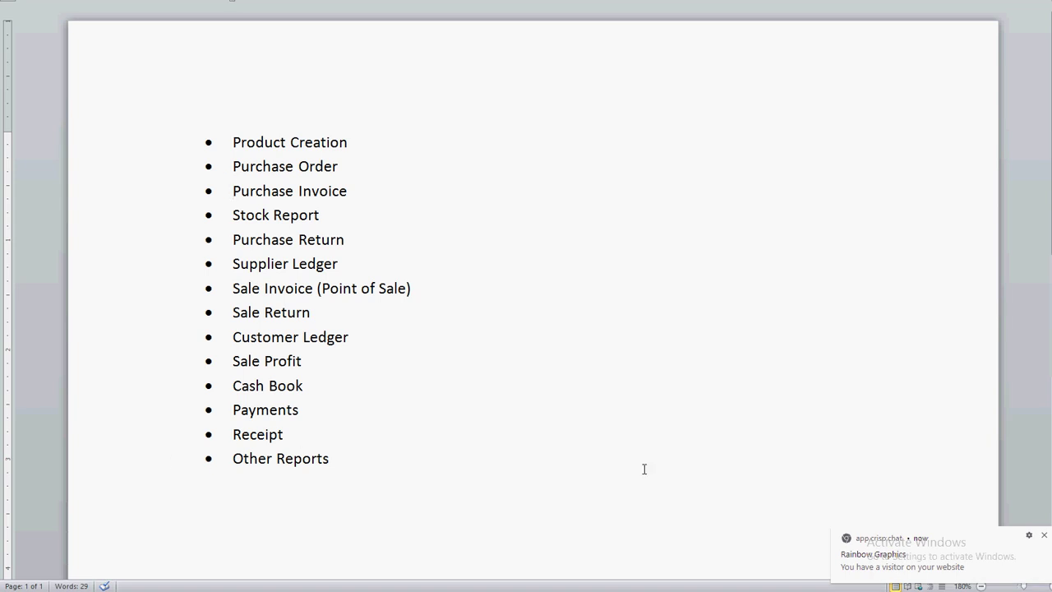
Step: Switch to EloERP, log in with the filled-in credentials and dismiss the browser's password update prompt
{"action": "left_click", "coordinate": [1044, 535]}
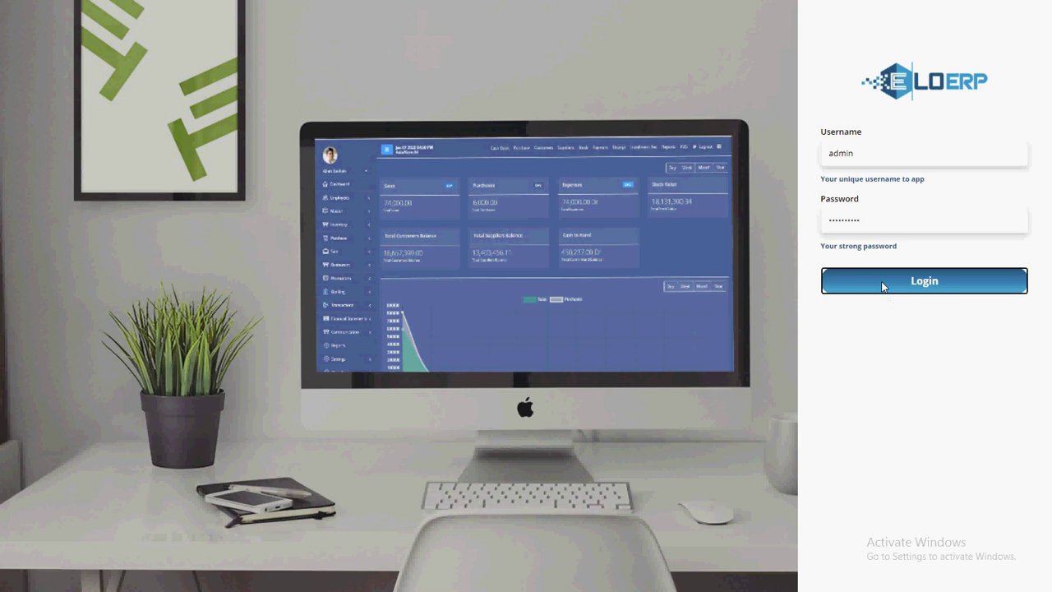
{"action": "left_click", "coordinate": [883, 286]}
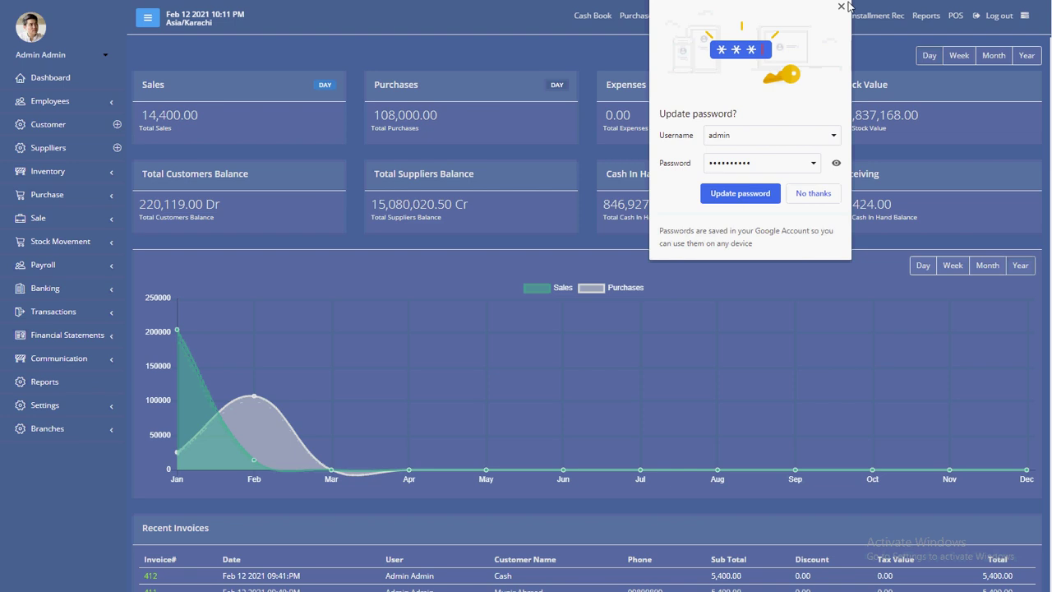
{"action": "left_click", "coordinate": [849, 9]}
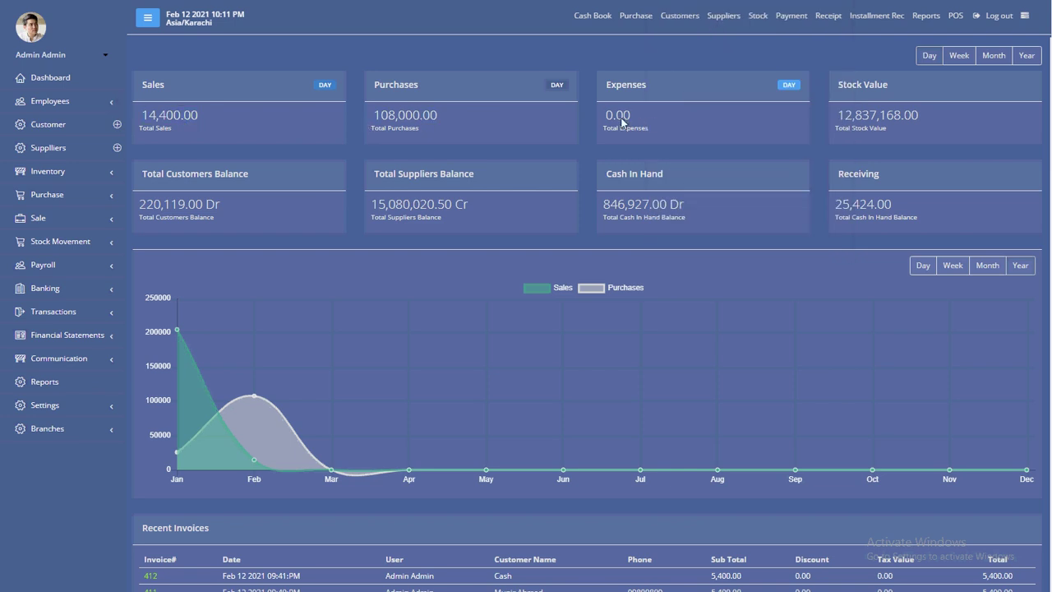
Step: Examine the dashboard's stock, balance, cash and receiving totals, the sales and purchases chart, and the recent invoices
{"action": "double_click", "coordinate": [877, 119]}
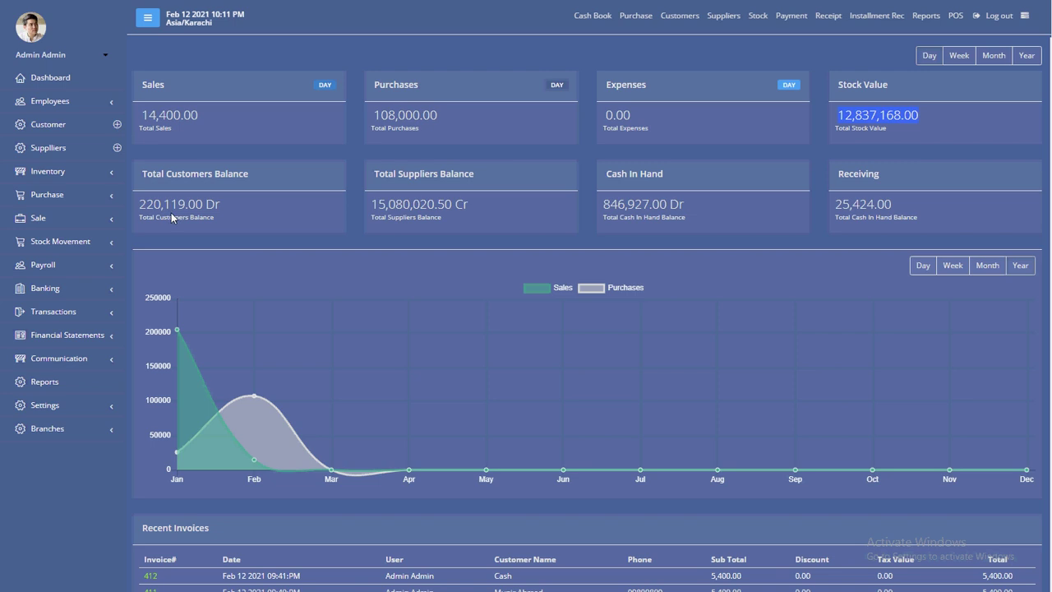
{"action": "double_click", "coordinate": [441, 205]}
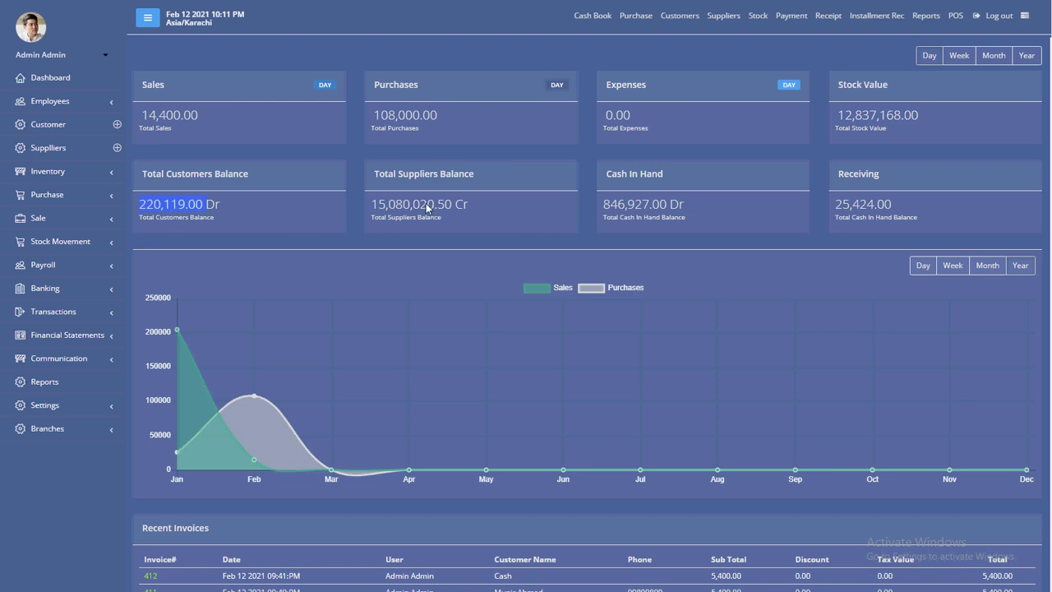
{"action": "left_click", "coordinate": [645, 208]}
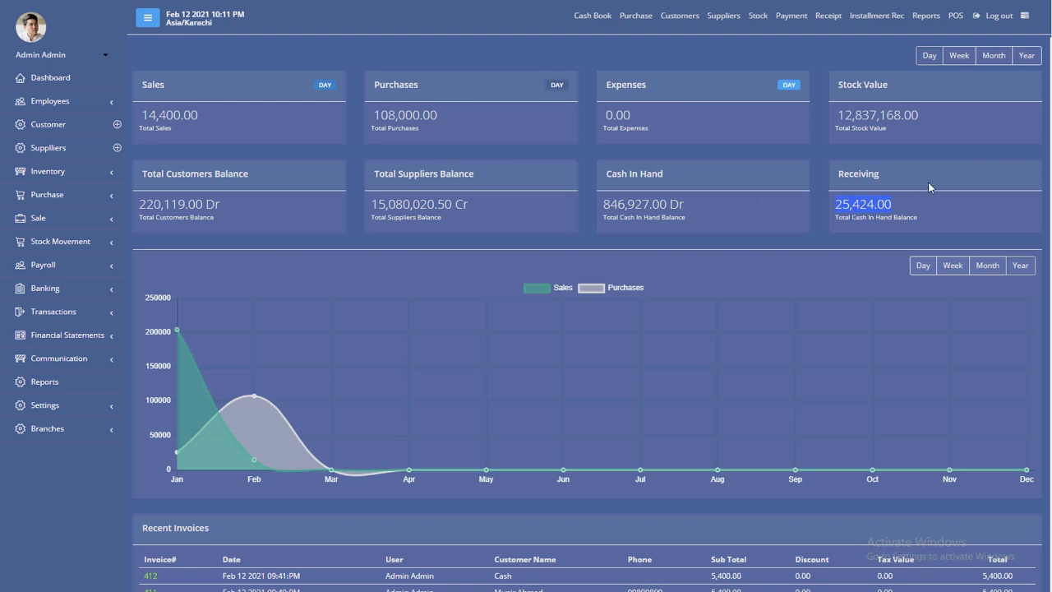
{"action": "left_click", "coordinate": [957, 56]}
{"action": "left_click", "coordinate": [929, 56]}
{"action": "scroll", "coordinate": [599, 217], "scroll_direction": "down", "scroll_amount": 2}
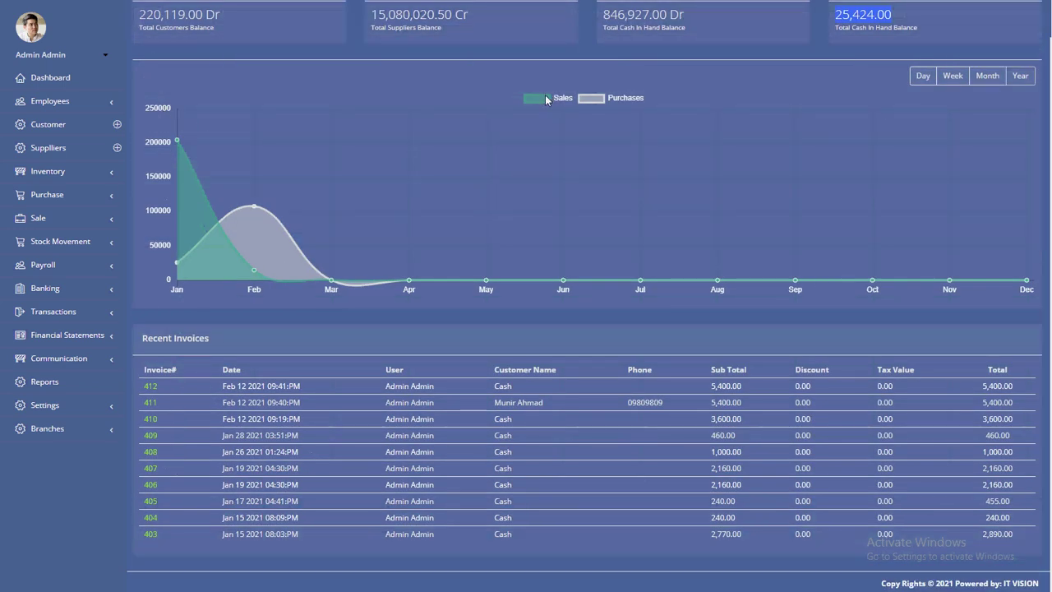
{"action": "left_click", "coordinate": [543, 98]}
{"action": "left_click", "coordinate": [545, 98]}
{"action": "left_click", "coordinate": [585, 97]}
{"action": "left_click", "coordinate": [585, 98]}
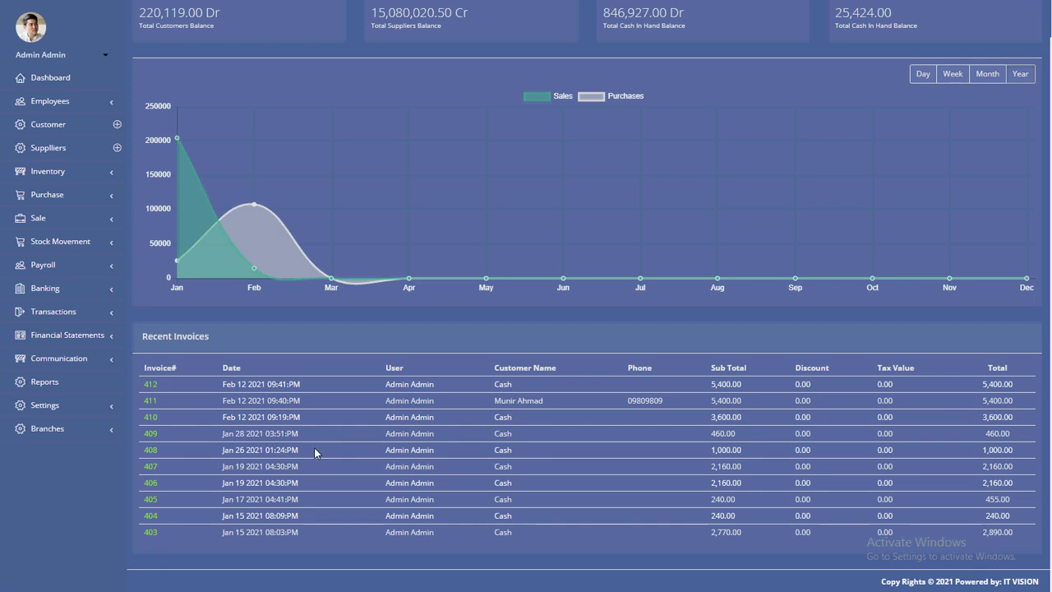
{"action": "scroll", "coordinate": [423, 484], "scroll_direction": "up", "scroll_amount": 3}
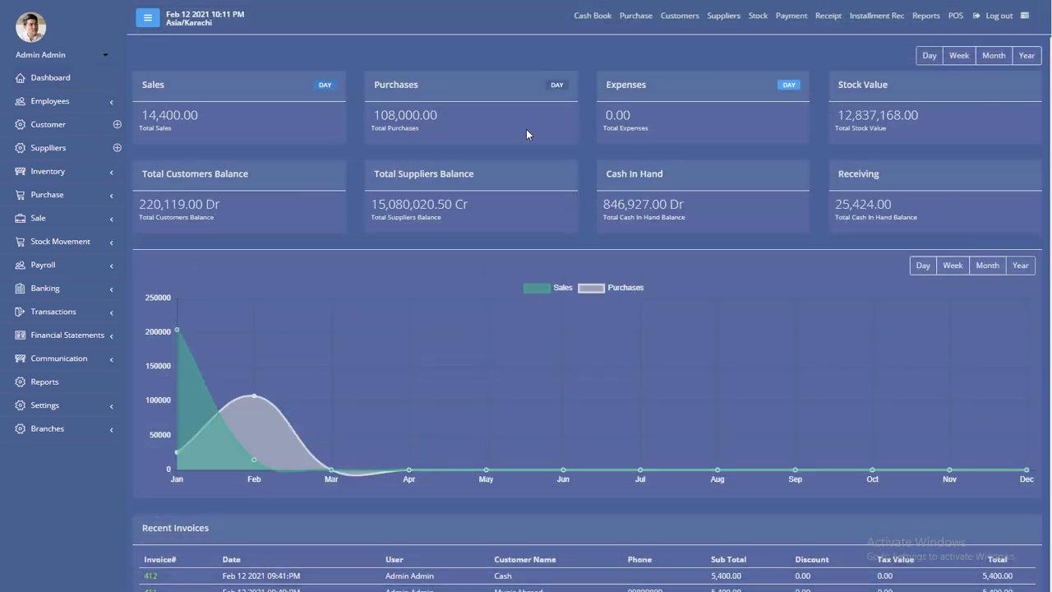
Step: Switch to the Word document and highlight the "Product Creation" list item in yellow
{"action": "left_click", "coordinate": [70, 178]}
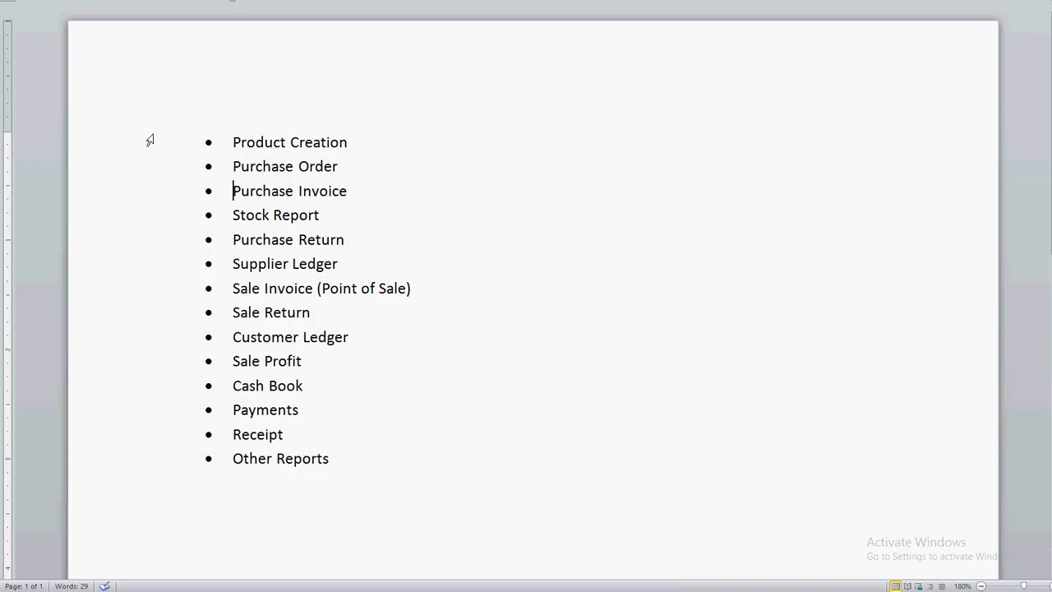
{"action": "left_click", "coordinate": [149, 141]}
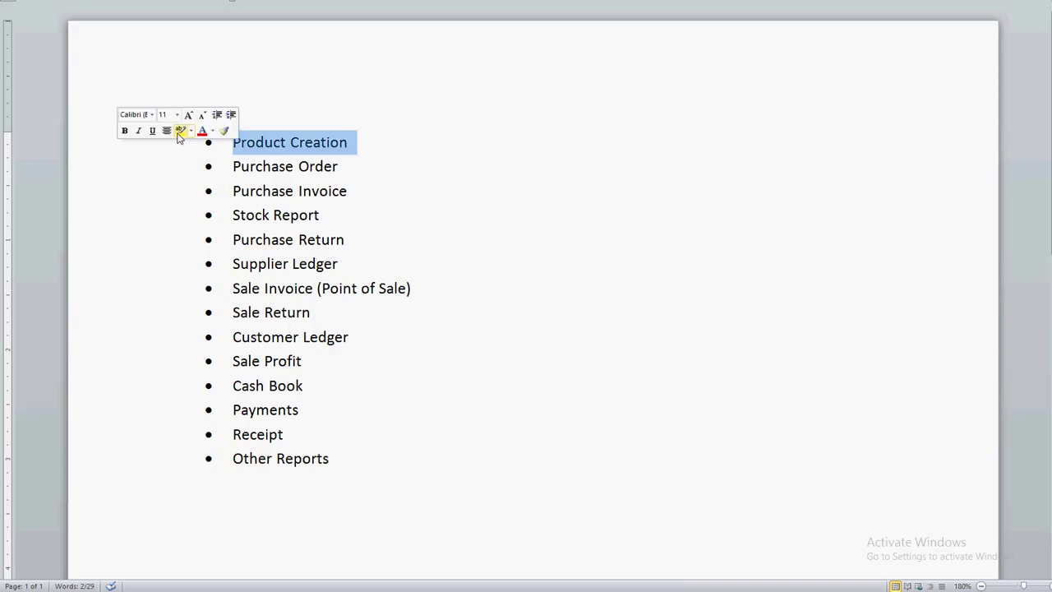
{"action": "left_click", "coordinate": [182, 132]}
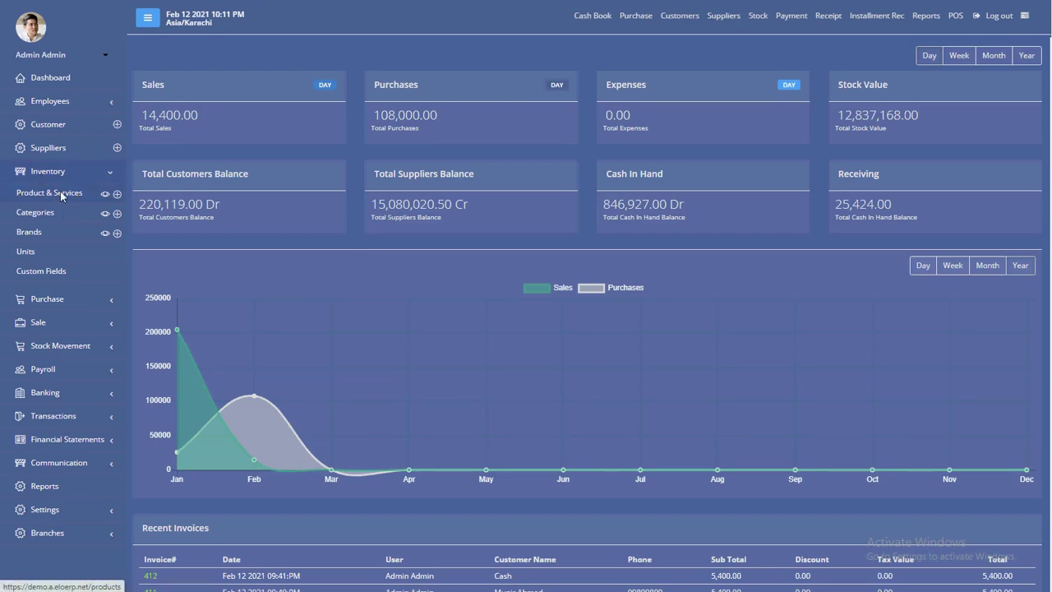
Step: Return to EloERP and start a new product named Honda Headlights B002 with a minimum stock level of 5
{"action": "left_click", "coordinate": [61, 195]}
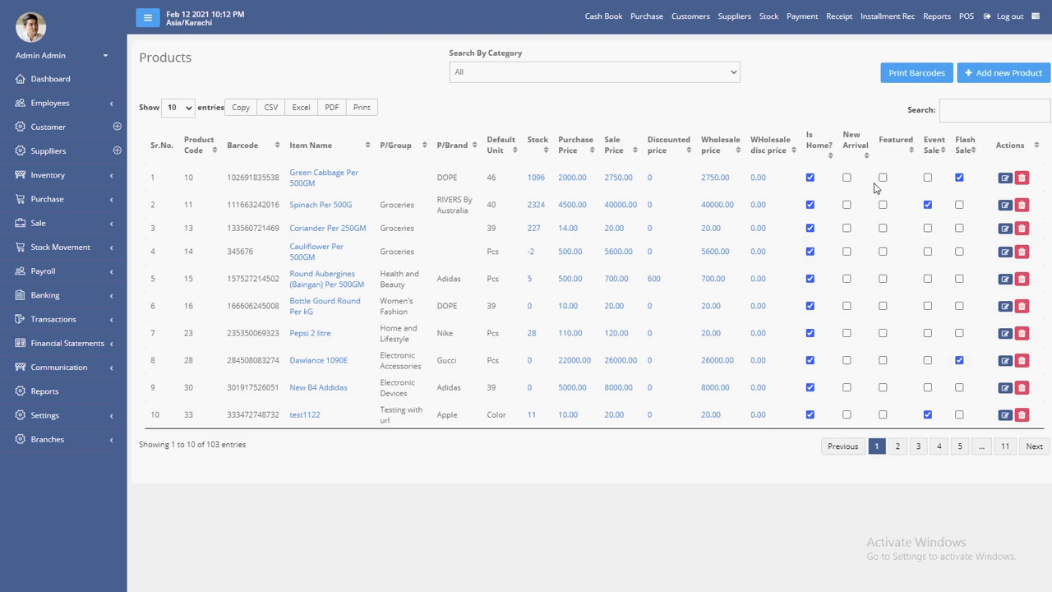
{"action": "left_click", "coordinate": [77, 179]}
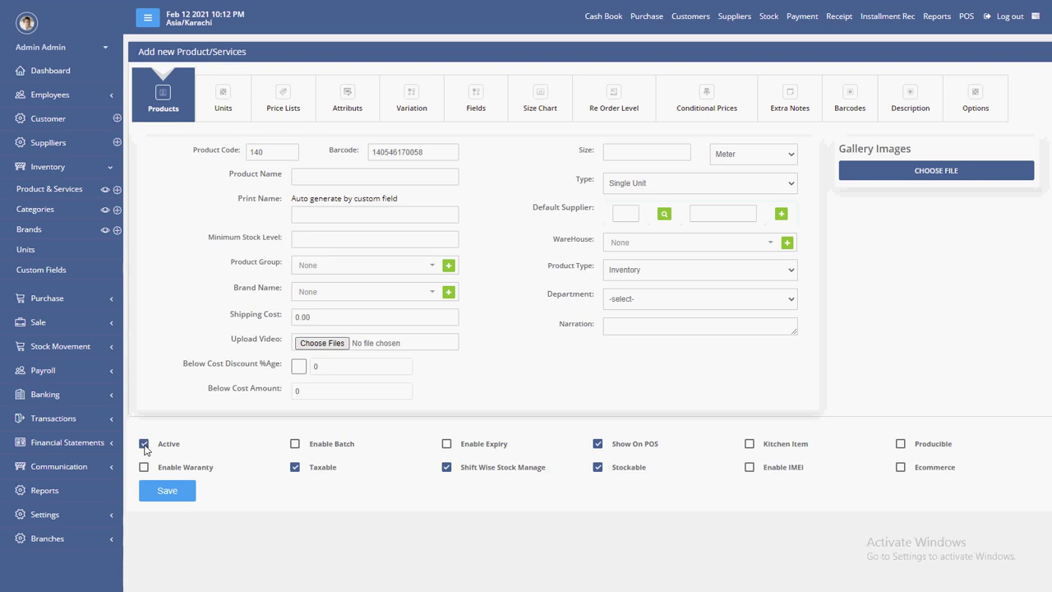
{"action": "left_click", "coordinate": [340, 182]}
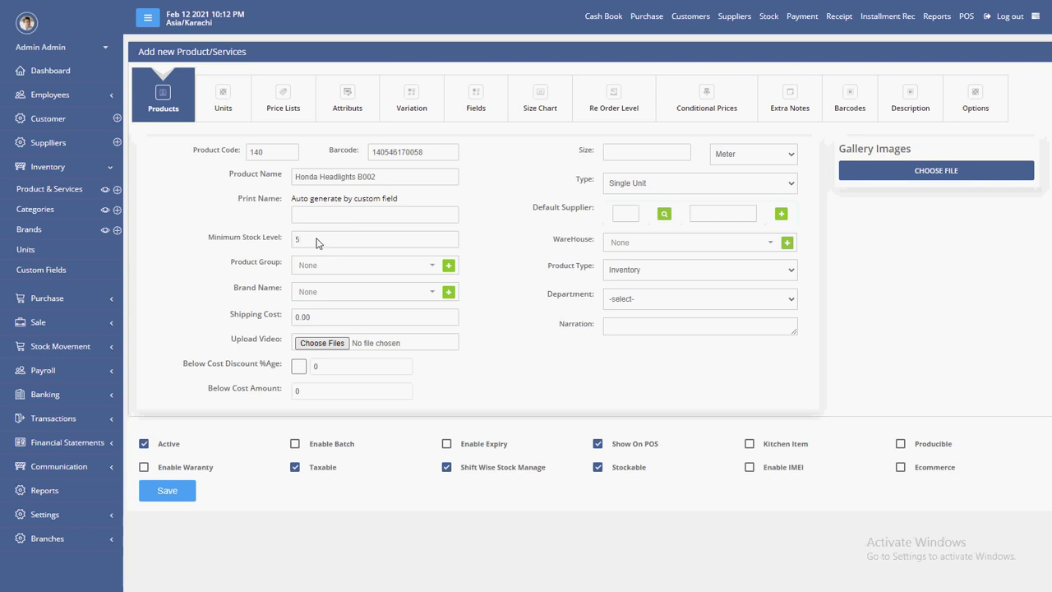
{"action": "left_click_drag", "start_coordinate": [309, 240], "coordinate": [295, 240]}
Step: Assign the new product to the Headlights product group
{"action": "left_click_drag", "start_coordinate": [230, 266], "coordinate": [311, 267]}
{"action": "left_click", "coordinate": [341, 269]}
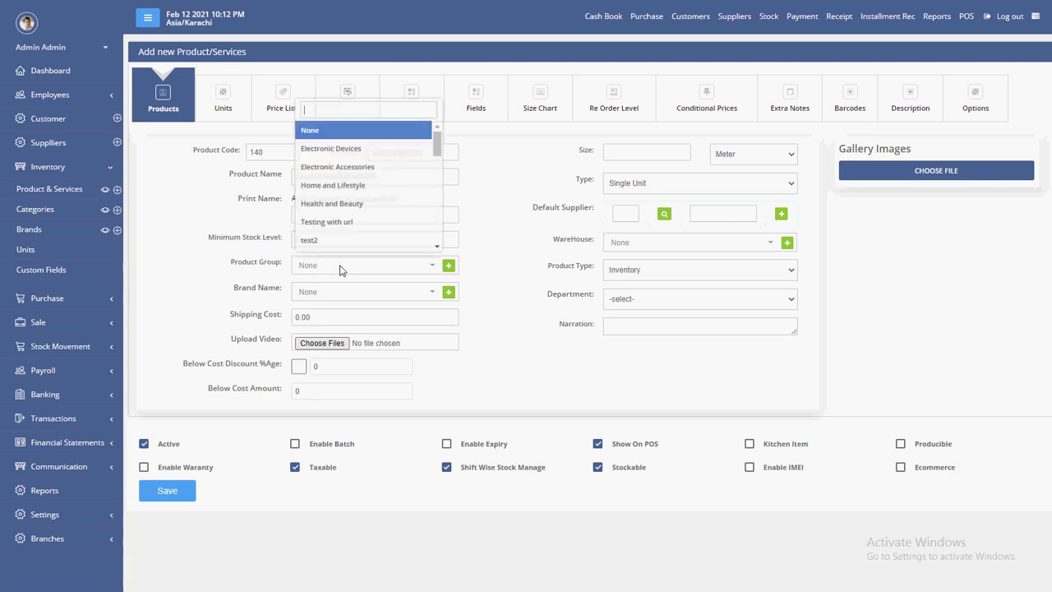
{"action": "left_click_drag", "start_coordinate": [436, 142], "coordinate": [411, 249]}
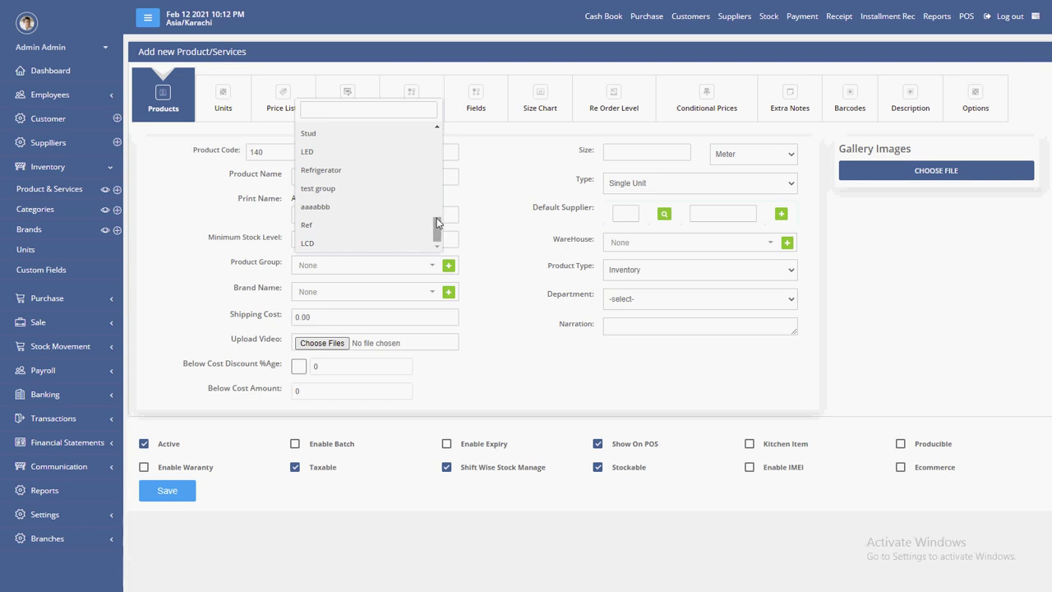
{"action": "left_click", "coordinate": [343, 266]}
{"action": "left_click", "coordinate": [343, 269]}
{"action": "type", "text": "head"}
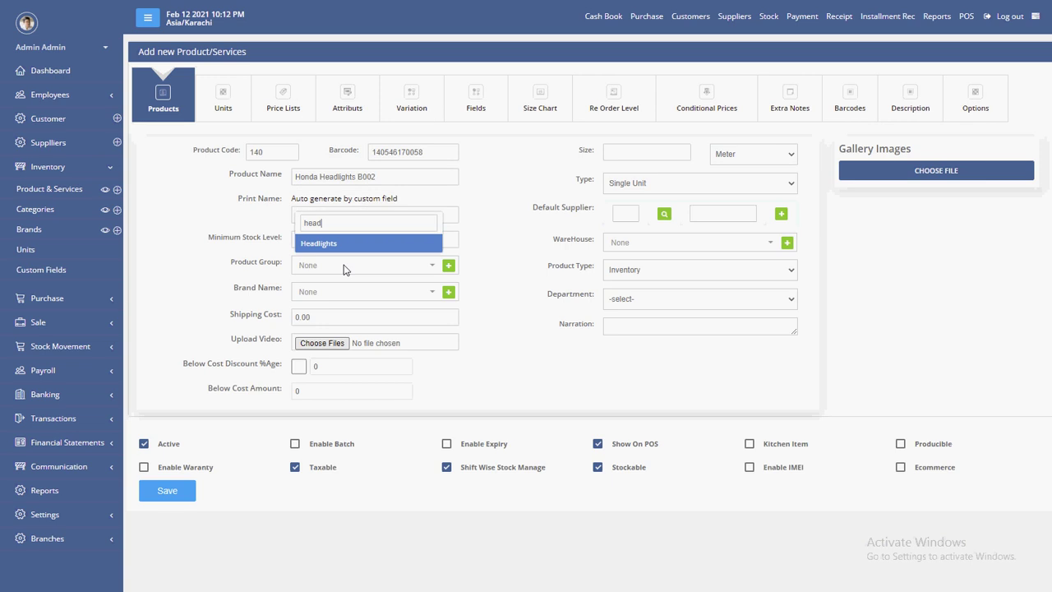
{"action": "key", "text": "Return"}
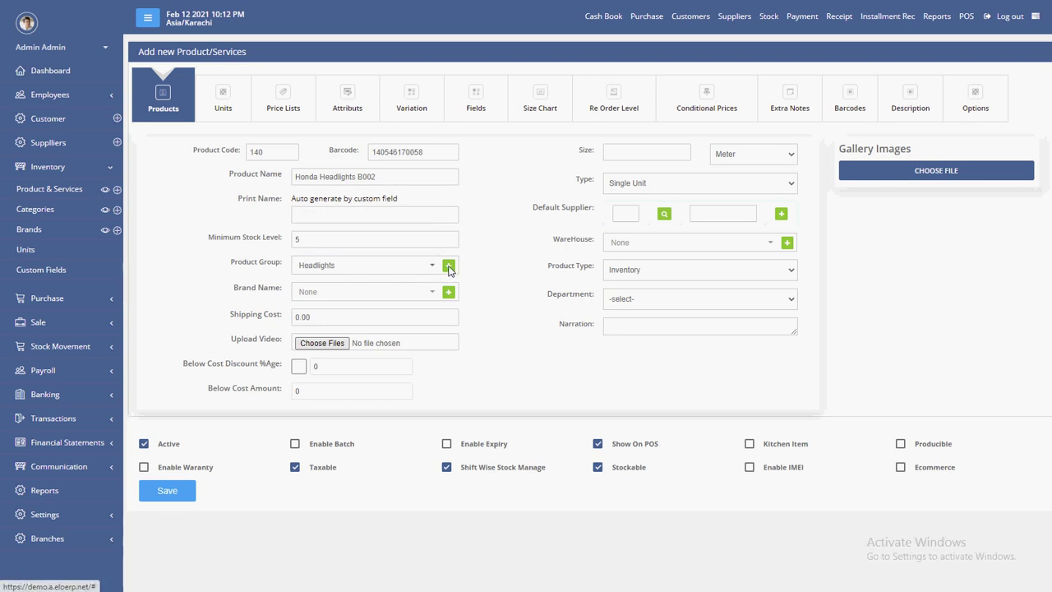
Step: Set the new product's brand name to Honda
{"action": "left_click", "coordinate": [321, 292]}
{"action": "type", "text": "honda"}
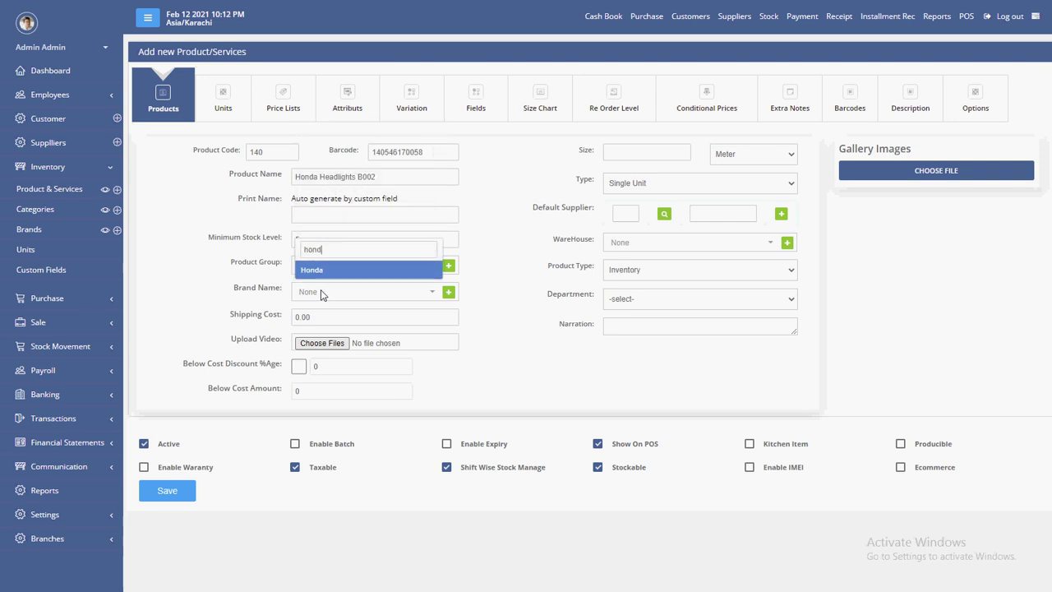
{"action": "key", "text": "Return"}
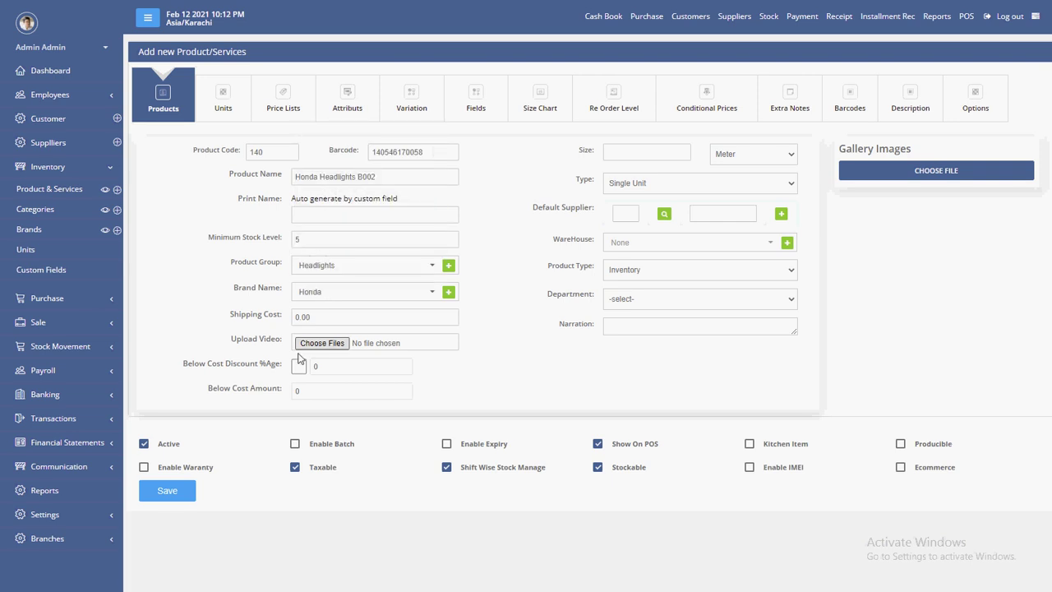
Step: Set the product's unit of measure to Pcs and its purchase rate to 1200
{"action": "left_click", "coordinate": [222, 106]}
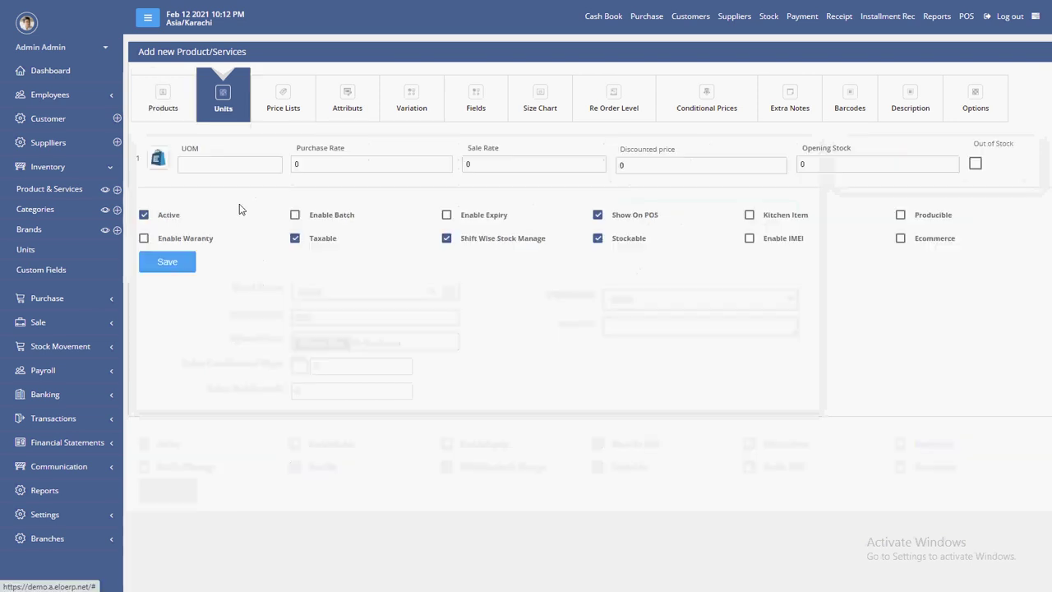
{"action": "left_click", "coordinate": [210, 170]}
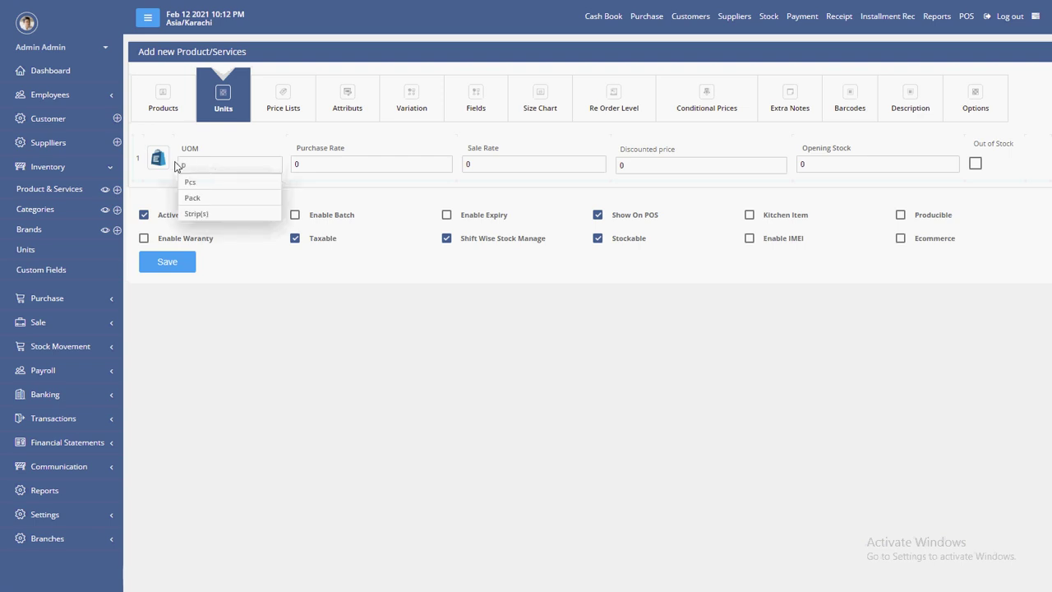
{"action": "left_click", "coordinate": [184, 188]}
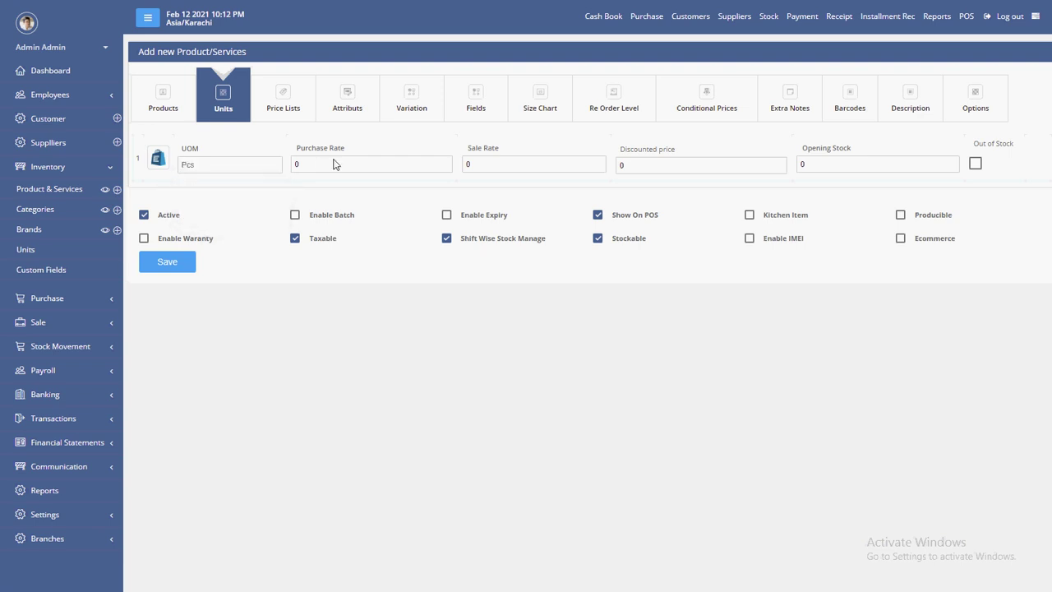
{"action": "left_click", "coordinate": [296, 173]}
{"action": "type", "text": "1200"}
{"action": "key", "text": "Tab"}
Step: Enable the Model custom field and set it to B002, matching the model in the product name
{"action": "left_click", "coordinate": [475, 104]}
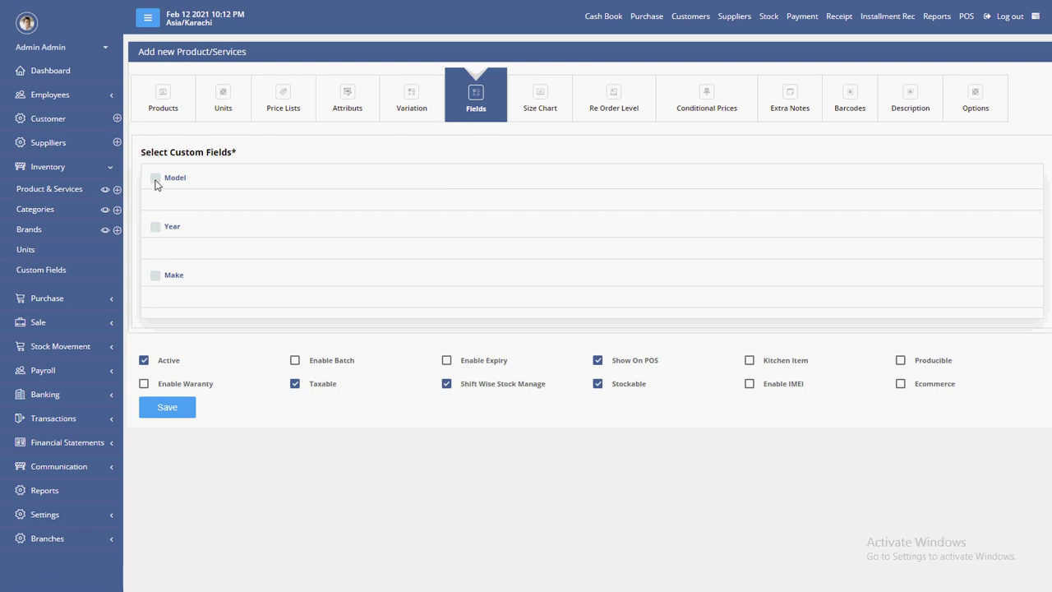
{"action": "left_click", "coordinate": [156, 178]}
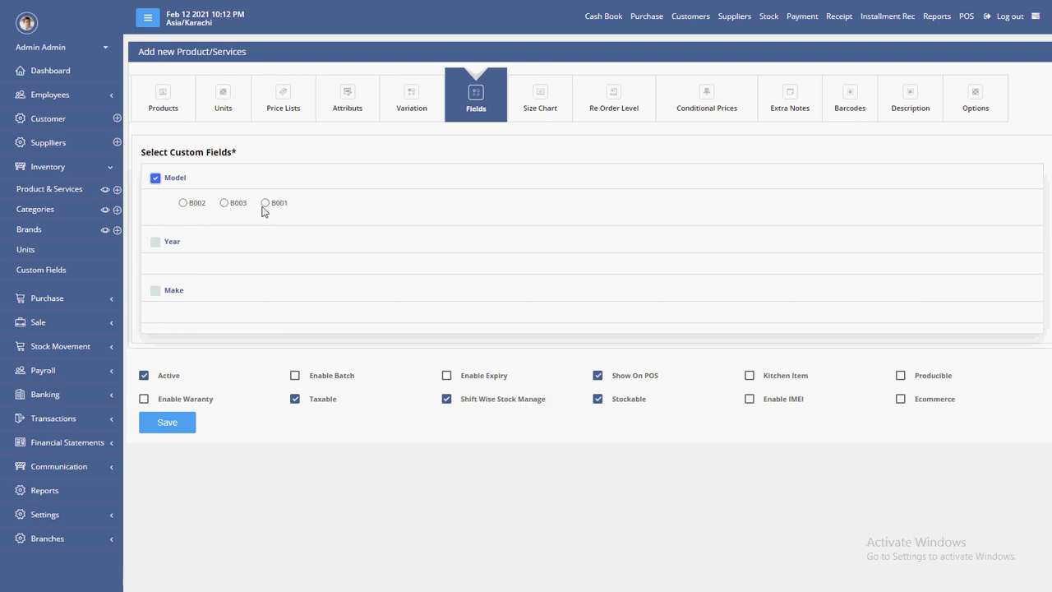
{"action": "left_click", "coordinate": [183, 107]}
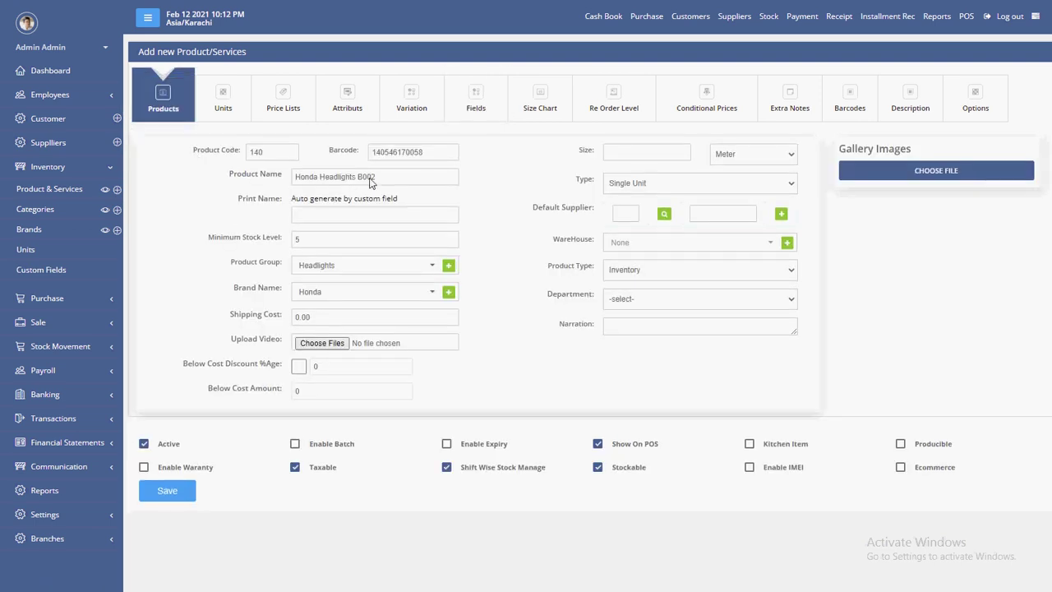
{"action": "double_click", "coordinate": [367, 178]}
{"action": "left_click", "coordinate": [477, 101]}
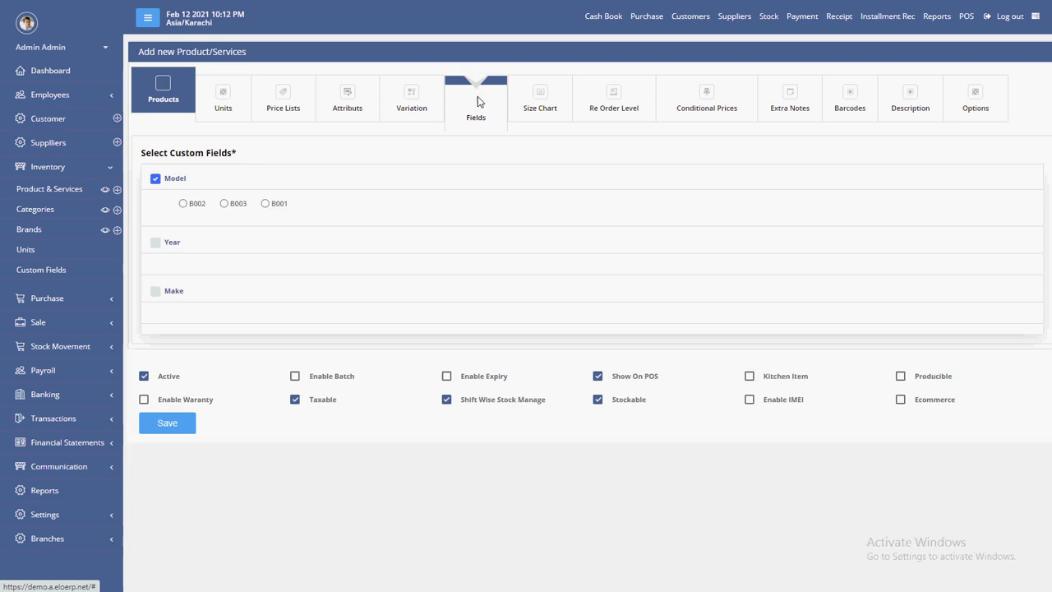
{"action": "left_click", "coordinate": [183, 203]}
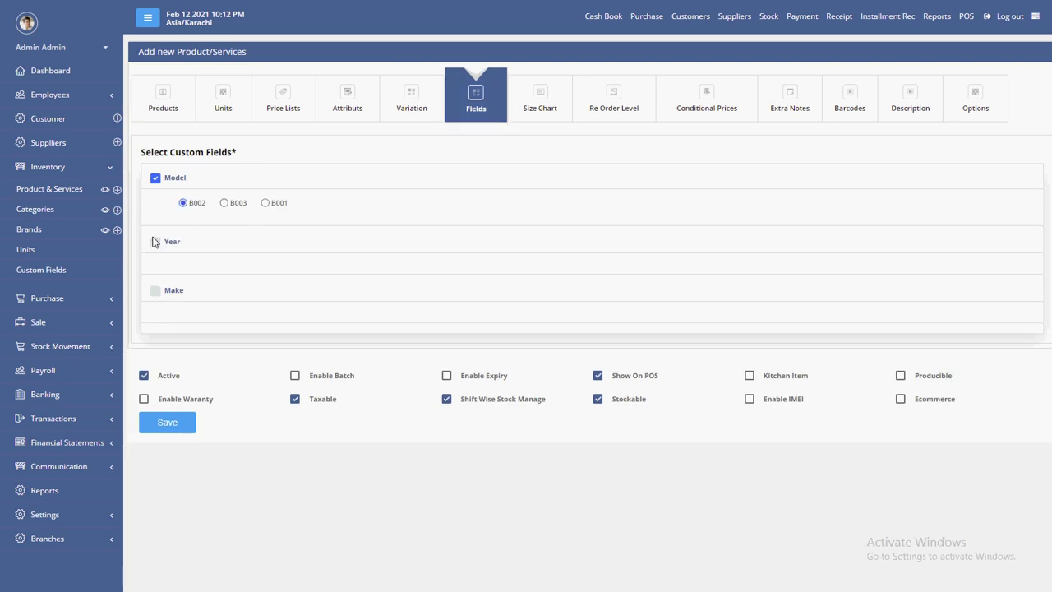
Step: Enable the Year and Make custom fields and set them to 2002 and Honda
{"action": "left_click", "coordinate": [154, 242]}
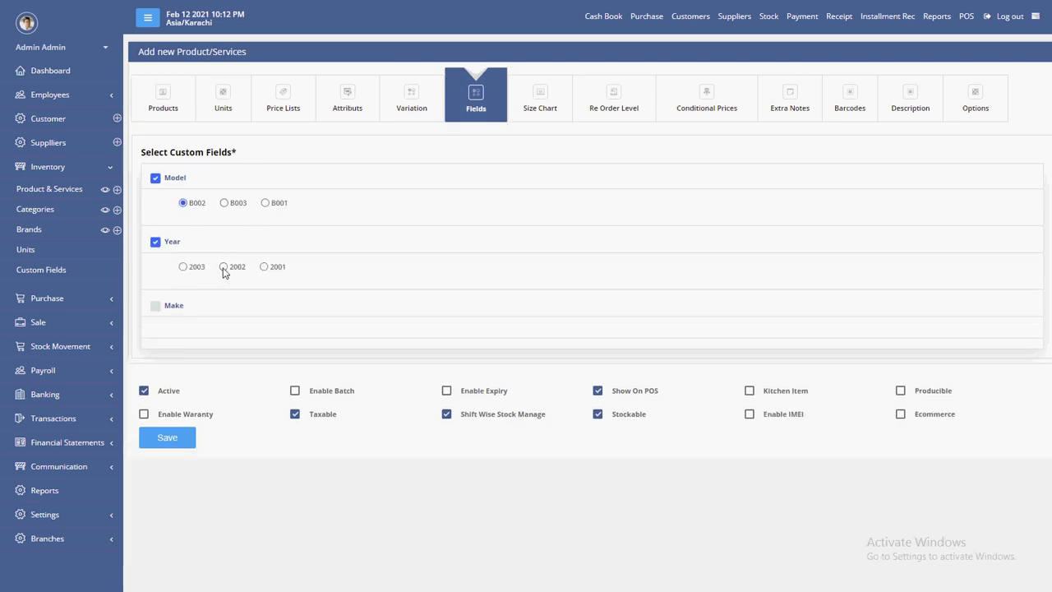
{"action": "left_click", "coordinate": [223, 268]}
{"action": "left_click", "coordinate": [157, 306]}
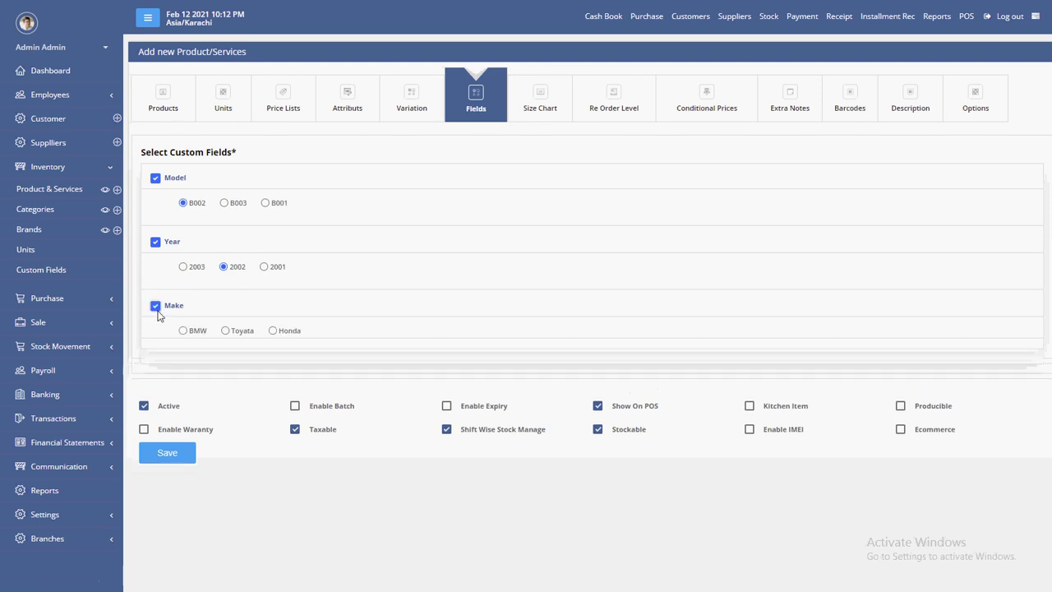
{"action": "left_click", "coordinate": [273, 331]}
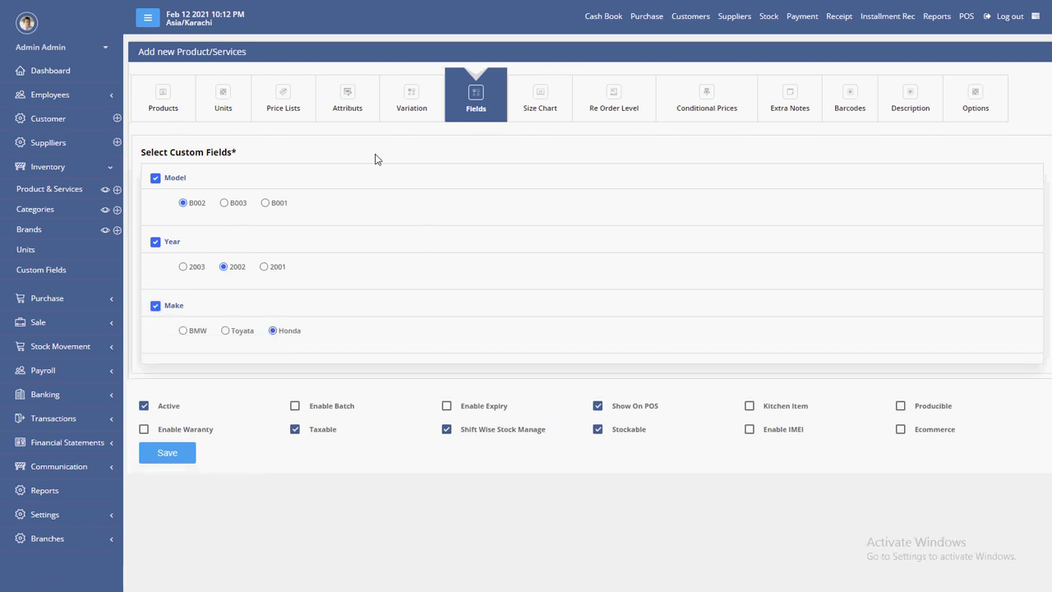
Step: Review the main details of the Honda Headlights B002 product and save it
{"action": "left_click", "coordinate": [159, 99]}
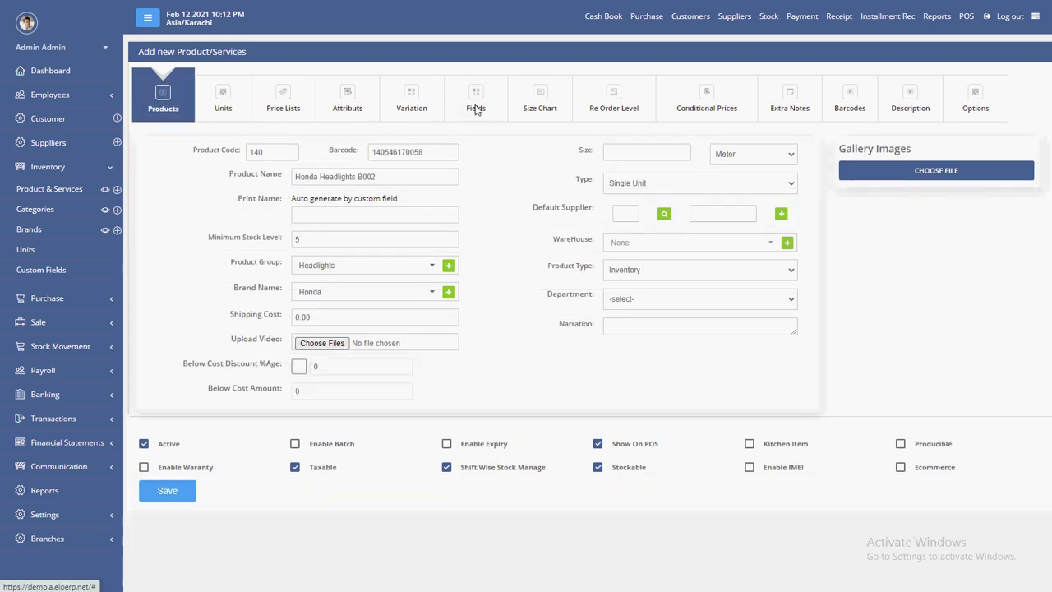
{"action": "left_click", "coordinate": [182, 493]}
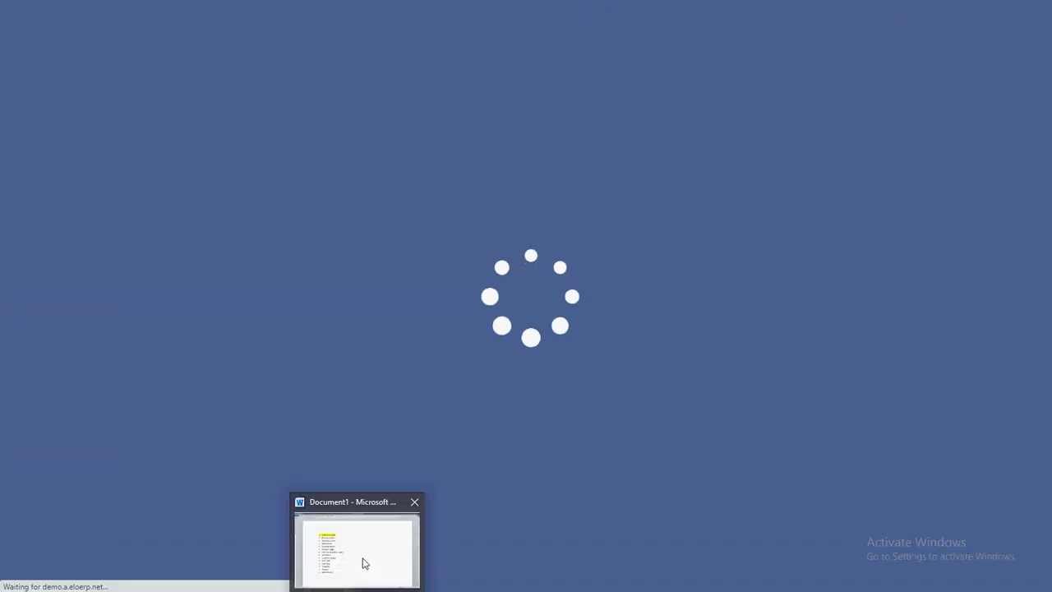
Step: Switch to the Word document and select the "Purchase Order" list item
{"action": "left_click", "coordinate": [362, 504]}
{"action": "left_click", "coordinate": [148, 169]}
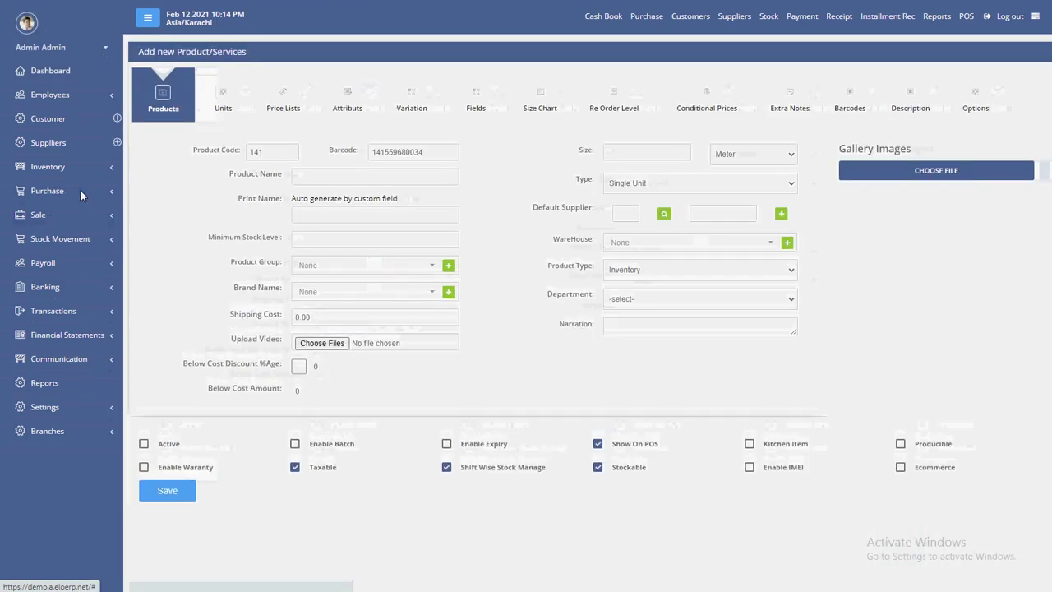
Step: Start a new purchase order in EloERP and set its supplier to the last one in the supplier list
{"action": "left_click", "coordinate": [80, 189]}
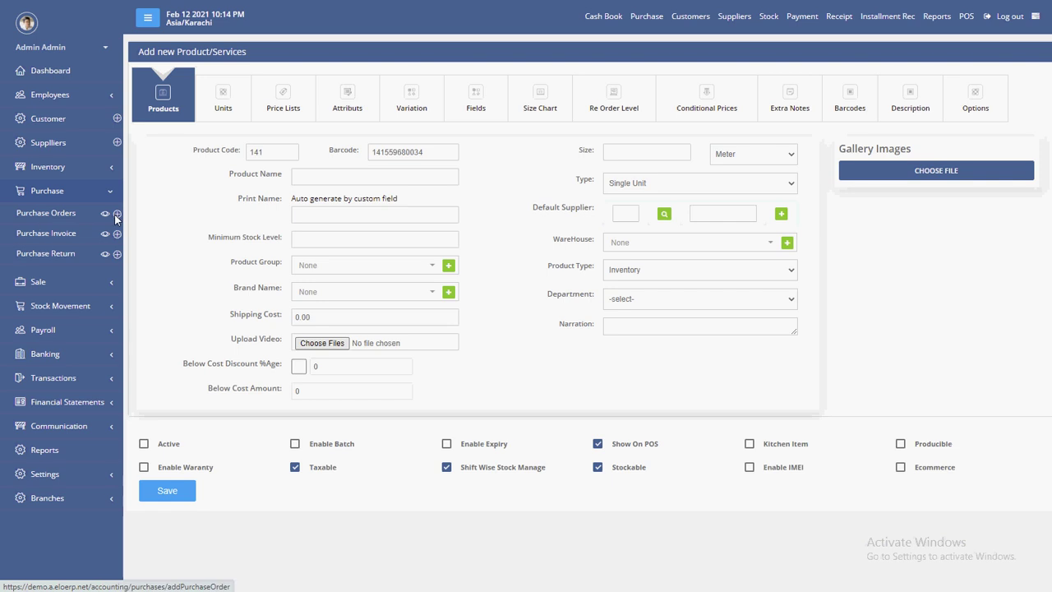
{"action": "left_click", "coordinate": [114, 215]}
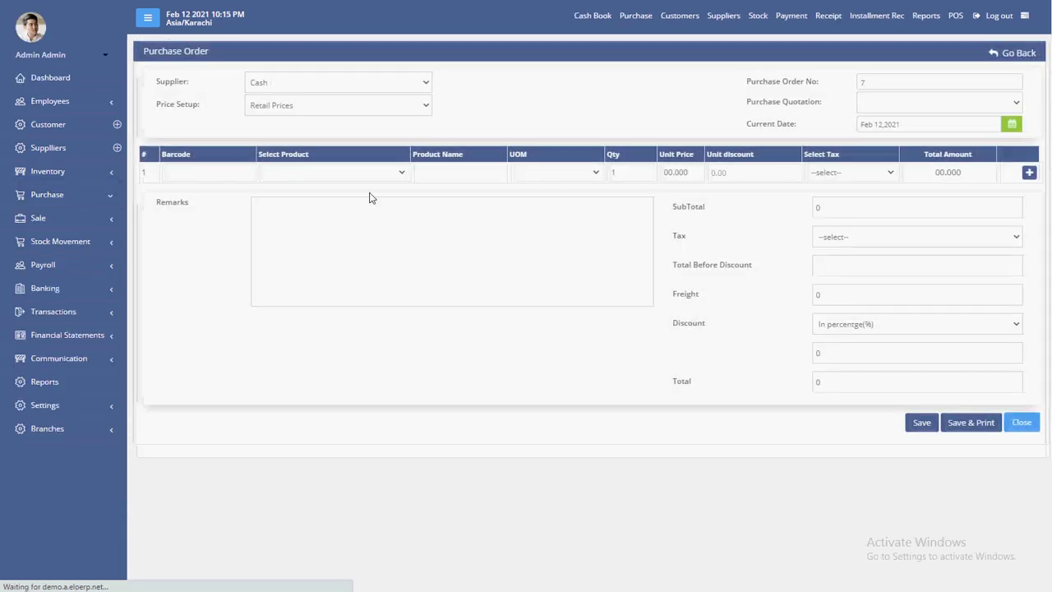
{"action": "left_click", "coordinate": [265, 83]}
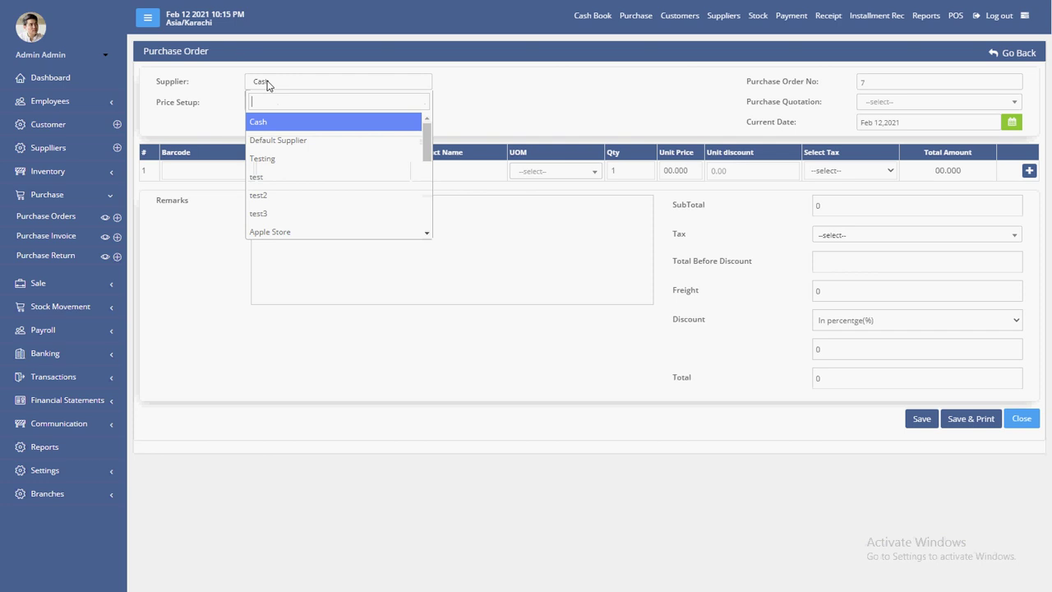
{"action": "left_click_drag", "start_coordinate": [428, 140], "coordinate": [427, 206]}
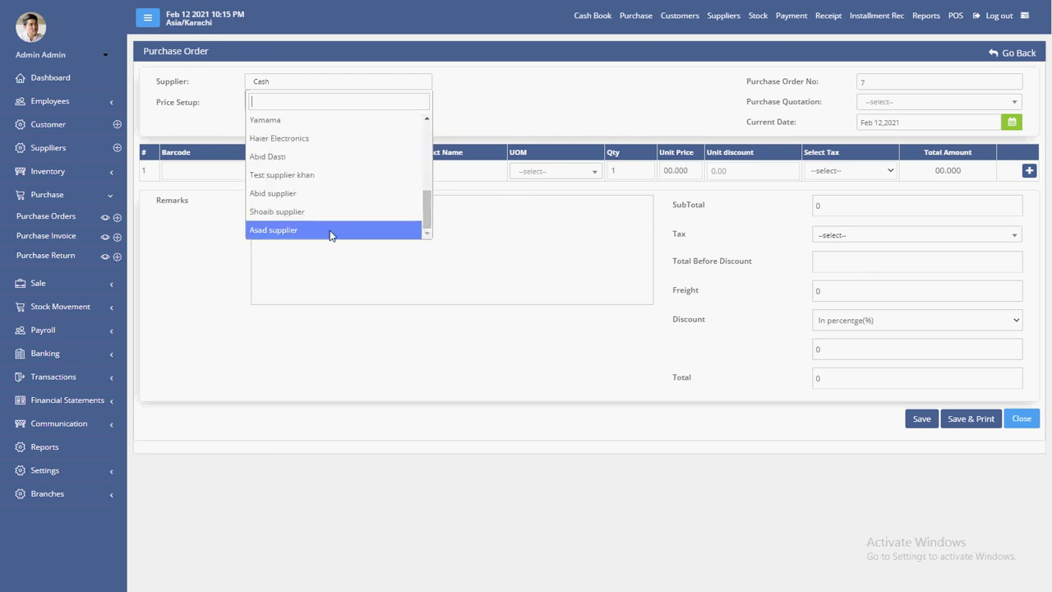
{"action": "left_click", "coordinate": [325, 232]}
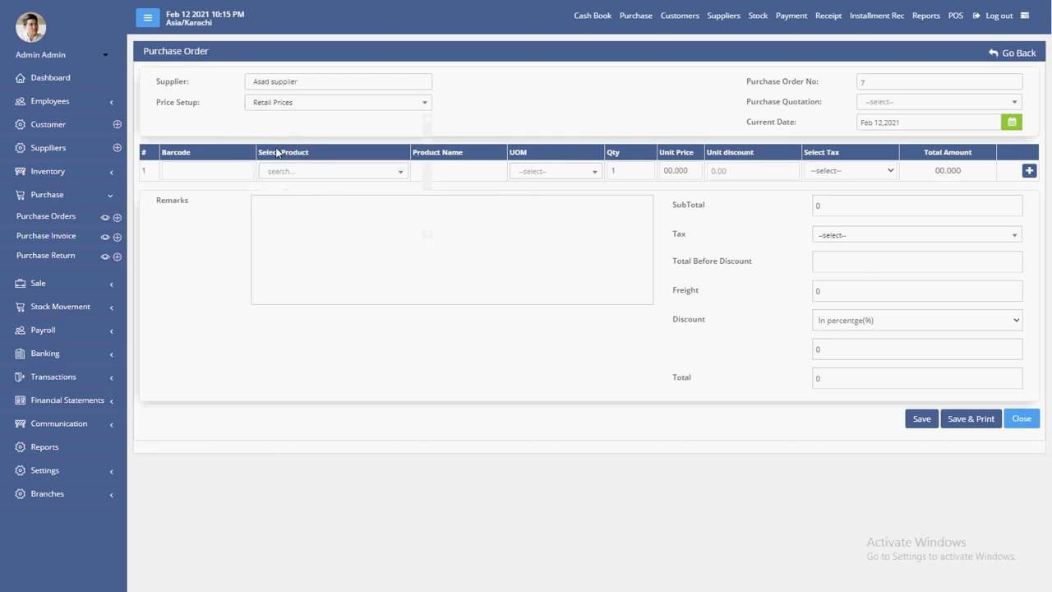
Step: Add Honda Headlights B002 as the first order line with a quantity of 10
{"action": "left_click", "coordinate": [301, 178]}
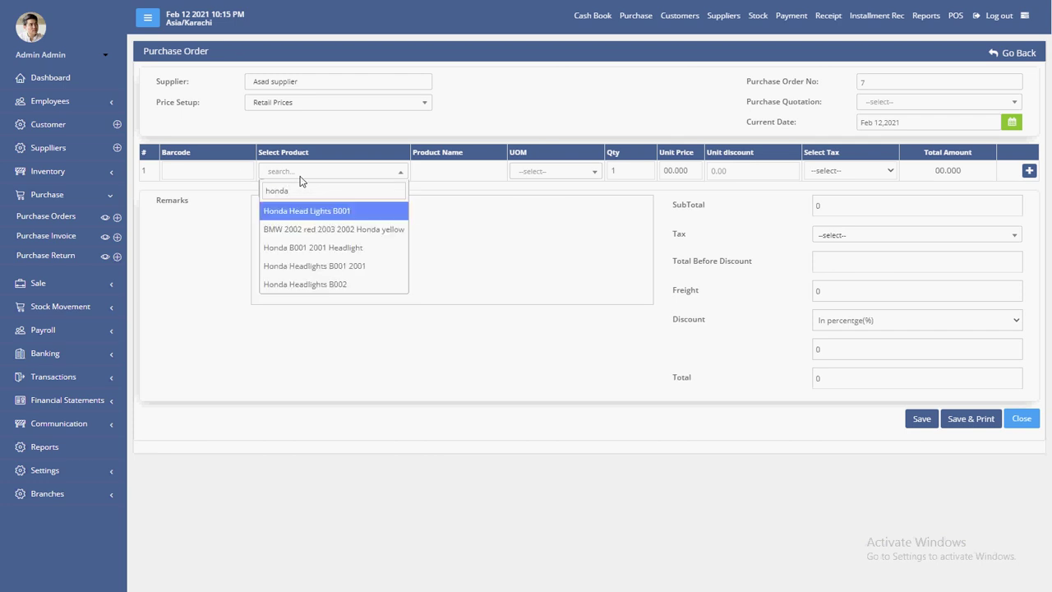
{"action": "left_click", "coordinate": [315, 284]}
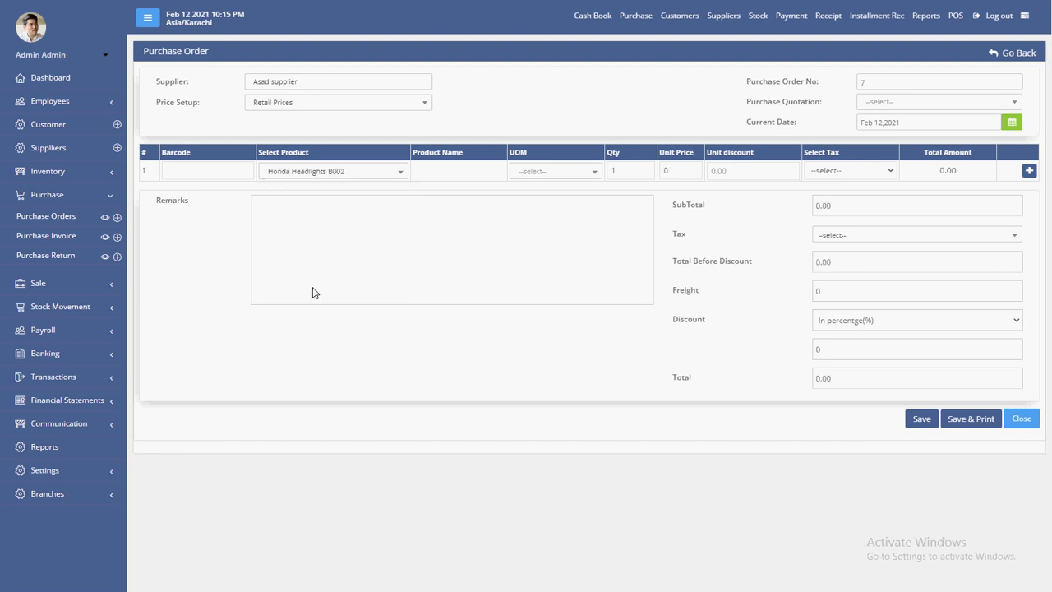
{"action": "double_click", "coordinate": [616, 171]}
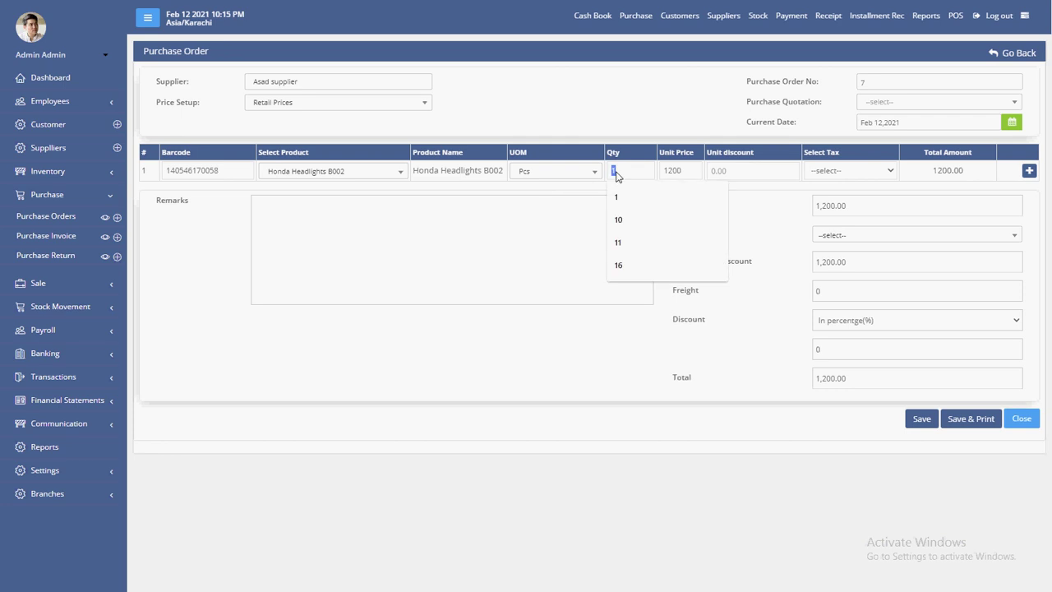
{"action": "type", "text": "10"}
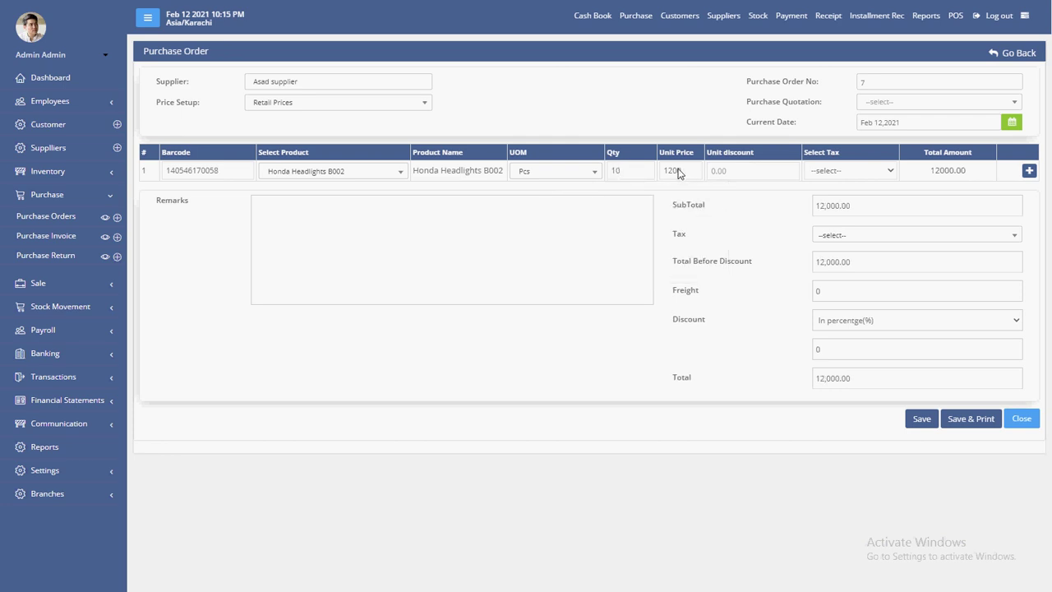
Step: Add a second order line for Honda Headlights B001 2001 and enter its quantity
{"action": "left_click", "coordinate": [1030, 171]}
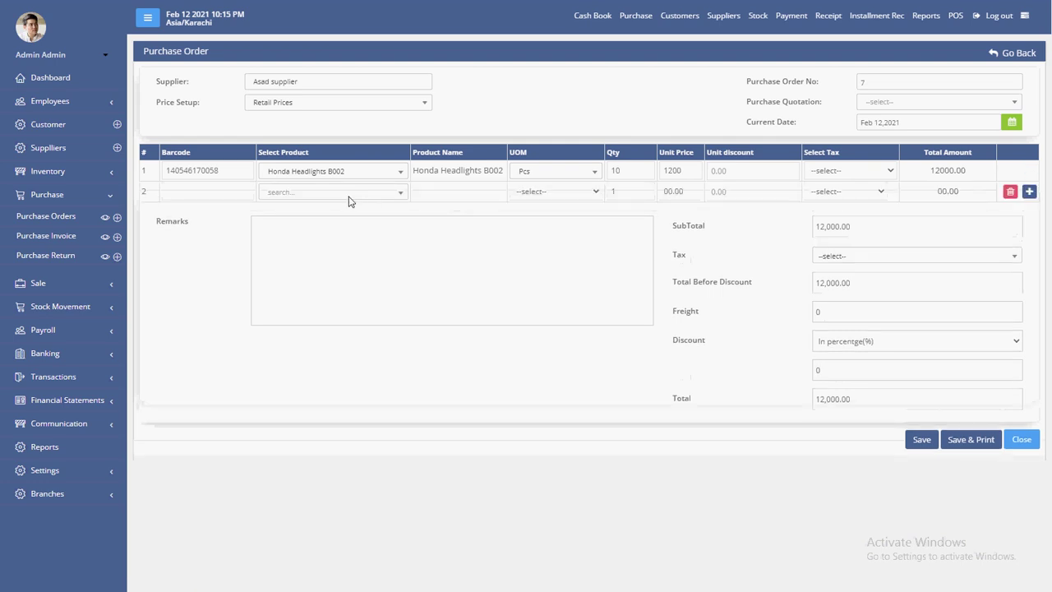
{"action": "left_click", "coordinate": [349, 196]}
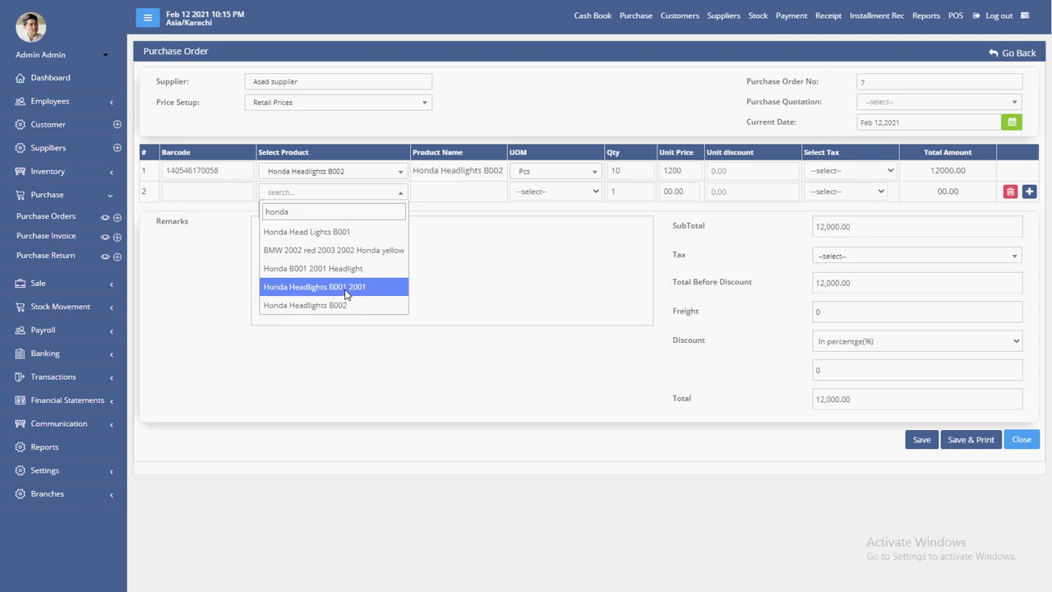
{"action": "left_click", "coordinate": [353, 296]}
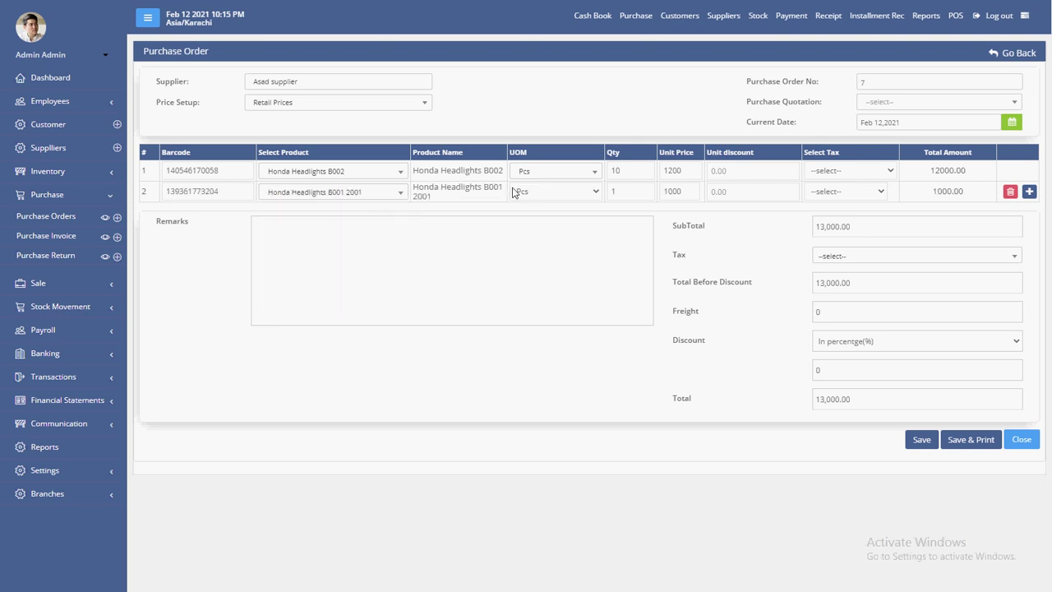
{"action": "double_click", "coordinate": [629, 197]}
Step: Save the purchase order with the print option and dismiss the print dialog without printing
{"action": "scroll", "coordinate": [751, 324], "scroll_direction": "down", "scroll_amount": 1}
{"action": "scroll", "coordinate": [743, 322], "scroll_direction": "up", "scroll_amount": 1}
{"action": "left_click", "coordinate": [959, 445]}
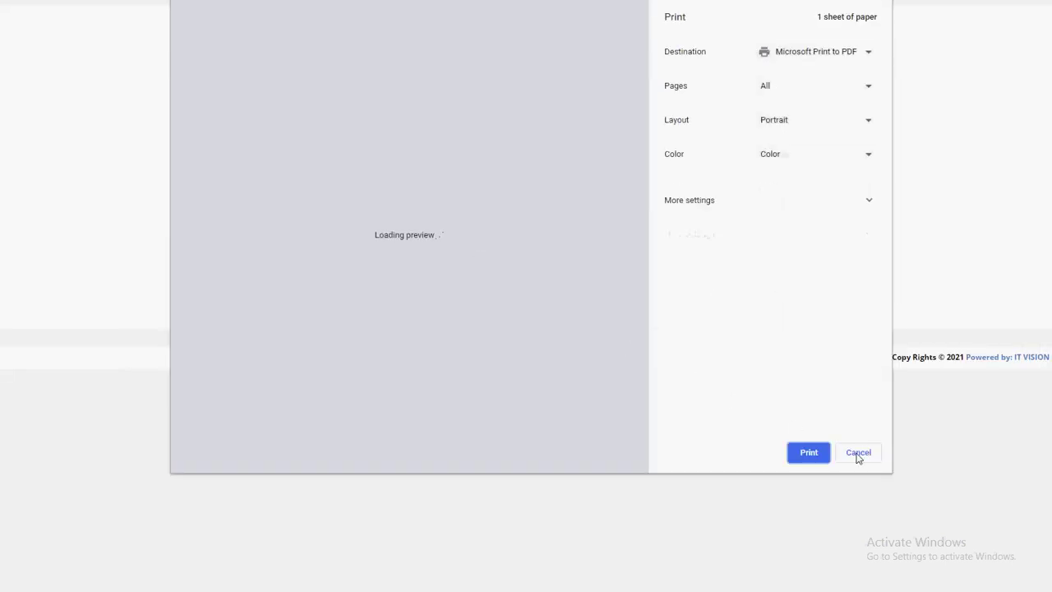
{"action": "left_click", "coordinate": [859, 456]}
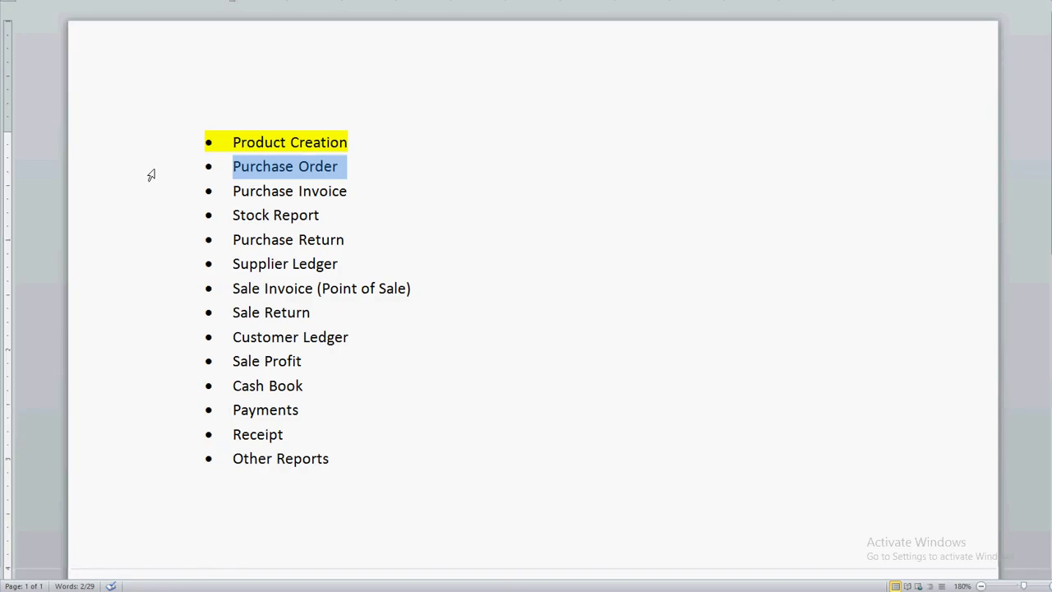
Step: In the Word checklist, highlight "Purchase Order" in yellow and point out "Purchase Invoice" as the following item
{"action": "left_click", "coordinate": [350, 171]}
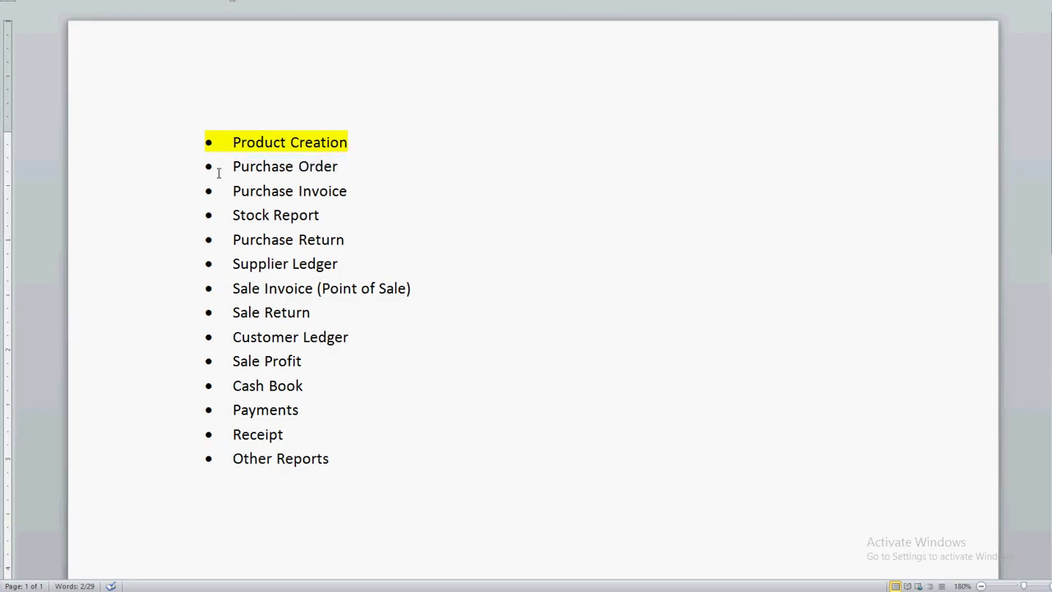
{"action": "left_click", "coordinate": [163, 171]}
{"action": "left_click", "coordinate": [224, 150]}
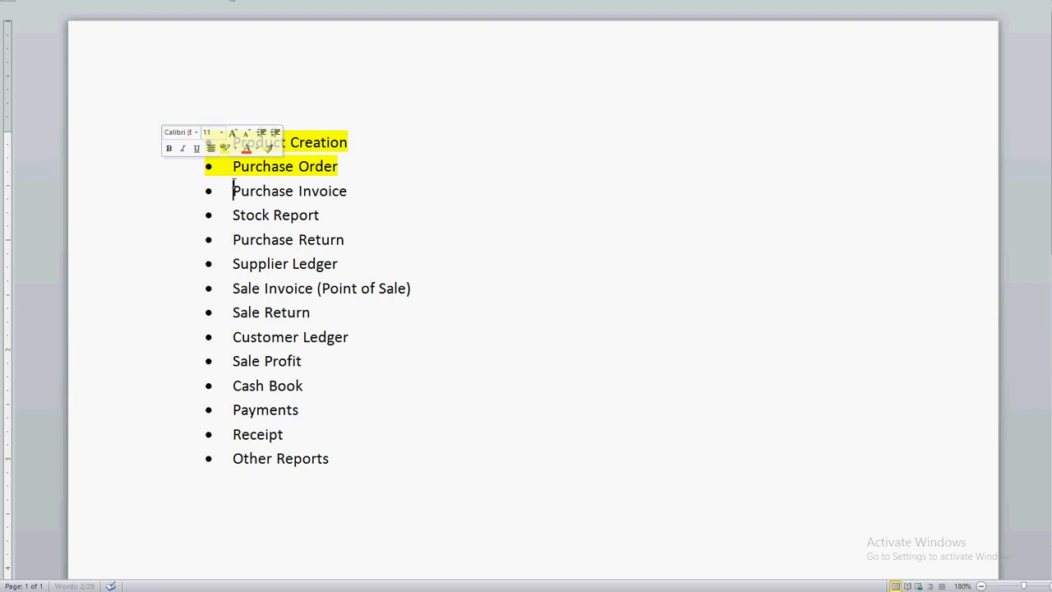
{"action": "left_click", "coordinate": [145, 193]}
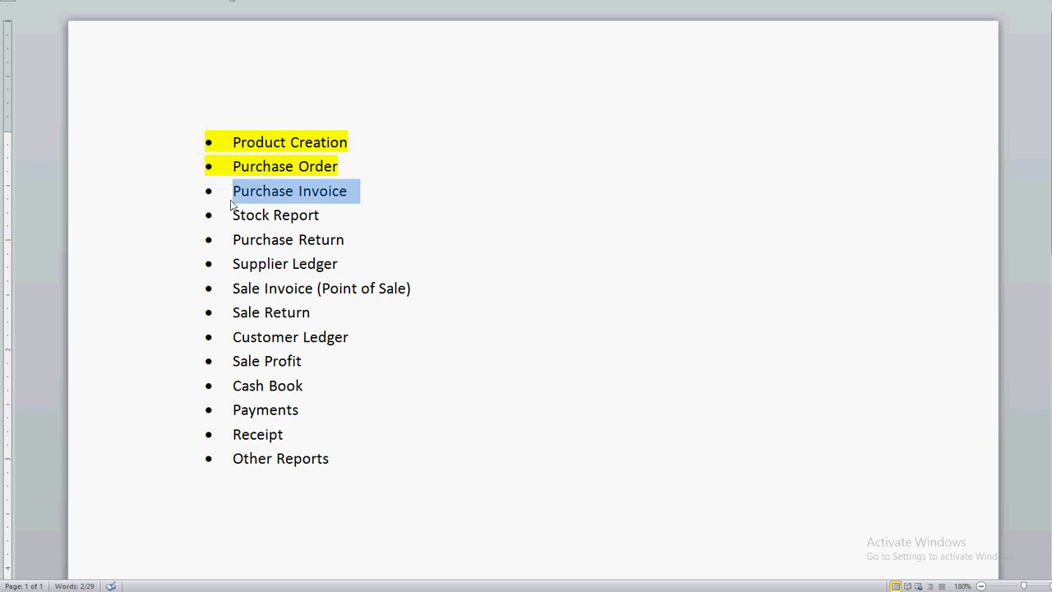
{"action": "left_click", "coordinate": [320, 215]}
{"action": "left_click", "coordinate": [166, 197]}
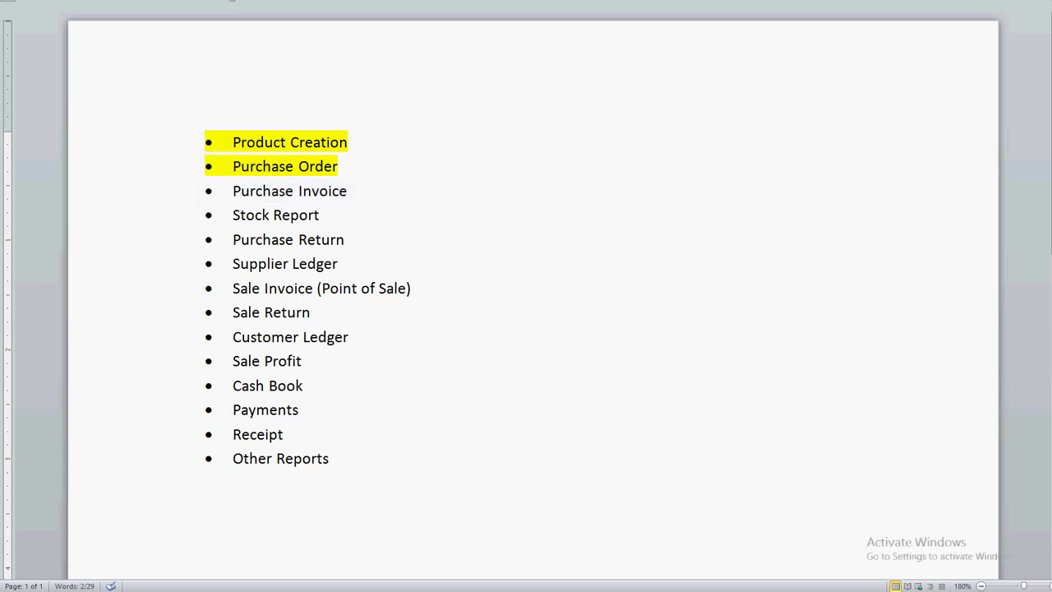
Step: Switch back to EloERP in the browser and open a new purchase invoice
{"action": "right_click", "coordinate": [474, 588]}
{"action": "left_click", "coordinate": [471, 580]}
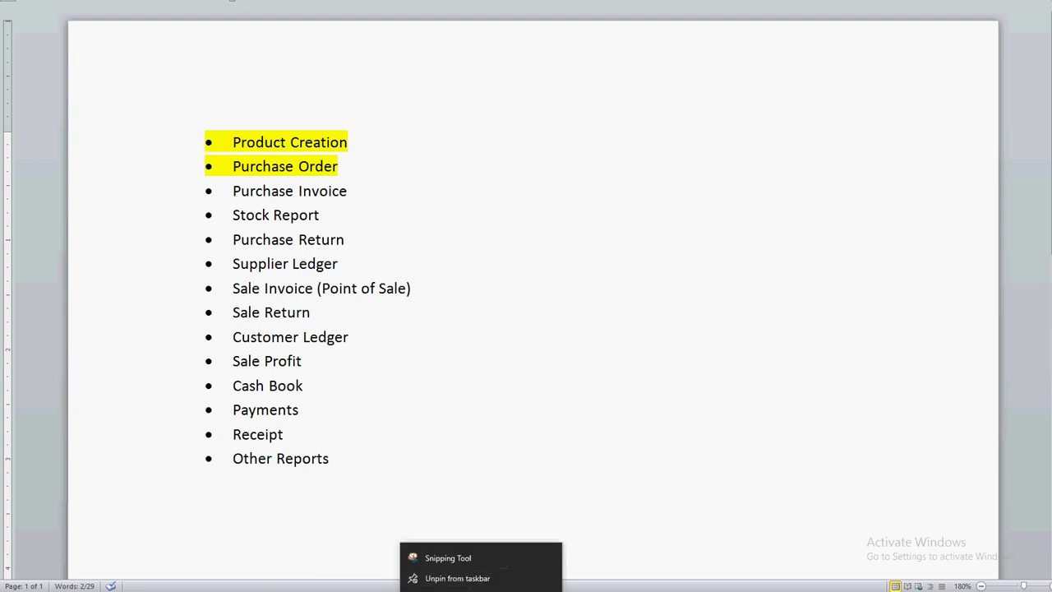
{"action": "mouse_move", "coordinate": [450, 585]}
{"action": "left_click", "coordinate": [556, 561]}
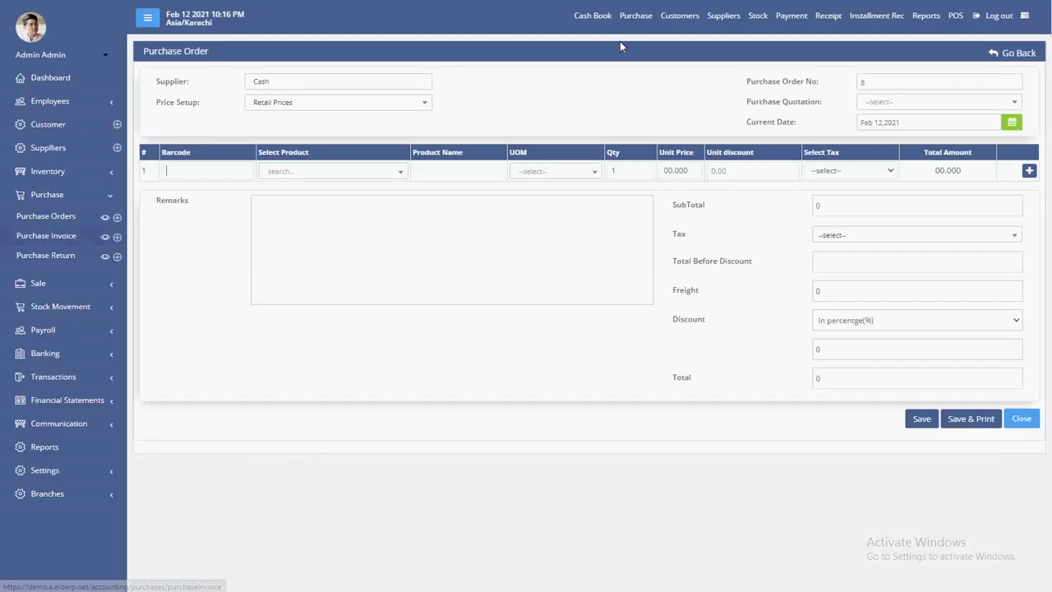
{"action": "left_click", "coordinate": [632, 15]}
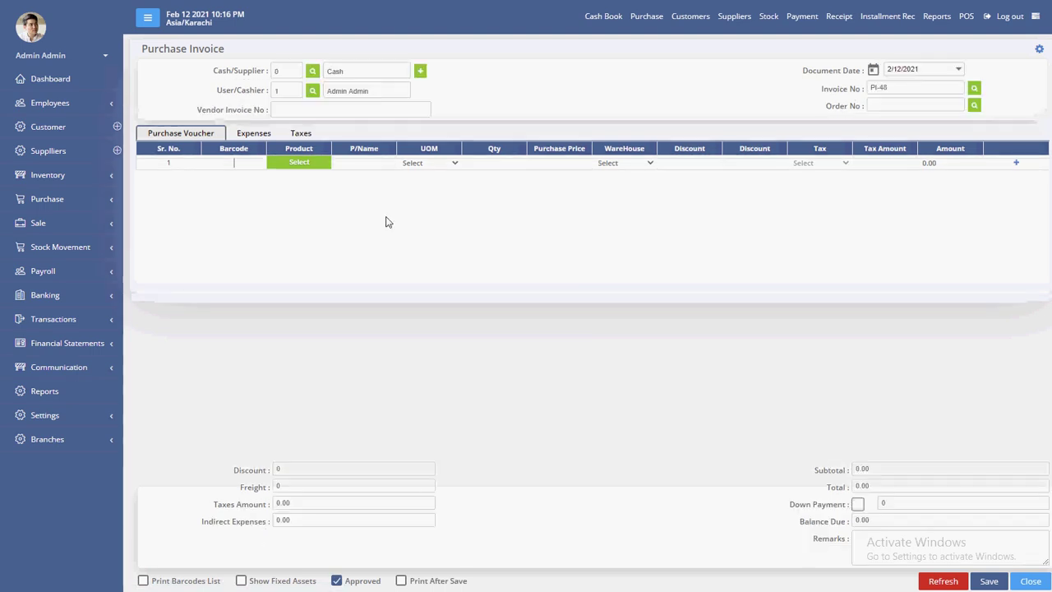
Step: Enter the vendor invoice number and, filtering by name, choose the same supplier as on the purchase order
{"action": "left_click", "coordinate": [320, 113]}
{"action": "type", "text": "V-1098"}
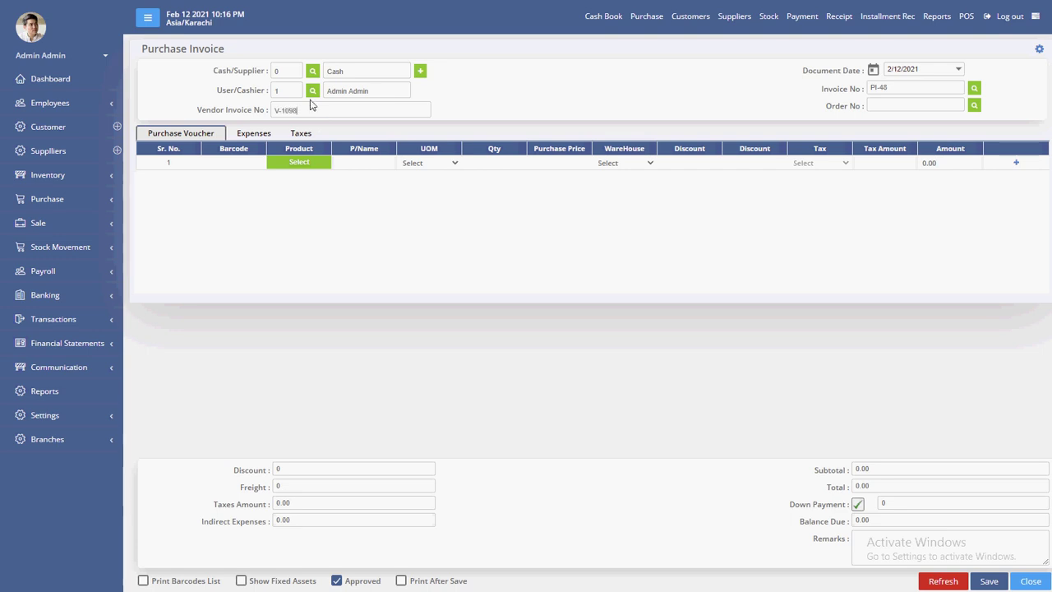
{"action": "left_click", "coordinate": [312, 74]}
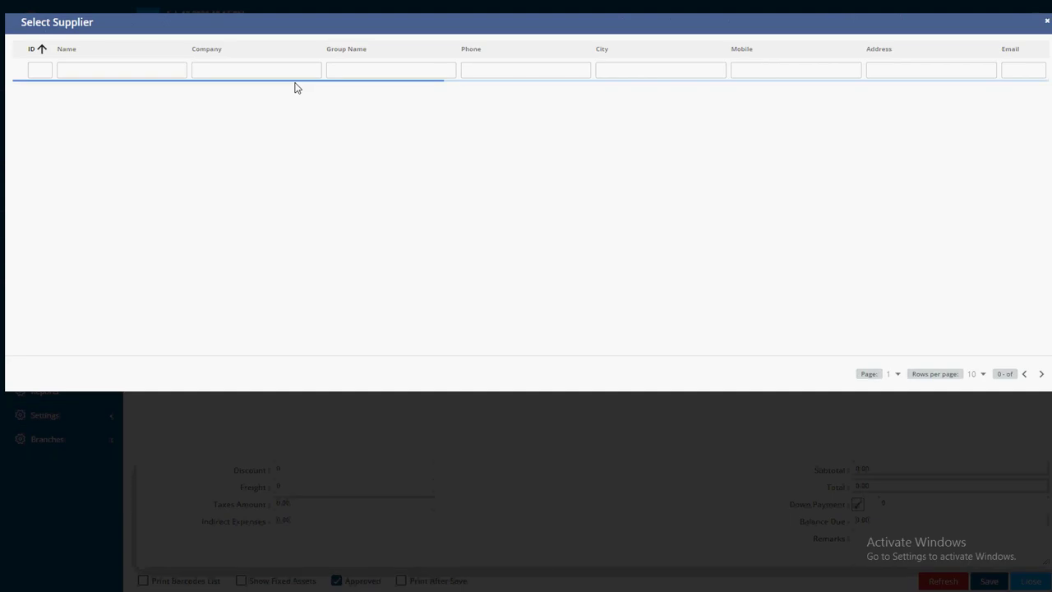
{"action": "left_click", "coordinate": [103, 73]}
{"action": "type", "text": "asad"}
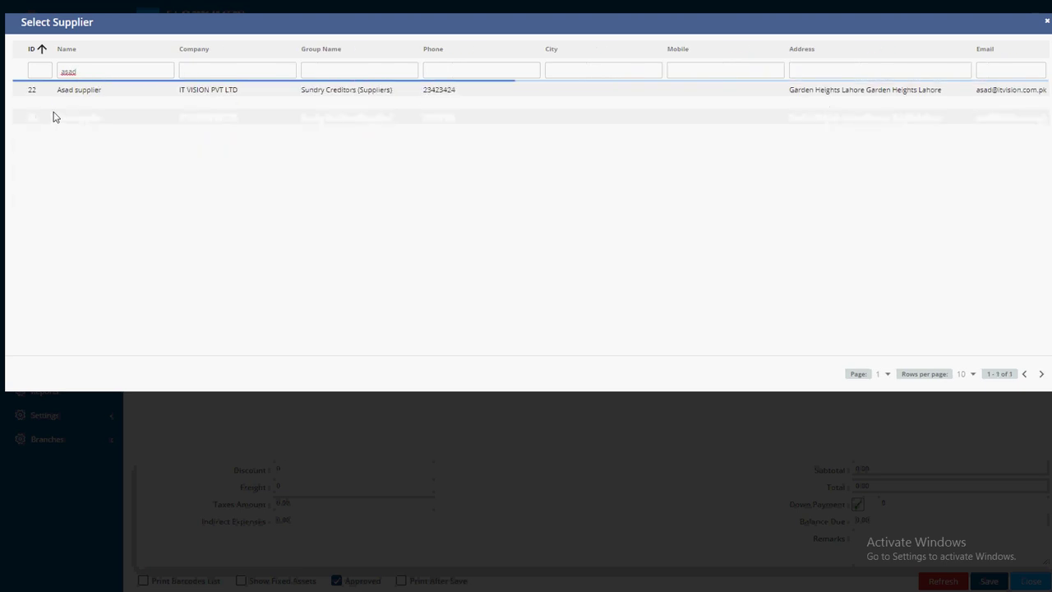
{"action": "left_click", "coordinate": [86, 92]}
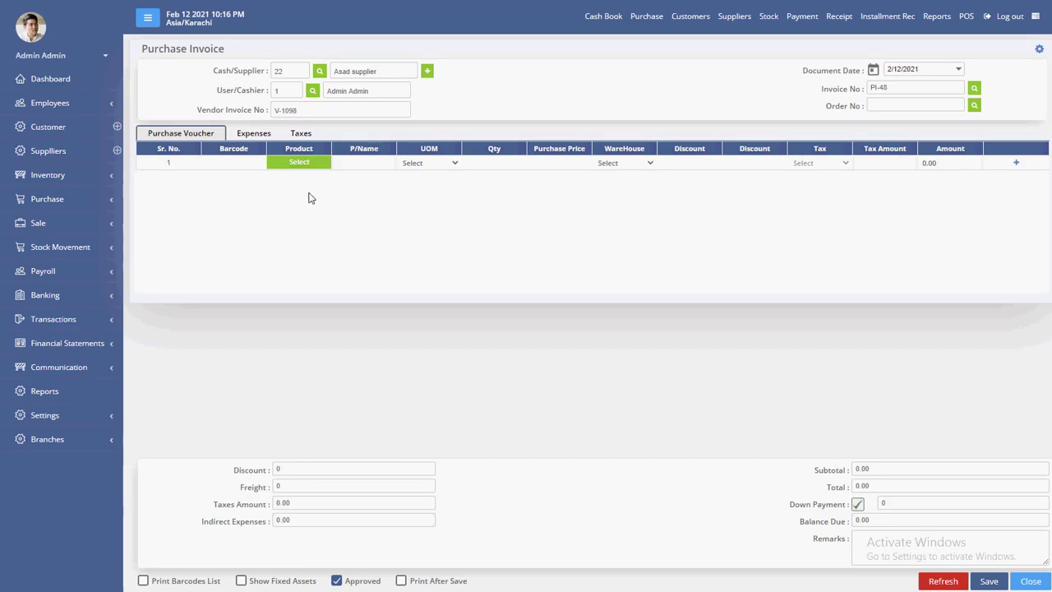
Step: Find the Honda products and add Honda Headlights B002 as the first invoice line with a quantity of 10
{"action": "left_click", "coordinate": [292, 165]}
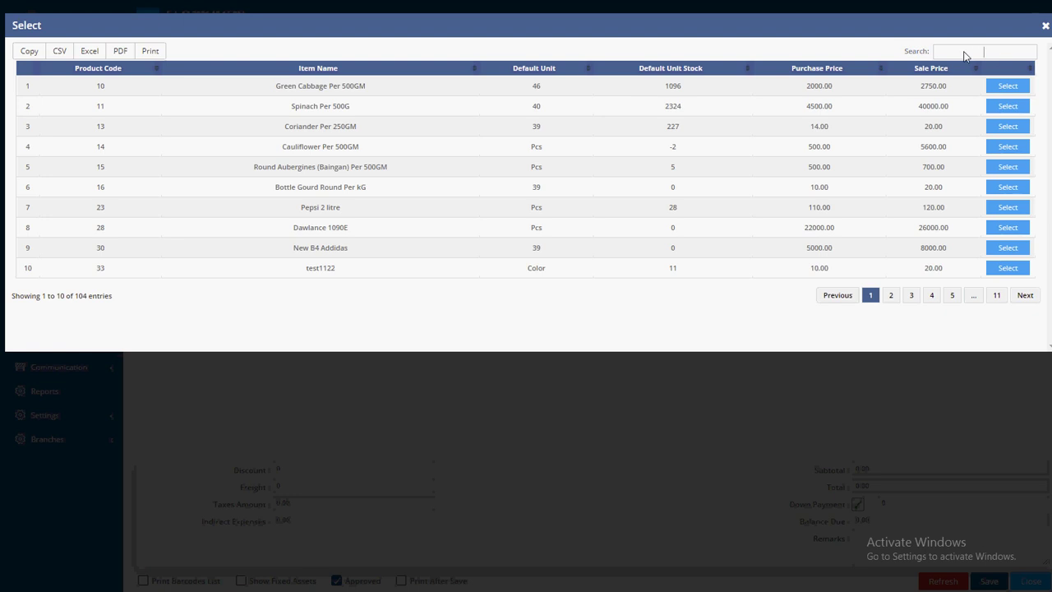
{"action": "type", "text": "honda"}
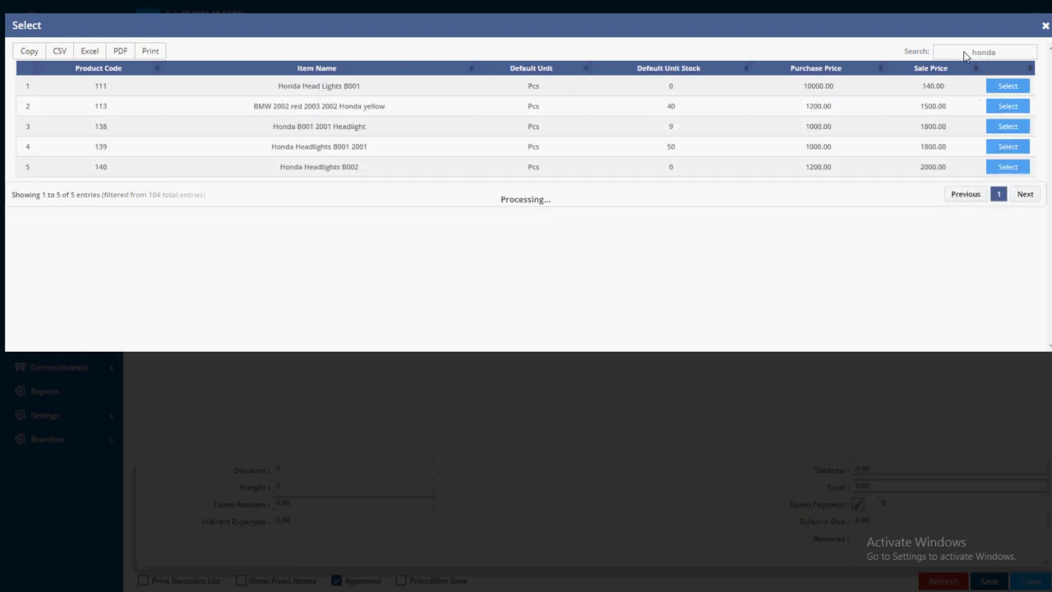
{"action": "left_click", "coordinate": [1016, 169]}
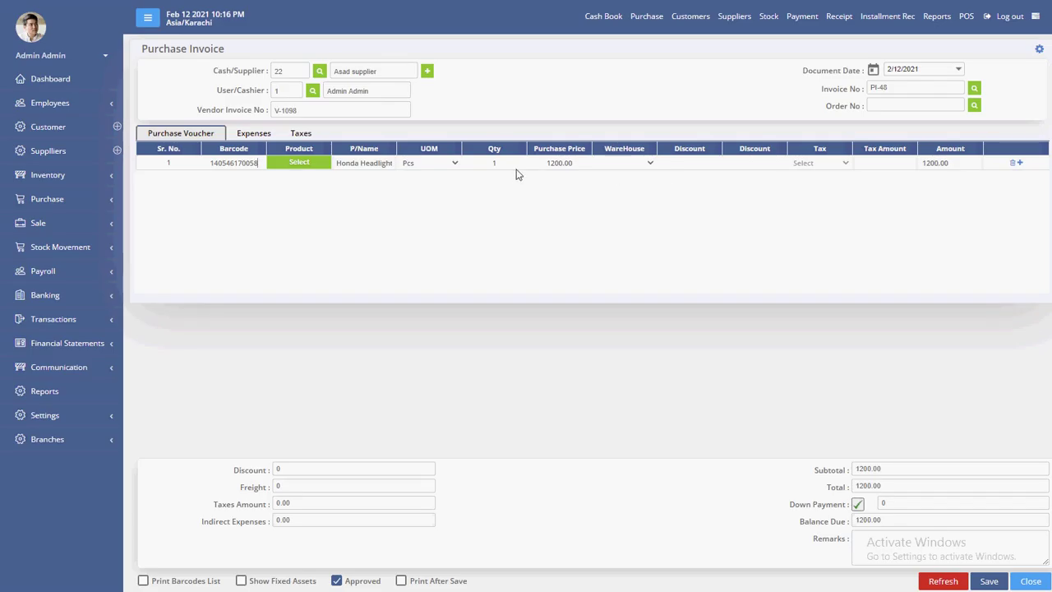
{"action": "left_click", "coordinate": [503, 168]}
{"action": "type", "text": "0"}
Step: View the existing purchase orders available for the invoice's order number and close the list without choosing one
{"action": "left_click", "coordinate": [876, 106]}
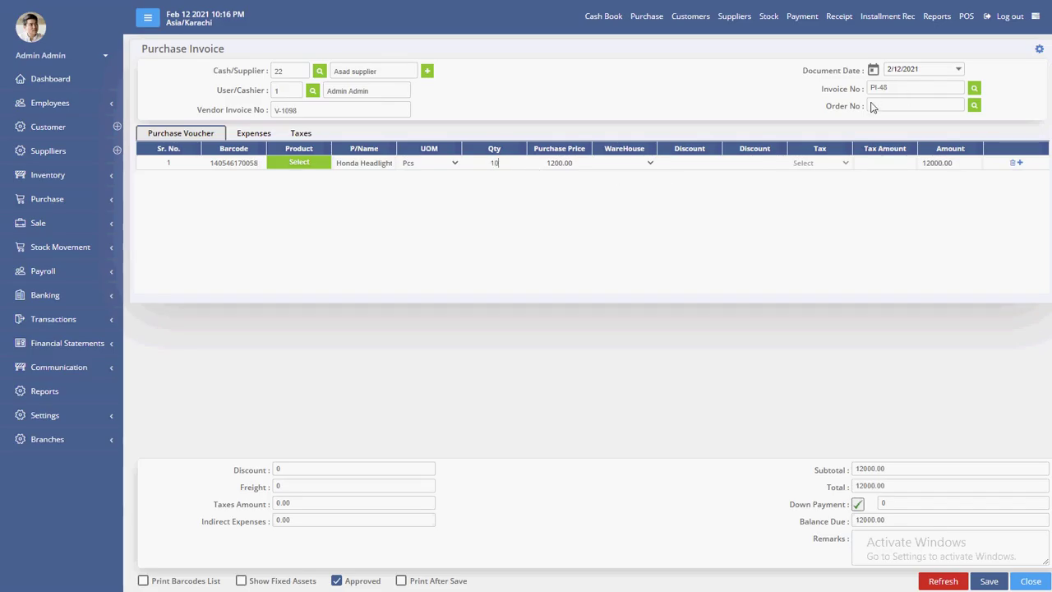
{"action": "left_click", "coordinate": [975, 106]}
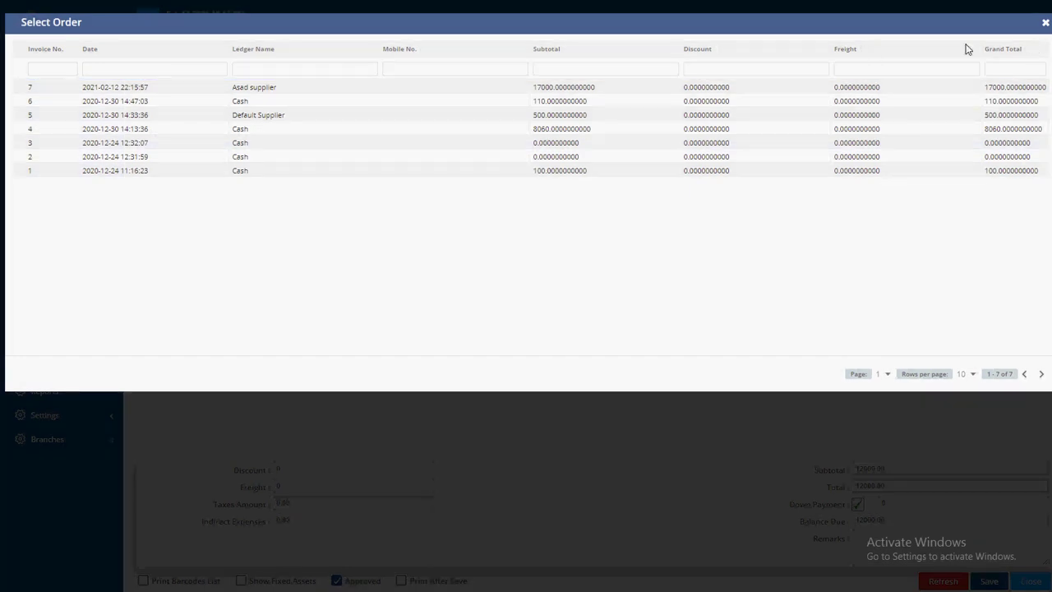
{"action": "left_click", "coordinate": [1045, 23]}
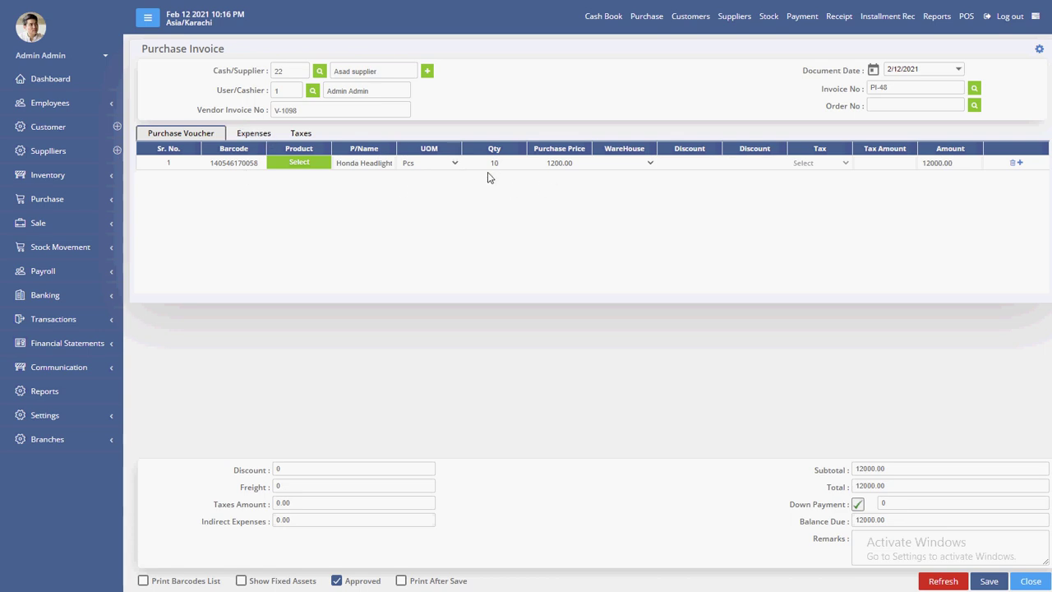
Step: Add a second invoice line for Honda Headlights B001 2001, found by searching the products for "honda"
{"action": "left_click", "coordinate": [556, 170]}
{"action": "left_click", "coordinate": [626, 196]}
{"action": "left_click", "coordinate": [1020, 163]}
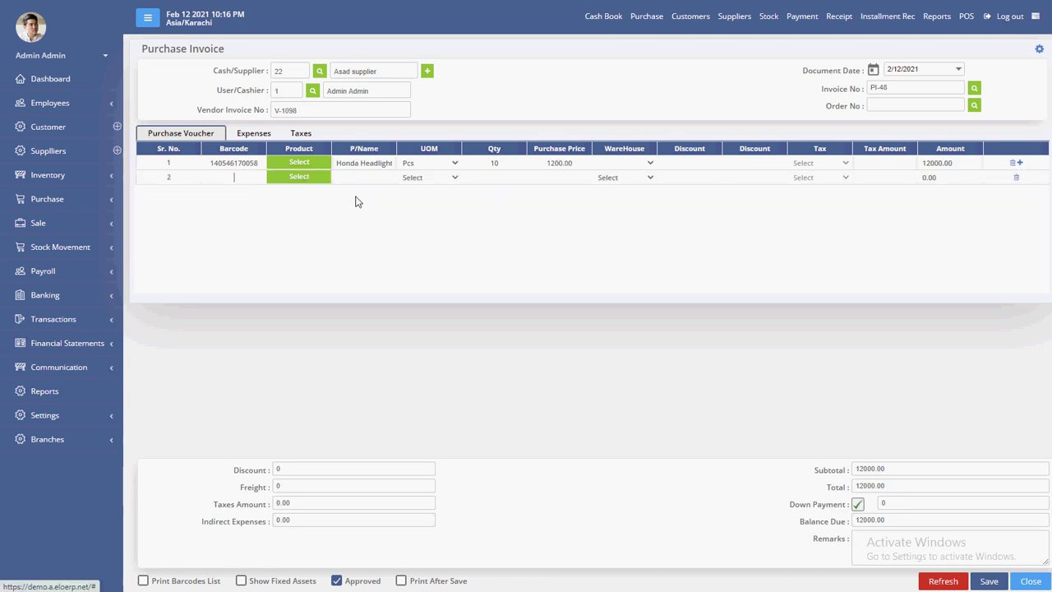
{"action": "left_click", "coordinate": [299, 177]}
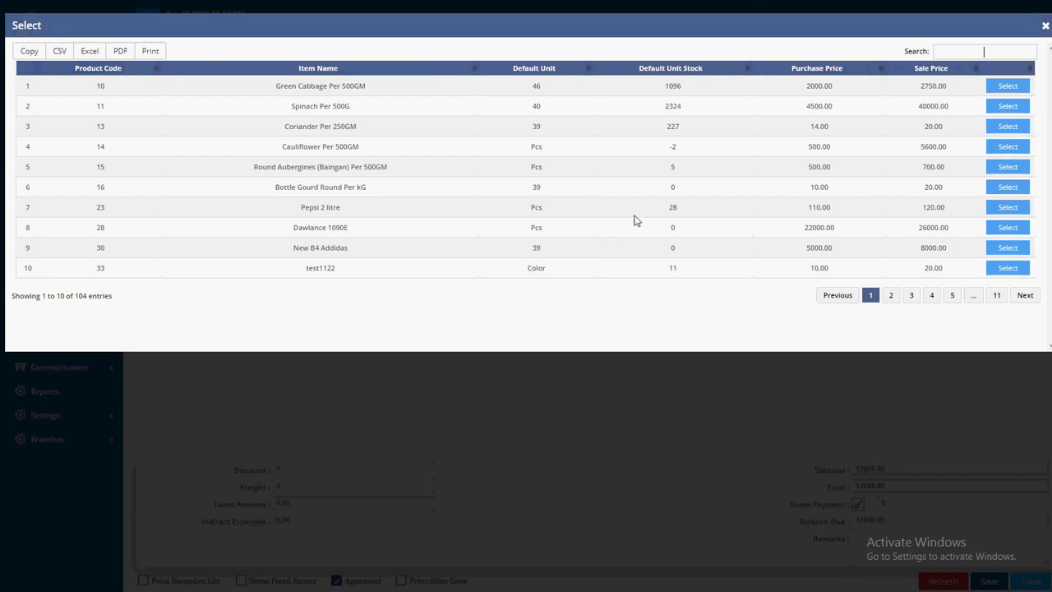
{"action": "type", "text": "honda"}
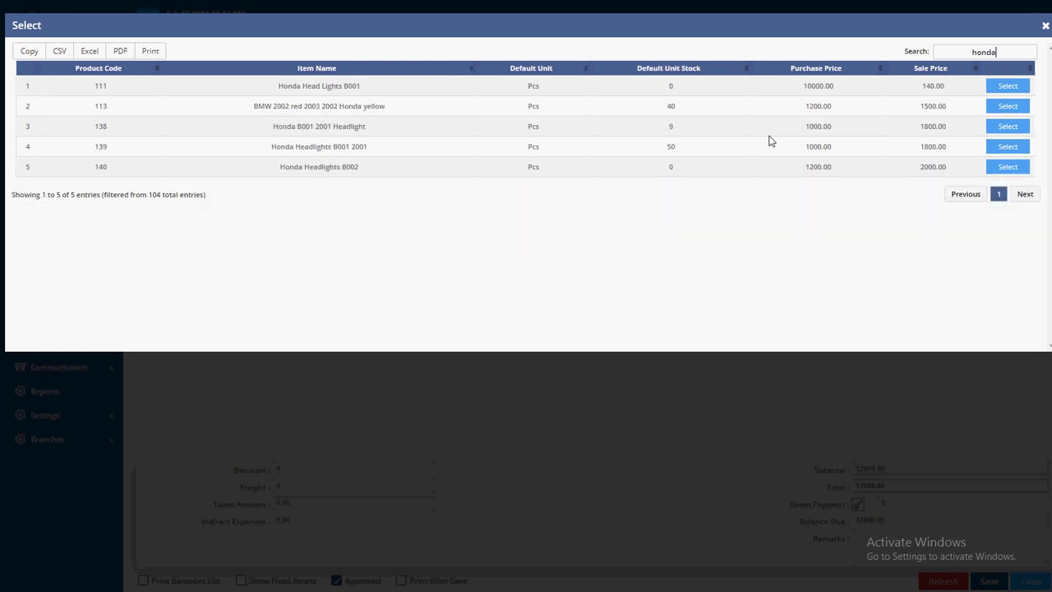
{"action": "left_click", "coordinate": [1001, 153]}
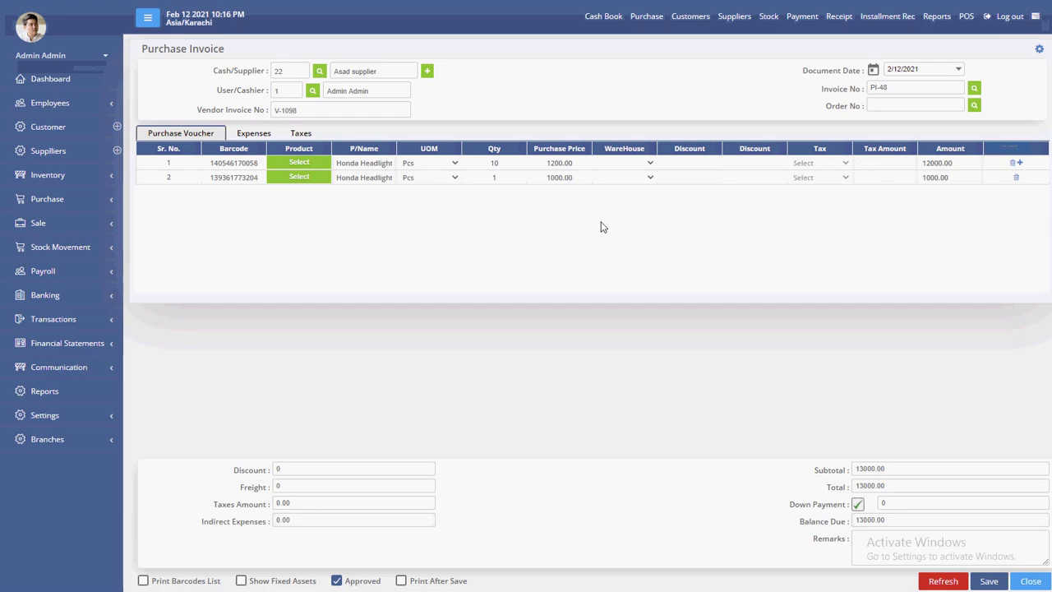
Step: Set the invoice quantities to 50 for Honda Headlights B002 and 10 for Honda Headlights B001 2001
{"action": "left_click", "coordinate": [494, 178]}
{"action": "type", "text": "0"}
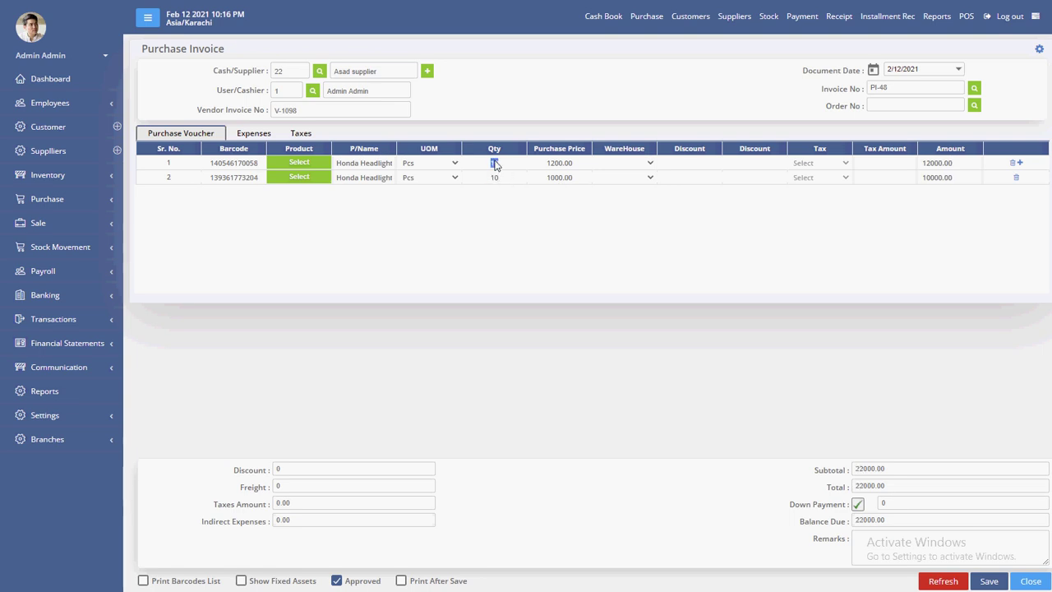
{"action": "type", "text": "50"}
{"action": "left_click", "coordinate": [935, 165]}
{"action": "left_click", "coordinate": [499, 178]}
{"action": "left_click", "coordinate": [942, 180]}
Step: Enter a down payment of 10000 on the purchase invoice and check the balance due
{"action": "left_click", "coordinate": [902, 488]}
{"action": "type", "text": "10000"}
{"action": "double_click", "coordinate": [873, 525]}
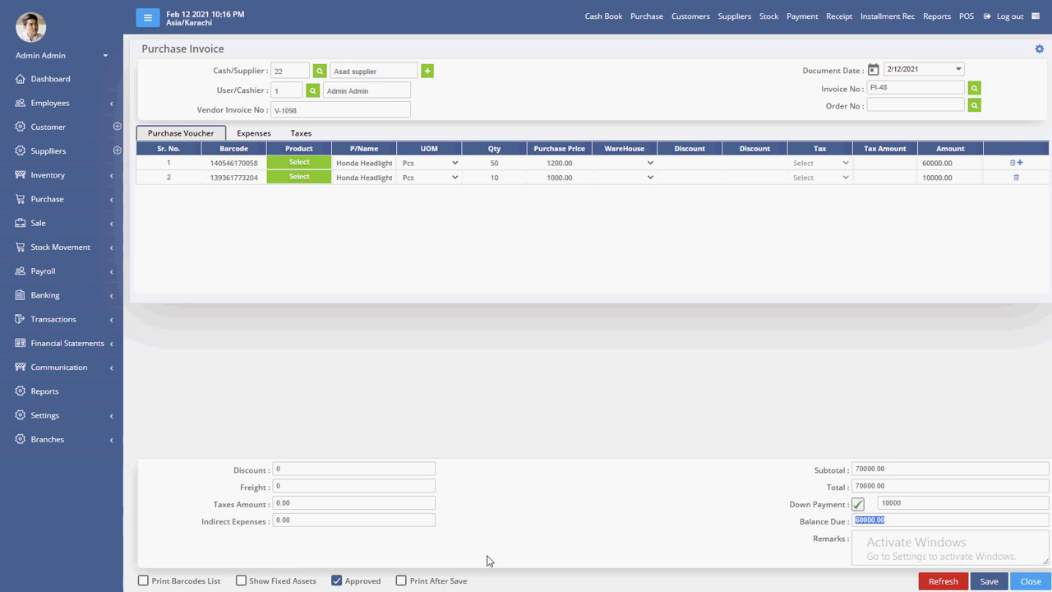
Step: Save the purchase invoice with printing after save enabled, and close the printout window without printing
{"action": "left_click", "coordinate": [401, 580]}
{"action": "left_click", "coordinate": [987, 585]}
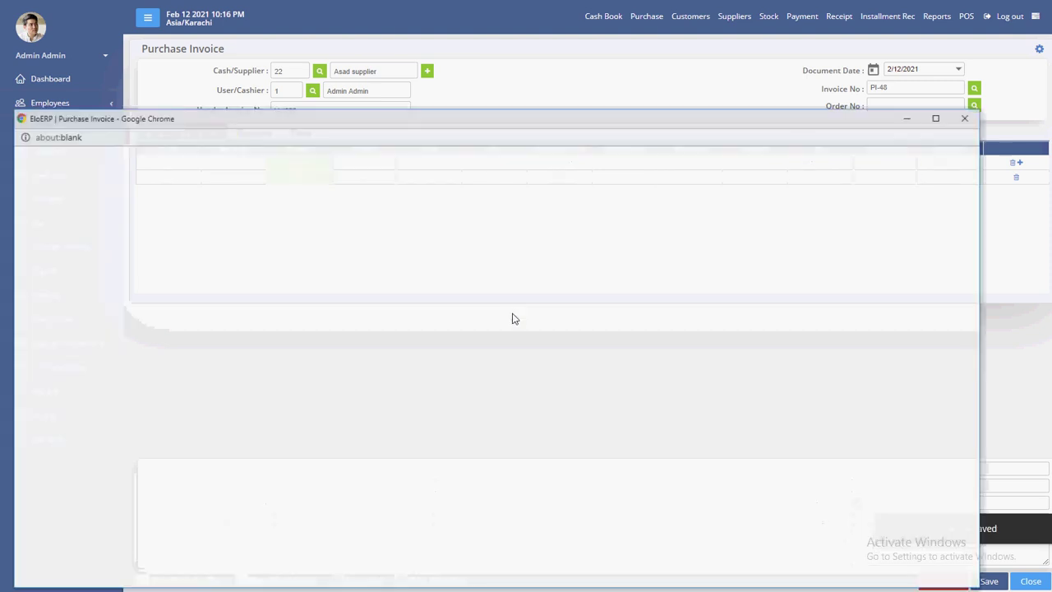
{"action": "left_click_drag", "start_coordinate": [512, 128], "coordinate": [544, 68]}
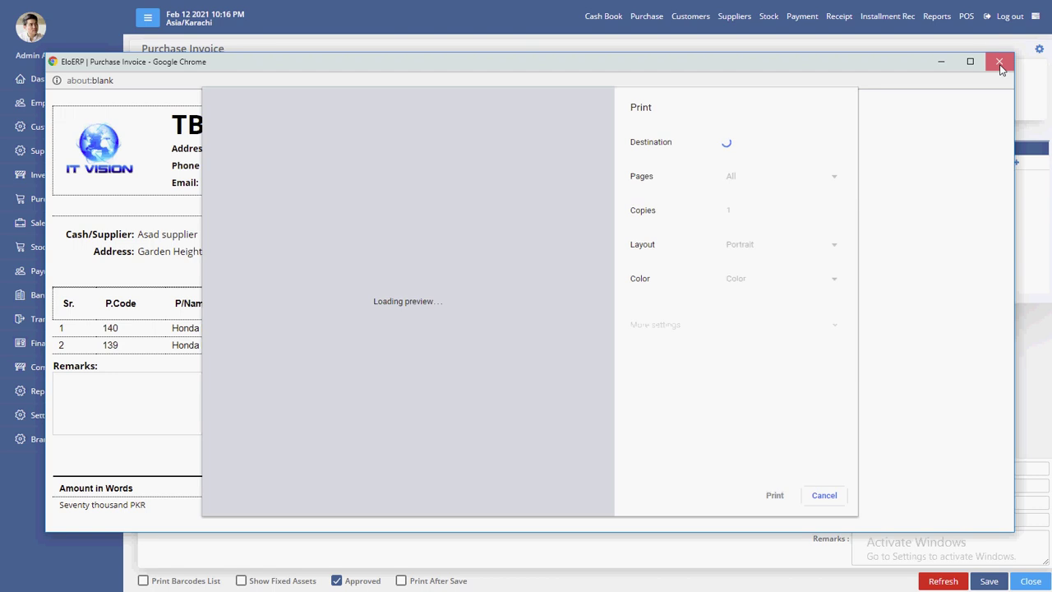
{"action": "left_click", "coordinate": [1000, 63]}
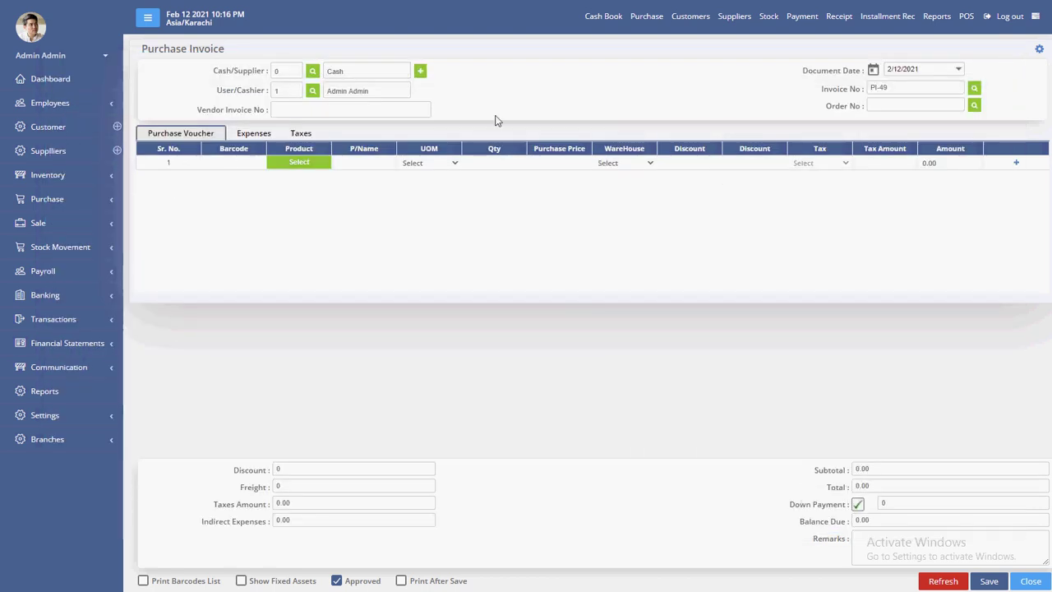
{"action": "double_click", "coordinate": [253, 73]}
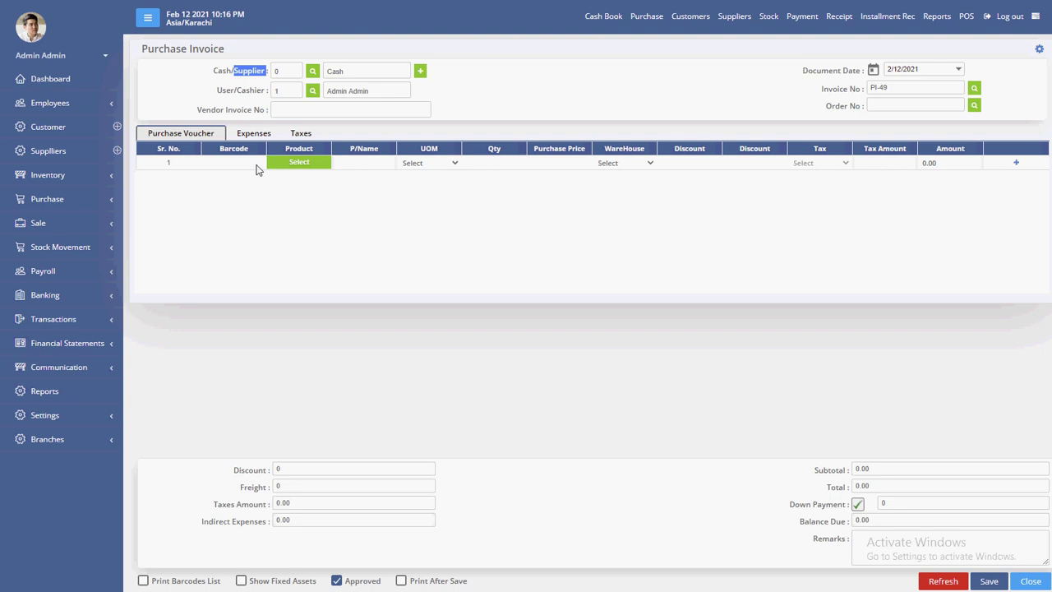
{"action": "left_click", "coordinate": [363, 168]}
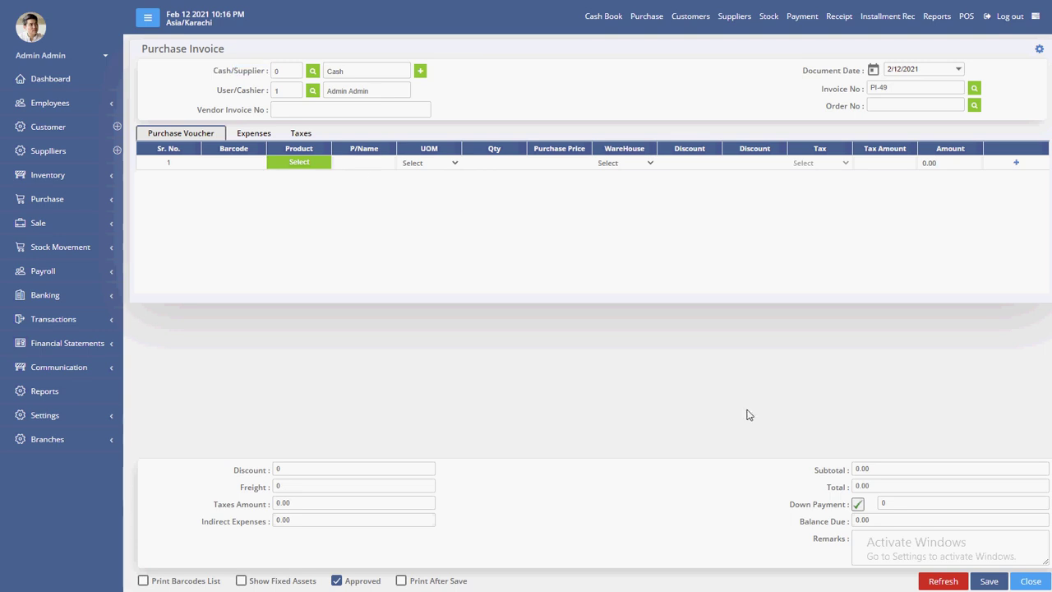
{"action": "double_click", "coordinate": [882, 504]}
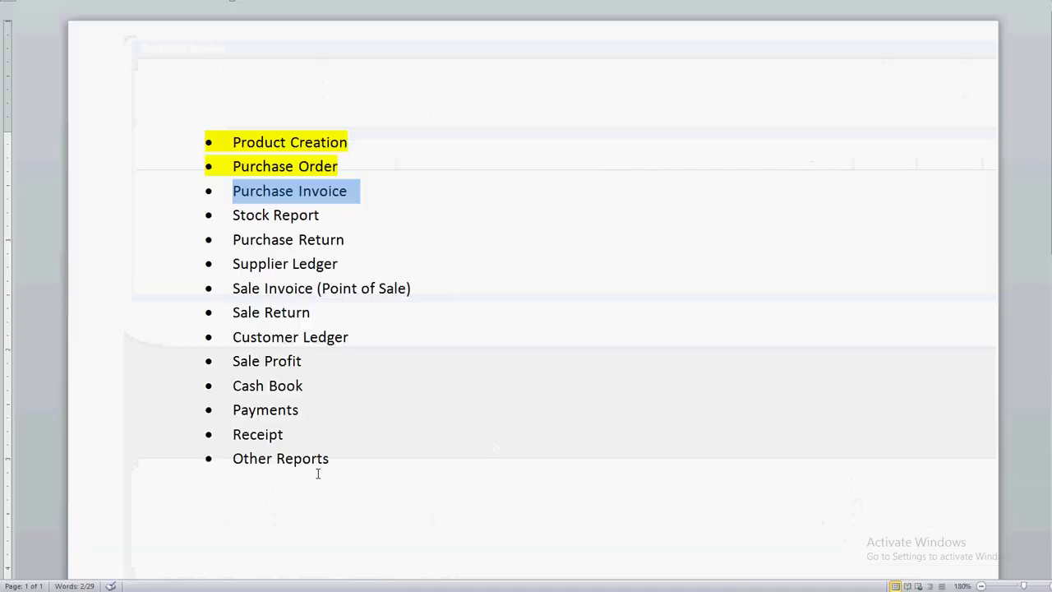
Step: Switch to the Word checklist and highlight the Purchase Invoice and Stock Report items in yellow
{"action": "left_click", "coordinate": [162, 213]}
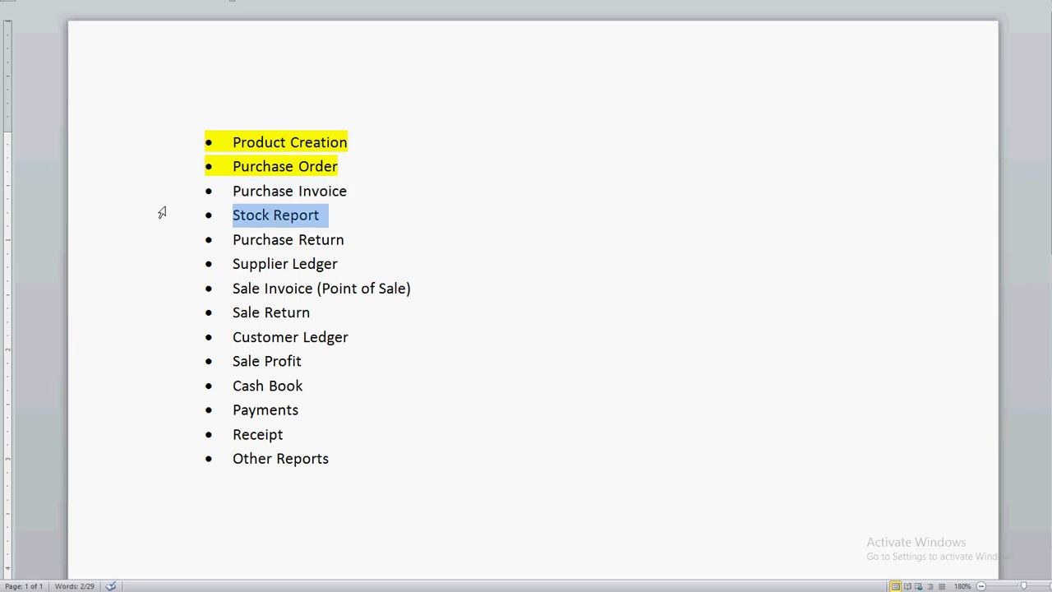
{"action": "left_click", "coordinate": [131, 190]}
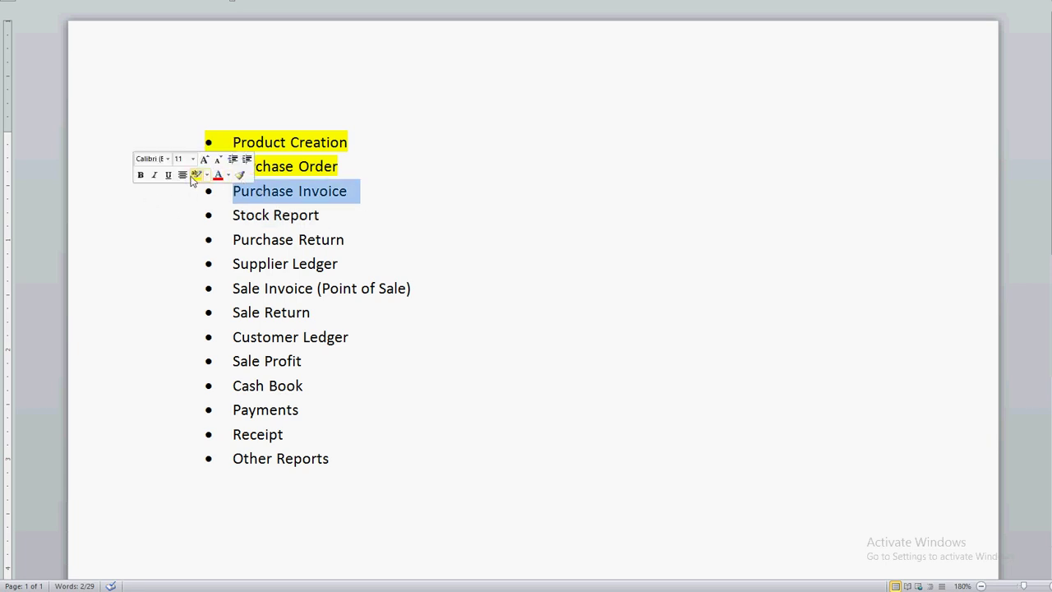
{"action": "left_click", "coordinate": [196, 174]}
{"action": "left_click", "coordinate": [190, 208]}
{"action": "left_click", "coordinate": [157, 215]}
{"action": "left_click", "coordinate": [195, 205]}
{"action": "left_click", "coordinate": [194, 239]}
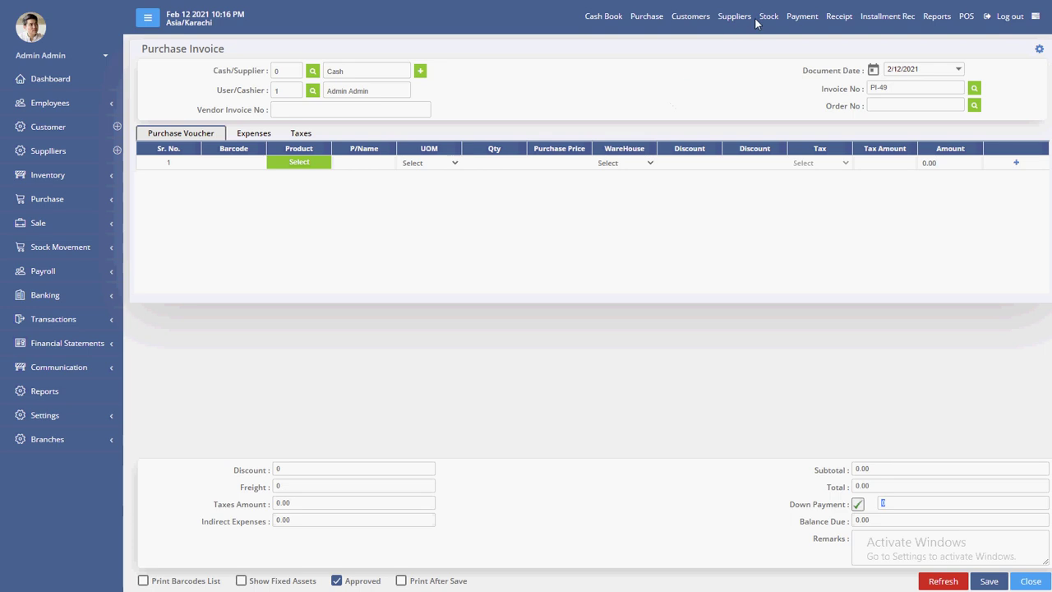
Step: Switch to EloERP, open the stock report and check the unit cost price and available stock of Honda Headlights B002
{"action": "left_click", "coordinate": [770, 18]}
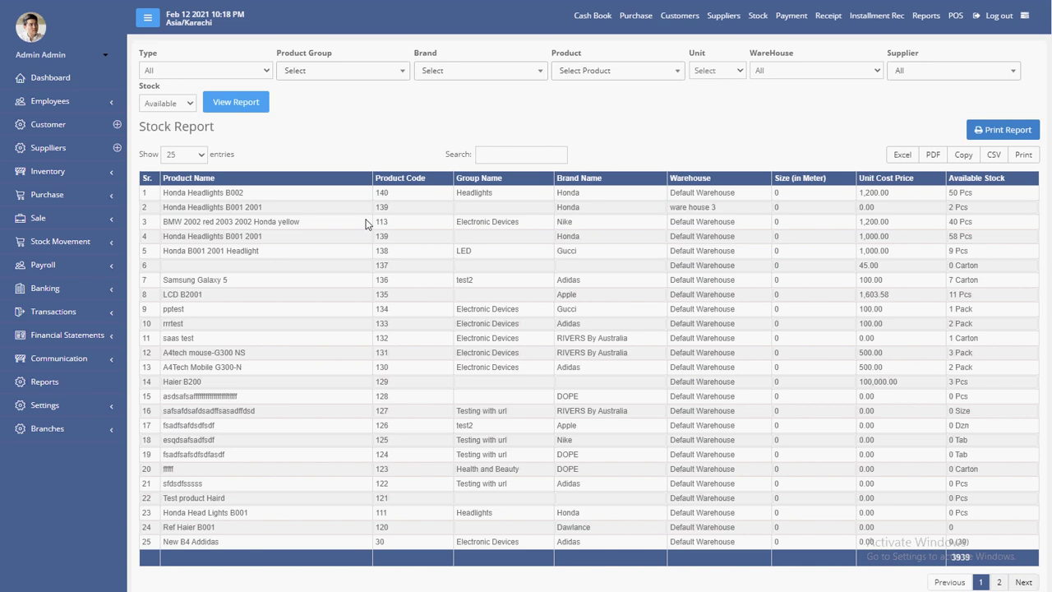
{"action": "left_click_drag", "start_coordinate": [164, 192], "coordinate": [243, 195]}
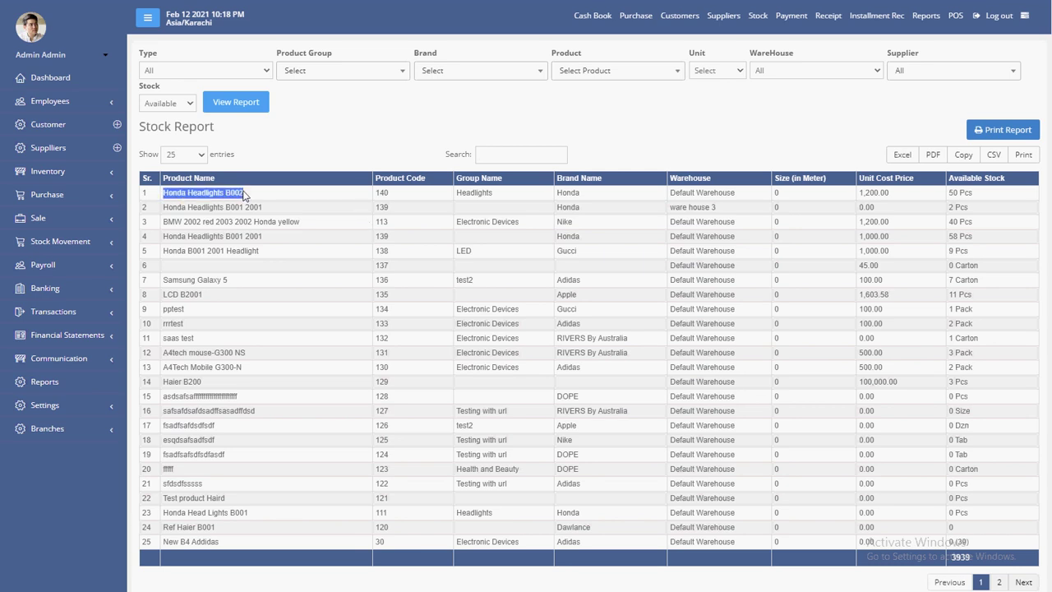
{"action": "double_click", "coordinate": [878, 195]}
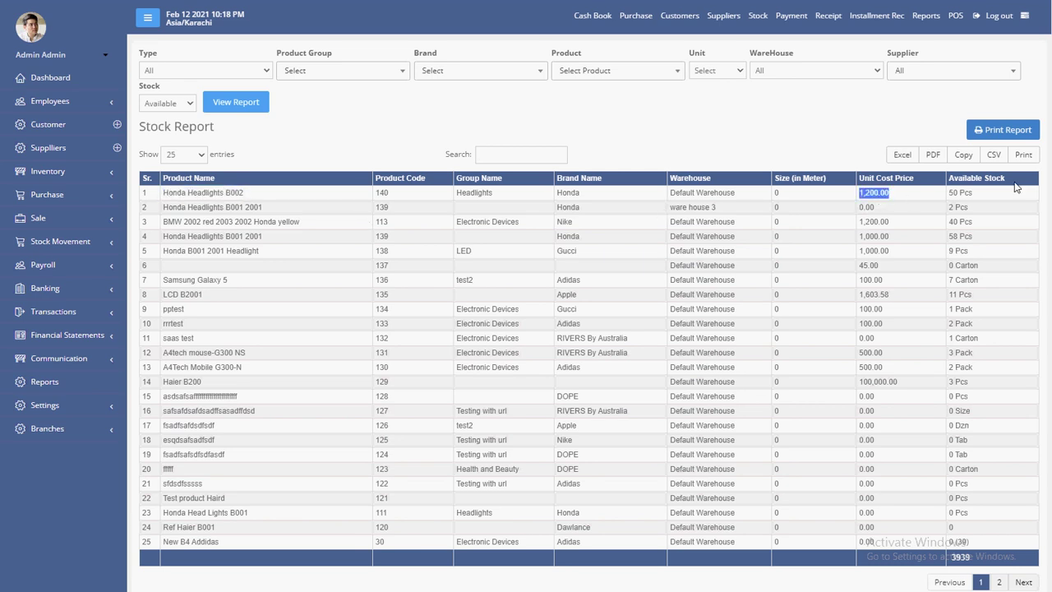
{"action": "triple_click", "coordinate": [969, 195]}
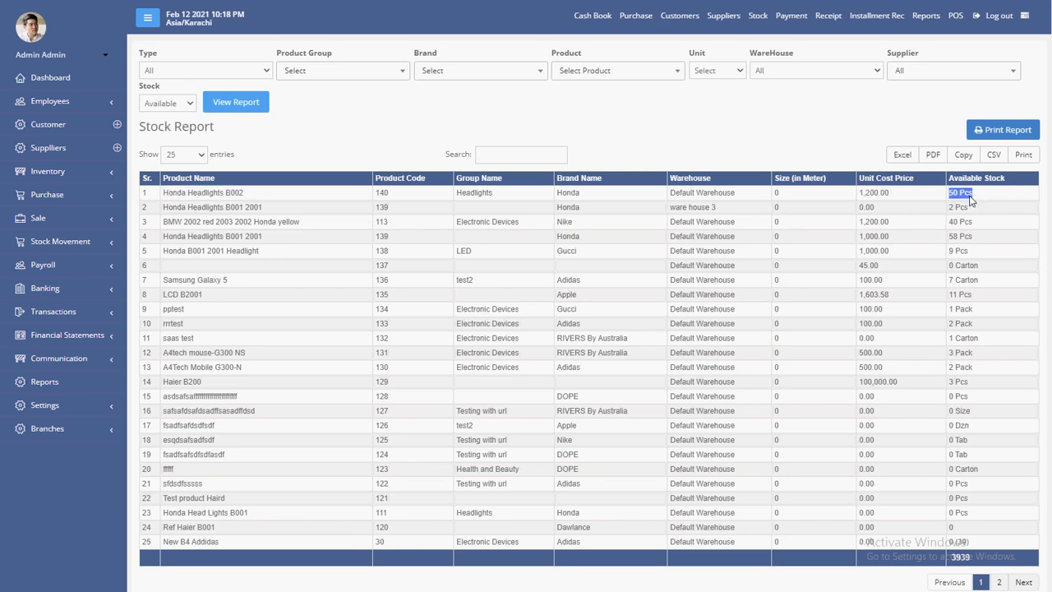
{"action": "left_click", "coordinate": [765, 385]}
Step: View the second page of the stock report and return to the first page
{"action": "scroll", "coordinate": [987, 362], "scroll_direction": "down", "scroll_amount": 2}
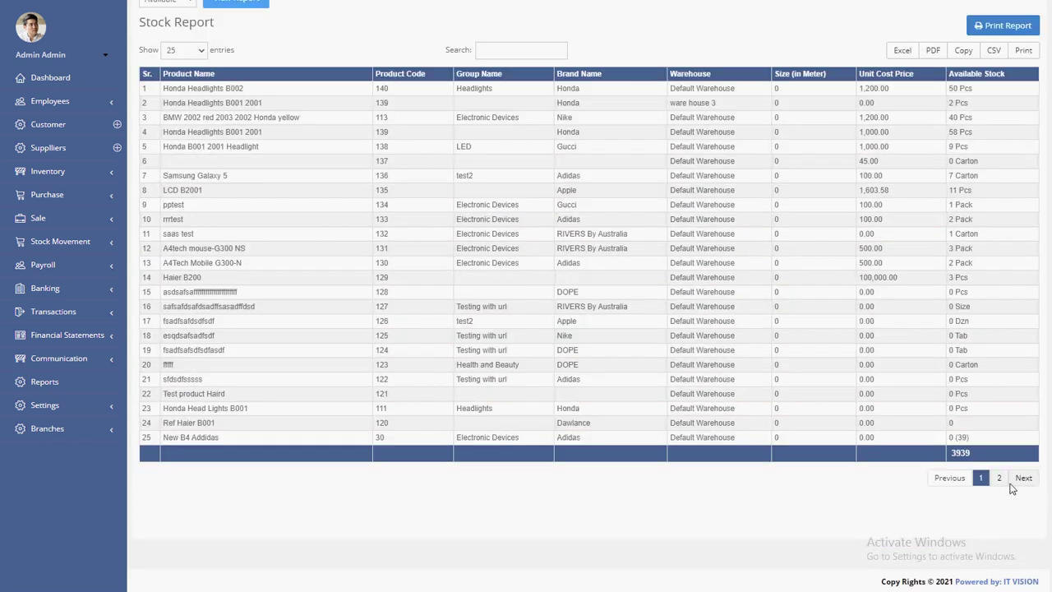
{"action": "scroll", "coordinate": [999, 477], "scroll_direction": "up", "scroll_amount": 3}
{"action": "scroll", "coordinate": [987, 485], "scroll_direction": "down", "scroll_amount": 3}
{"action": "left_click", "coordinate": [999, 478]}
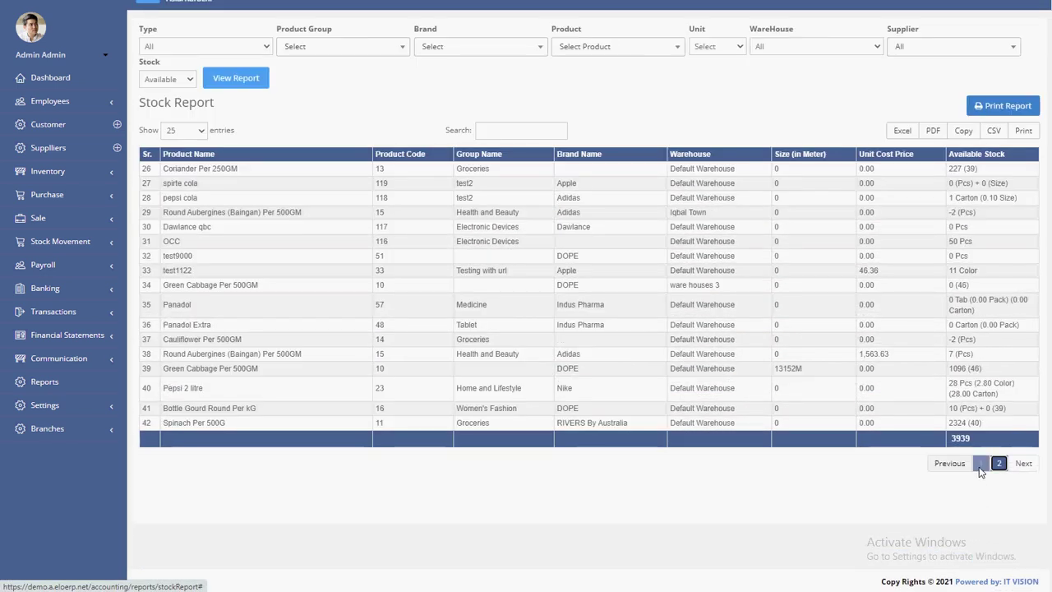
{"action": "left_click", "coordinate": [980, 464]}
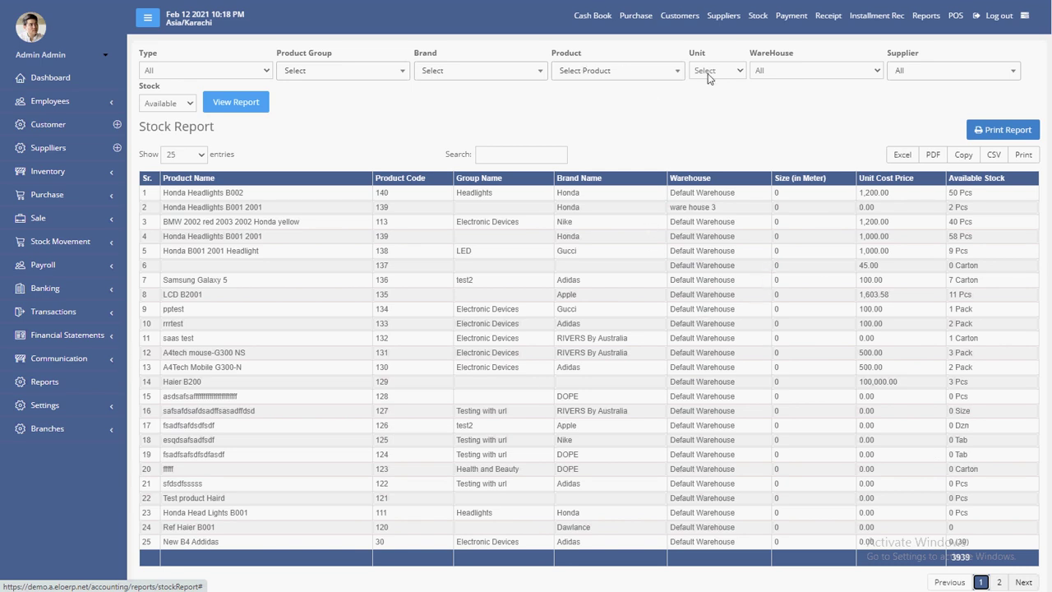
Step: Examine the stock report's type, product group, brand and product filters, searching the products for "honda" without choosing one
{"action": "left_click", "coordinate": [212, 76]}
{"action": "left_click", "coordinate": [316, 69]}
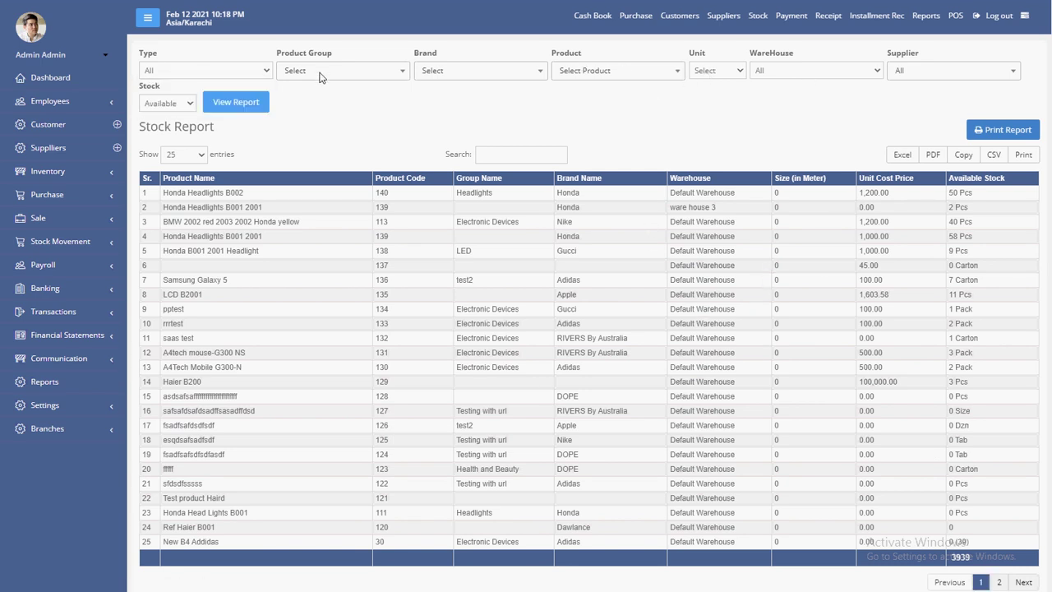
{"action": "left_click", "coordinate": [322, 72]}
{"action": "scroll", "coordinate": [403, 129], "scroll_direction": "down", "scroll_amount": 3}
{"action": "scroll", "coordinate": [402, 129], "scroll_direction": "up", "scroll_amount": 3}
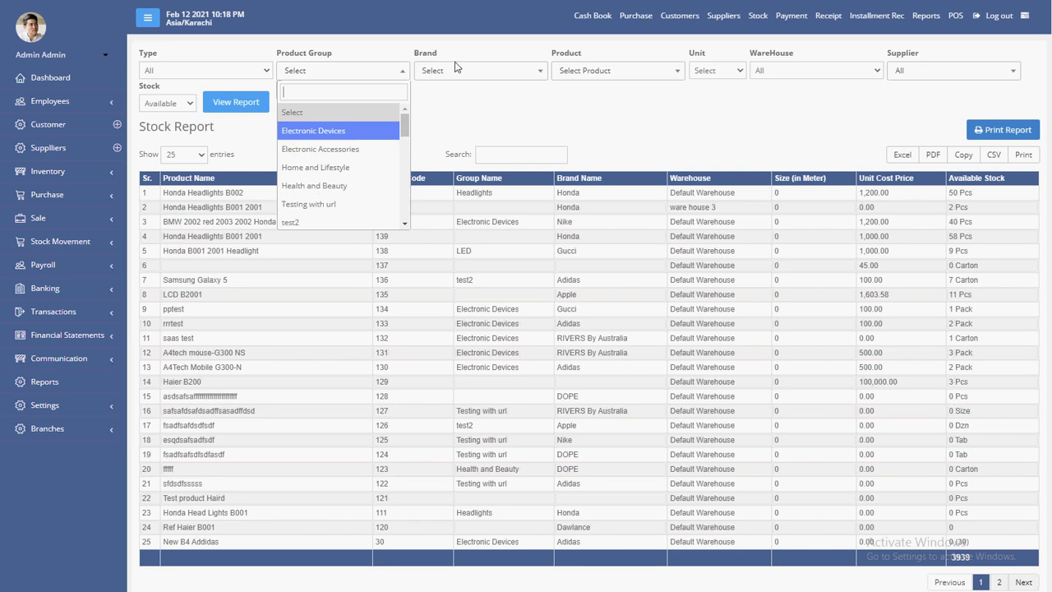
{"action": "left_click", "coordinate": [456, 66]}
{"action": "left_click", "coordinate": [456, 69]}
{"action": "left_click", "coordinate": [622, 72]}
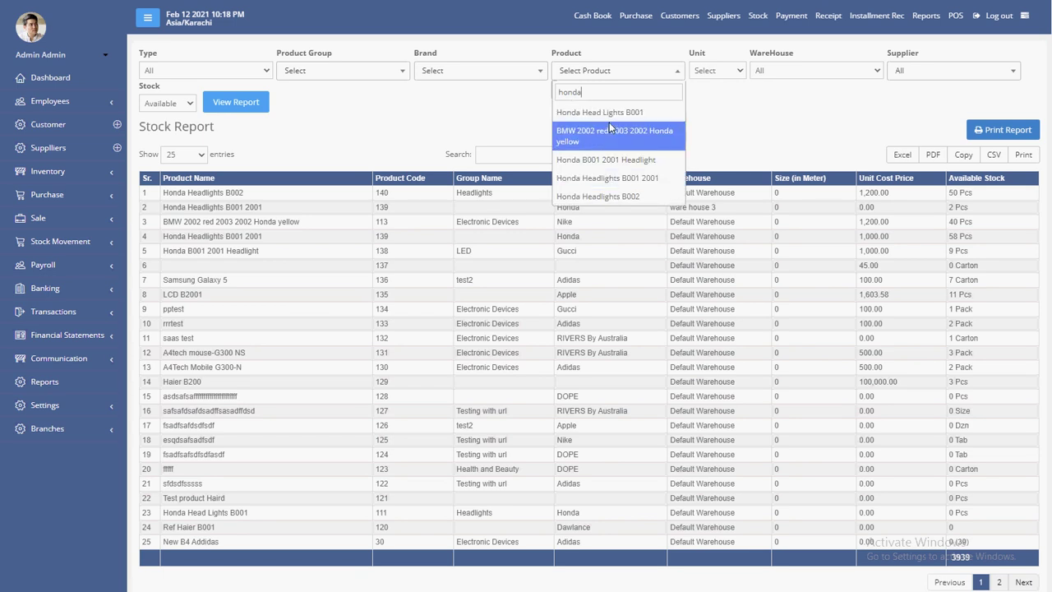
{"action": "left_click", "coordinate": [506, 132]}
Step: Examine the options of the warehouse, supplier and stock availability filters without changing any of them
{"action": "left_click", "coordinate": [780, 71]}
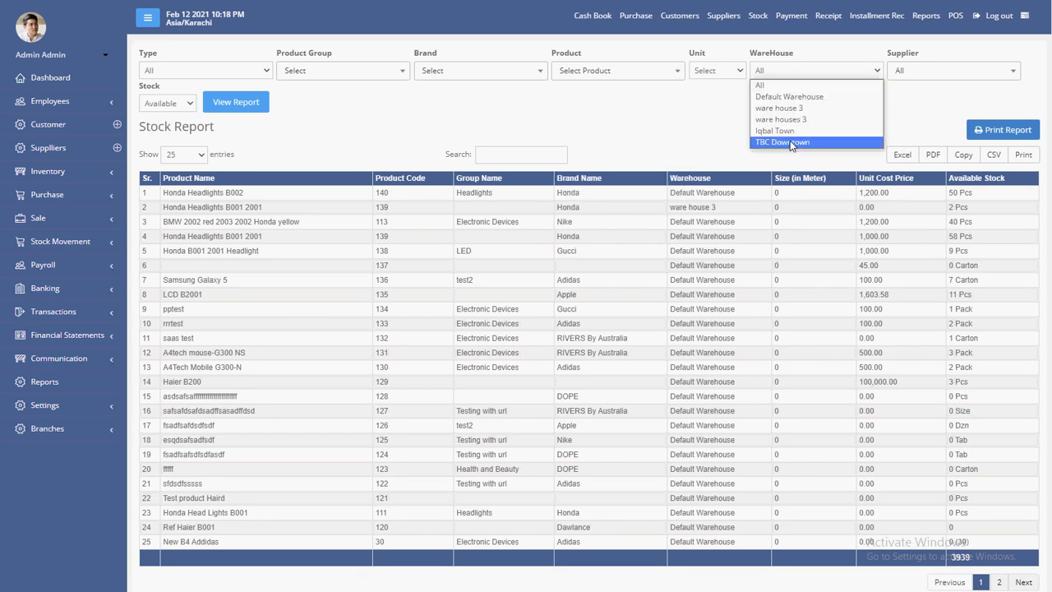
{"action": "left_click", "coordinate": [803, 72]}
{"action": "left_click", "coordinate": [914, 72]}
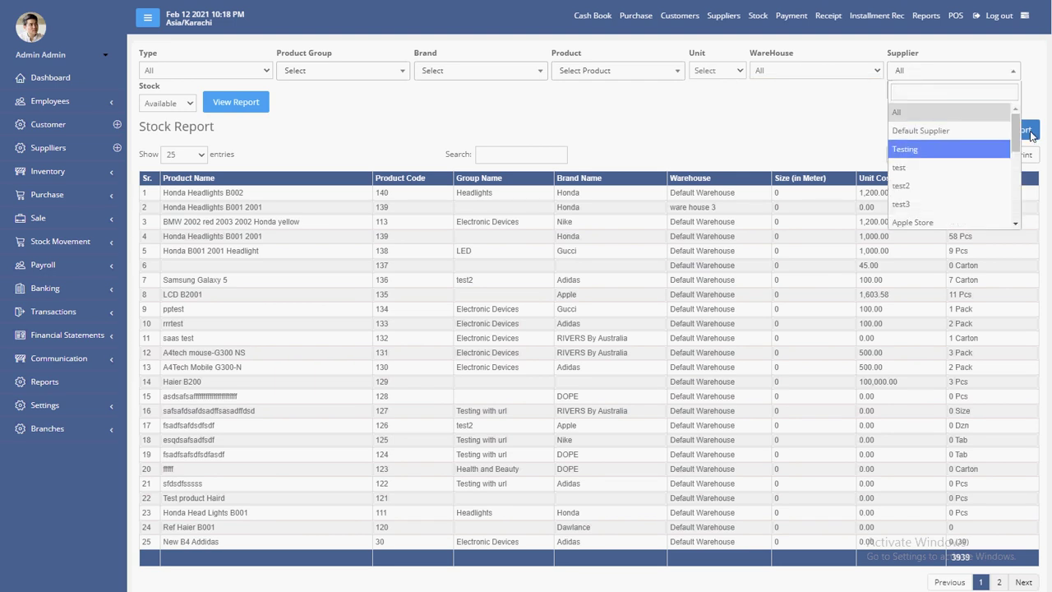
{"action": "mouse_move", "coordinate": [1017, 134]}
{"action": "left_mouse_down"}
{"action": "mouse_move", "coordinate": [1017, 175]}
{"action": "mouse_move", "coordinate": [1015, 129]}
{"action": "left_mouse_up"}
{"action": "left_click", "coordinate": [537, 87]}
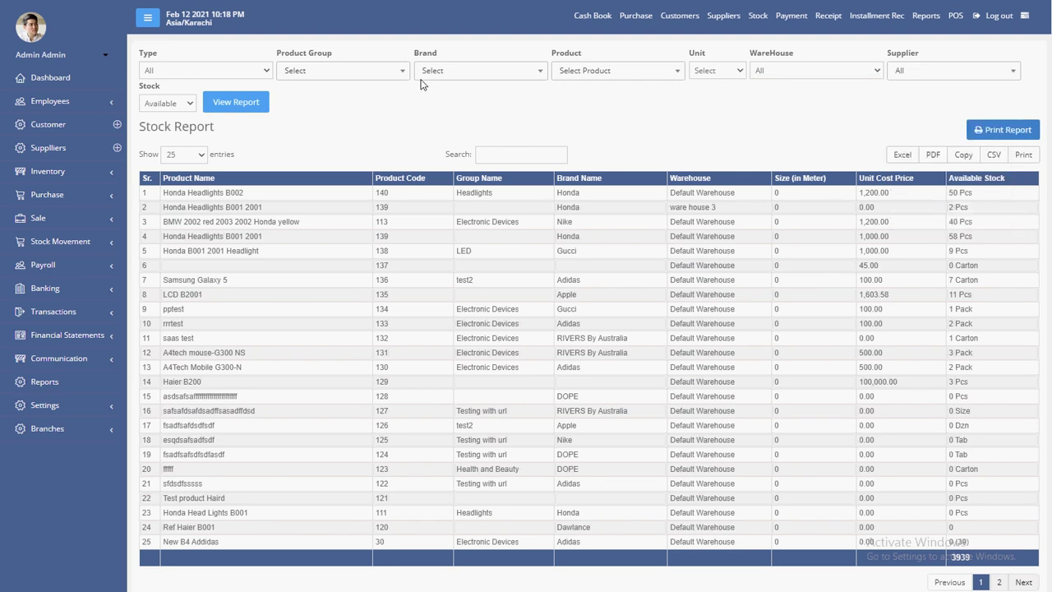
{"action": "left_click", "coordinate": [172, 107]}
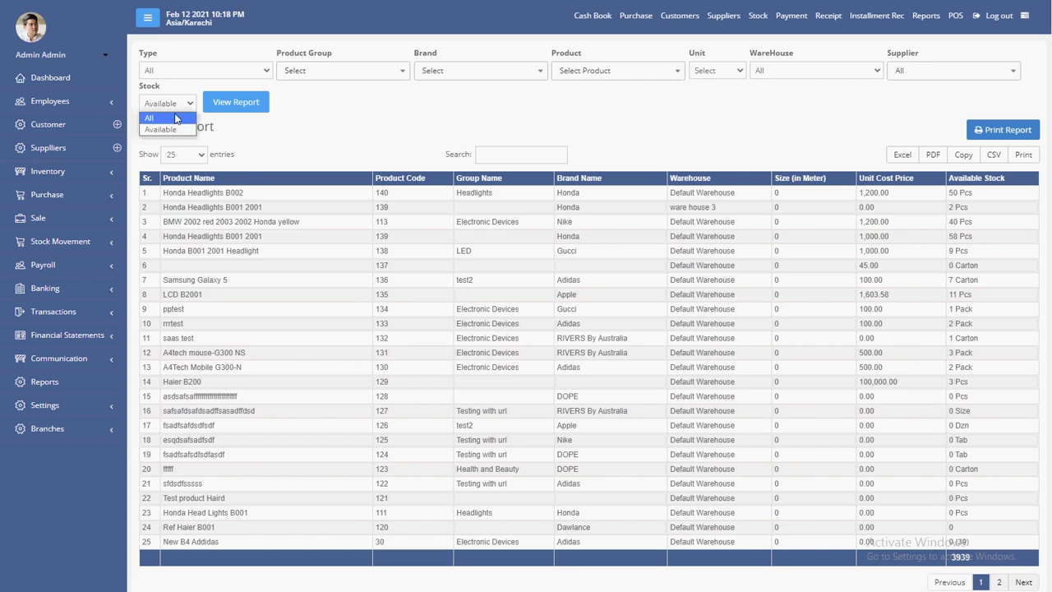
{"action": "left_click", "coordinate": [177, 105]}
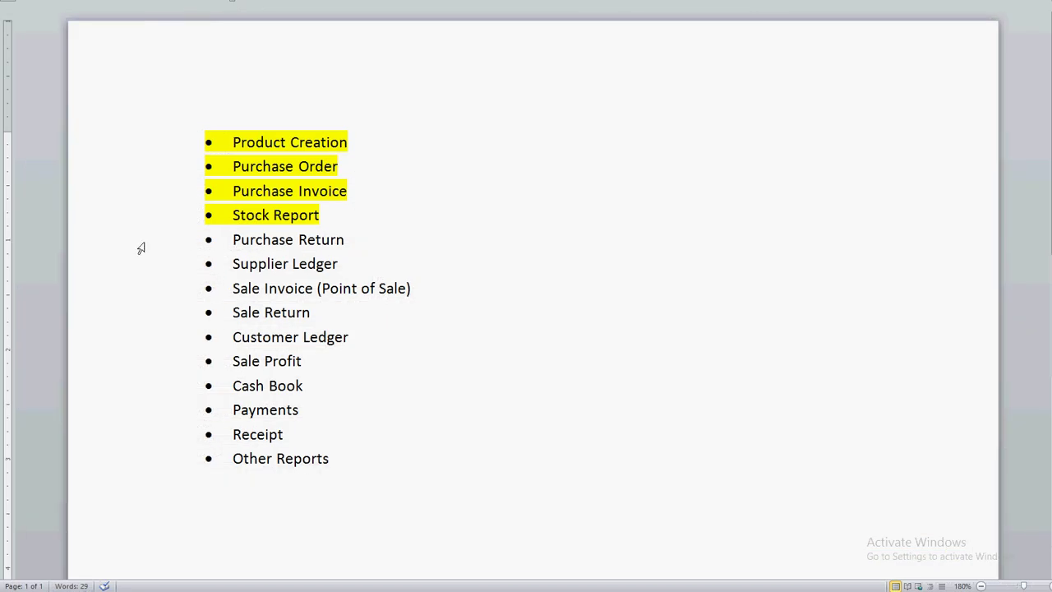
Step: Highlight the Purchase Return item in the Word checklist in yellow
{"action": "left_click", "coordinate": [143, 246]}
{"action": "left_click", "coordinate": [206, 223]}
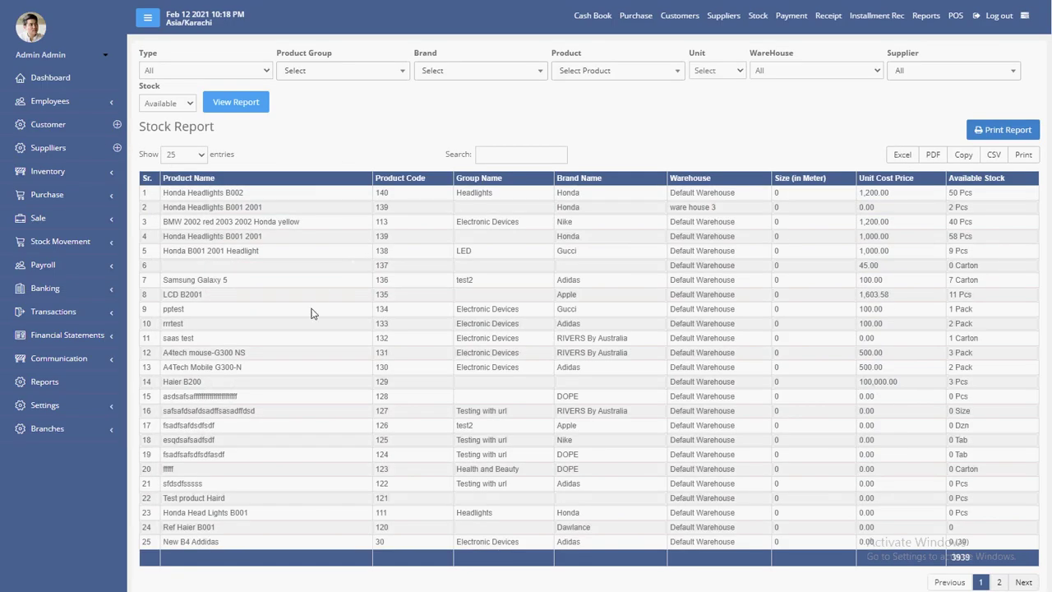
Step: Switch back to EloERP and start a new purchase return against purchase invoice 48
{"action": "left_click", "coordinate": [47, 194]}
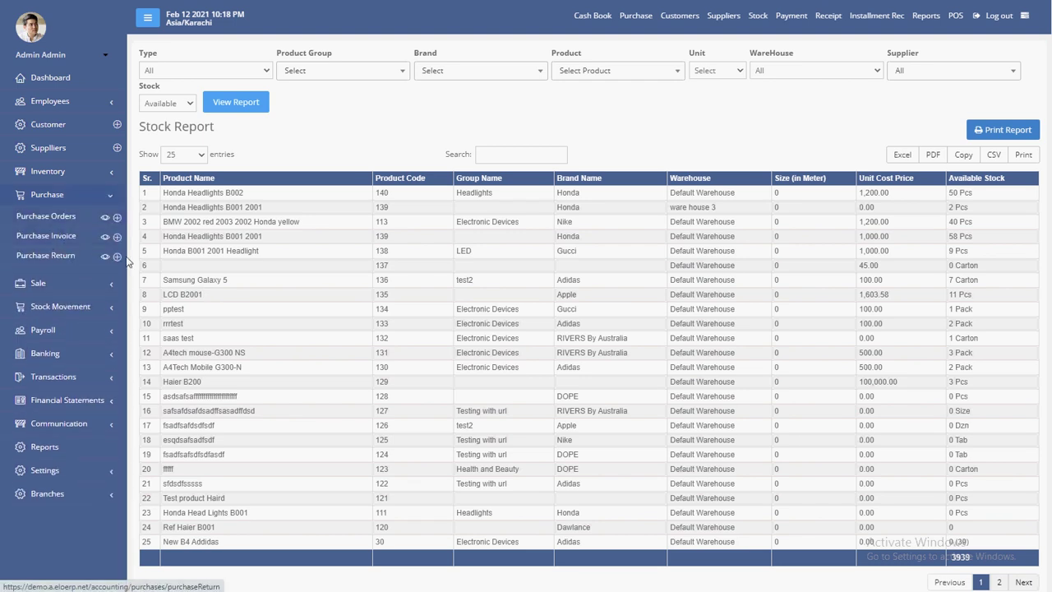
{"action": "left_click", "coordinate": [117, 258]}
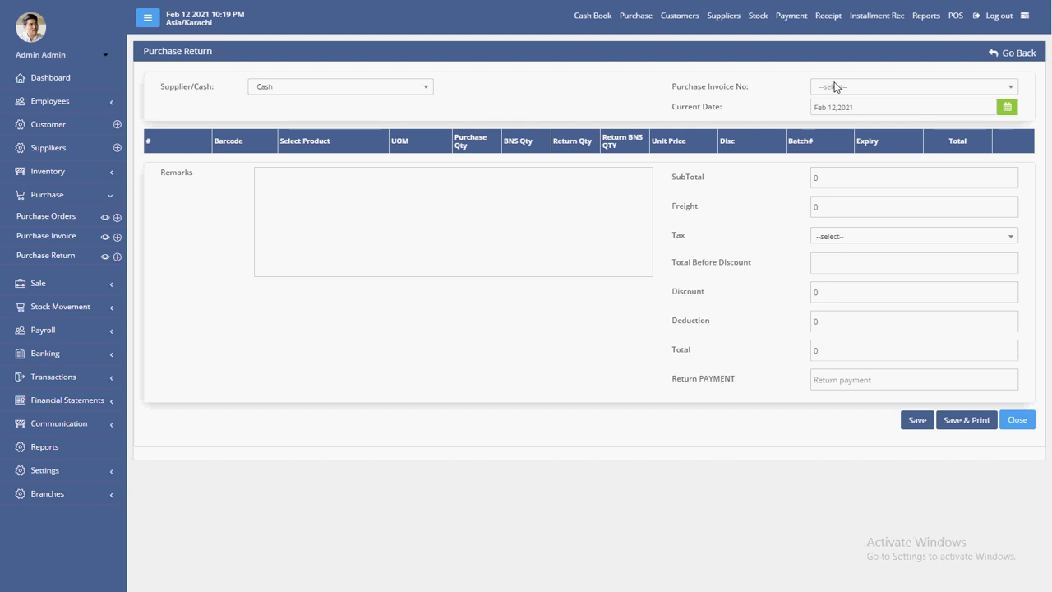
{"action": "left_click", "coordinate": [836, 88]}
{"action": "left_click", "coordinate": [826, 127]}
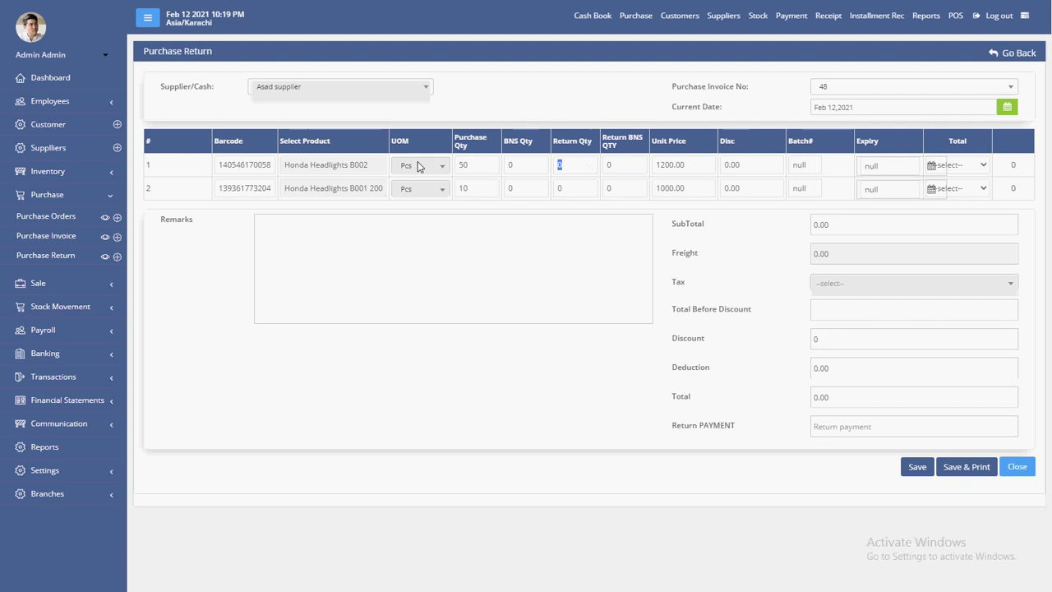
Step: Set the return quantity of Honda Headlights B002 to 1
{"action": "left_click", "coordinate": [615, 170]}
{"action": "left_click", "coordinate": [559, 168]}
{"action": "type", "text": "11"}
{"action": "key", "text": "BackSpace"}
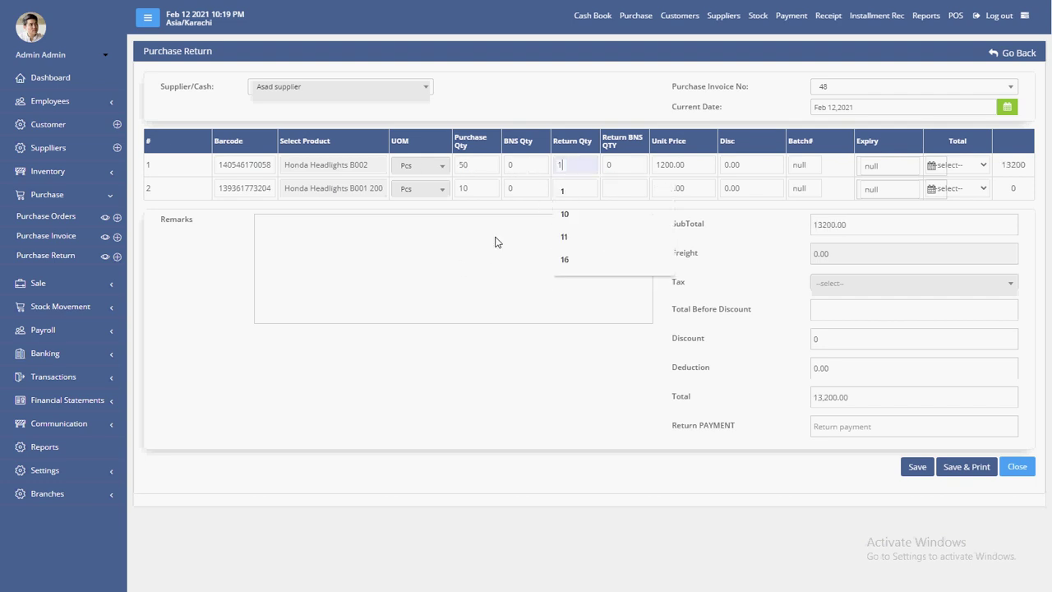
{"action": "left_click", "coordinate": [509, 258]}
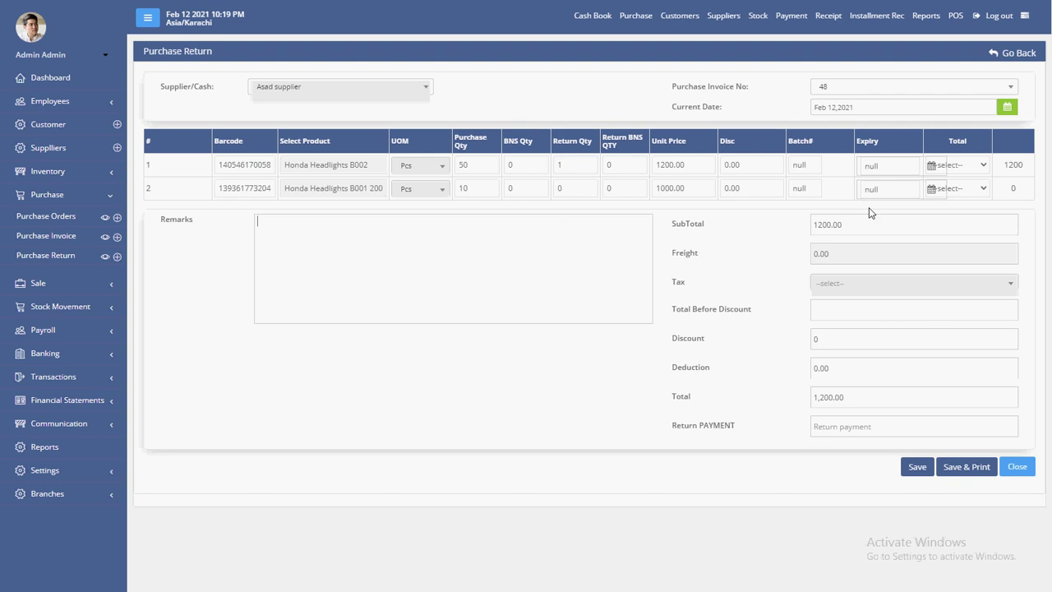
Step: Check the return total, save the purchase return with printing, and cancel the print dialog
{"action": "left_click", "coordinate": [819, 401]}
{"action": "left_click", "coordinate": [965, 468]}
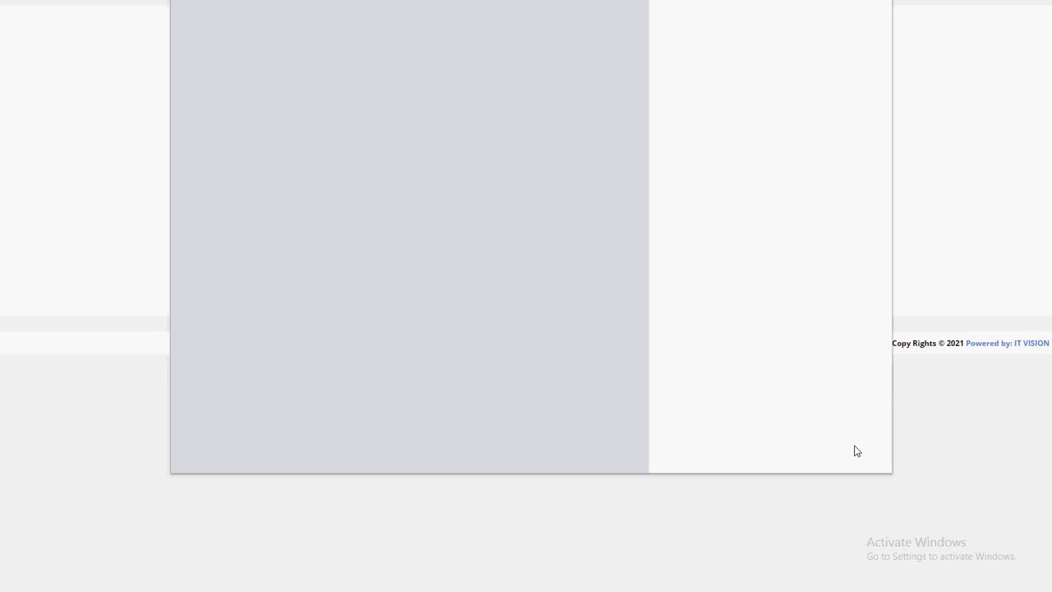
{"action": "left_click", "coordinate": [858, 457]}
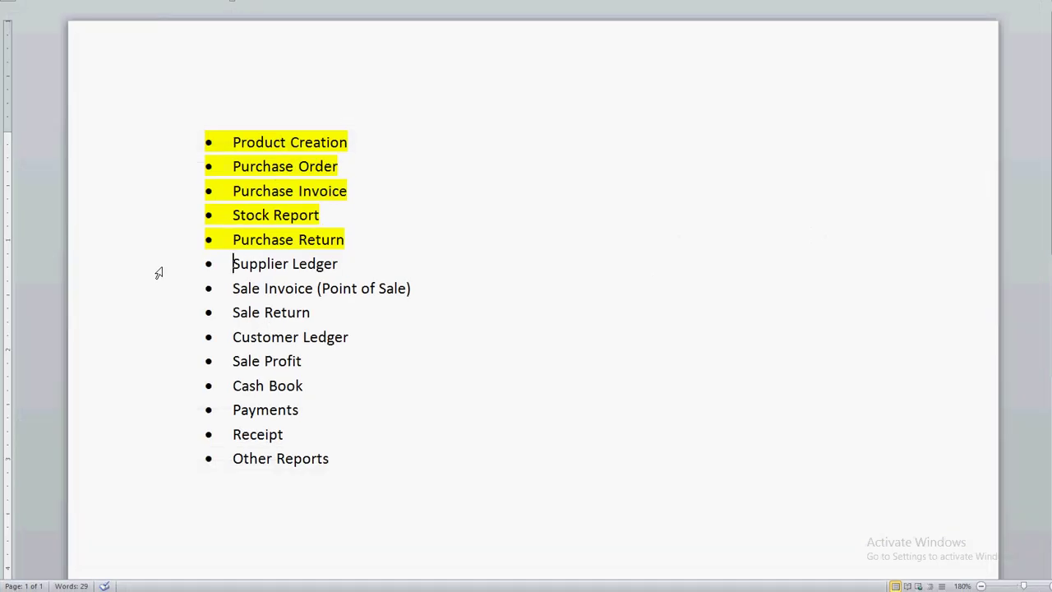
Step: Highlight the Supplier Ledger item in the Word checklist in yellow
{"action": "left_click", "coordinate": [159, 272]}
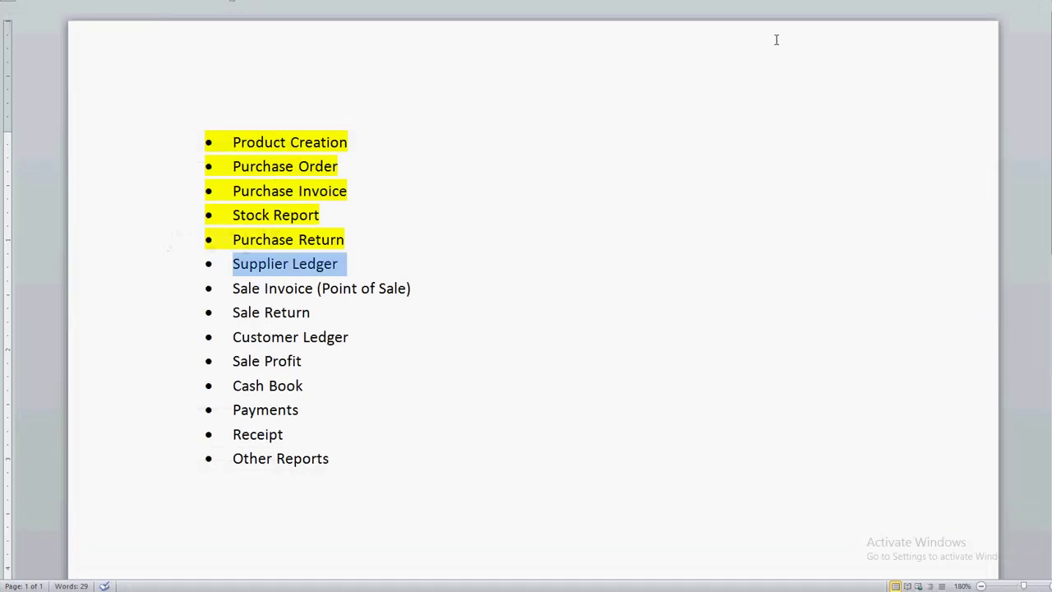
{"action": "left_click", "coordinate": [292, 294]}
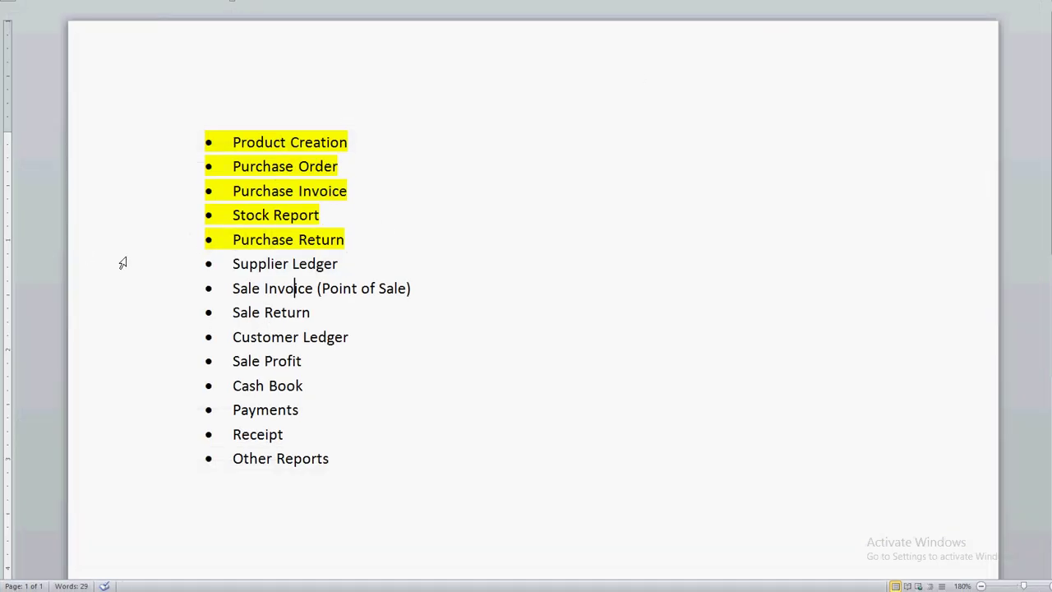
{"action": "left_click", "coordinate": [149, 265]}
{"action": "left_click", "coordinate": [188, 239]}
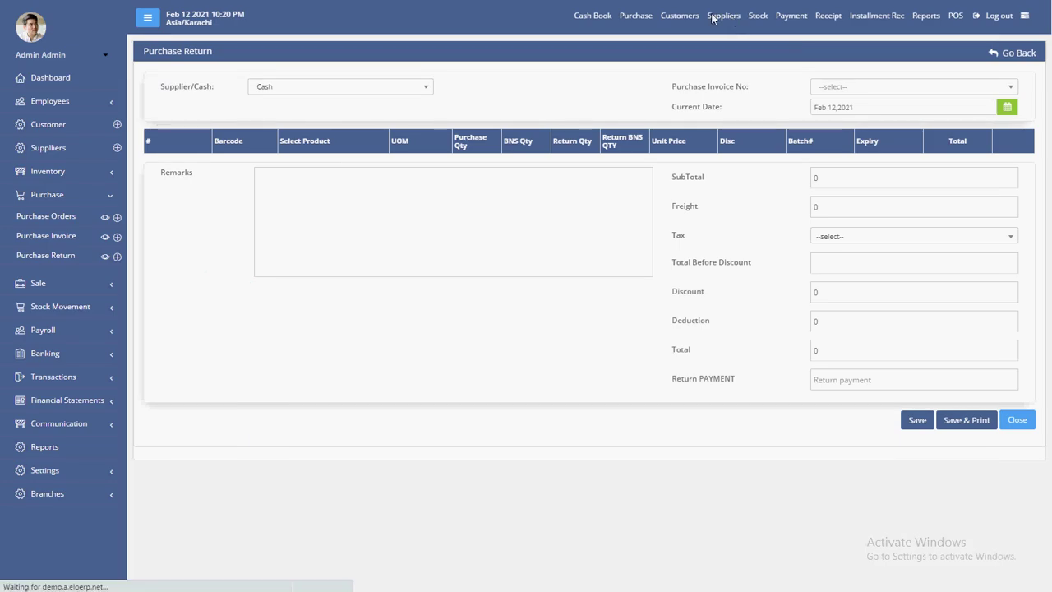
Step: Switch back to EloERP, show the suppliers' ledger report, and open the ledger detail of the last listed supplier
{"action": "left_click", "coordinate": [712, 16]}
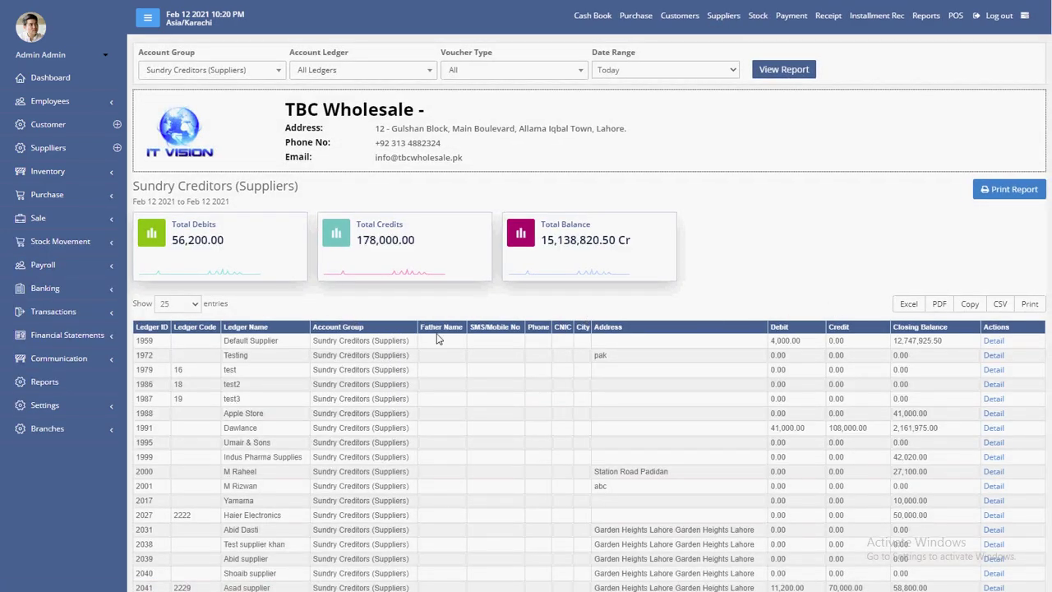
{"action": "scroll", "coordinate": [655, 445], "scroll_direction": "down", "scroll_amount": 2}
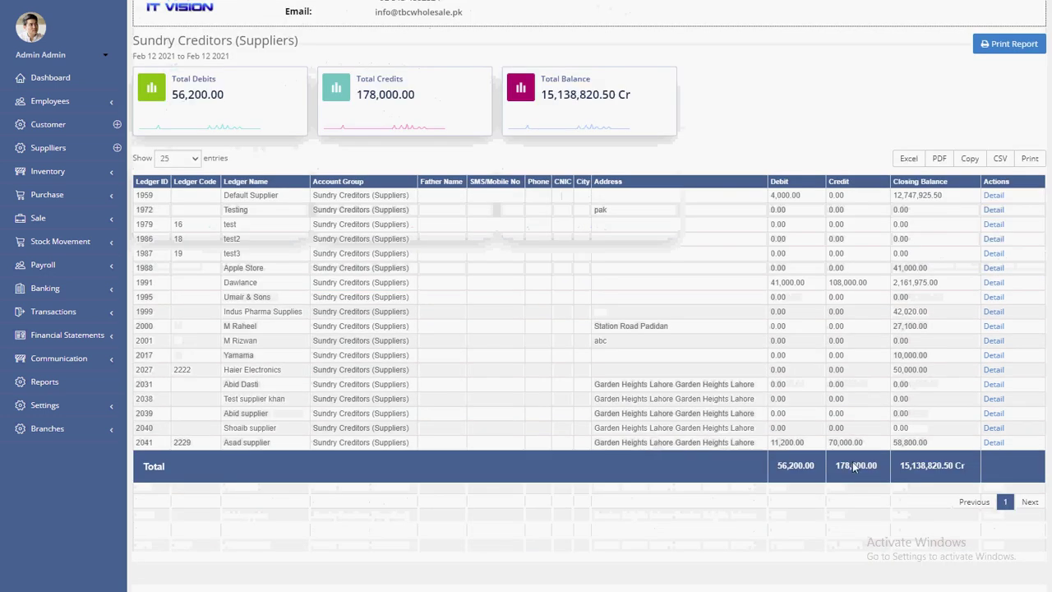
{"action": "left_click_drag", "start_coordinate": [234, 449], "coordinate": [933, 462]}
{"action": "left_click", "coordinate": [994, 443]}
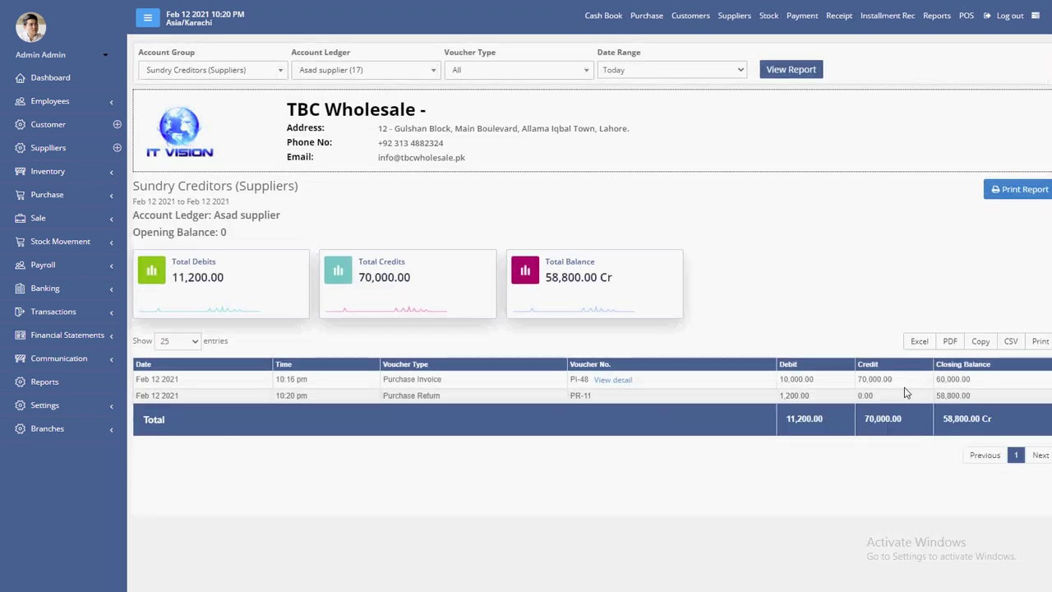
Step: Set the supplier ledger's date range to Last 30 Days and run the report
{"action": "left_click", "coordinate": [624, 73]}
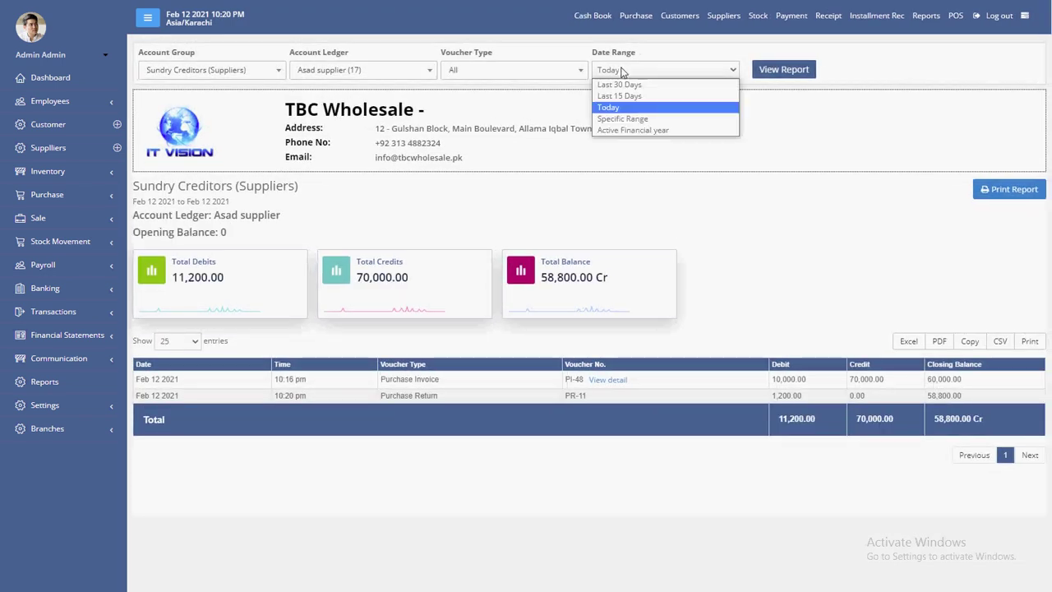
{"action": "left_click", "coordinate": [623, 119]}
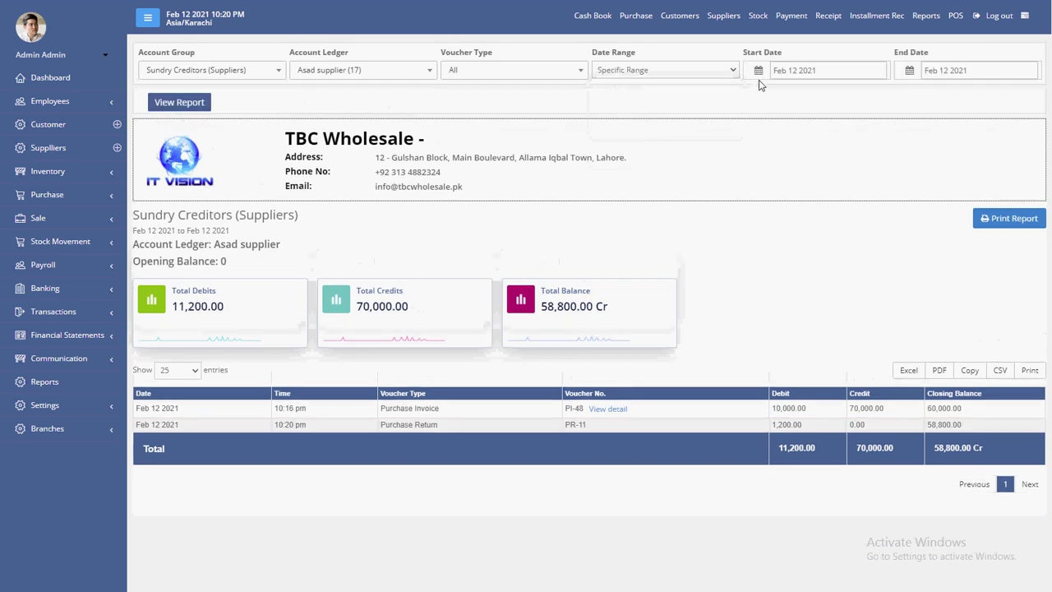
{"action": "left_click", "coordinate": [619, 70]}
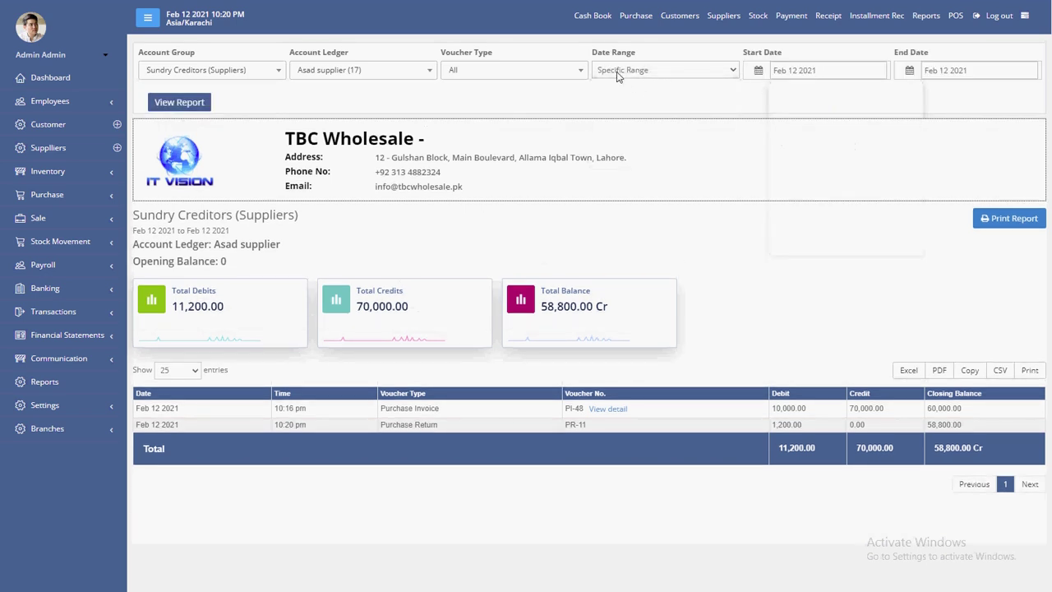
{"action": "left_click", "coordinate": [618, 71]}
{"action": "left_click", "coordinate": [628, 84]}
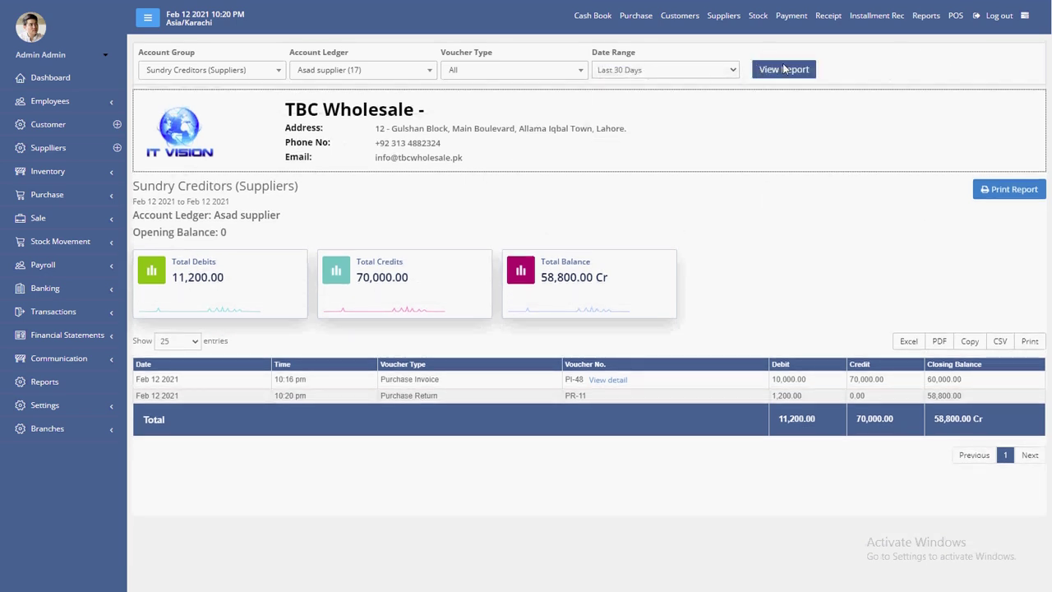
{"action": "left_click", "coordinate": [783, 69]}
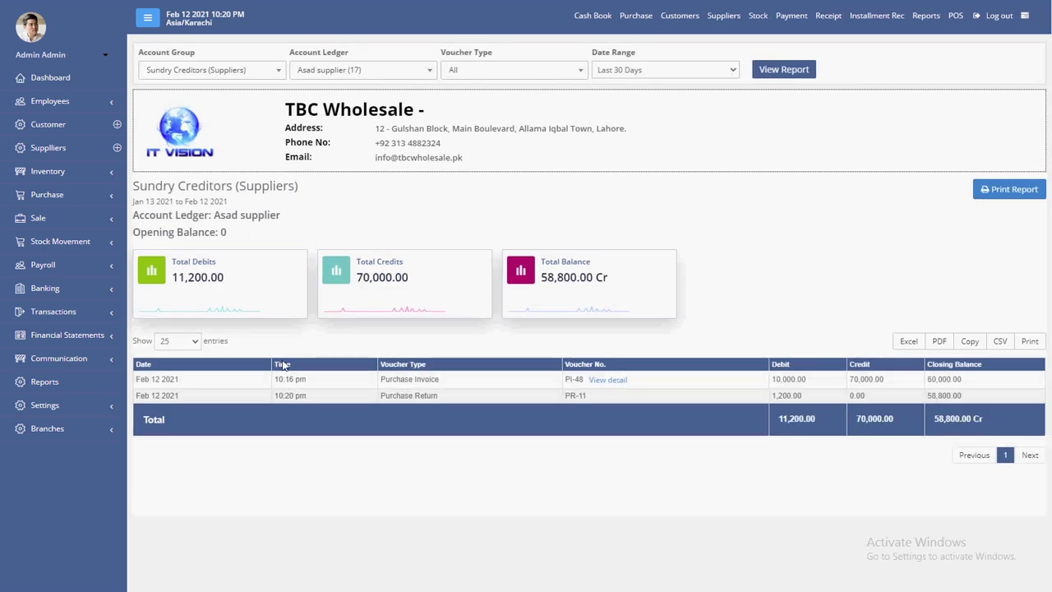
Step: Check the ledger's total debits, credits and balance, and view the product details of purchase invoice PI-48
{"action": "left_click_drag", "start_coordinate": [179, 278], "coordinate": [357, 282]}
{"action": "double_click", "coordinate": [428, 277]}
{"action": "left_click_drag", "start_coordinate": [542, 279], "coordinate": [616, 277]}
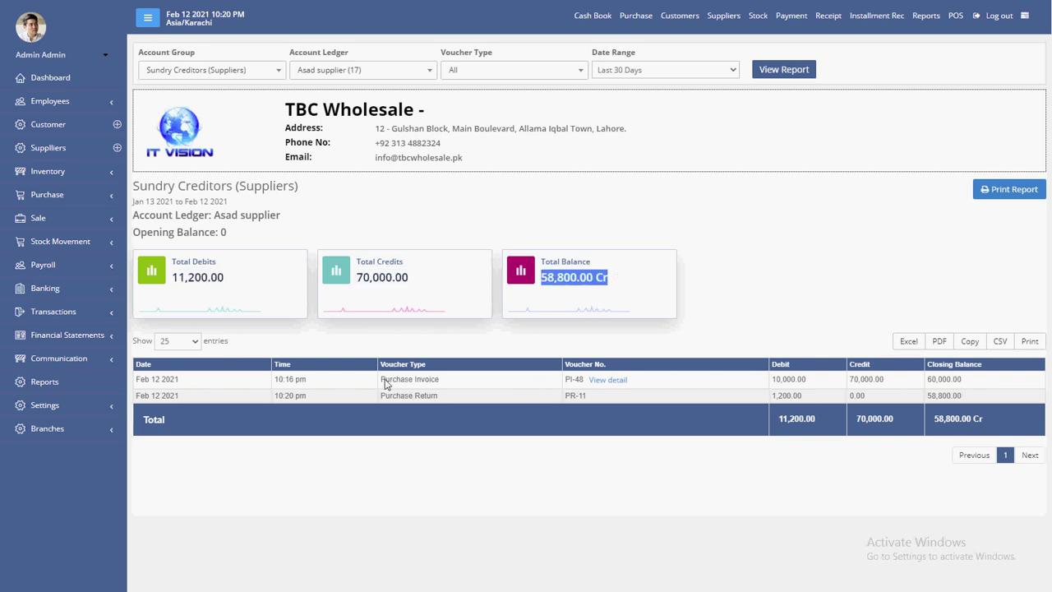
{"action": "left_click_drag", "start_coordinate": [381, 383], "coordinate": [406, 384]}
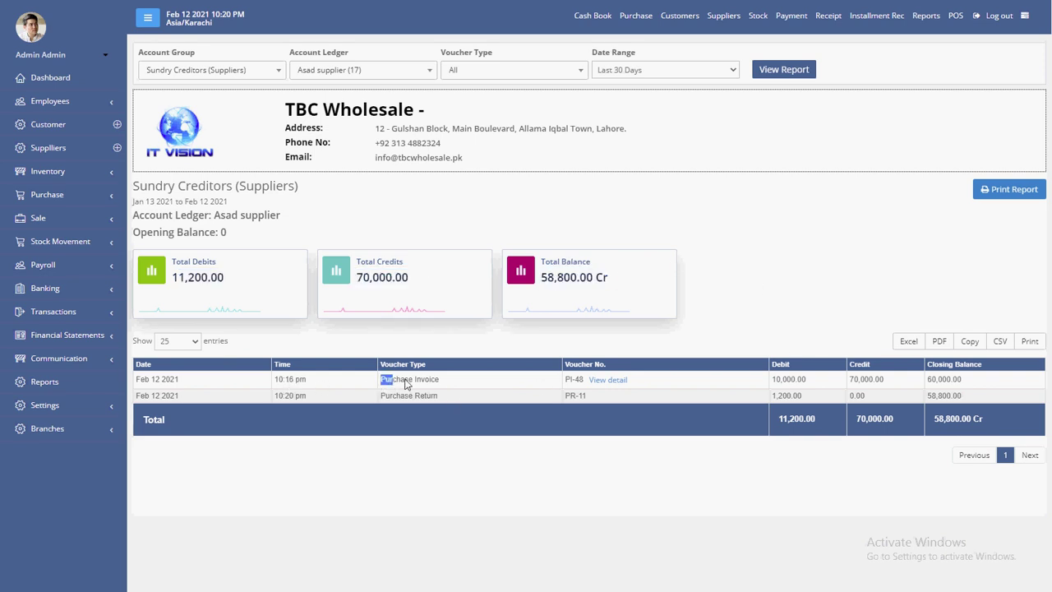
{"action": "triple_click", "coordinate": [574, 381]}
{"action": "left_click", "coordinate": [666, 397]}
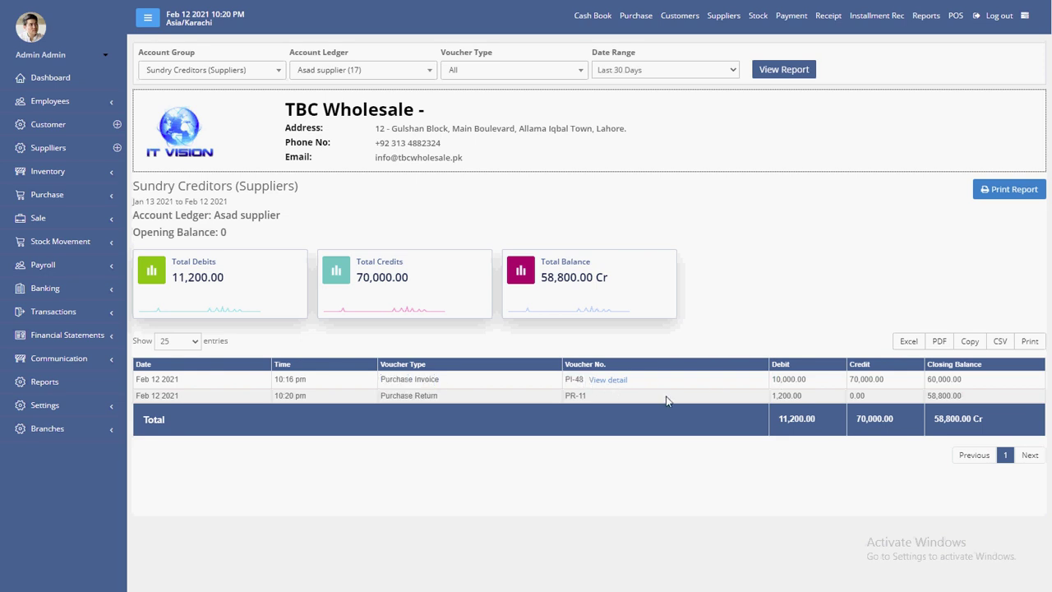
{"action": "left_click", "coordinate": [608, 381]}
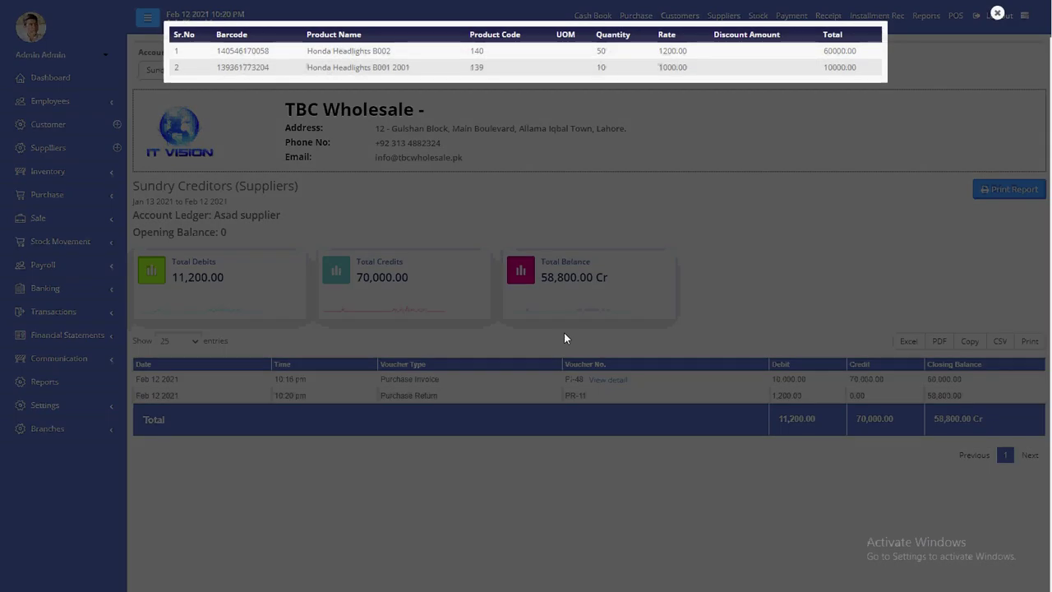
{"action": "left_click", "coordinate": [941, 109]}
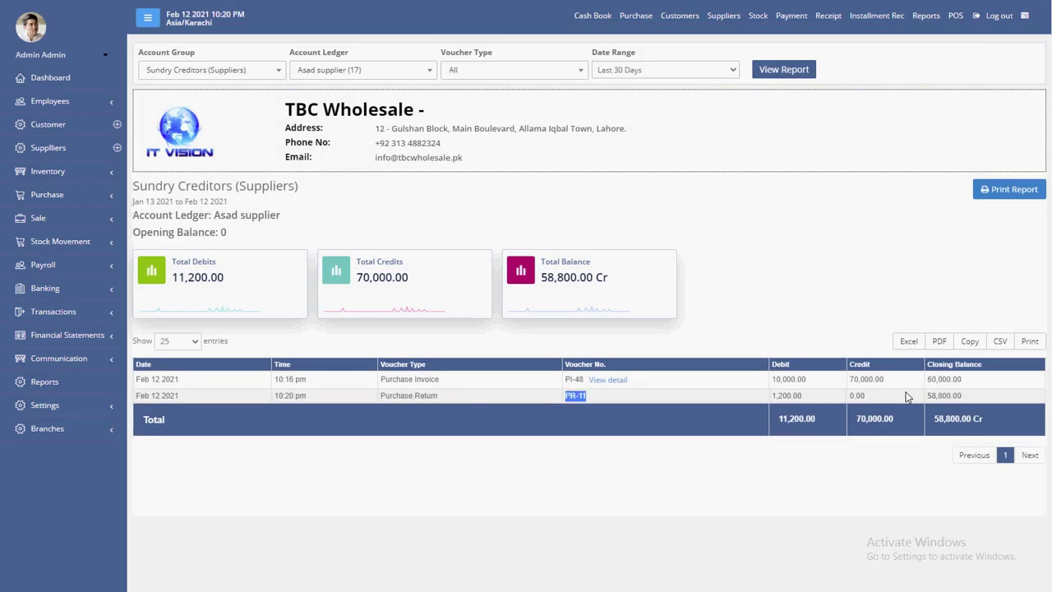
Step: Examine the debit, credit and closing balance of the purchase invoice PI-48 and purchase return PR-11 entries
{"action": "double_click", "coordinate": [875, 379]}
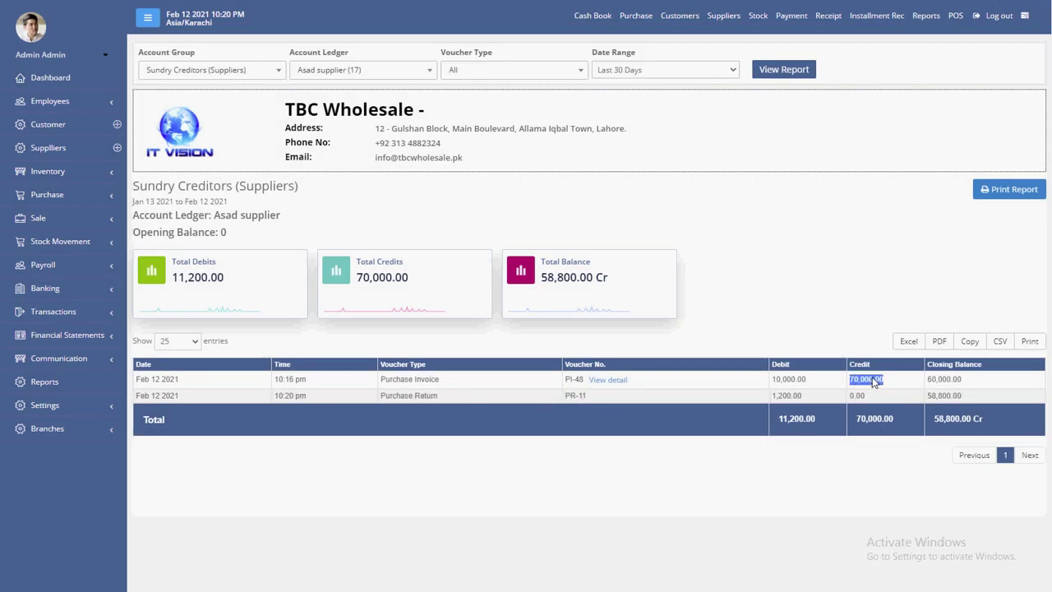
{"action": "double_click", "coordinate": [796, 384]}
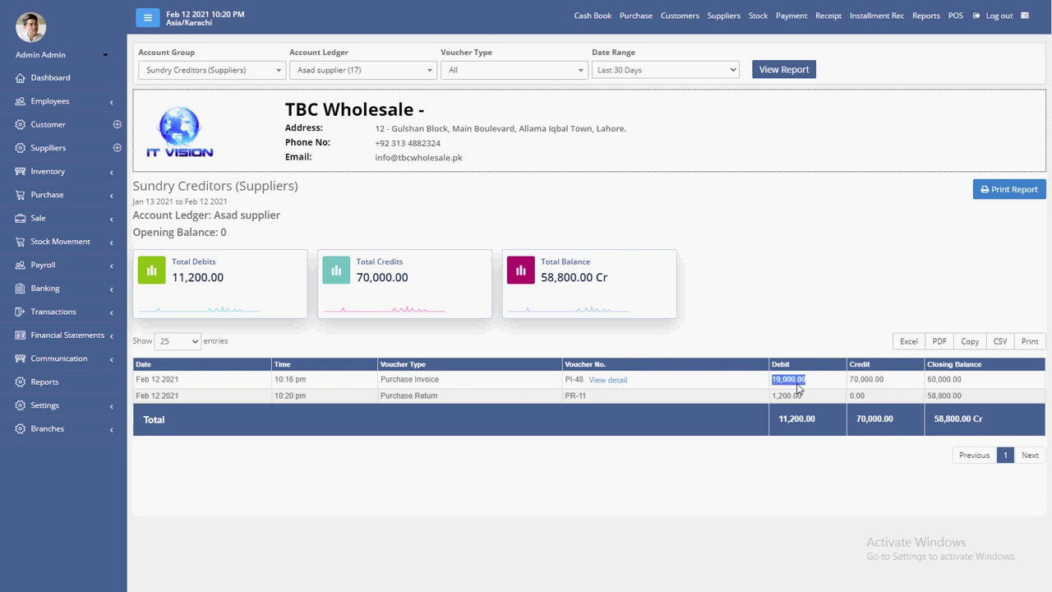
{"action": "double_click", "coordinate": [945, 381]}
{"action": "double_click", "coordinate": [780, 397]}
{"action": "double_click", "coordinate": [571, 396]}
{"action": "double_click", "coordinate": [783, 397]}
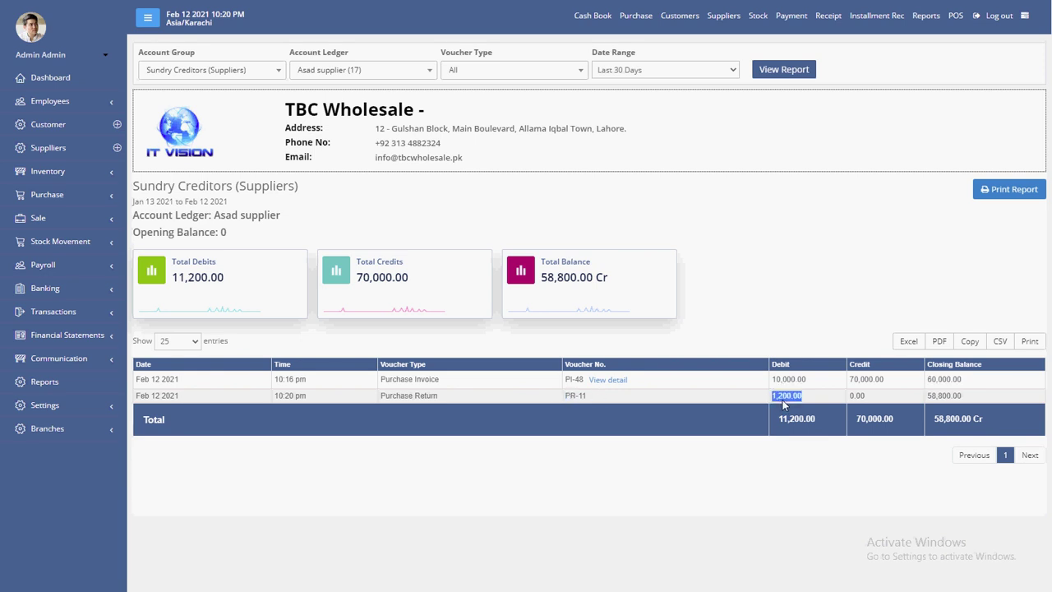
{"action": "double_click", "coordinate": [932, 397]}
{"action": "left_click", "coordinate": [941, 401]}
{"action": "double_click", "coordinate": [941, 399]}
{"action": "left_click", "coordinate": [919, 421]}
Step: Open the printable ledger detail report and review the Honda Headlights product lines under the purchase invoice
{"action": "left_click", "coordinate": [1019, 191]}
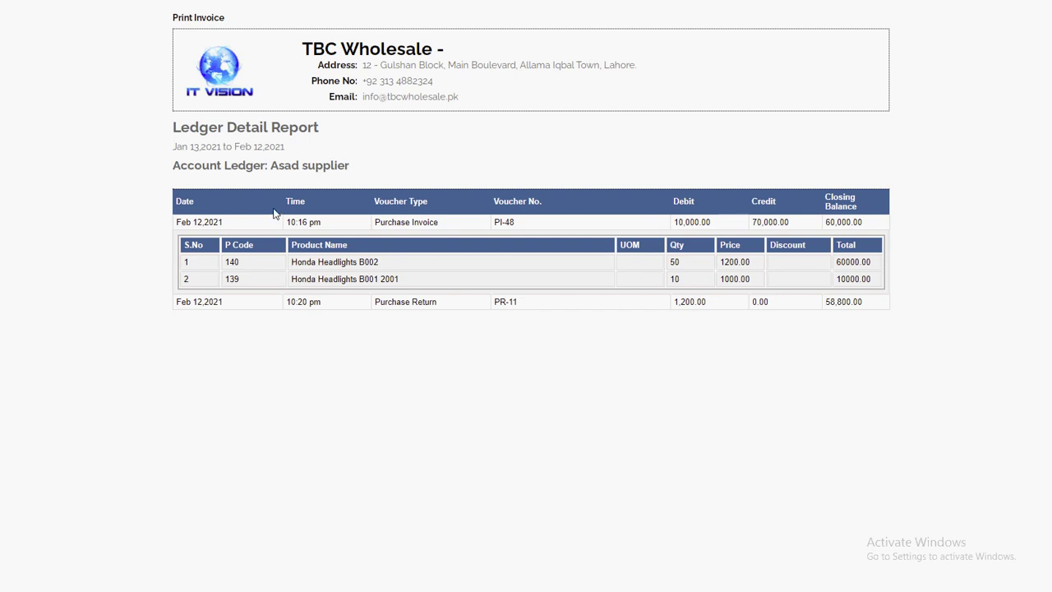
{"action": "left_click_drag", "start_coordinate": [195, 226], "coordinate": [666, 281]}
{"action": "left_click", "coordinate": [310, 269]}
{"action": "left_click_drag", "start_coordinate": [291, 263], "coordinate": [404, 284]}
{"action": "left_click", "coordinate": [475, 302]}
{"action": "left_click_drag", "start_coordinate": [293, 262], "coordinate": [415, 264]}
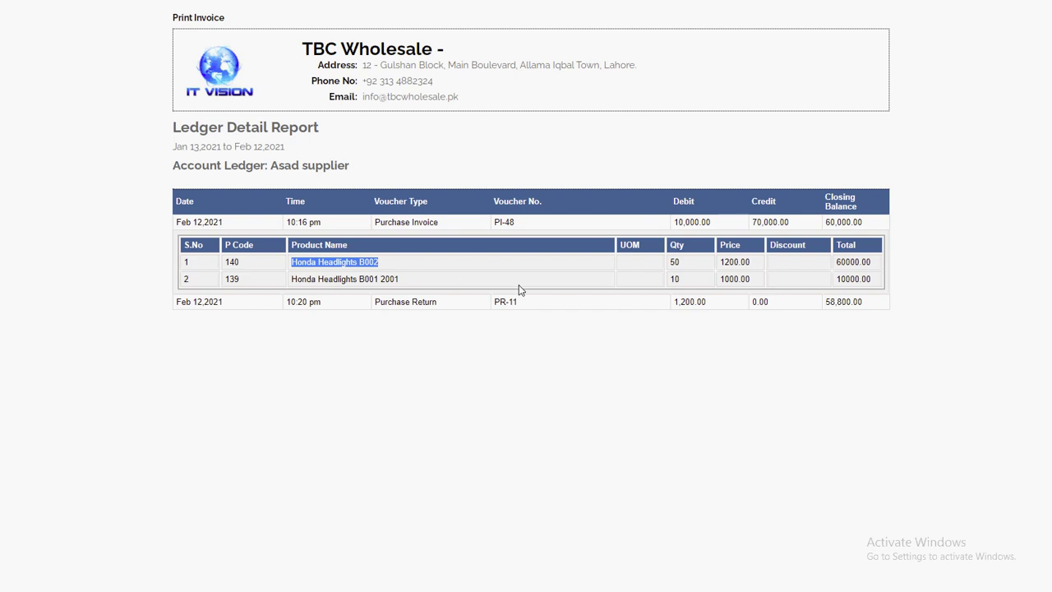
{"action": "left_click", "coordinate": [357, 286]}
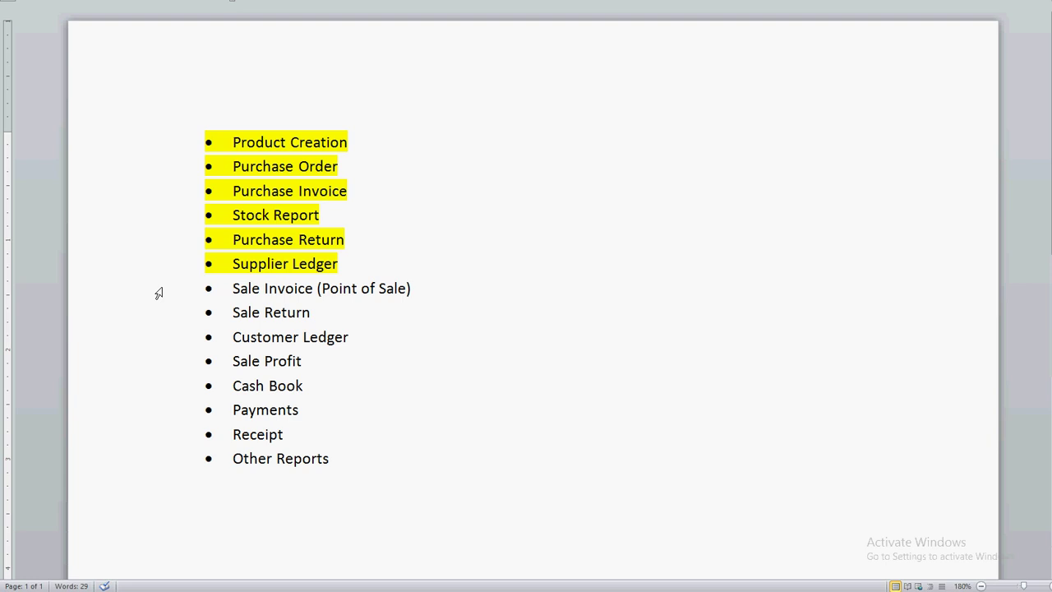
Step: Switch to the Word checklist and highlight the Sale Invoice (Point of Sale) item
{"action": "left_click", "coordinate": [158, 294]}
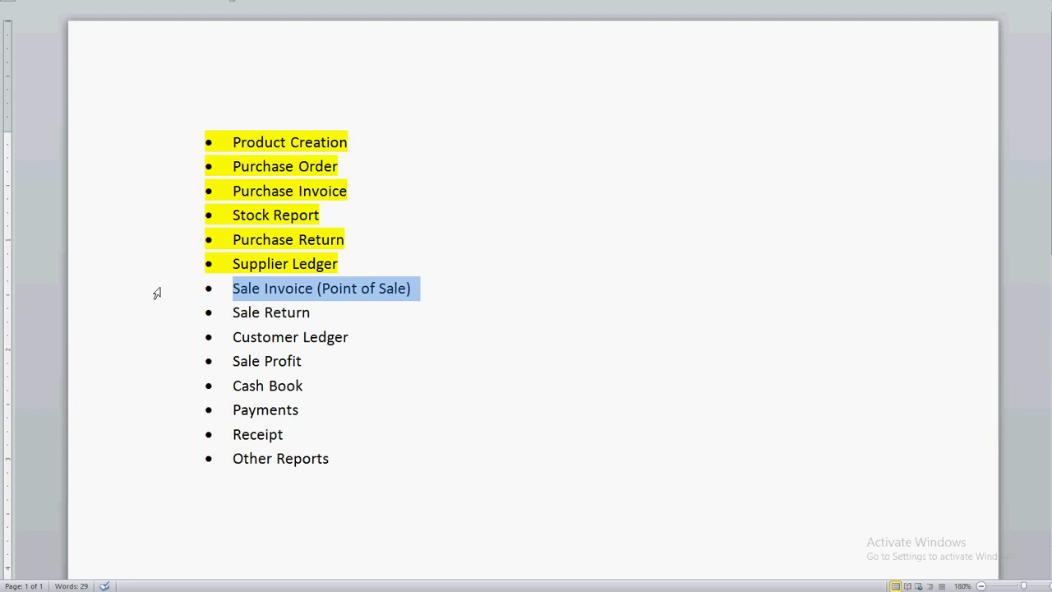
{"action": "left_click", "coordinate": [184, 299]}
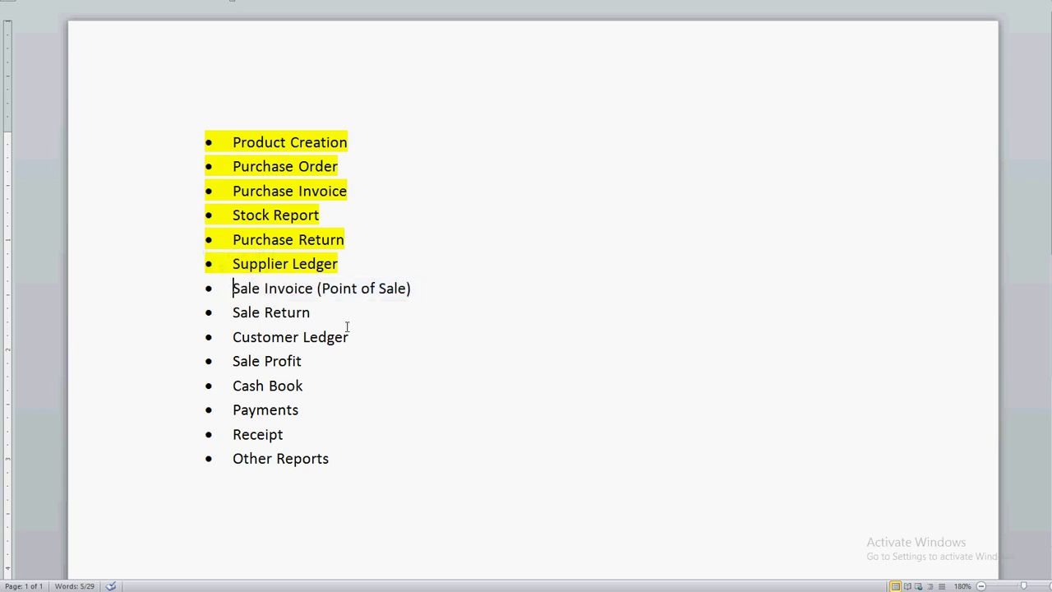
{"action": "left_click", "coordinate": [153, 296]}
{"action": "left_click", "coordinate": [217, 269]}
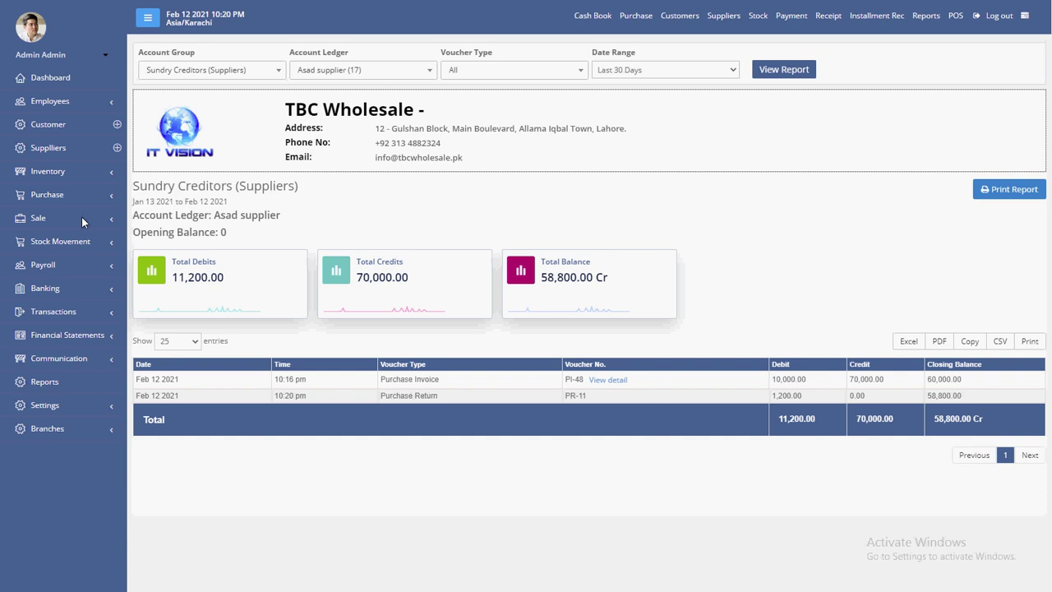
Step: Switch back to EloERP, start a new sales invoice and dismiss the website visitor notification
{"action": "left_click", "coordinate": [81, 217]}
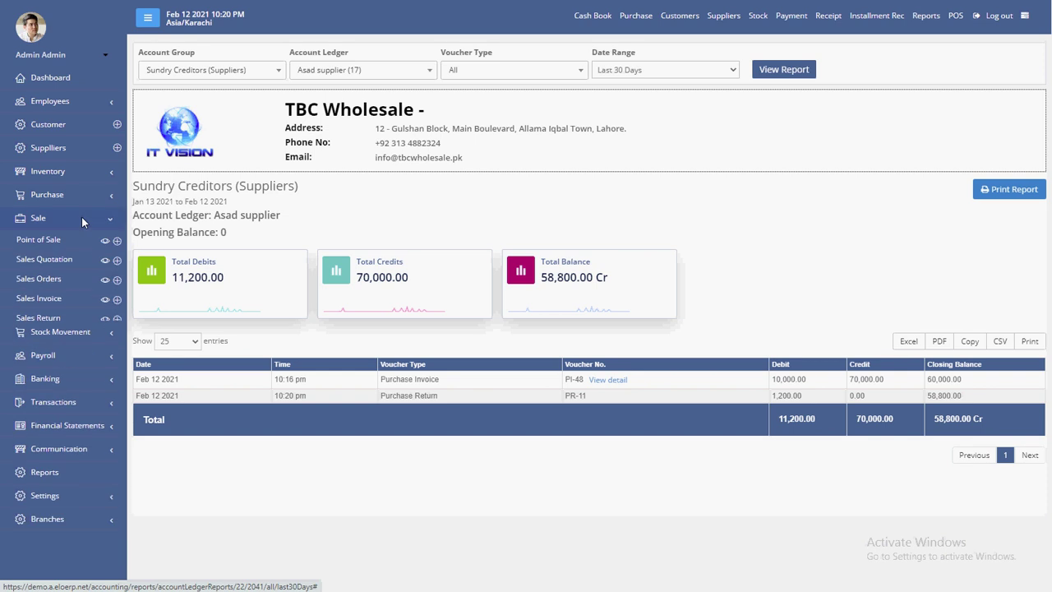
{"action": "left_click", "coordinate": [119, 299]}
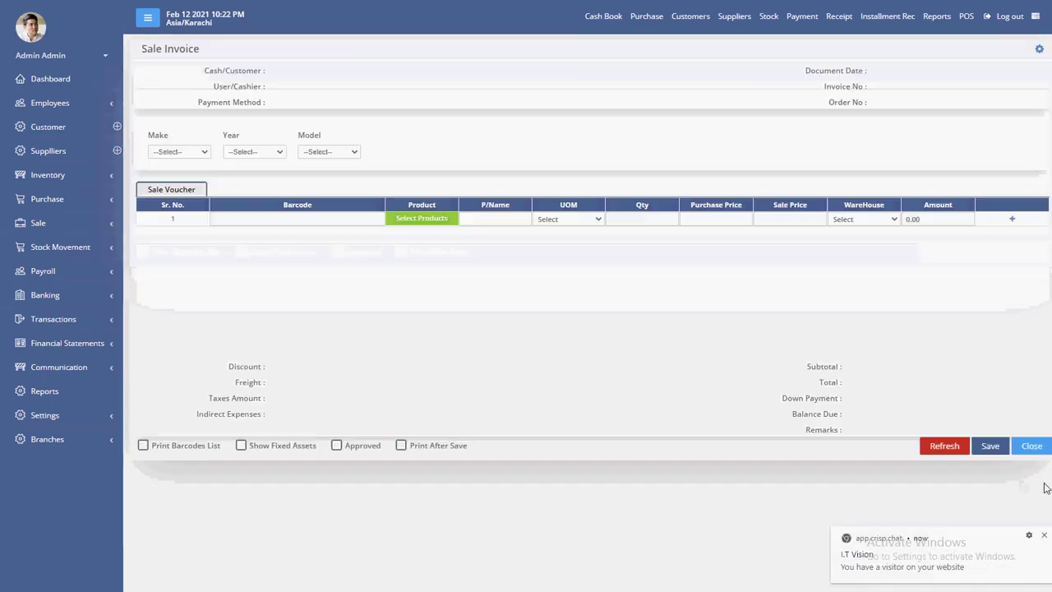
{"action": "left_click", "coordinate": [1043, 539]}
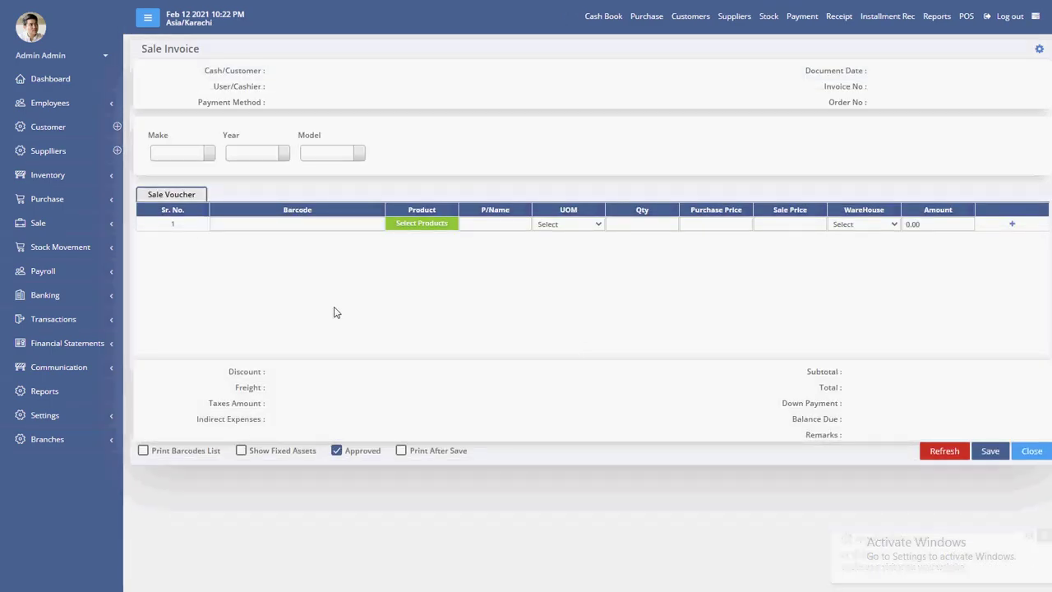
Step: Check the available vehicle makes, and narrow the sale voucher table's Barcode and Product columns to give P/Name more width
{"action": "left_click", "coordinate": [188, 165]}
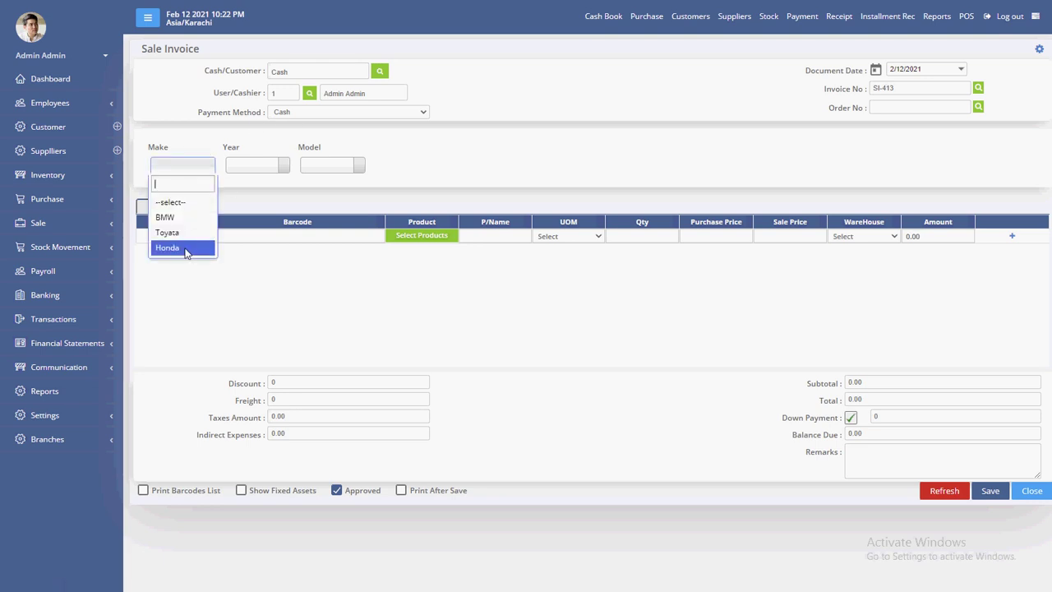
{"action": "left_click", "coordinate": [276, 175]}
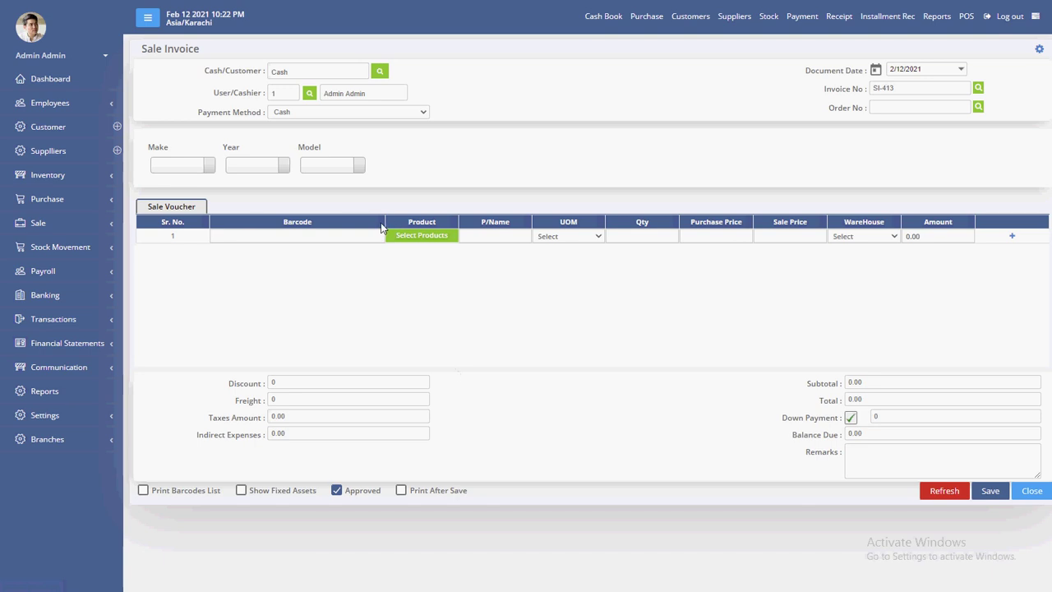
{"action": "left_click_drag", "start_coordinate": [383, 229], "coordinate": [274, 230]}
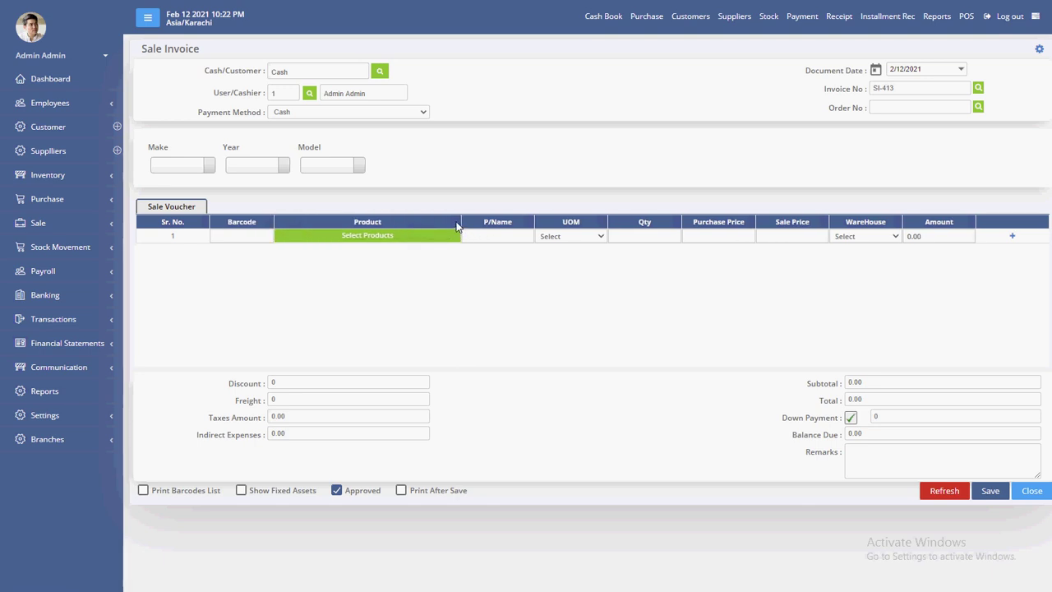
{"action": "left_click_drag", "start_coordinate": [458, 227], "coordinate": [366, 229]}
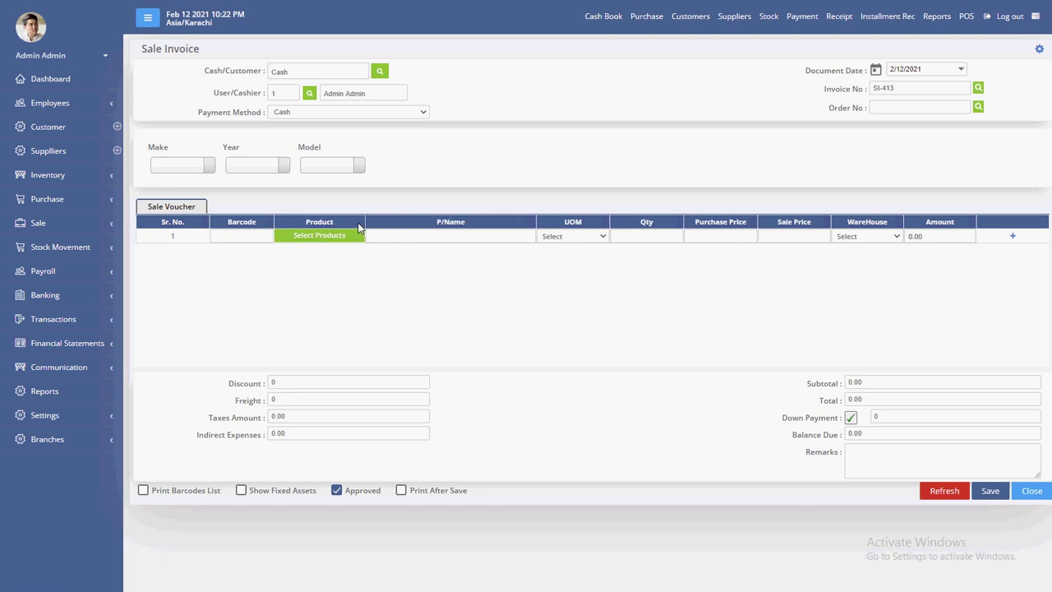
Step: Look up customers by mobile number in the customer selection, and return to the sale invoice with Cash as the customer
{"action": "double_click", "coordinate": [277, 74]}
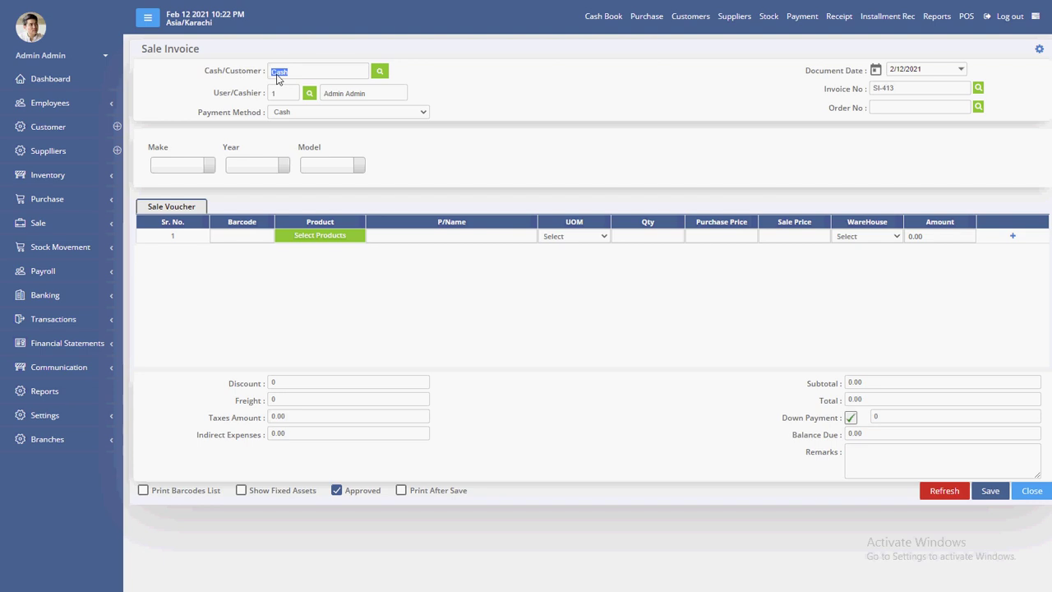
{"action": "left_click", "coordinate": [380, 73]}
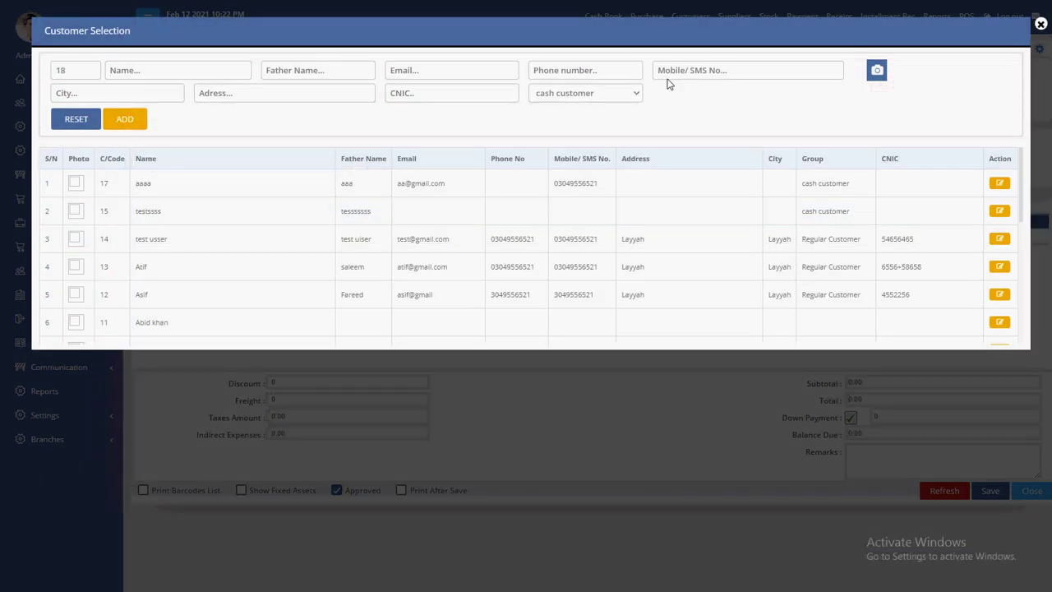
{"action": "left_click", "coordinate": [670, 76]}
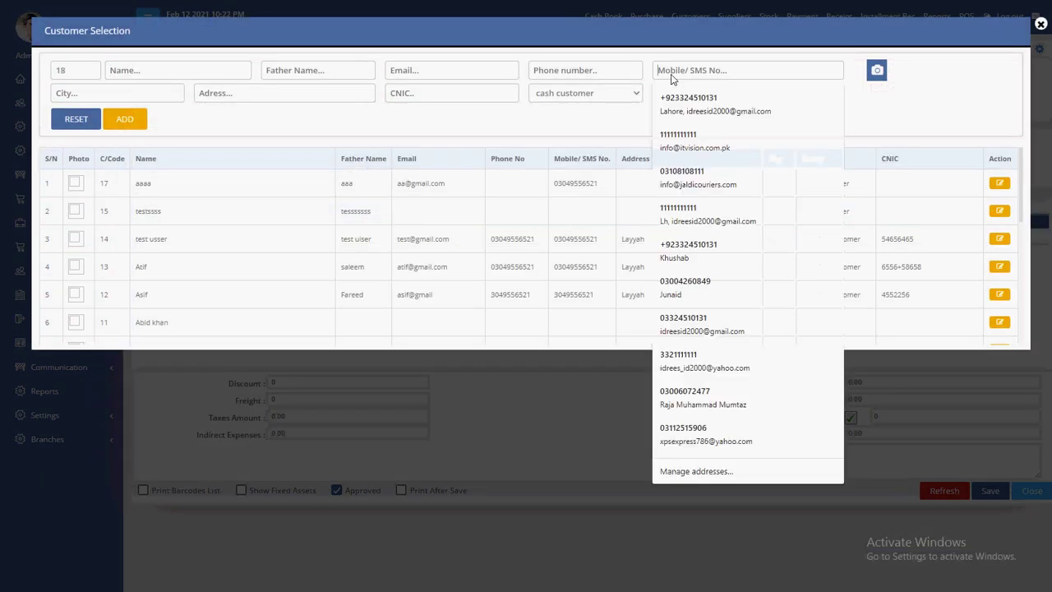
{"action": "type", "text": "0332"}
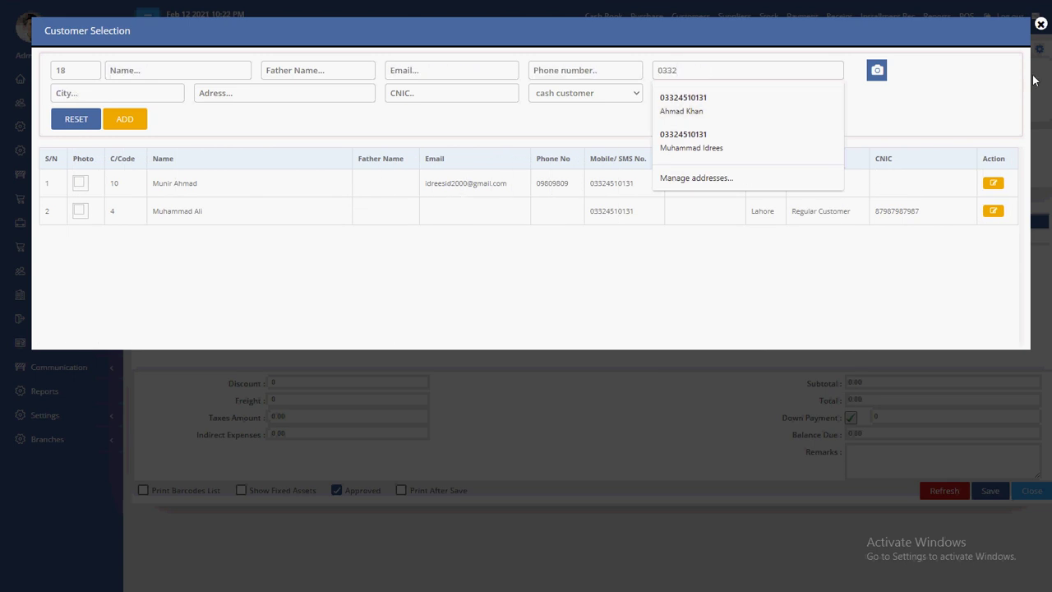
{"action": "left_click", "coordinate": [157, 70]}
{"action": "left_click", "coordinate": [191, 108]}
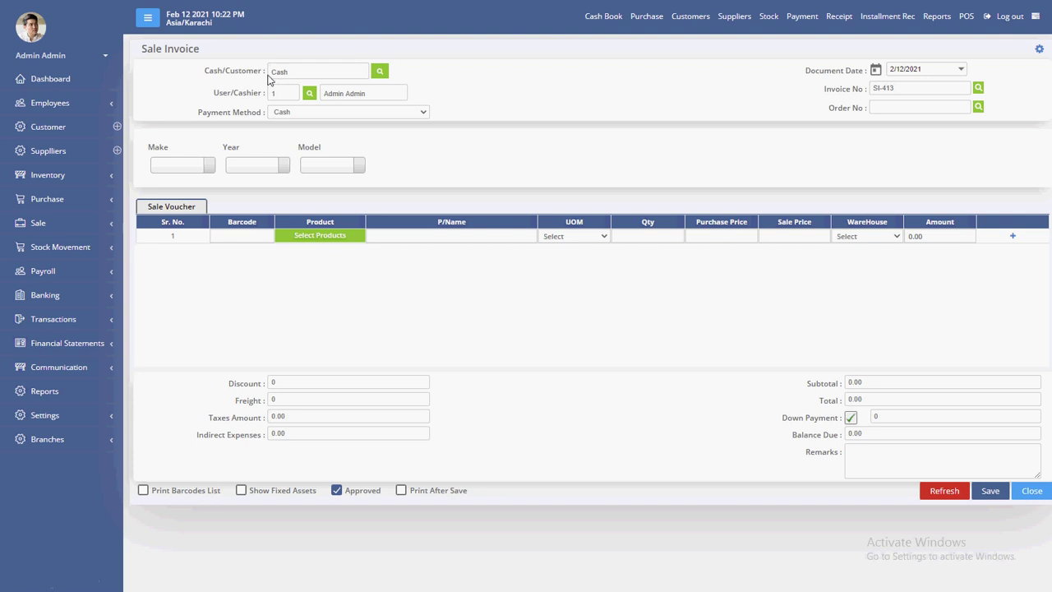
{"action": "left_click_drag", "start_coordinate": [270, 74], "coordinate": [286, 72]}
{"action": "left_click", "coordinate": [332, 256]}
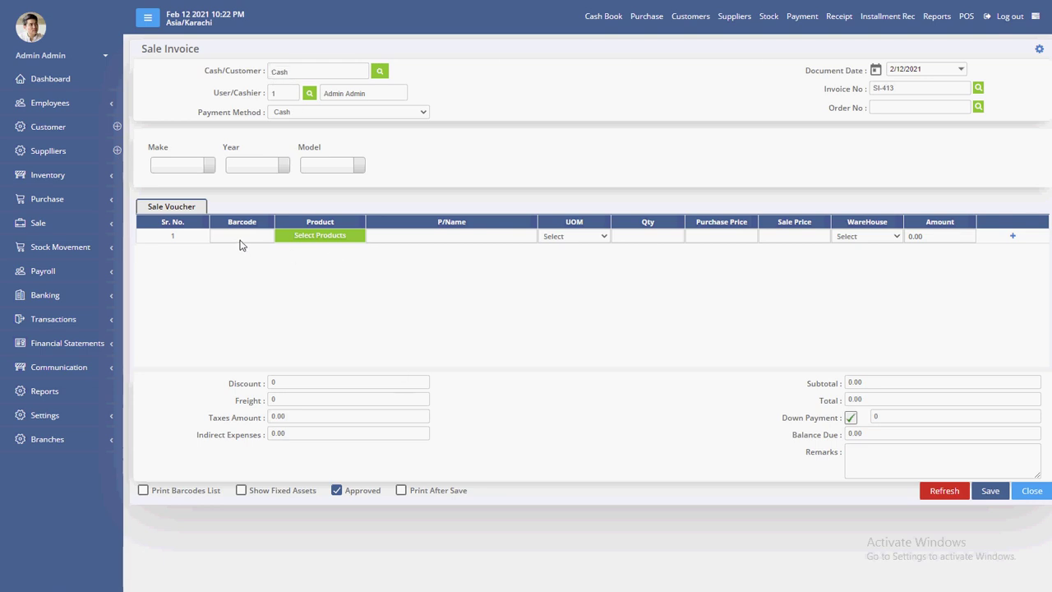
Step: Search the product list for b002 and add Honda Headlights B002 to the first sale voucher line
{"action": "left_click", "coordinate": [319, 236]}
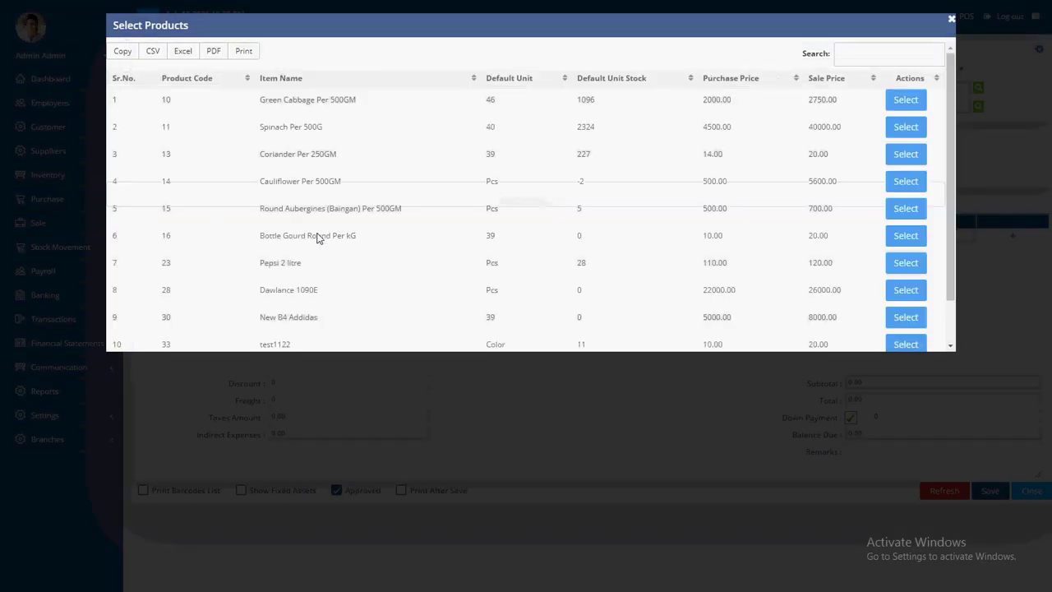
{"action": "left_click", "coordinate": [914, 52]}
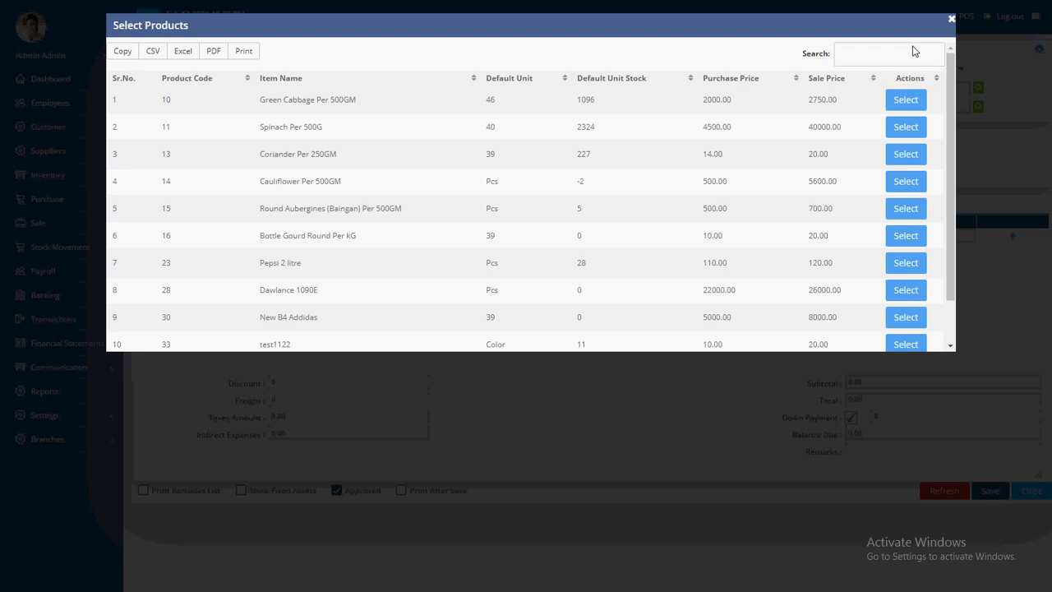
{"action": "type", "text": "honda"}
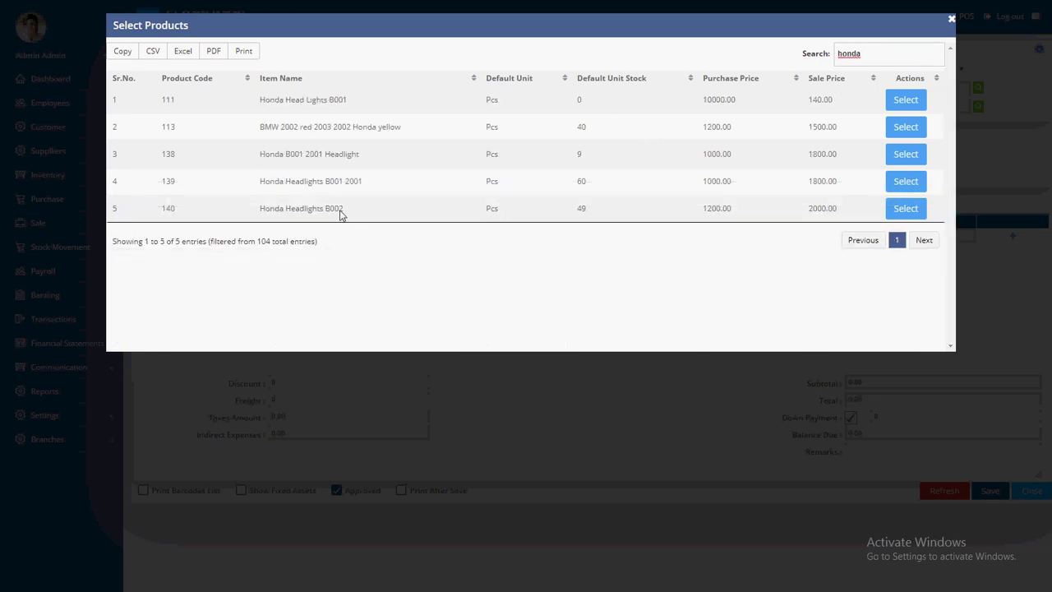
{"action": "double_click", "coordinate": [847, 54]}
{"action": "type", "text": "b002"}
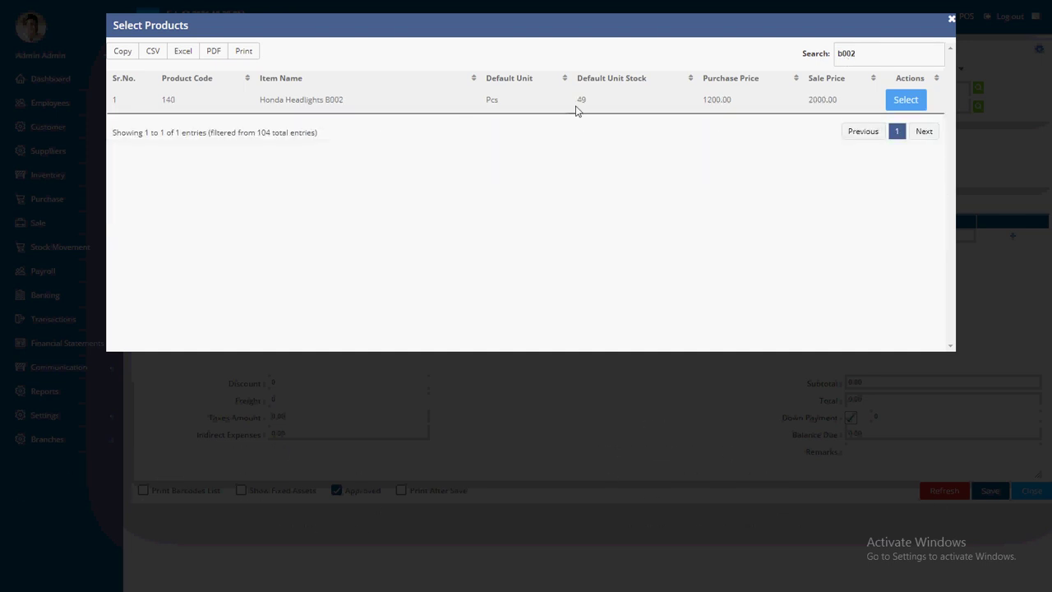
{"action": "left_click", "coordinate": [905, 98]}
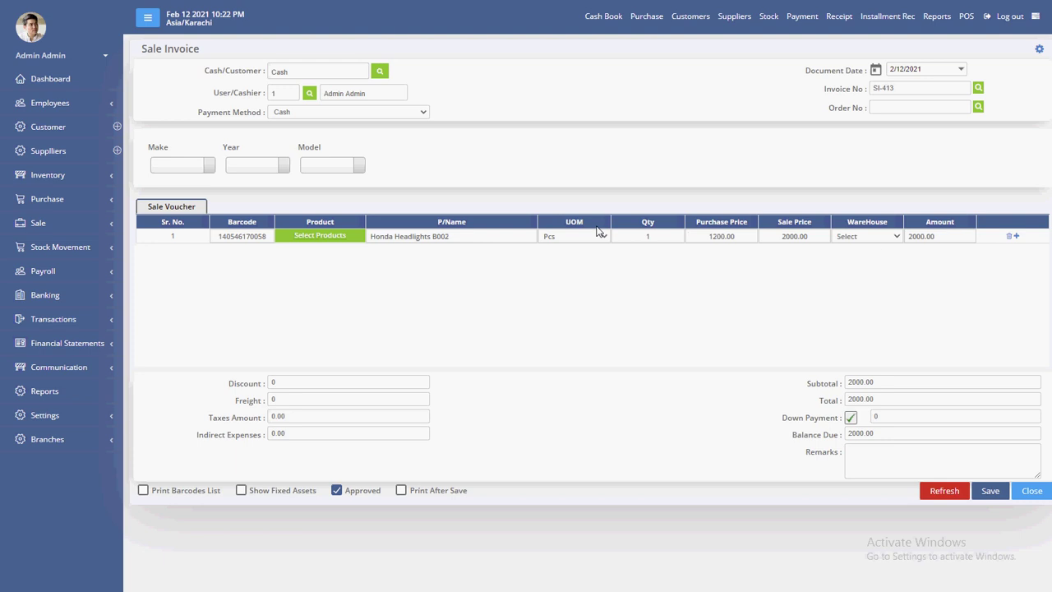
Step: Filter the invoice's products by make Honda, year 2002 and model B002
{"action": "left_click", "coordinate": [206, 171]}
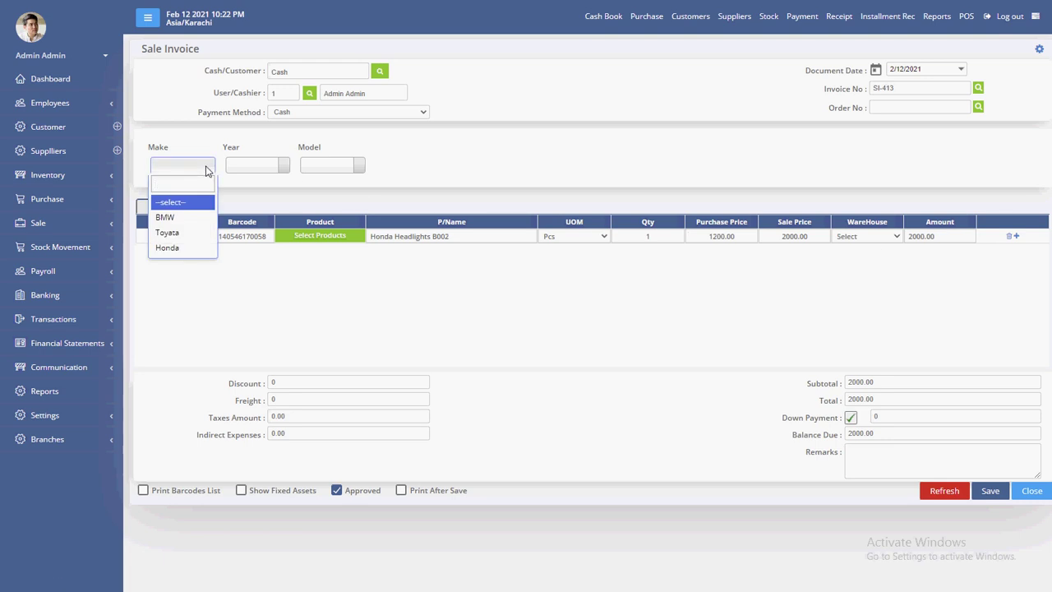
{"action": "left_click", "coordinate": [179, 248]}
{"action": "left_click", "coordinate": [245, 169]}
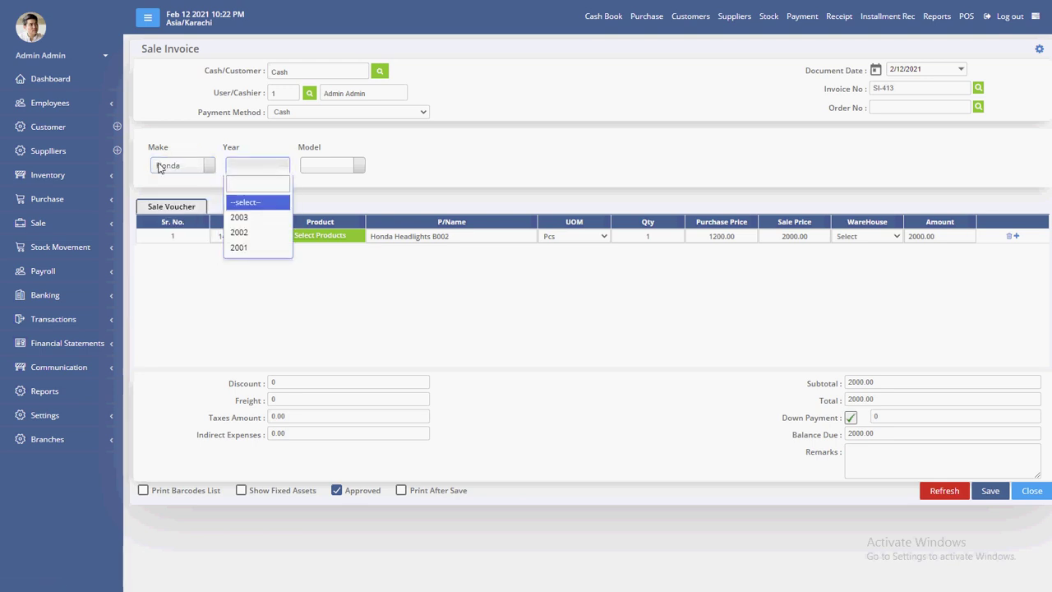
{"action": "left_click", "coordinate": [243, 234]}
{"action": "left_click", "coordinate": [329, 167]}
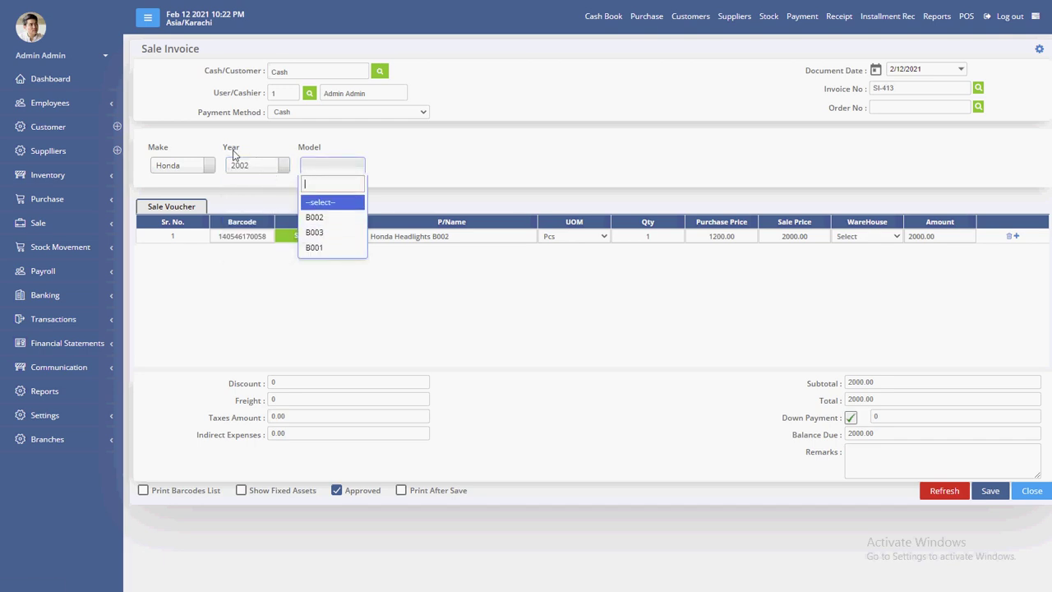
{"action": "left_click", "coordinate": [323, 221]}
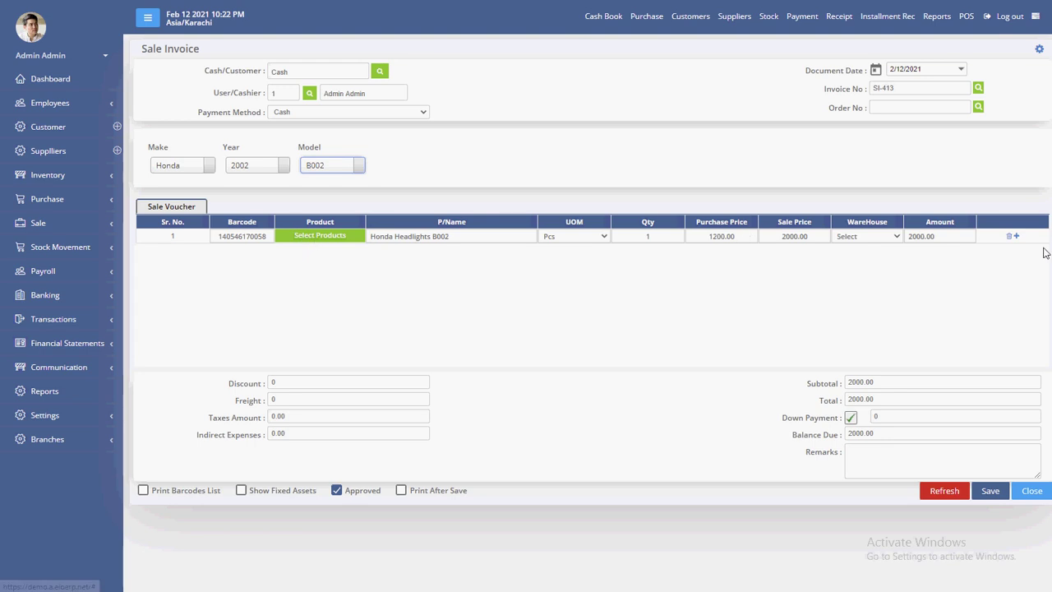
Step: Add a second voucher line with Honda Headlights B002 from the filtered product list and delete that line again
{"action": "left_click", "coordinate": [1016, 236]}
{"action": "left_click", "coordinate": [323, 251]}
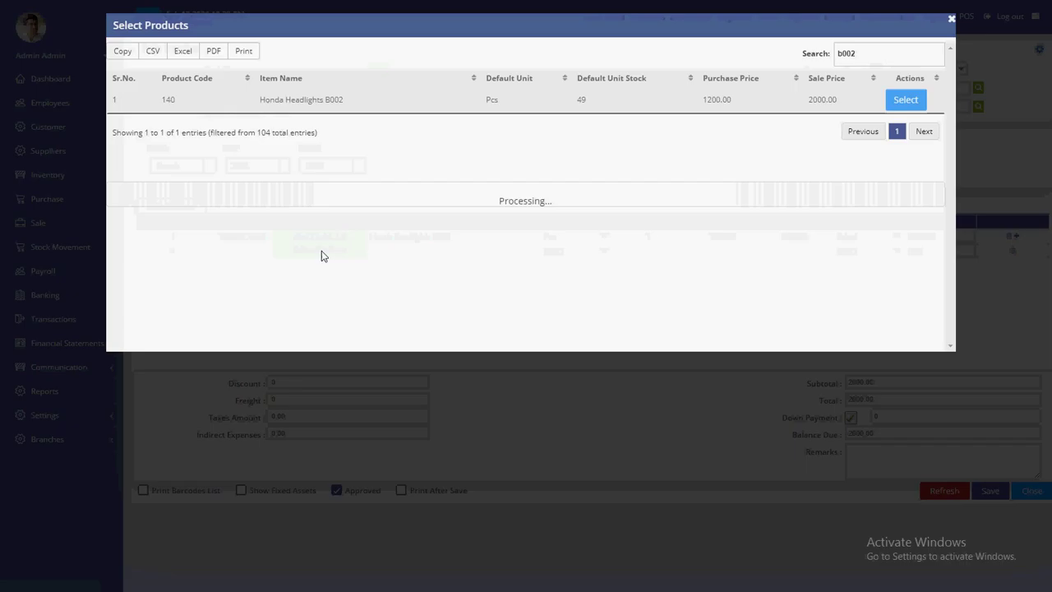
{"action": "left_click", "coordinate": [914, 106]}
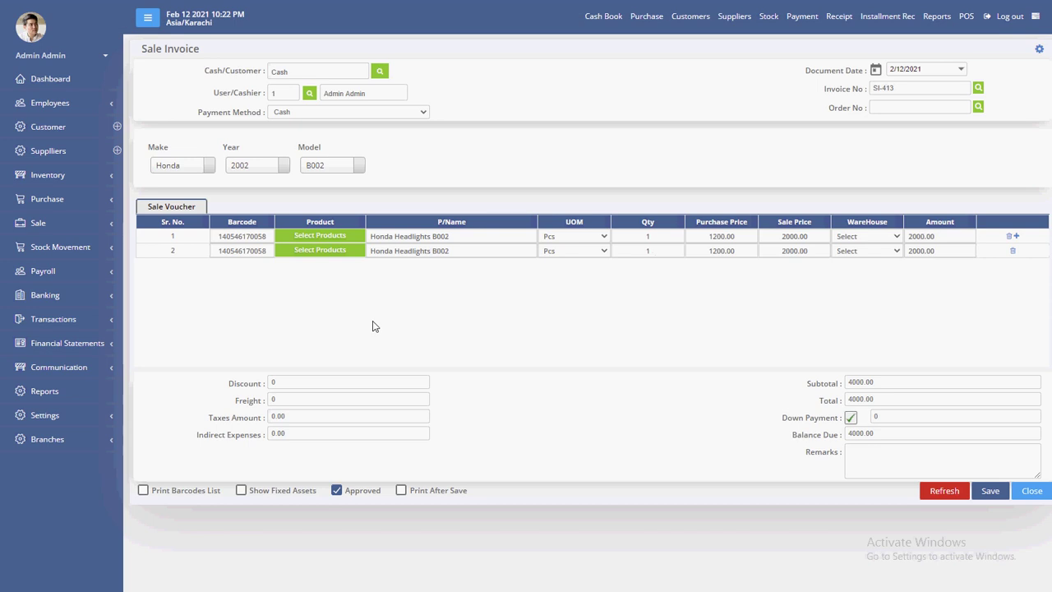
{"action": "left_click", "coordinate": [1012, 250]}
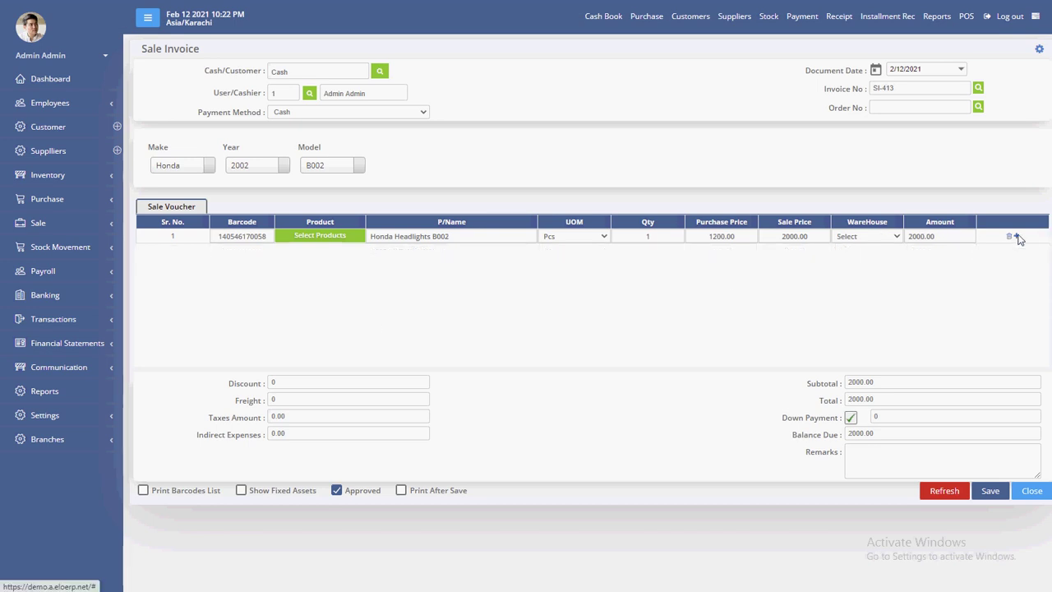
Step: Set the first line's quantity to 10 and add a second line by copying the first line's barcode into it
{"action": "left_click", "coordinate": [1016, 236]}
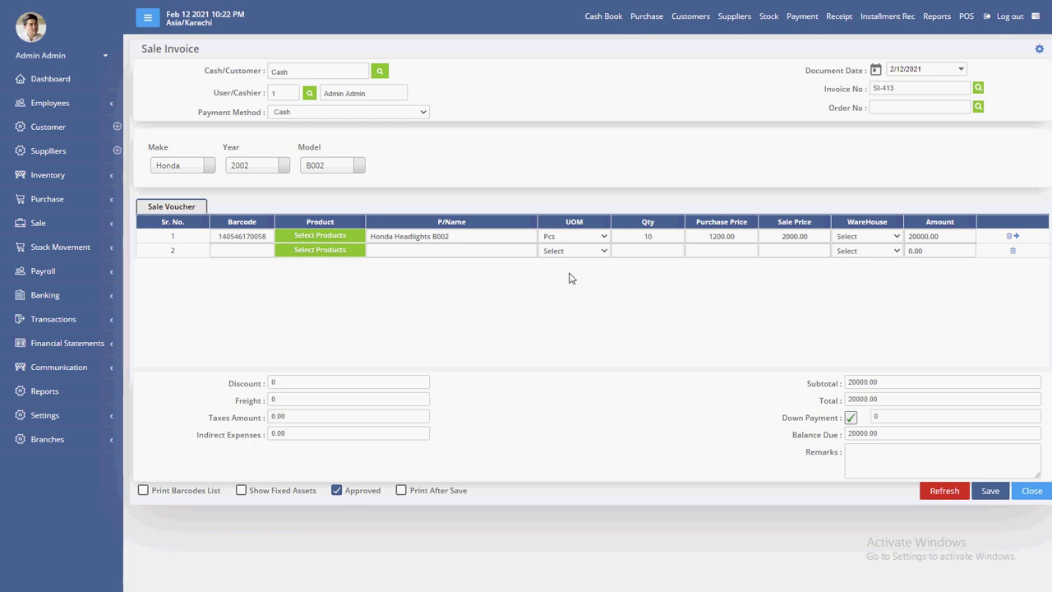
{"action": "double_click", "coordinate": [243, 236]}
{"action": "key", "text": "ctrl+c"}
{"action": "left_click", "coordinate": [246, 251]}
{"action": "key", "text": "ctrl+v"}
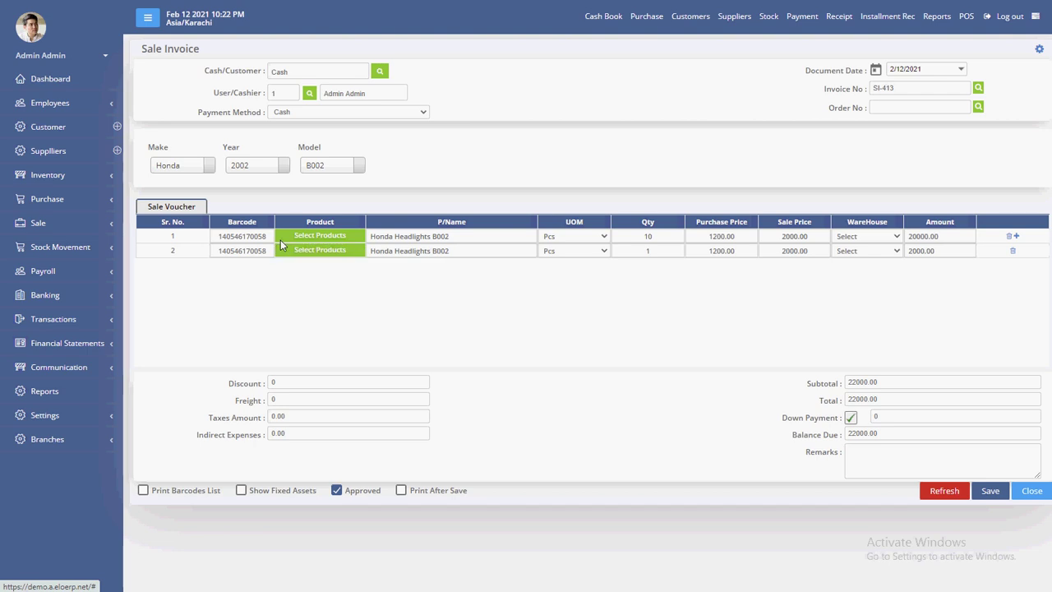
Step: Try to find product b001 for the second line in the filtered product list, and close the list
{"action": "left_click", "coordinate": [324, 251]}
{"action": "double_click", "coordinate": [848, 56]}
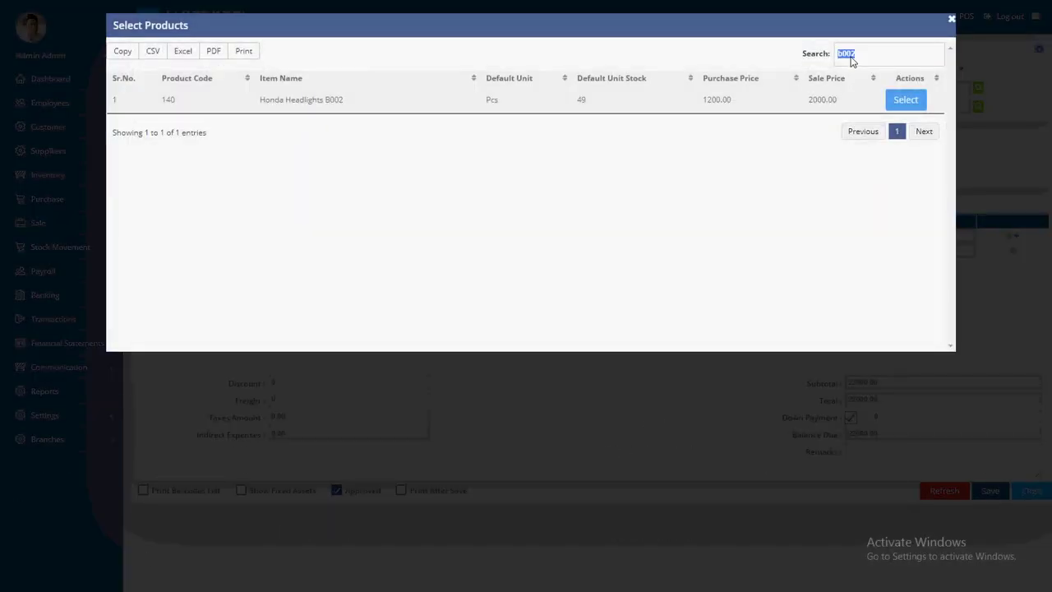
{"action": "type", "text": "b001"}
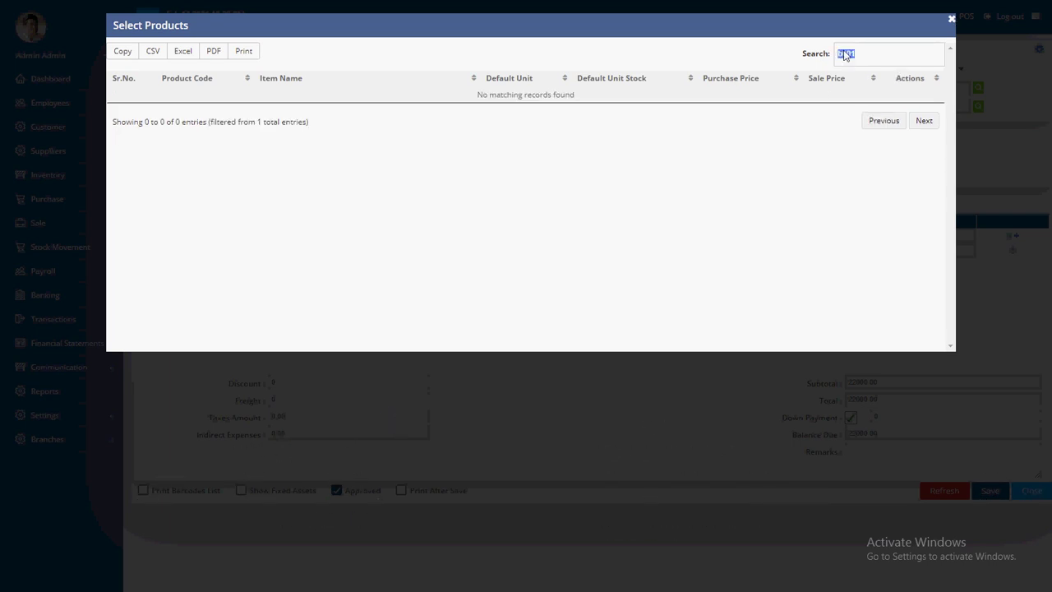
{"action": "key", "text": "BackSpace"}
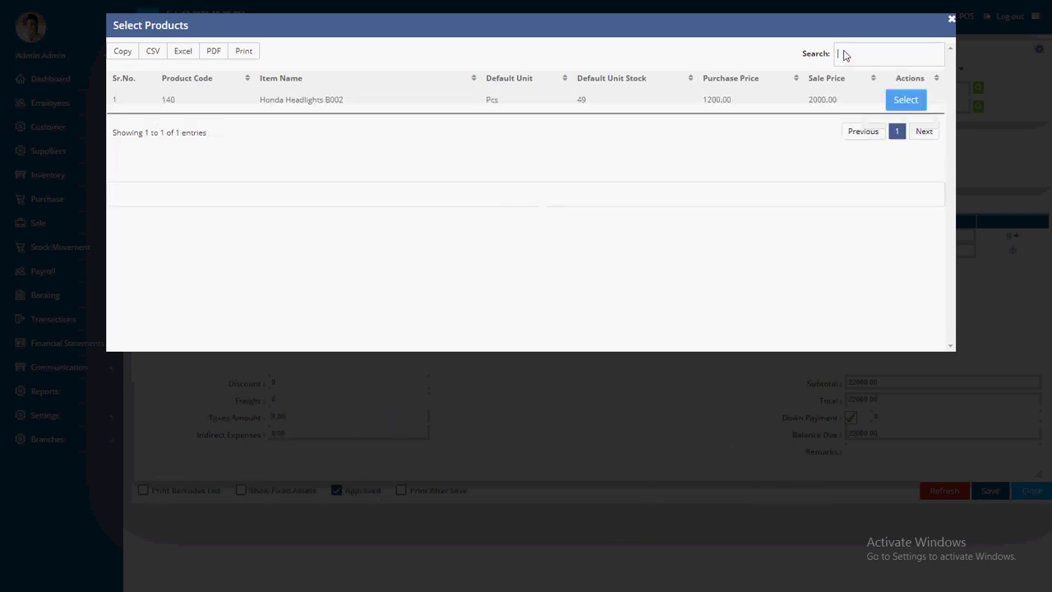
{"action": "left_click", "coordinate": [952, 20]}
Step: Change the filter to year 2001 and model B001, and choose Honda Headlights B001 2001 for the second line
{"action": "left_click", "coordinate": [256, 168]}
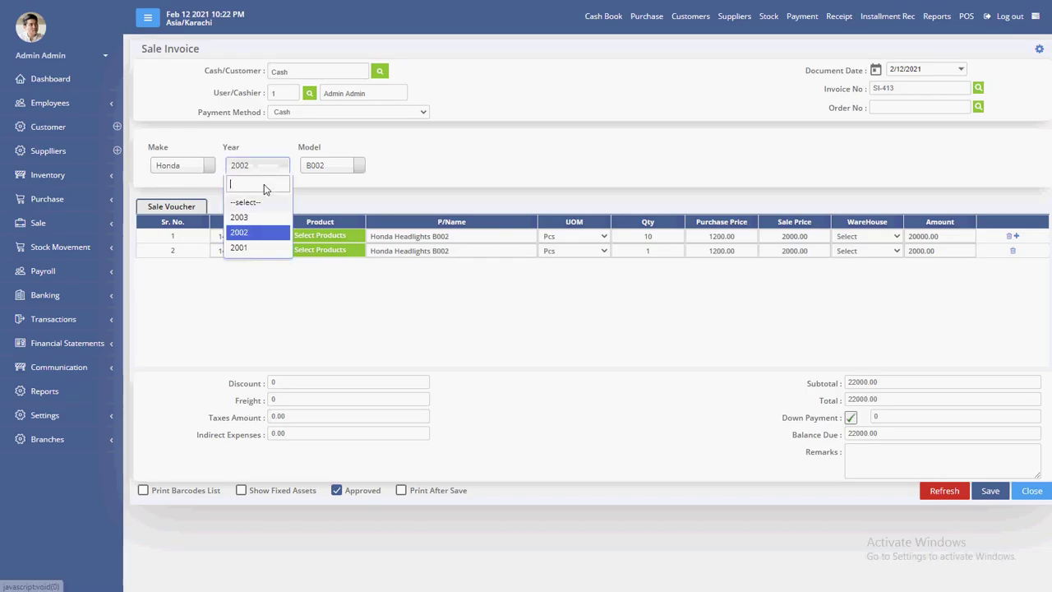
{"action": "left_click", "coordinate": [261, 248]}
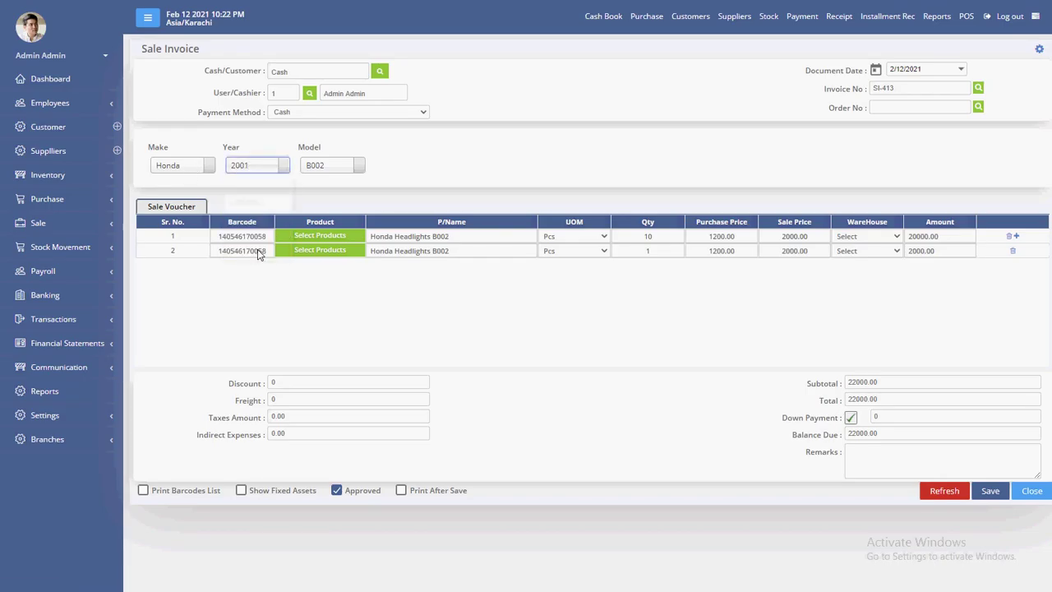
{"action": "left_click", "coordinate": [331, 167]}
{"action": "left_click", "coordinate": [335, 245]}
{"action": "left_click", "coordinate": [331, 250]}
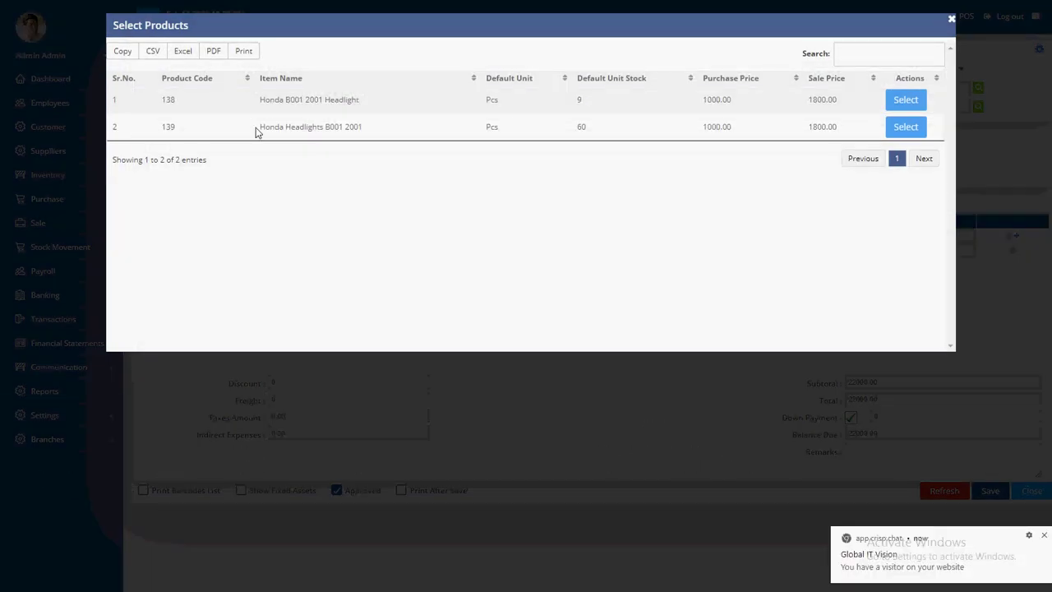
{"action": "left_click_drag", "start_coordinate": [258, 133], "coordinate": [370, 135]}
{"action": "left_click", "coordinate": [912, 130]}
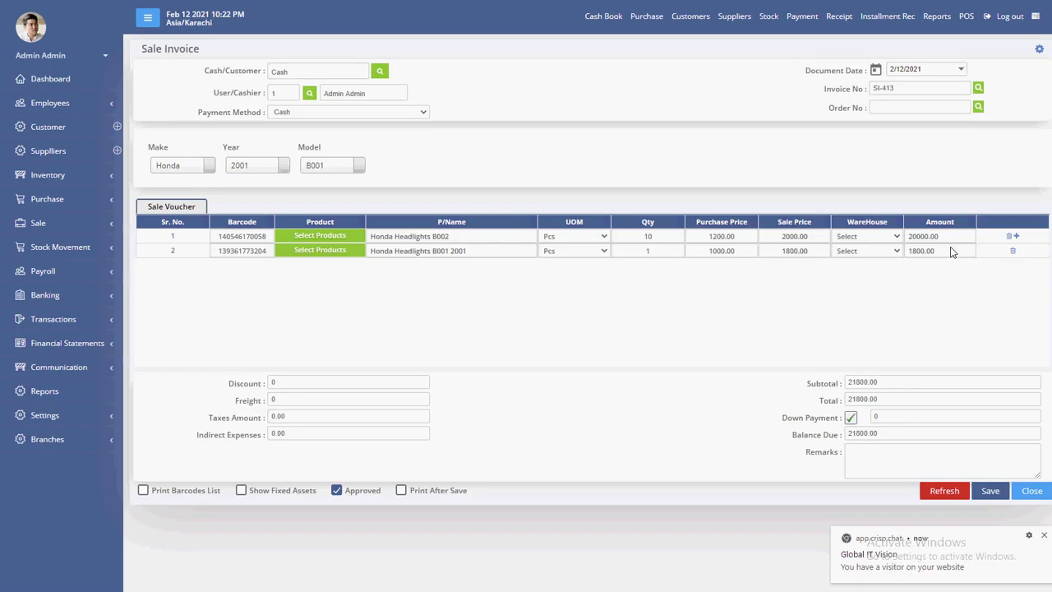
Step: Set the quantity of the Honda Headlights B001 2001 line to 2 and check its sale price
{"action": "double_click", "coordinate": [639, 255]}
{"action": "type", "text": "2"}
{"action": "left_click_drag", "start_coordinate": [787, 257], "coordinate": [819, 261]}
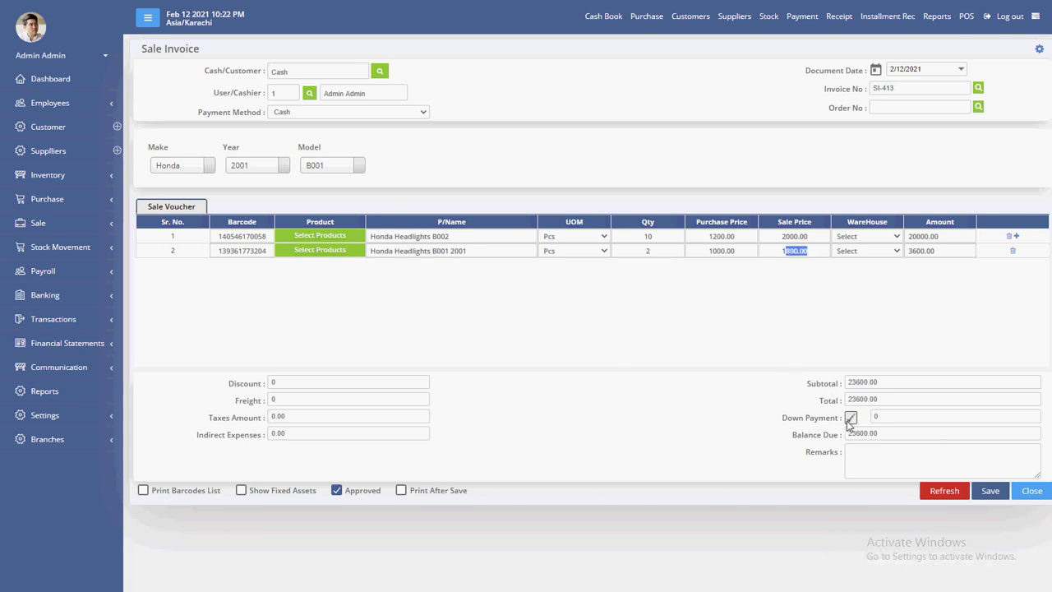
Step: Apply the full total of 23600.00 as the down payment and save the sale invoice
{"action": "left_click", "coordinate": [851, 418]}
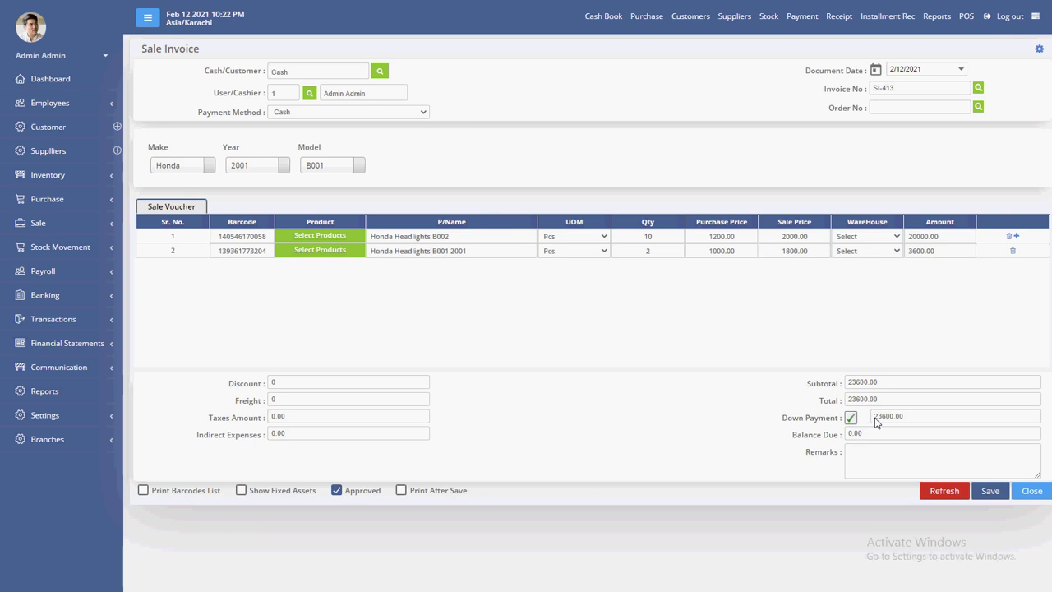
{"action": "double_click", "coordinate": [877, 420]}
{"action": "left_click", "coordinate": [904, 419]}
{"action": "left_click", "coordinate": [997, 496]}
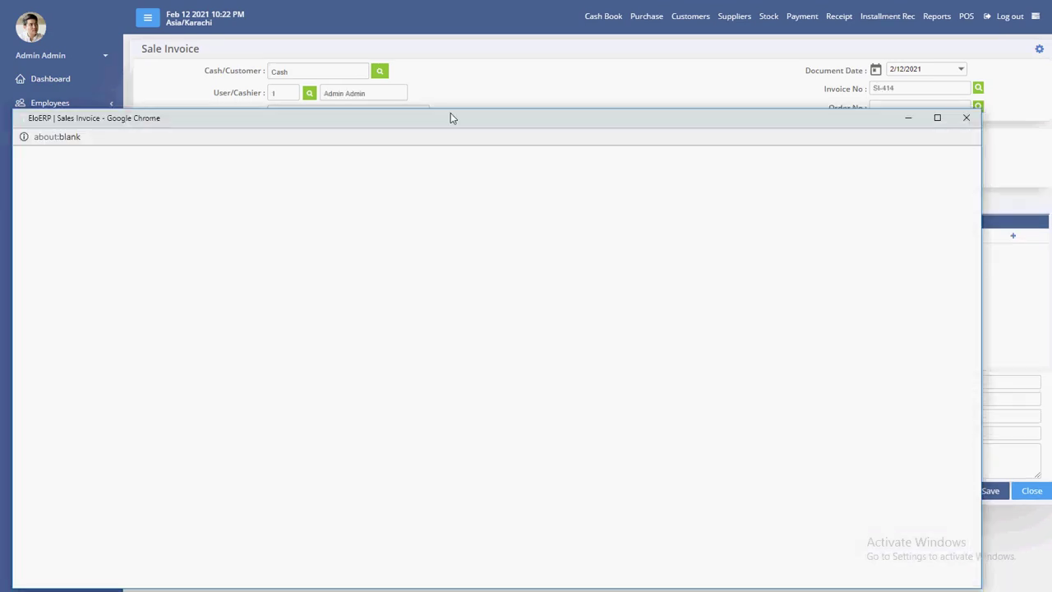
Step: Reposition the printable sales invoice window and review its company header, invoice number, date, payment method and customer
{"action": "left_click_drag", "start_coordinate": [496, 42], "coordinate": [497, 0]}
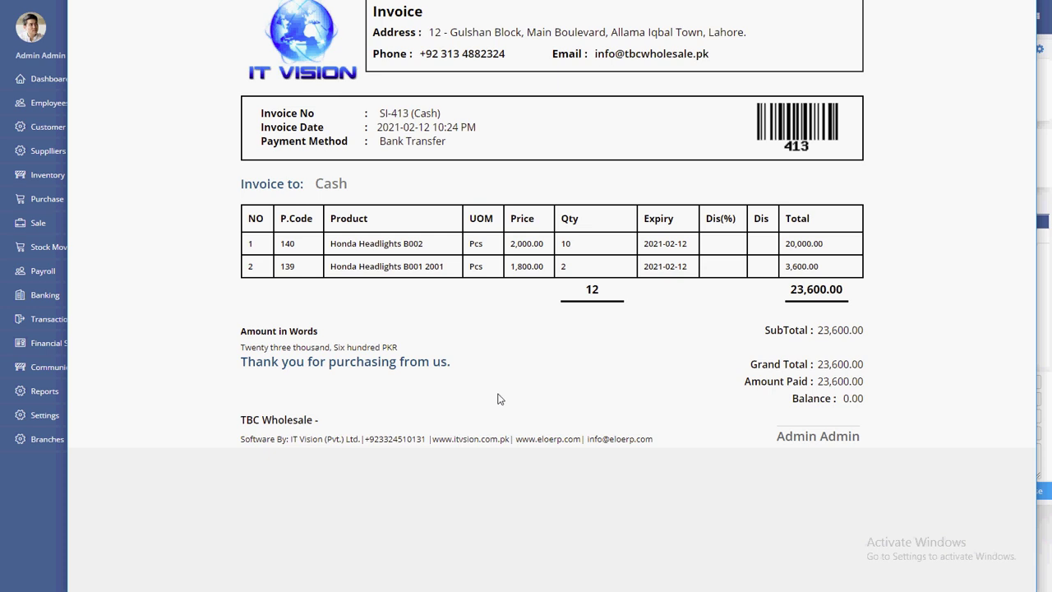
{"action": "left_click_drag", "start_coordinate": [496, 0], "coordinate": [538, 24]}
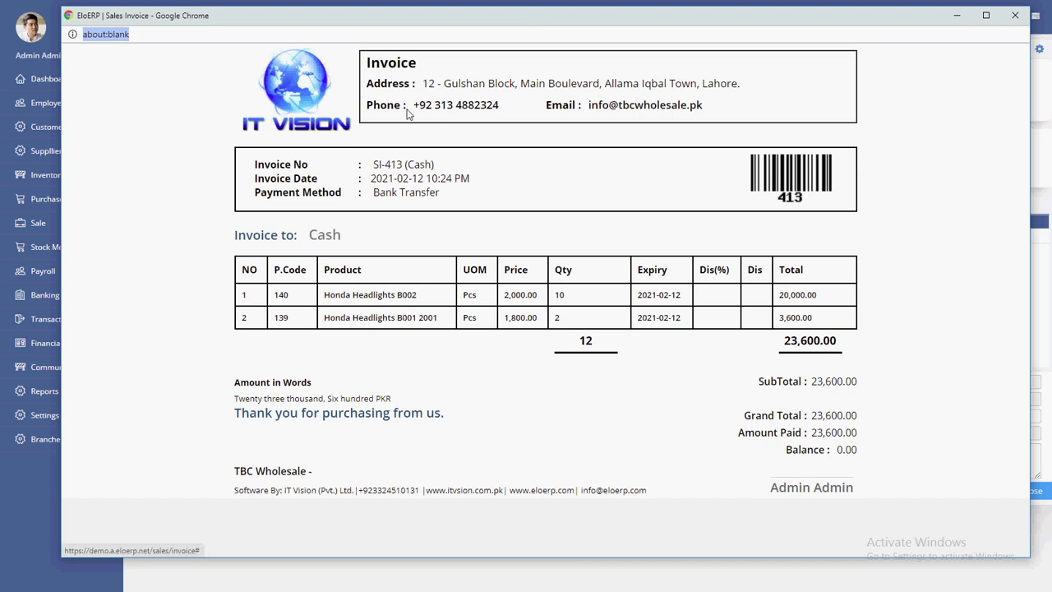
{"action": "left_click_drag", "start_coordinate": [293, 101], "coordinate": [508, 100]}
{"action": "left_click", "coordinate": [631, 100]}
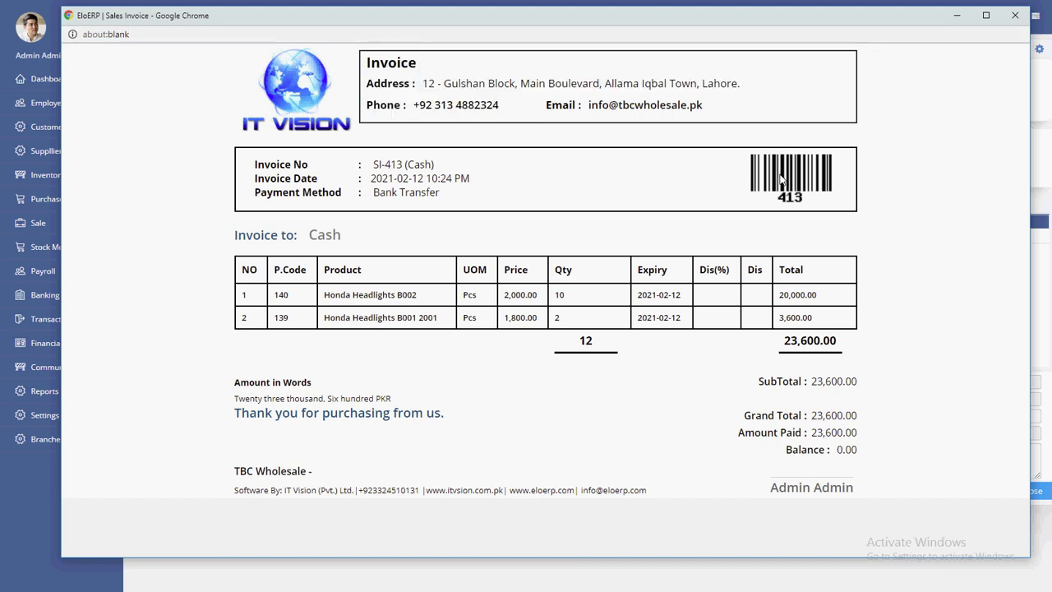
{"action": "left_click_drag", "start_coordinate": [360, 167], "coordinate": [455, 198]}
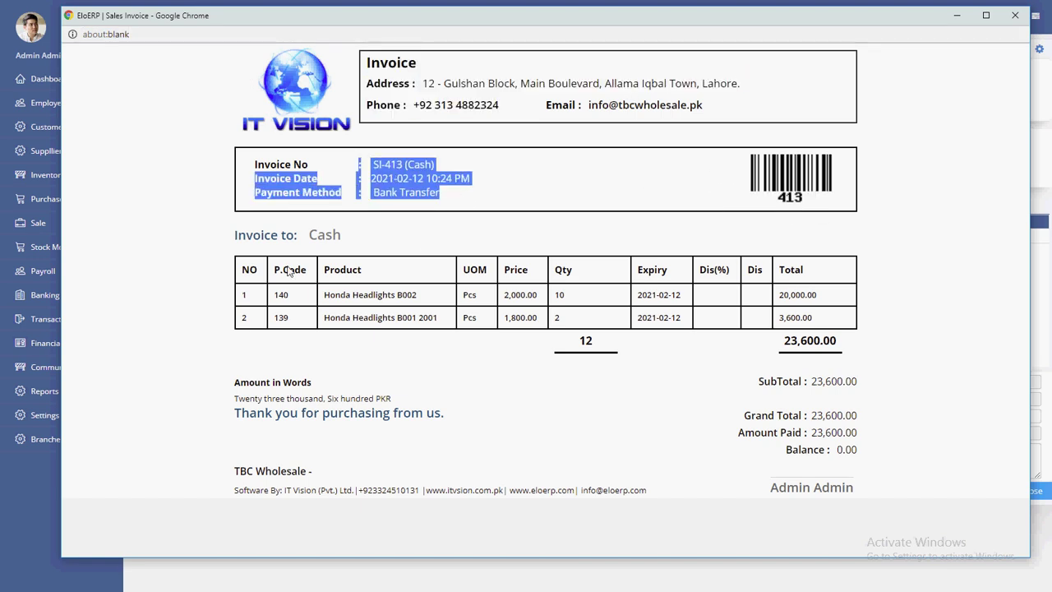
{"action": "left_click_drag", "start_coordinate": [304, 239], "coordinate": [360, 239]}
{"action": "left_click", "coordinate": [352, 239]}
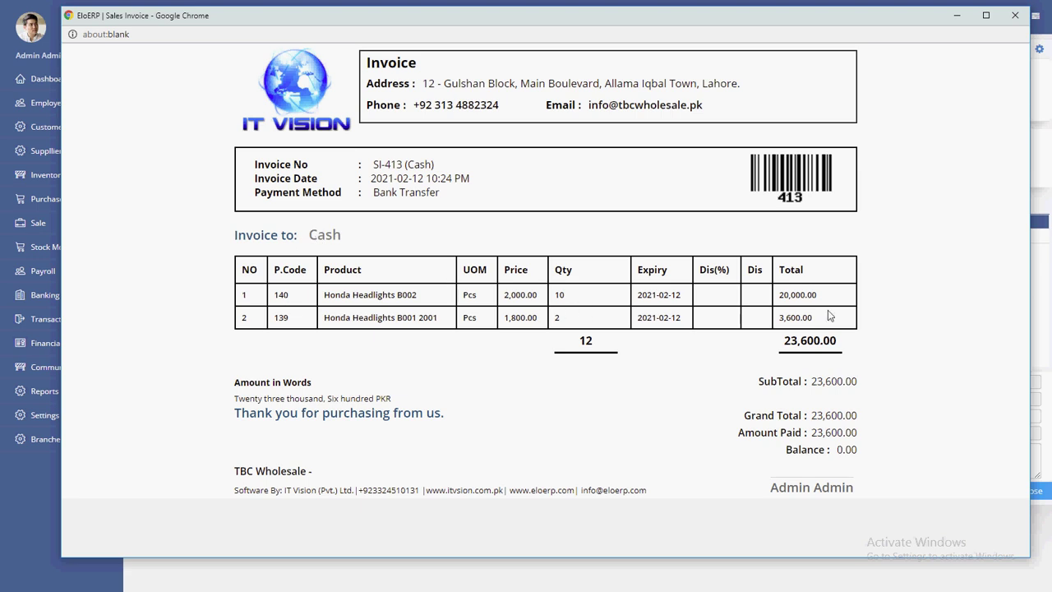
Step: Review the printed invoice's quantity and amount totals, amount in words and cashier signature, and close the printout
{"action": "left_click_drag", "start_coordinate": [574, 340], "coordinate": [608, 342]}
{"action": "left_click_drag", "start_coordinate": [783, 346], "coordinate": [862, 344]}
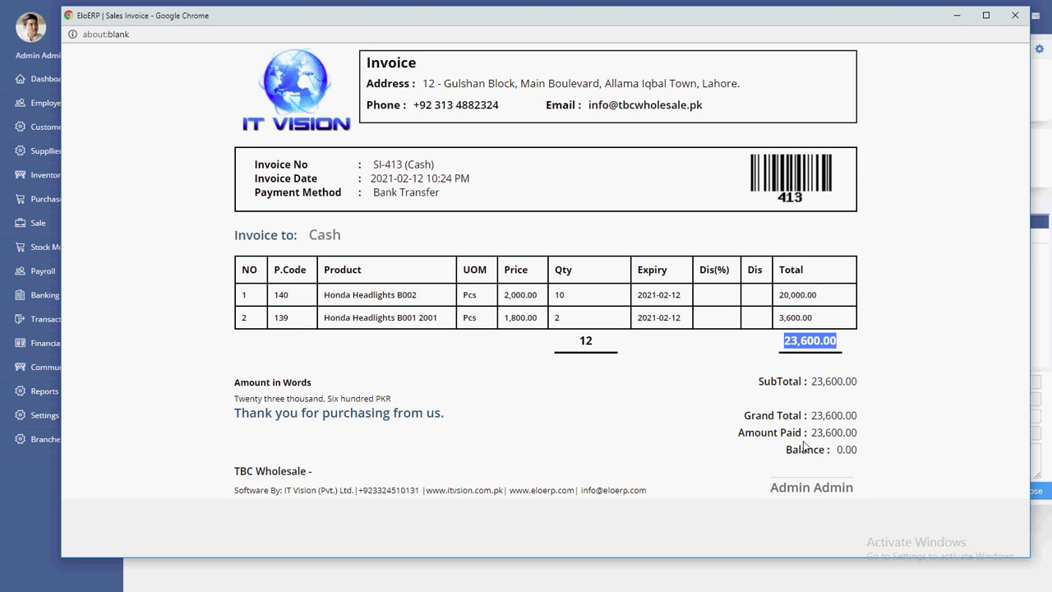
{"action": "left_click_drag", "start_coordinate": [232, 401], "coordinate": [436, 395]}
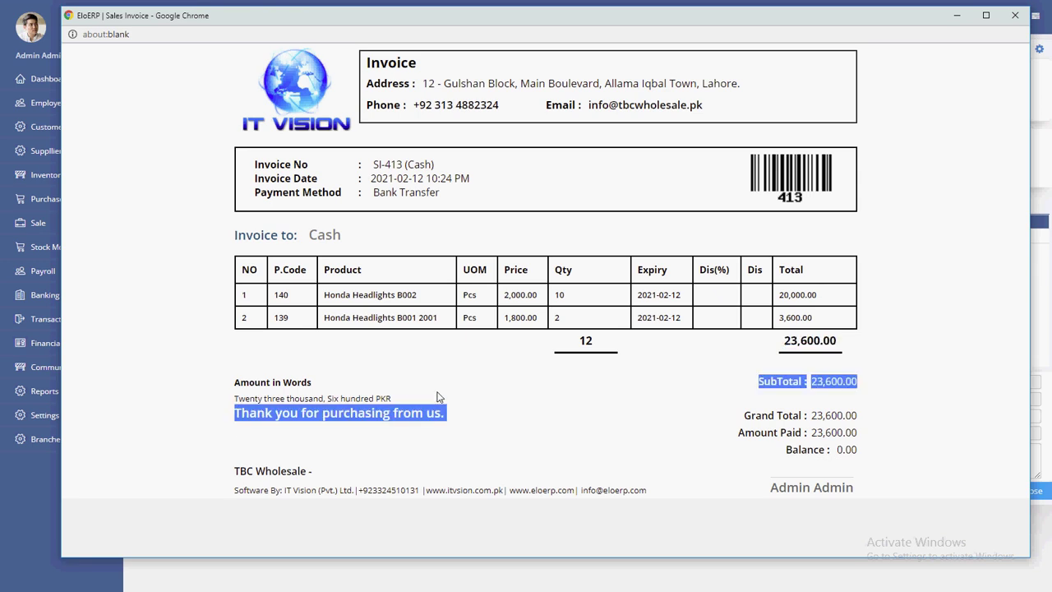
{"action": "left_click", "coordinate": [239, 509]}
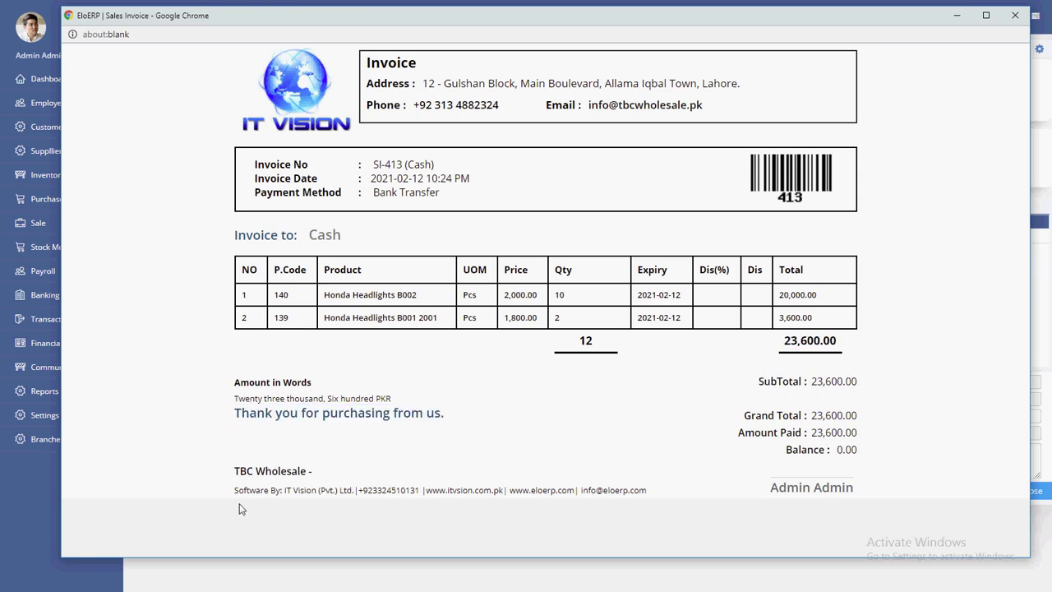
{"action": "left_click_drag", "start_coordinate": [771, 488], "coordinate": [853, 493]}
{"action": "triple_click", "coordinate": [814, 490]}
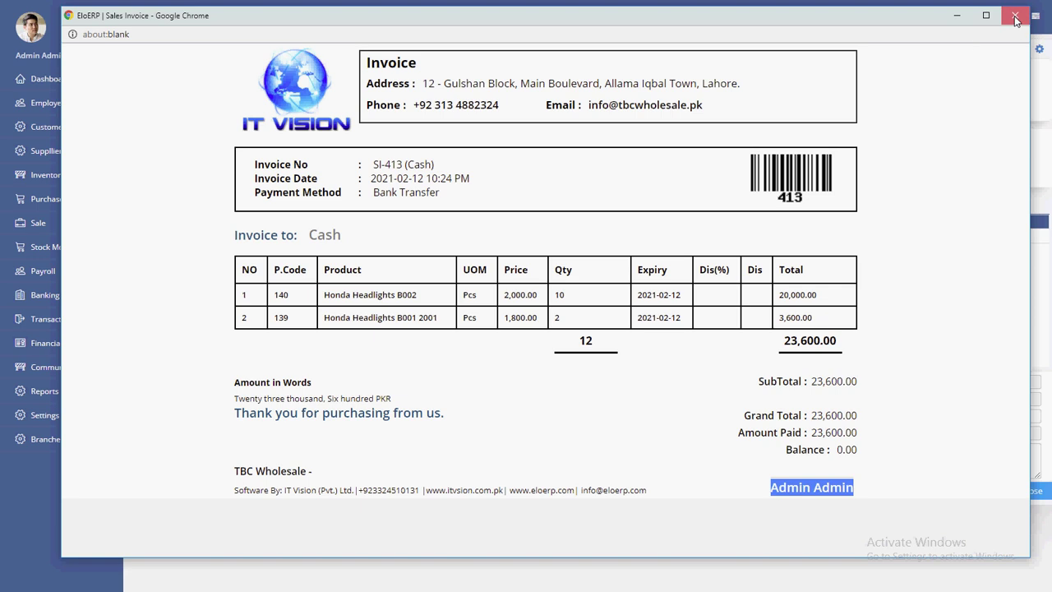
{"action": "left_click", "coordinate": [1016, 16]}
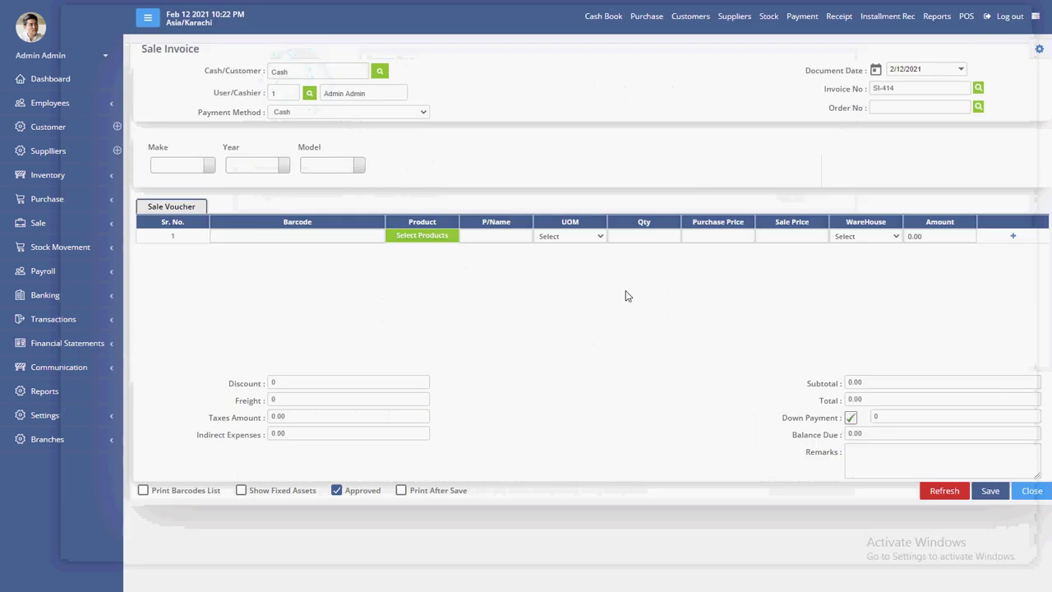
Step: Filter the new sale invoice's products by make Honda, year 2002 and model B001, and check the matching product list
{"action": "left_click", "coordinate": [181, 165]}
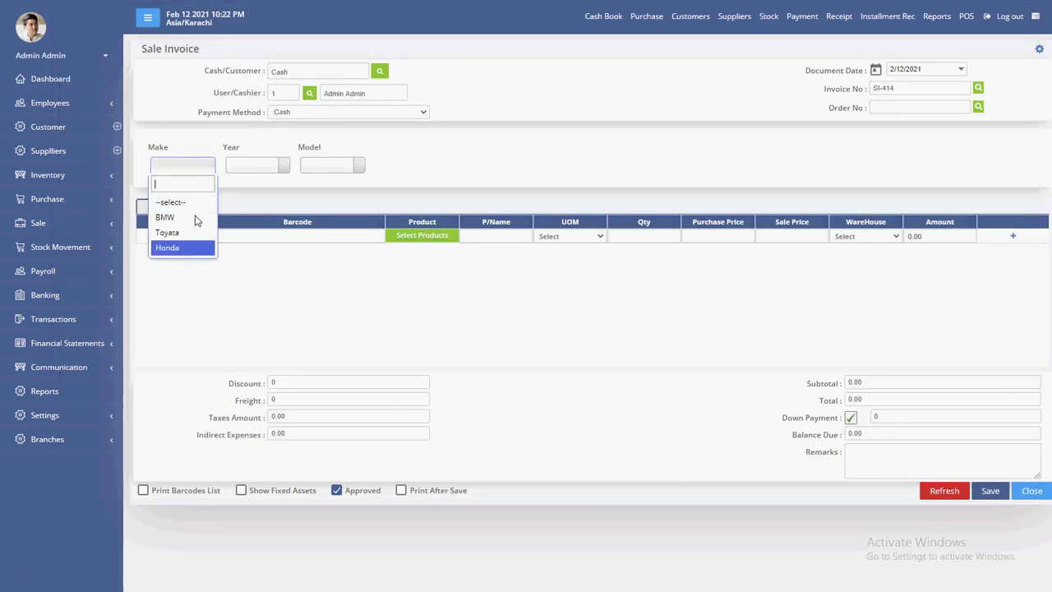
{"action": "left_click", "coordinate": [173, 247]}
{"action": "left_click", "coordinate": [247, 164]}
{"action": "left_click", "coordinate": [251, 244]}
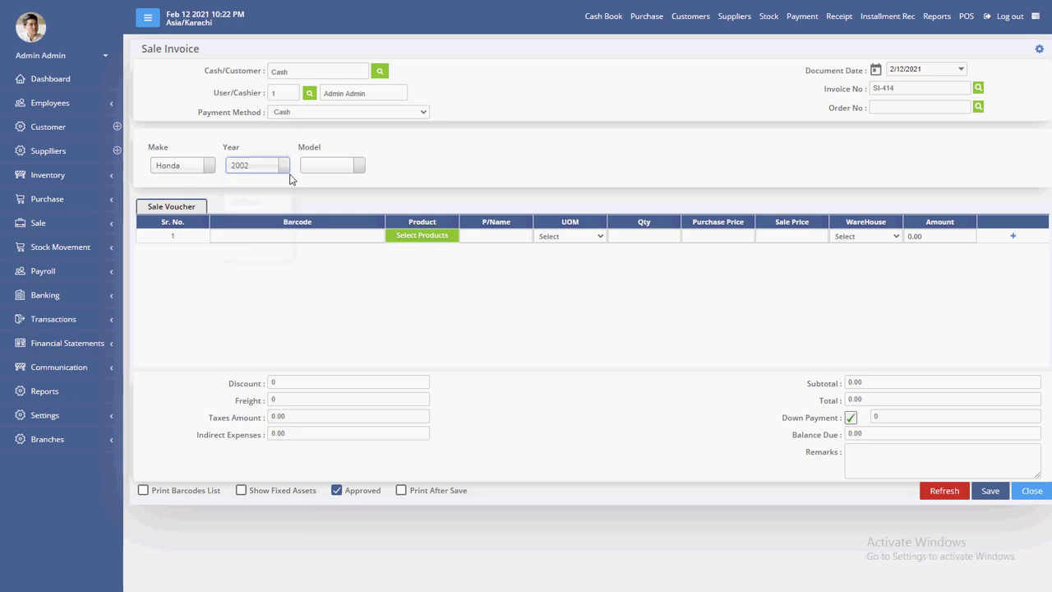
{"action": "left_click", "coordinate": [328, 166]}
{"action": "left_click", "coordinate": [331, 246]}
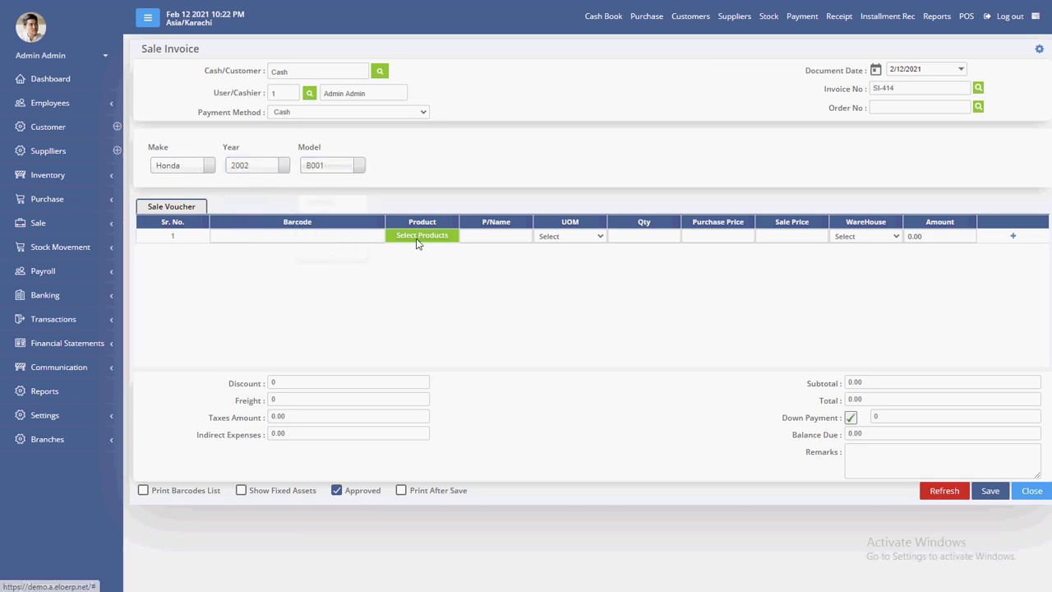
{"action": "left_click", "coordinate": [421, 236]}
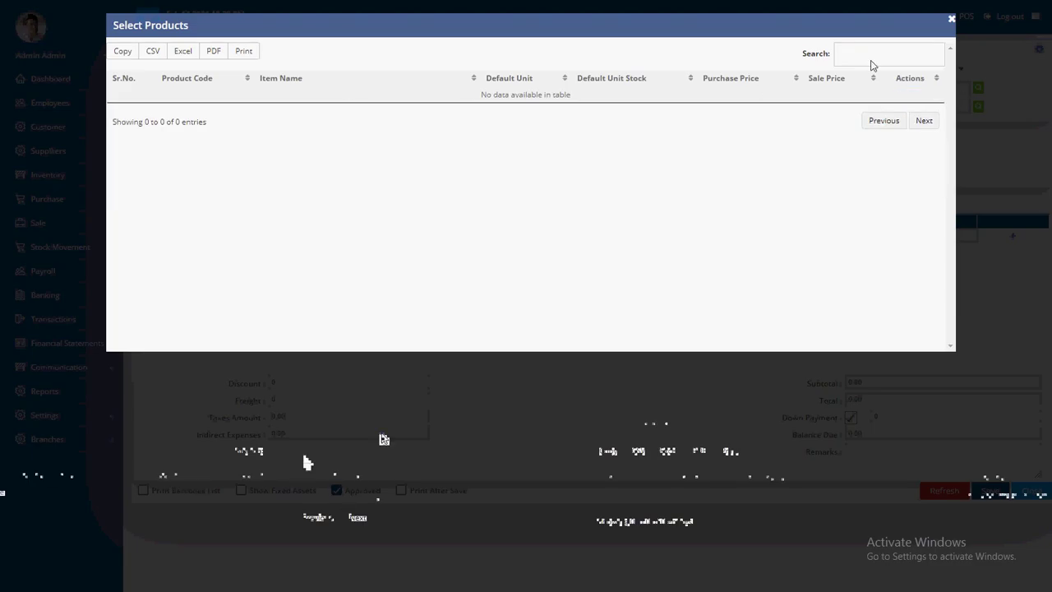
{"action": "key", "text": "Escape"}
Step: Change the model filter to B002 and add Honda Headlights B002 to the invoice with quantity 2
{"action": "left_click", "coordinate": [331, 168]}
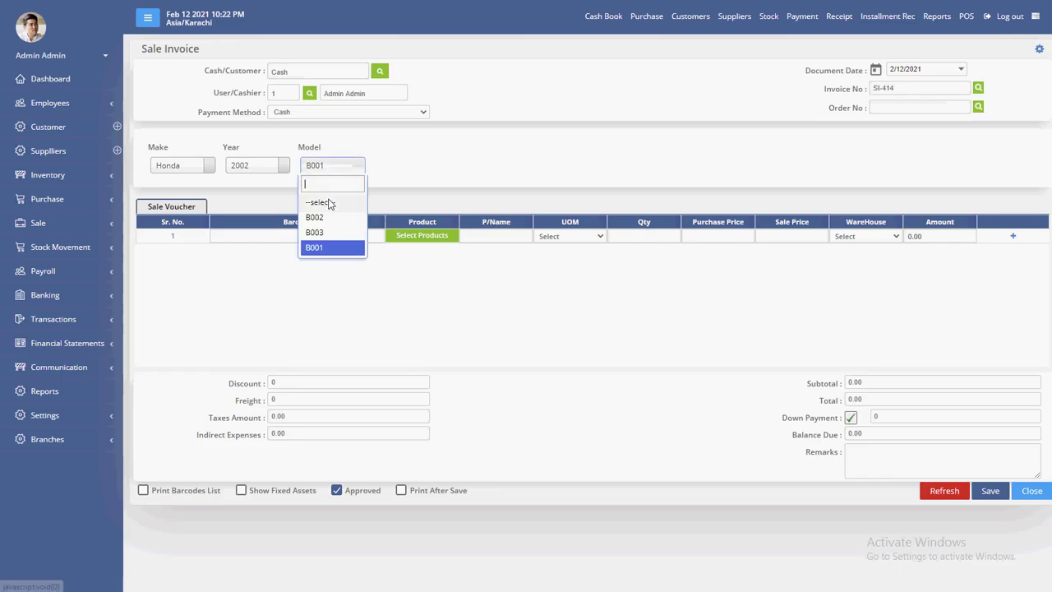
{"action": "left_click", "coordinate": [331, 218]}
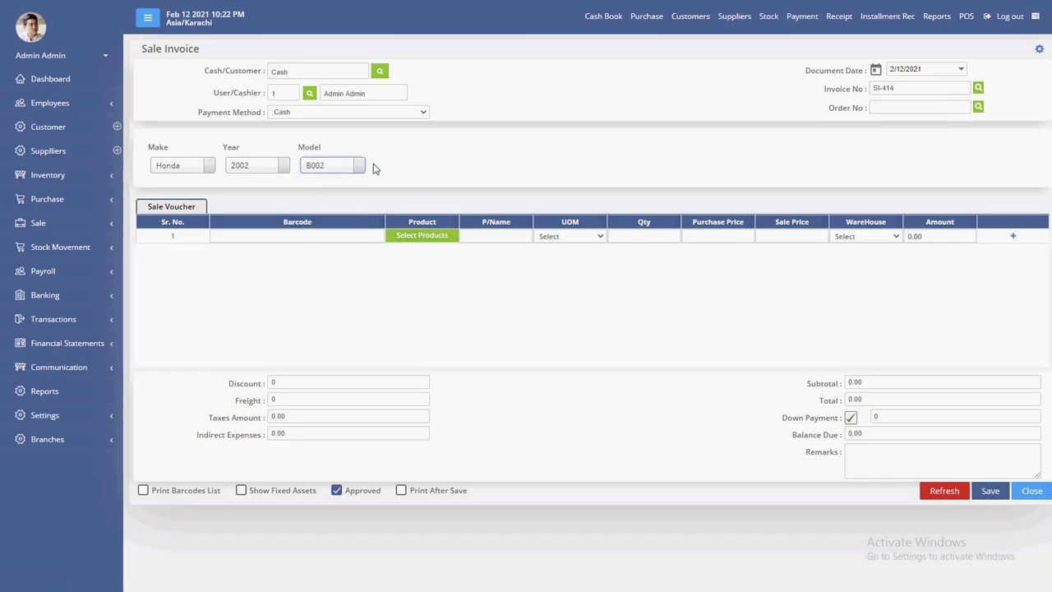
{"action": "left_click", "coordinate": [419, 236]}
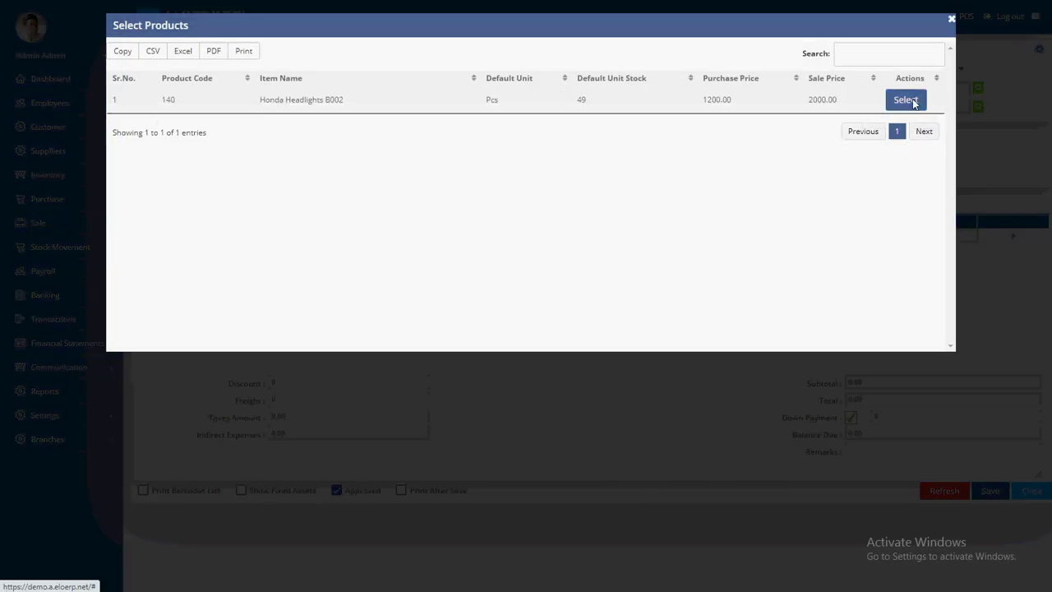
{"action": "left_click", "coordinate": [908, 100]}
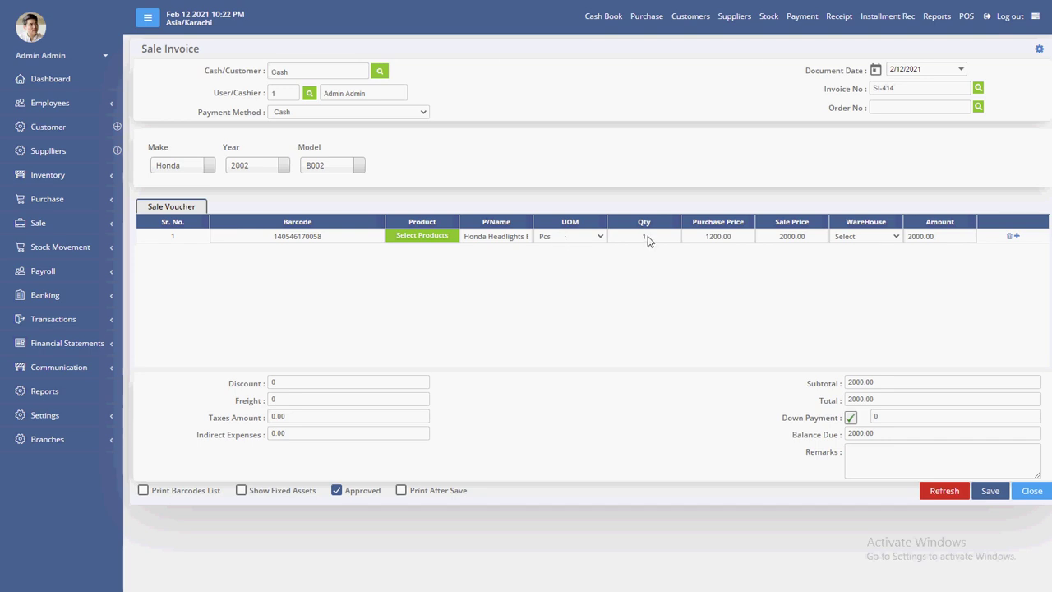
{"action": "type", "text": "2"}
Step: Replace the cash customer on the invoice with the registered customer chosen from the customer list
{"action": "left_click", "coordinate": [380, 74]}
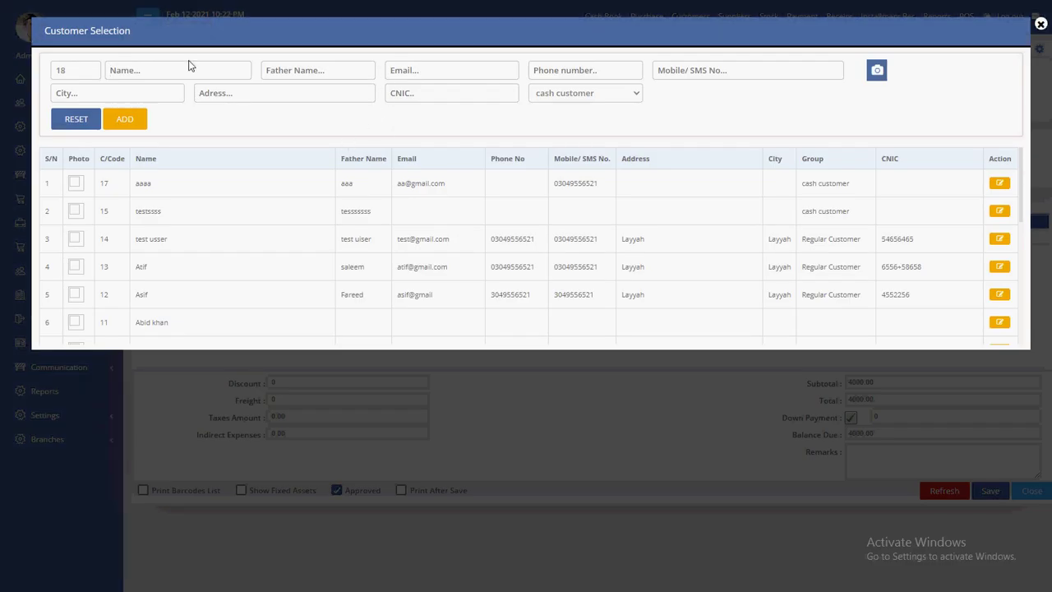
{"action": "left_click", "coordinate": [193, 76]}
{"action": "scroll", "coordinate": [222, 239], "scroll_direction": "down", "scroll_amount": 3}
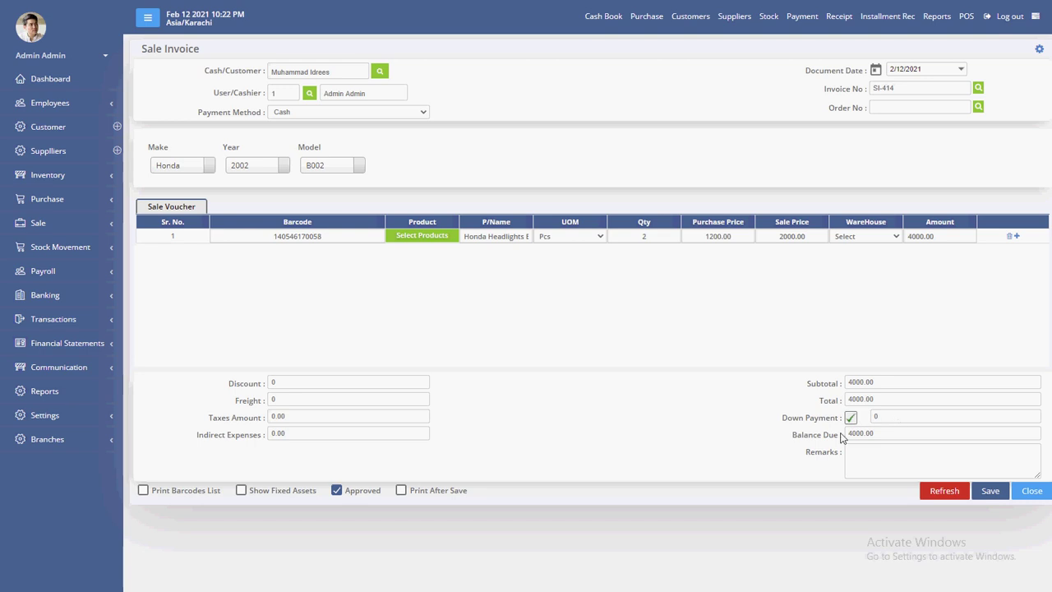
Step: Leave the down payment at 0, enable Print After Save and save the sale invoice
{"action": "double_click", "coordinate": [888, 419]}
{"action": "left_click", "coordinate": [401, 491]}
{"action": "left_click", "coordinate": [990, 492]}
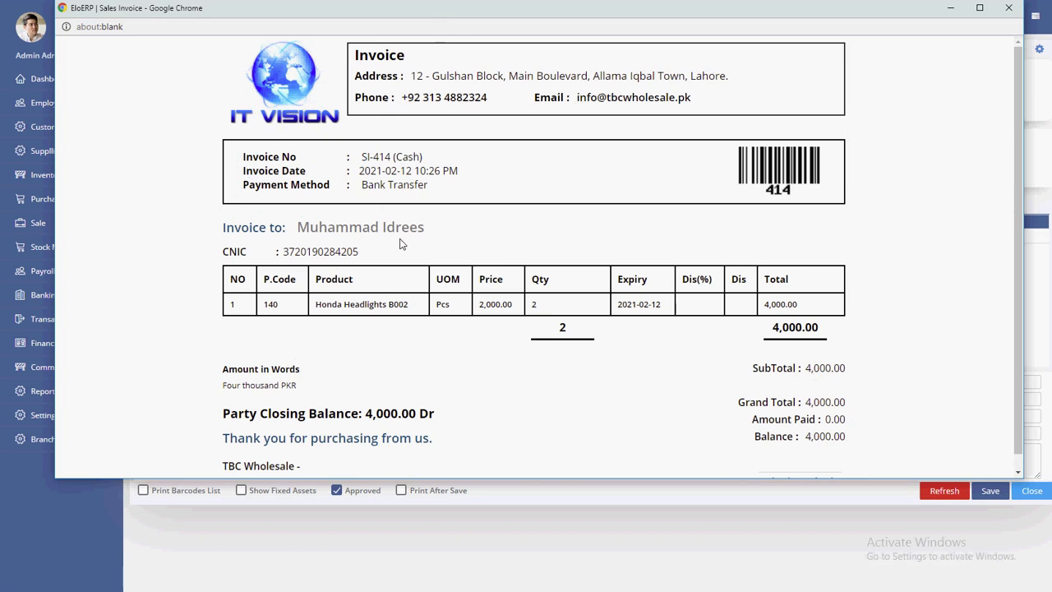
Step: Review the customer's name, identity number and balance on the printed credit invoice, and close the printout
{"action": "left_click_drag", "start_coordinate": [300, 226], "coordinate": [445, 226]}
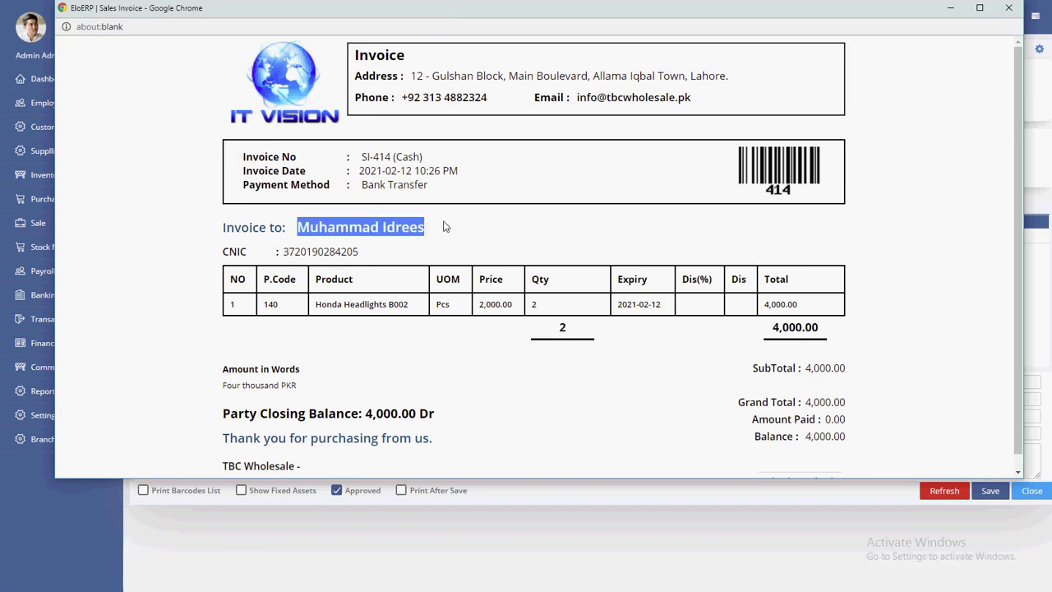
{"action": "double_click", "coordinate": [327, 253]}
{"action": "scroll", "coordinate": [723, 341], "scroll_direction": "down", "scroll_amount": 1}
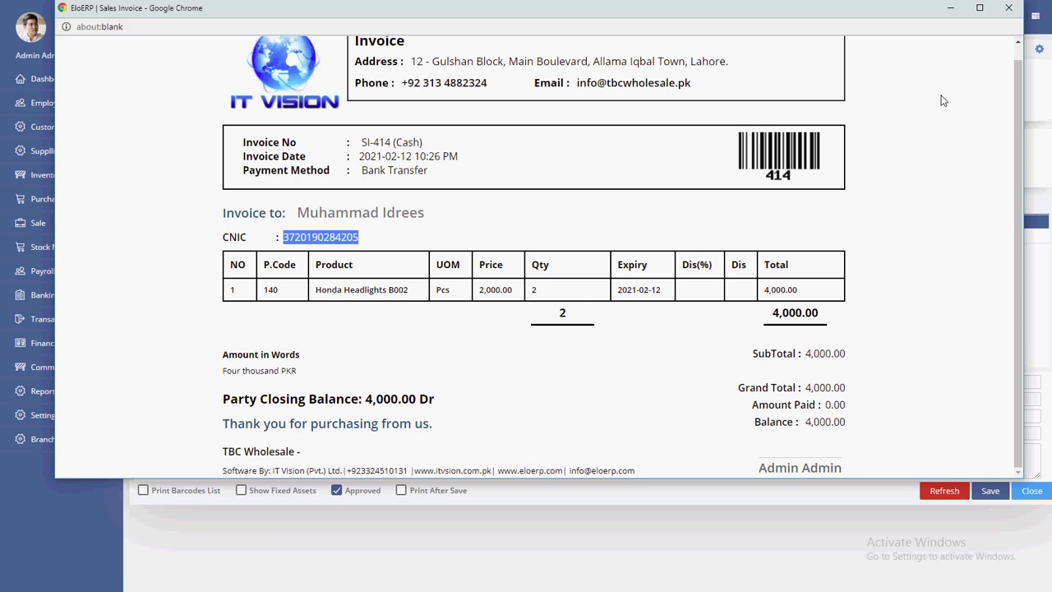
{"action": "scroll", "coordinate": [712, 354], "scroll_direction": "up", "scroll_amount": 1}
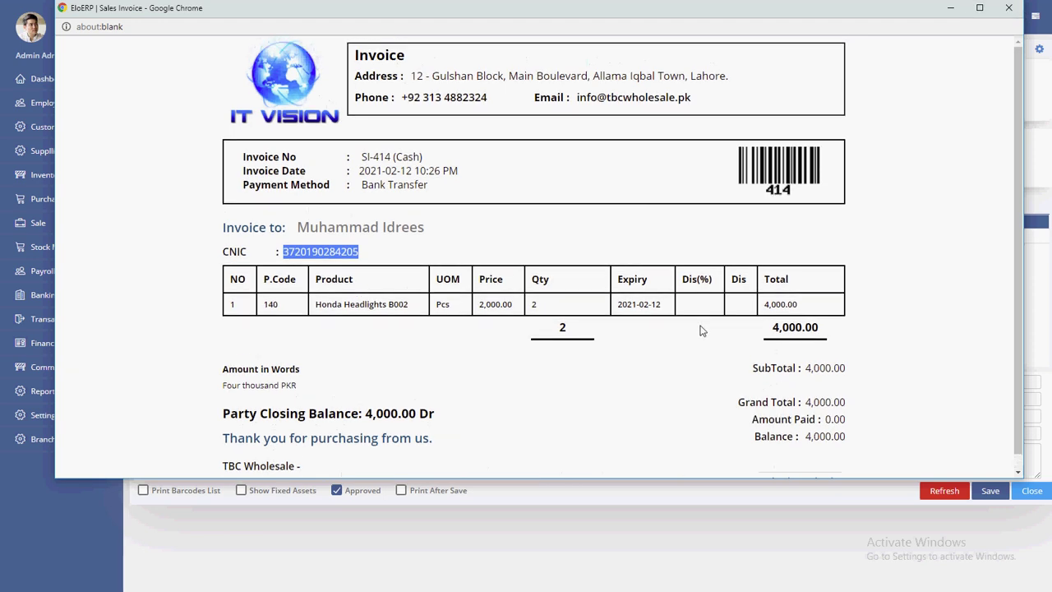
{"action": "left_click_drag", "start_coordinate": [1013, 254], "coordinate": [1013, 176]}
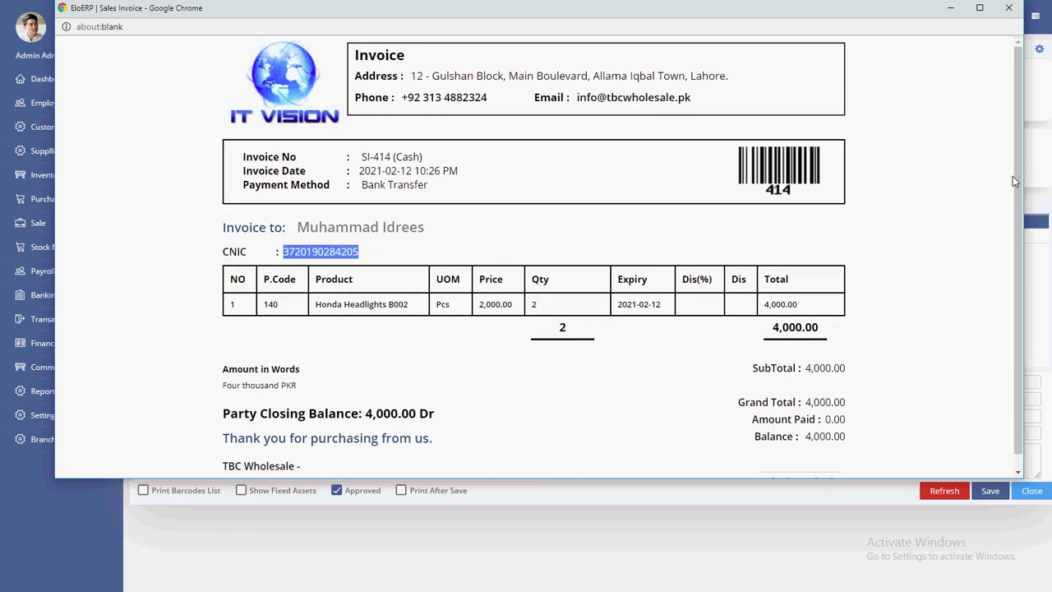
{"action": "left_click", "coordinate": [1009, 8]}
Step: Leave the blank sale invoice for the POS screen and show only the Headlights category
{"action": "left_click", "coordinate": [51, 368]}
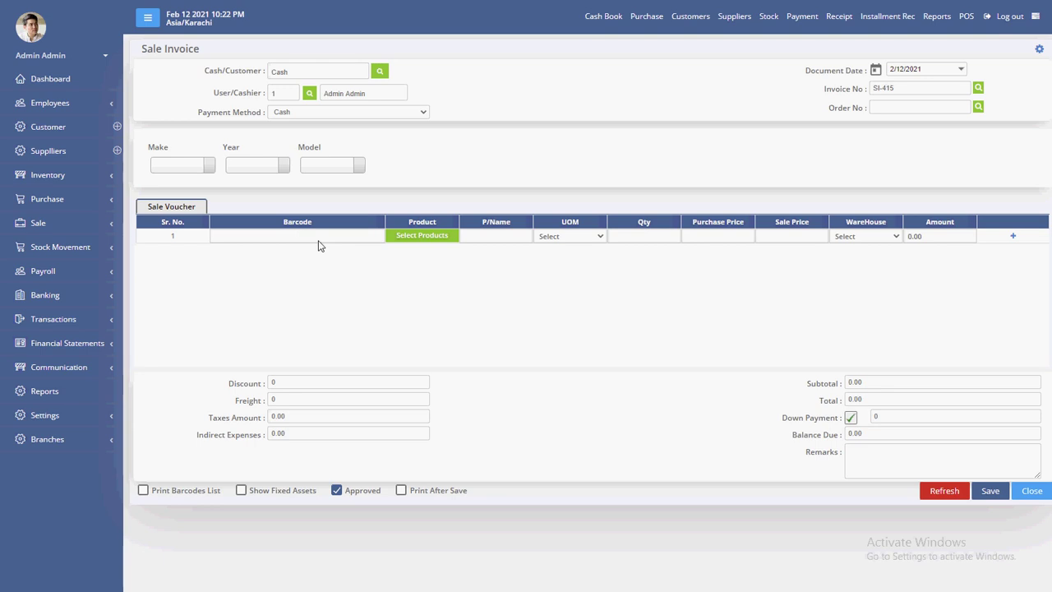
{"action": "left_click", "coordinate": [182, 165]}
{"action": "left_click", "coordinate": [176, 200]}
{"action": "left_click", "coordinate": [967, 18]}
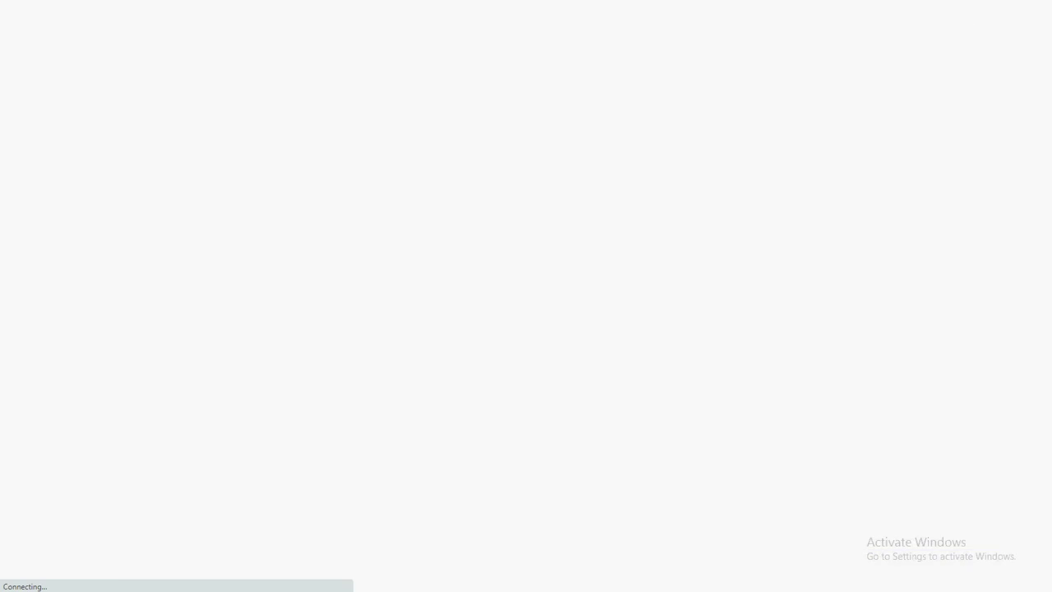
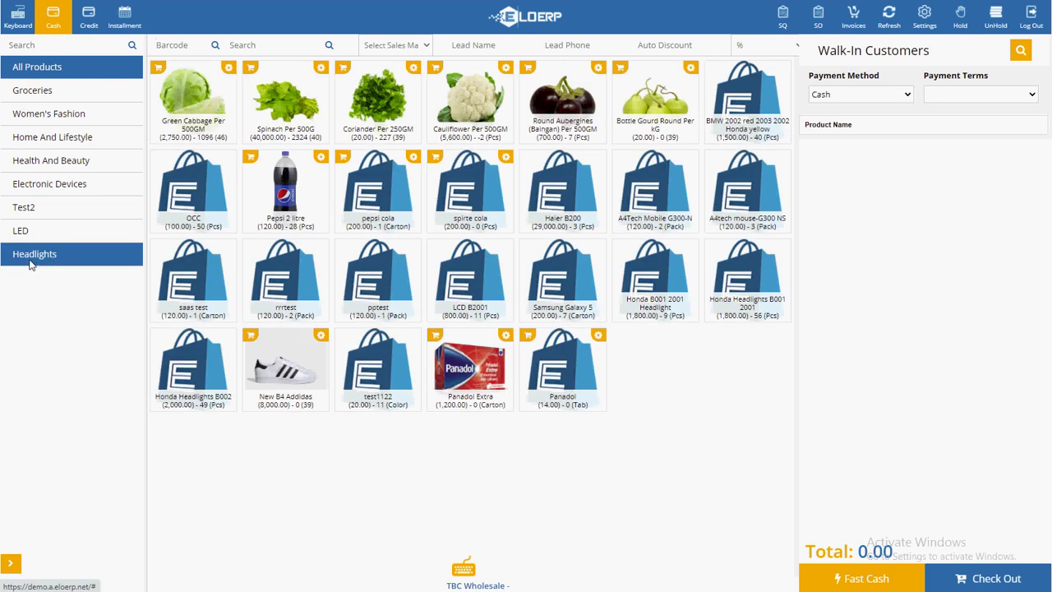
{"action": "left_click", "coordinate": [59, 257]}
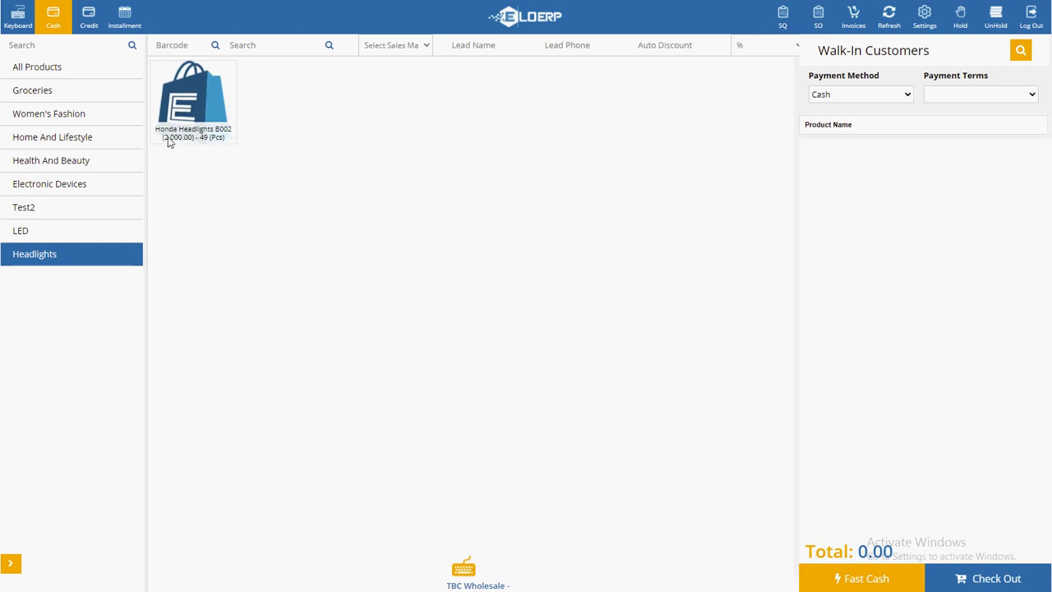
Step: Check the price and stock of Honda Headlights B002, add 3 pieces to the cart and check the line total
{"action": "left_click_drag", "start_coordinate": [167, 138], "coordinate": [213, 138]}
{"action": "left_click", "coordinate": [242, 225]}
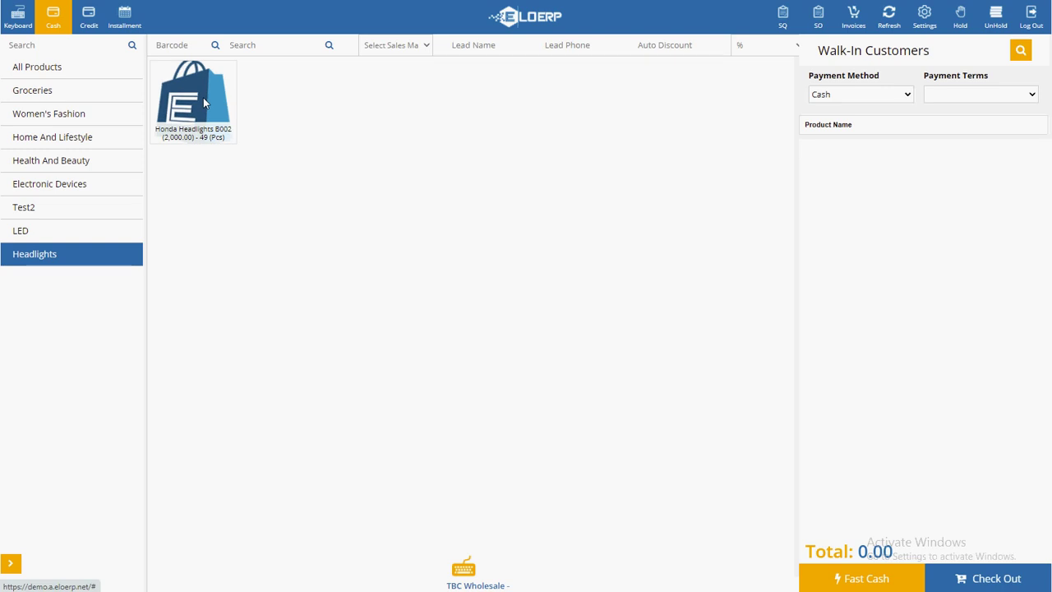
{"action": "left_click", "coordinate": [203, 97]}
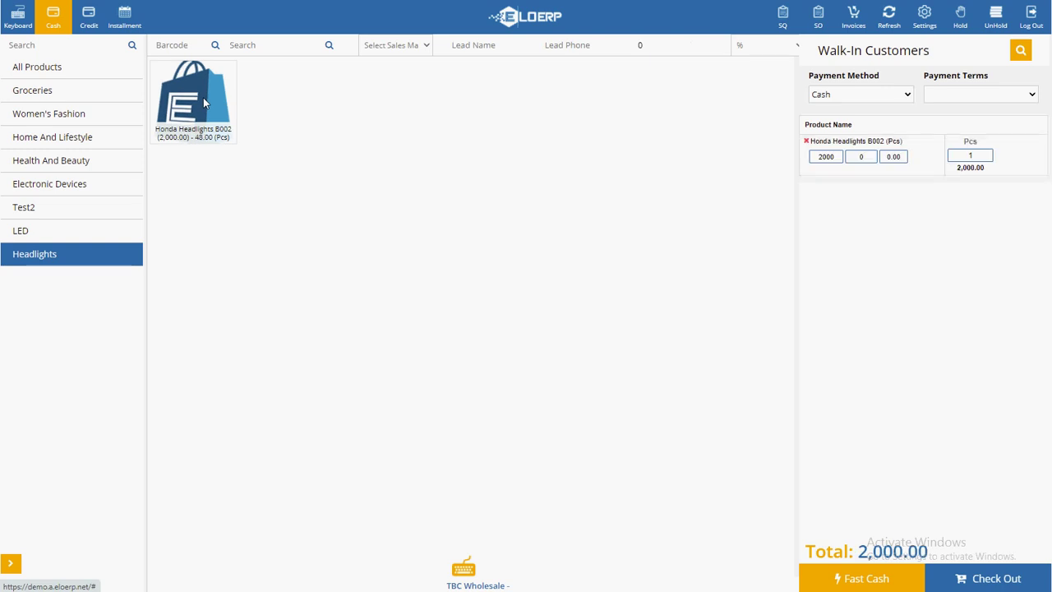
{"action": "left_click", "coordinate": [204, 102]}
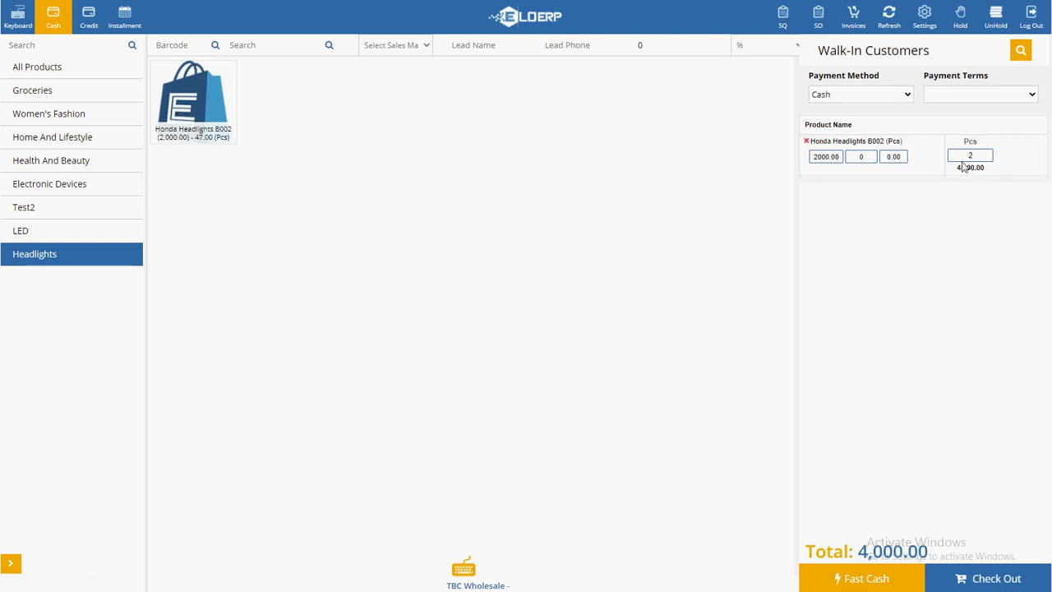
{"action": "left_click", "coordinate": [202, 99]}
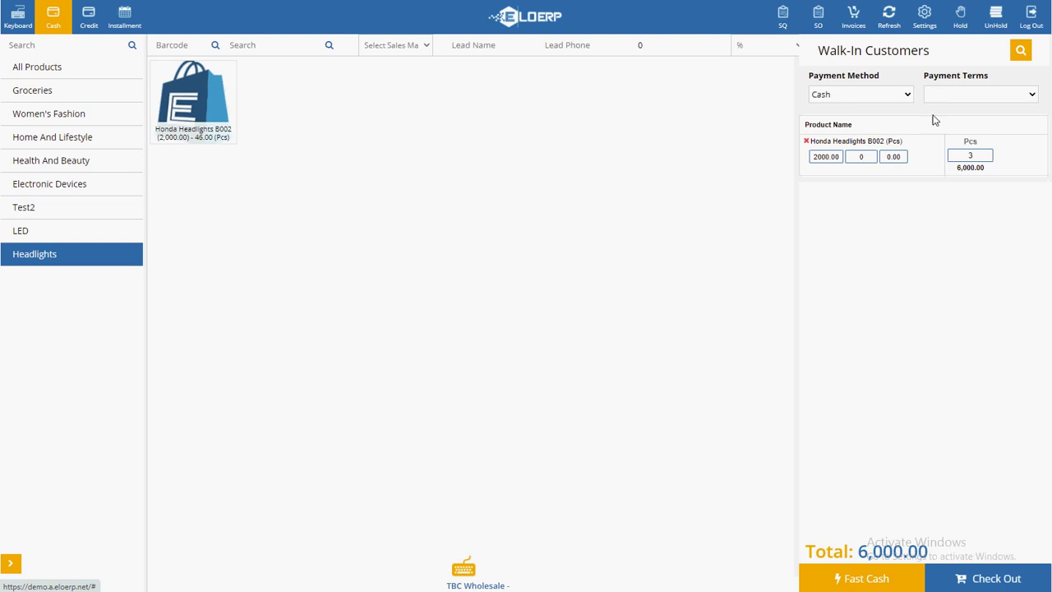
{"action": "left_click_drag", "start_coordinate": [956, 167], "coordinate": [1000, 167]}
{"action": "left_click", "coordinate": [954, 208]}
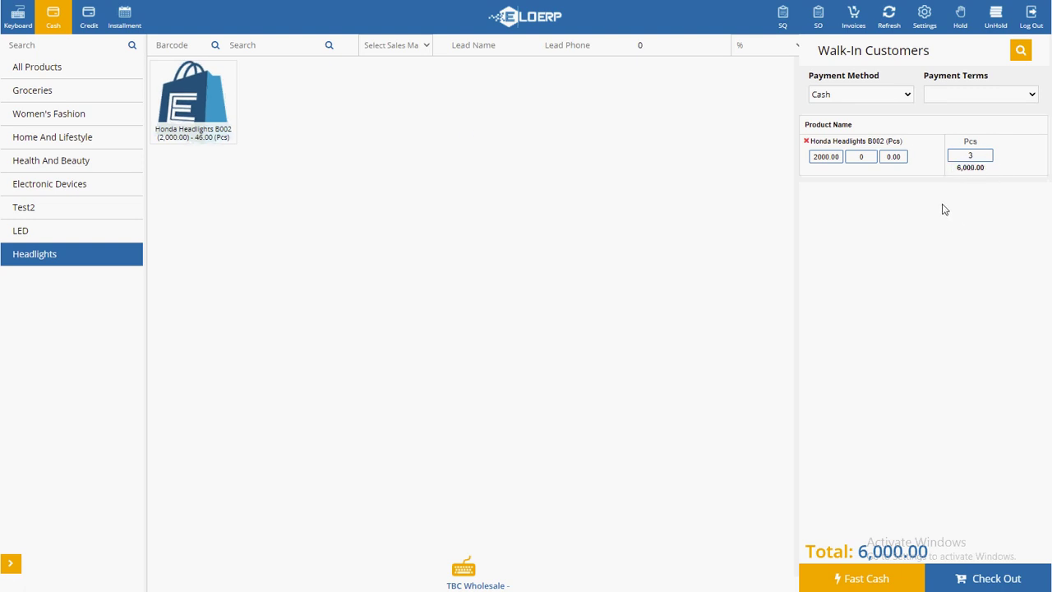
Step: Set the unit price of the 3-piece Honda Headlights B002 cart line to 2100
{"action": "double_click", "coordinate": [816, 158]}
{"action": "type", "text": "21"}
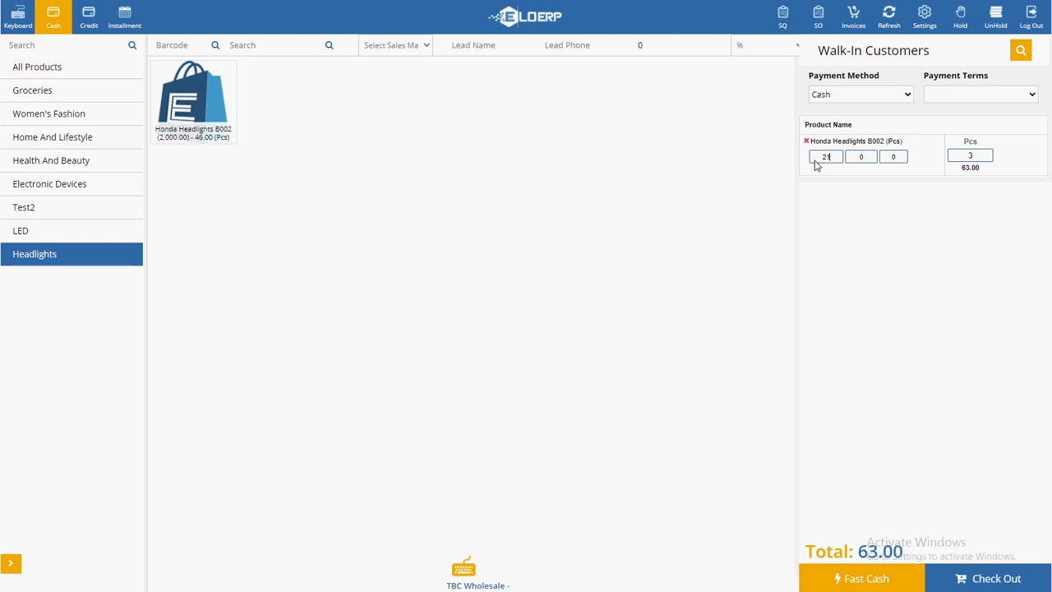
{"action": "type", "text": "00"}
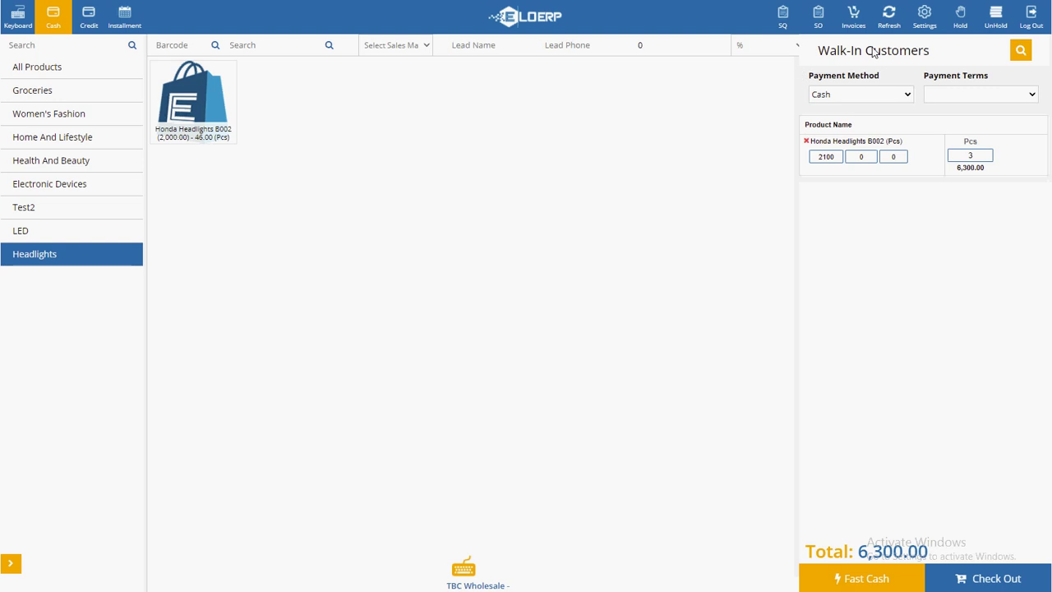
Step: Set the POS print invoice size to Print small invoice and save the settings
{"action": "left_click", "coordinate": [924, 18]}
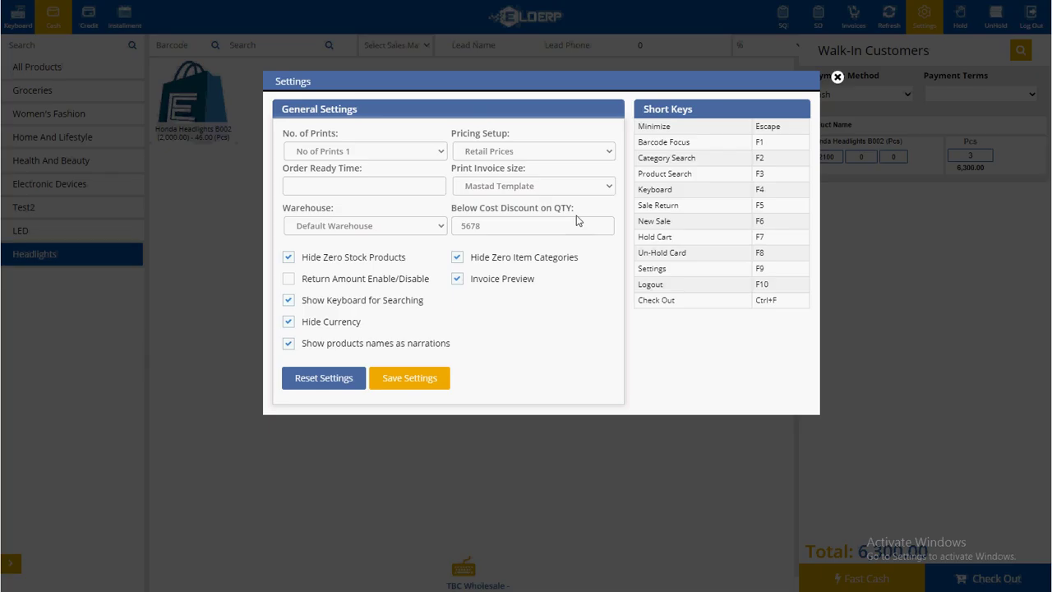
{"action": "left_click", "coordinate": [503, 187]}
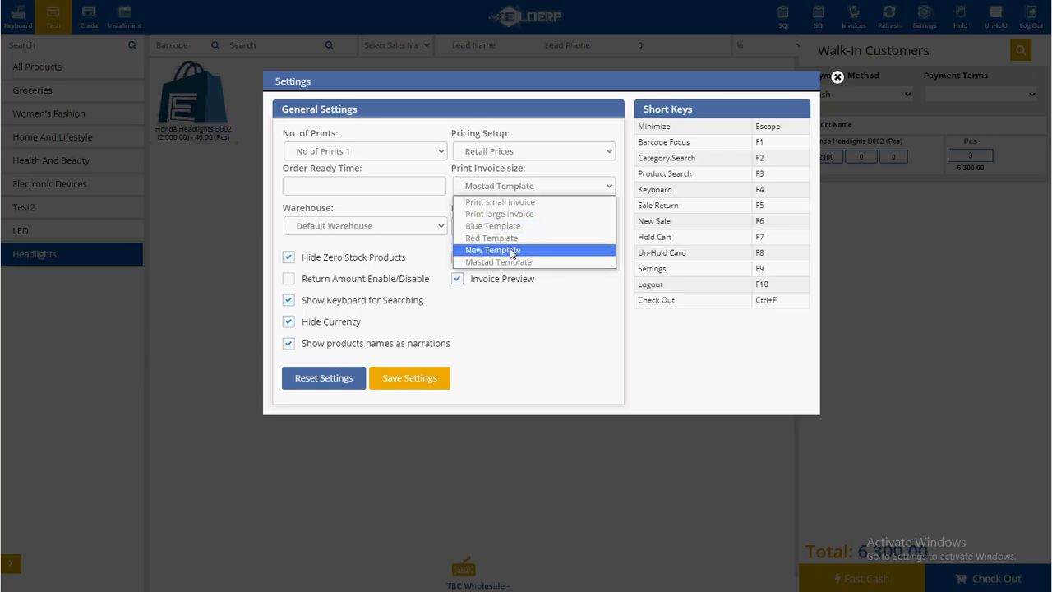
{"action": "left_click", "coordinate": [517, 202]}
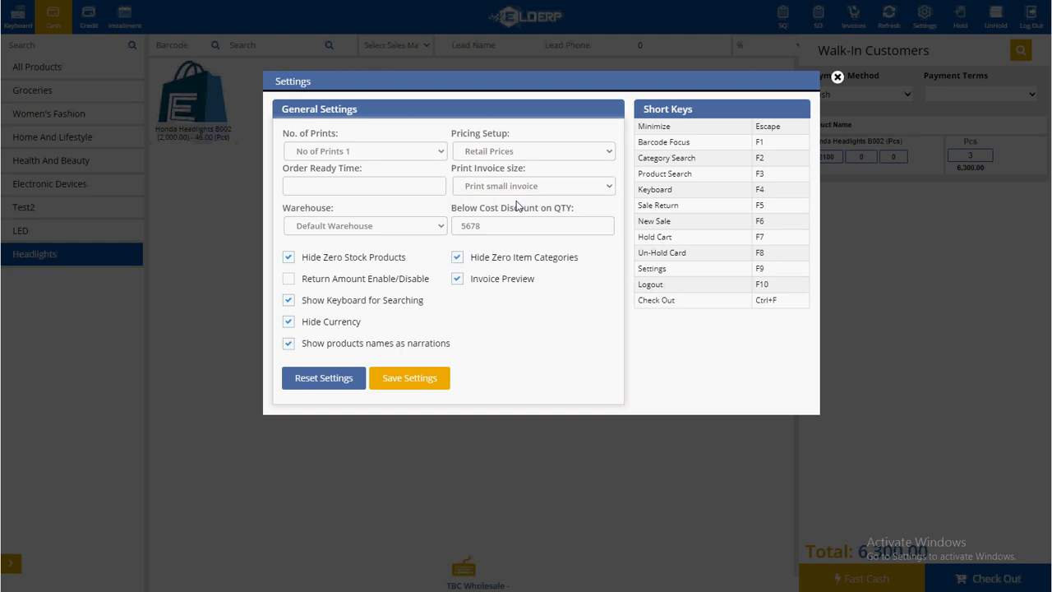
{"action": "left_click", "coordinate": [430, 380]}
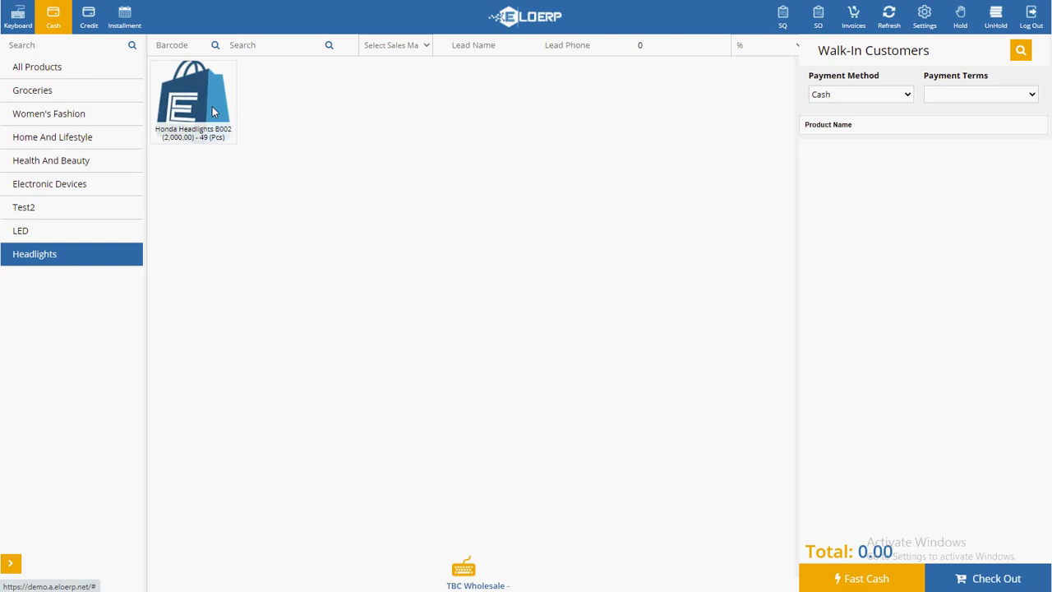
Step: Add 5 pieces of Honda Headlights B002 to the emptied cart and check the line total
{"action": "left_click", "coordinate": [212, 112]}
{"action": "left_click", "coordinate": [212, 112]}
{"action": "left_click", "coordinate": [212, 112]}
{"action": "left_click", "coordinate": [212, 112]}
{"action": "left_click", "coordinate": [212, 112]}
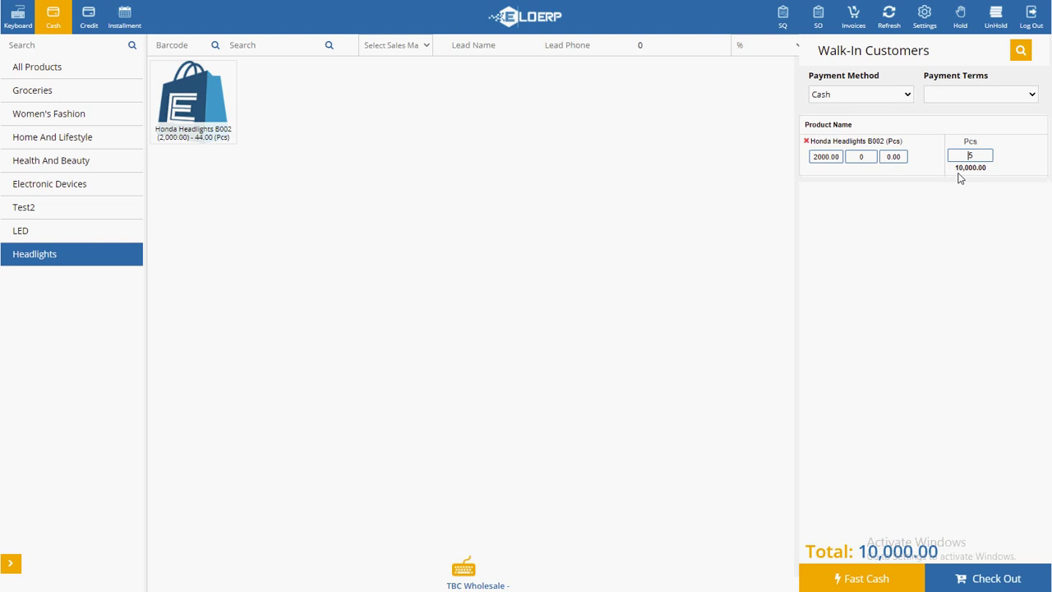
{"action": "left_click_drag", "start_coordinate": [959, 176], "coordinate": [1000, 173]}
Step: Set the unit price of the 5-piece cart line to 2100 and dismiss the browser notification
{"action": "left_click", "coordinate": [826, 156]}
{"action": "double_click", "coordinate": [826, 156]}
{"action": "type", "text": "2100"}
{"action": "left_click", "coordinate": [1029, 535]}
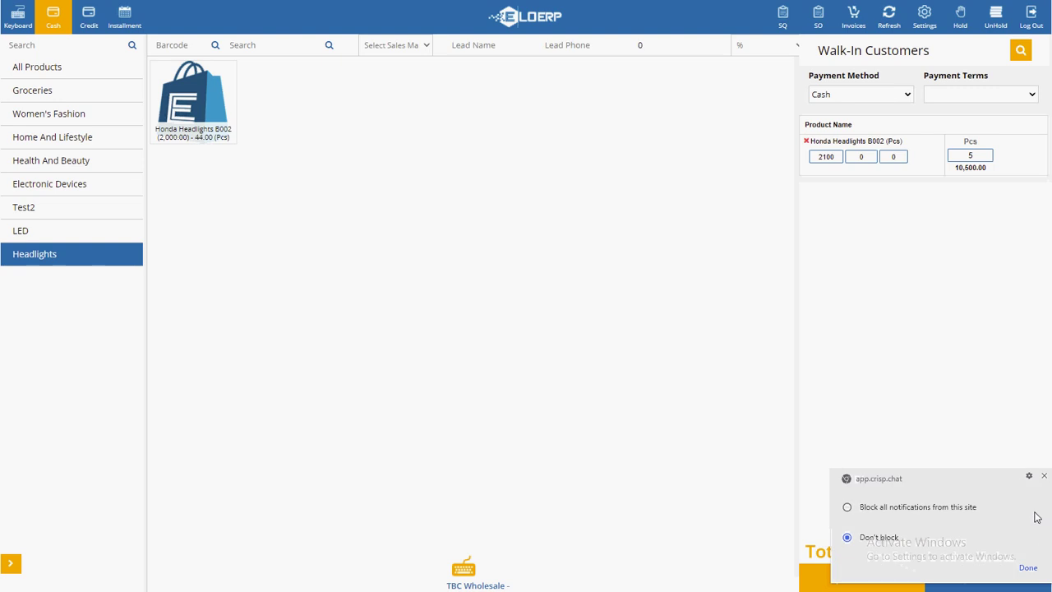
{"action": "left_click", "coordinate": [1044, 477]}
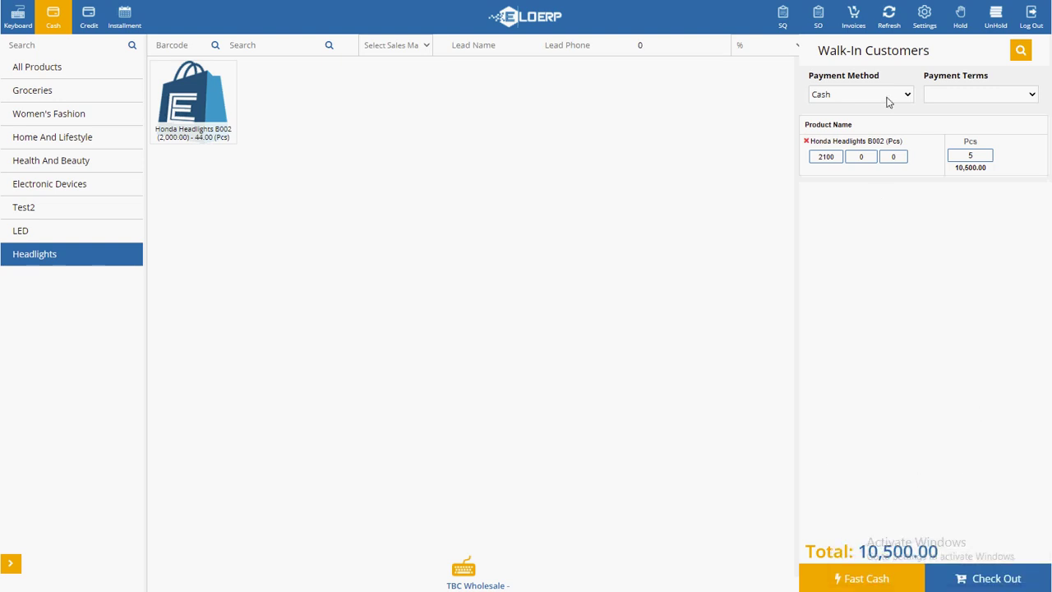
Step: Review the walk-in customer, discount and lead fields of the POS sale, and open the salesman list
{"action": "left_click_drag", "start_coordinate": [826, 53], "coordinate": [952, 48]}
{"action": "left_click", "coordinate": [769, 112]}
{"action": "left_click", "coordinate": [750, 41]}
{"action": "left_click", "coordinate": [671, 51]}
{"action": "left_click", "coordinate": [488, 49]}
{"action": "left_click", "coordinate": [474, 49]}
{"action": "left_click", "coordinate": [400, 46]}
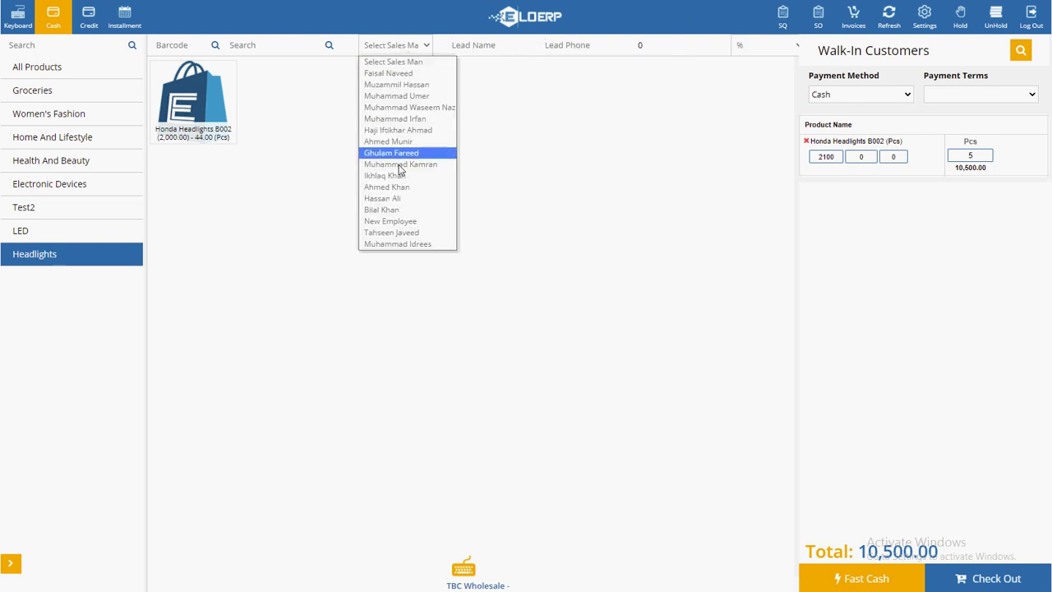
Step: Assign the second salesman in the staff list to the walk-in headlights sale
{"action": "left_click", "coordinate": [377, 47]}
{"action": "left_click", "coordinate": [380, 49]}
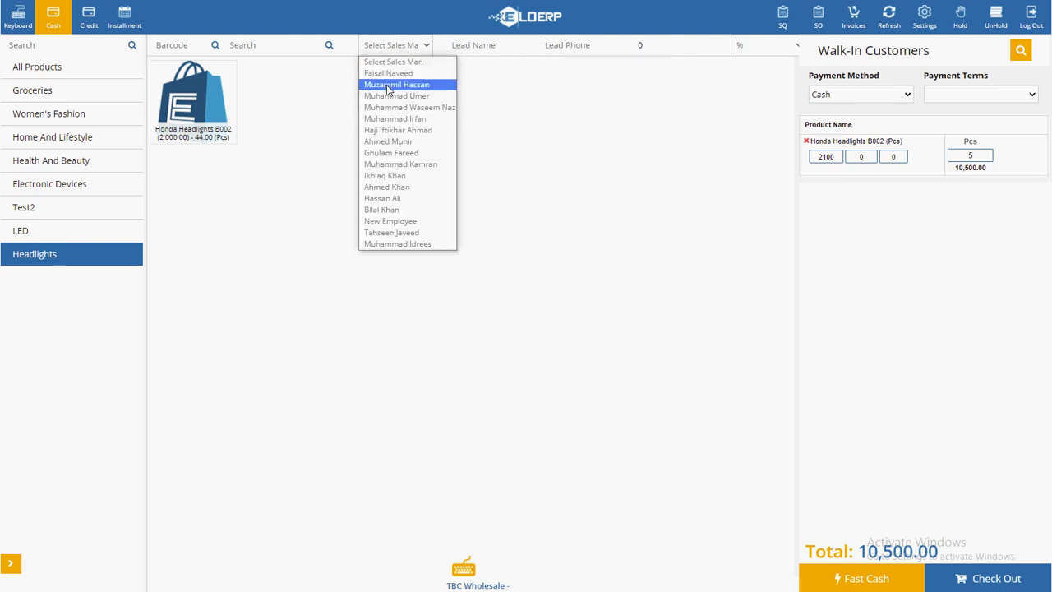
{"action": "left_click", "coordinate": [388, 85]}
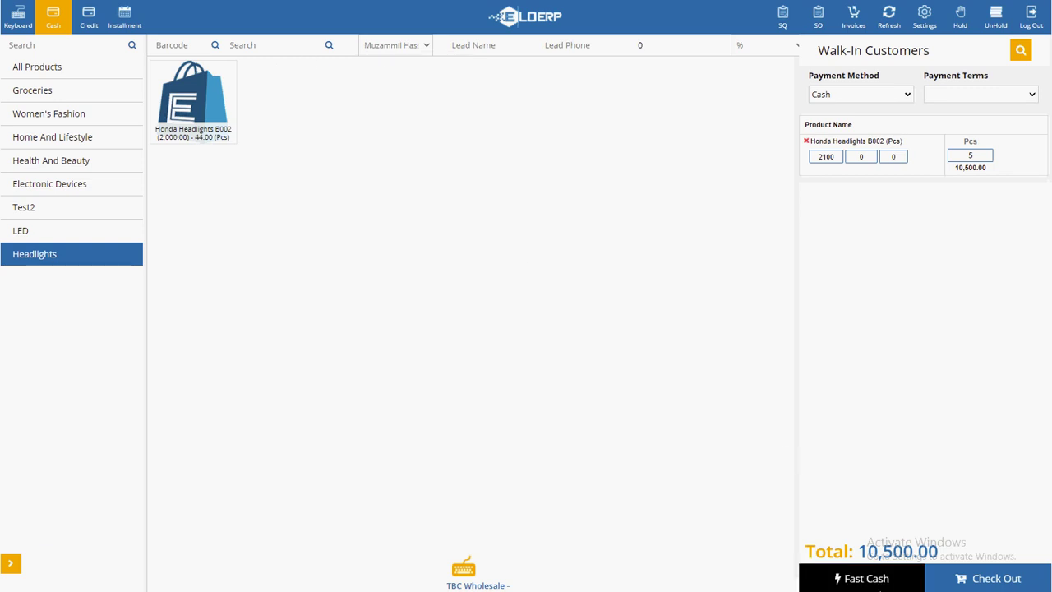
Step: Complete the headlights sale as Fast Cash, cancel printing and close the sales invoice window
{"action": "left_click", "coordinate": [861, 578]}
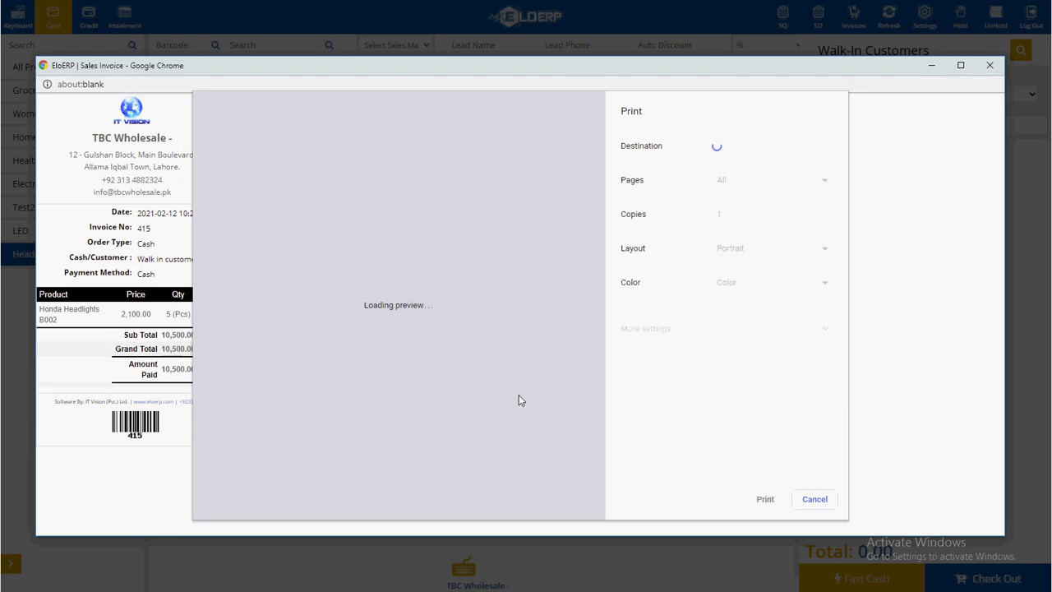
{"action": "left_click", "coordinate": [819, 504]}
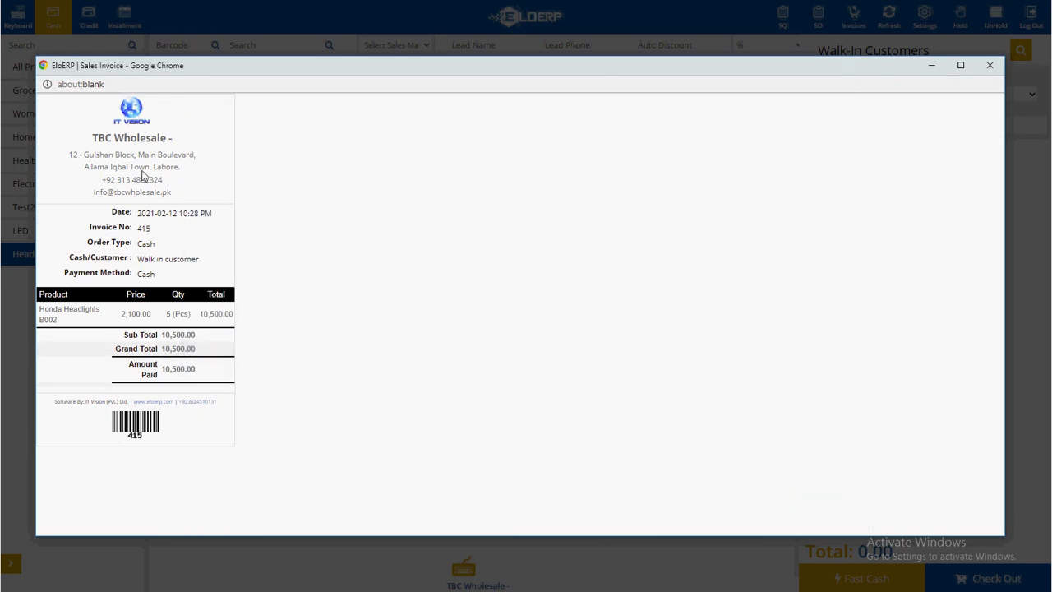
{"action": "left_click", "coordinate": [989, 65]}
{"action": "left_click", "coordinate": [679, 123]}
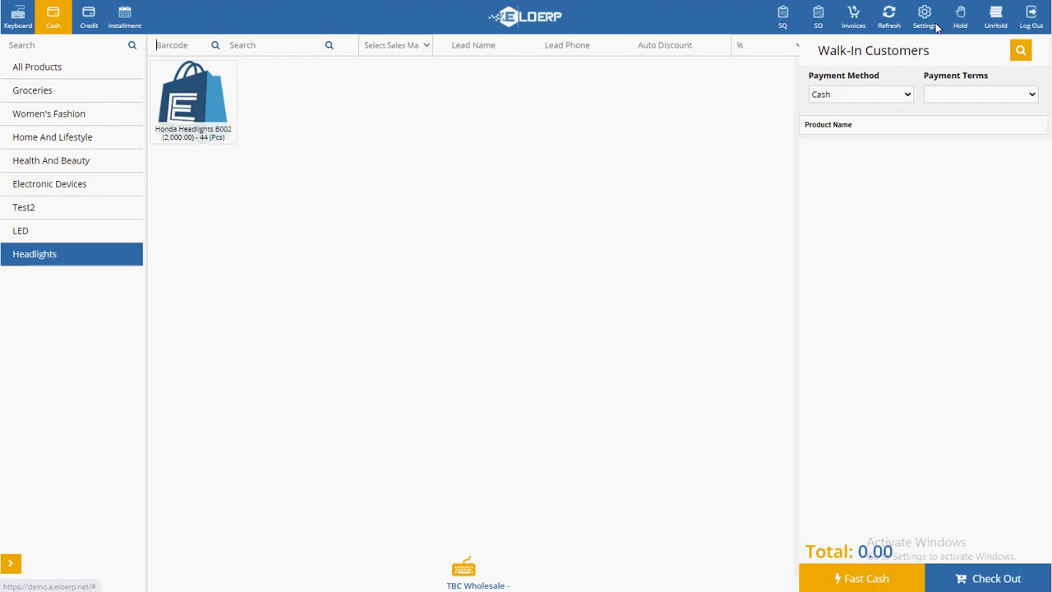
Step: Set the print invoice size to Blue Template in the general settings
{"action": "left_click", "coordinate": [924, 18]}
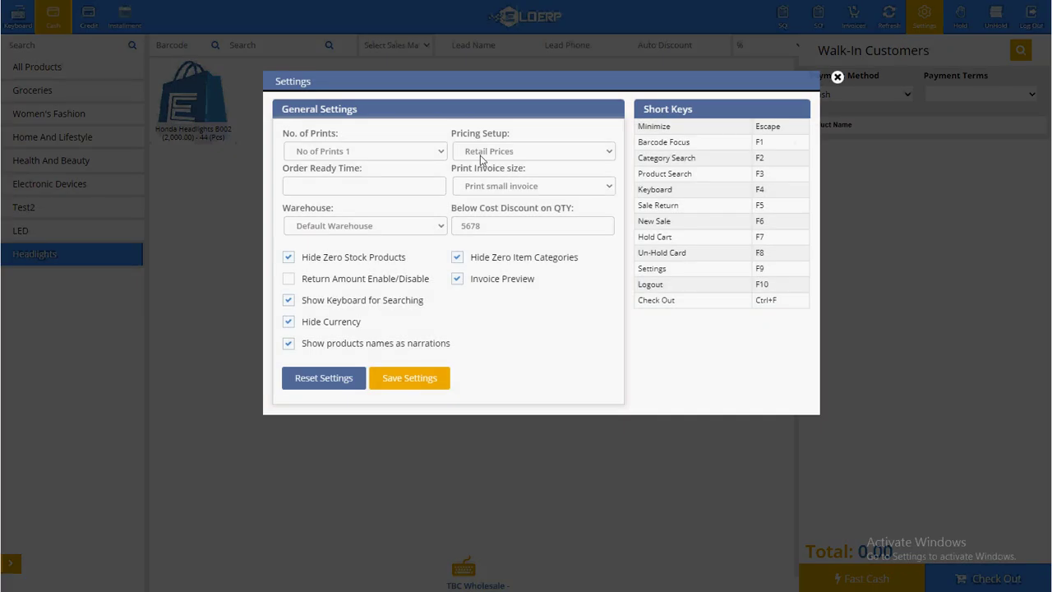
{"action": "left_click", "coordinate": [487, 186]}
{"action": "left_click", "coordinate": [489, 262]}
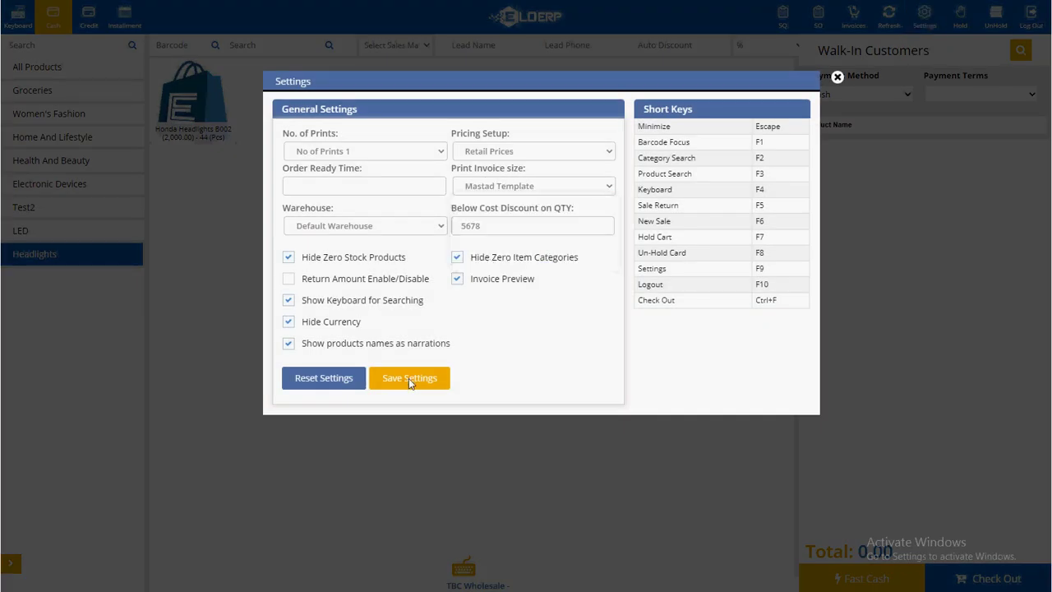
{"action": "left_click", "coordinate": [493, 184]}
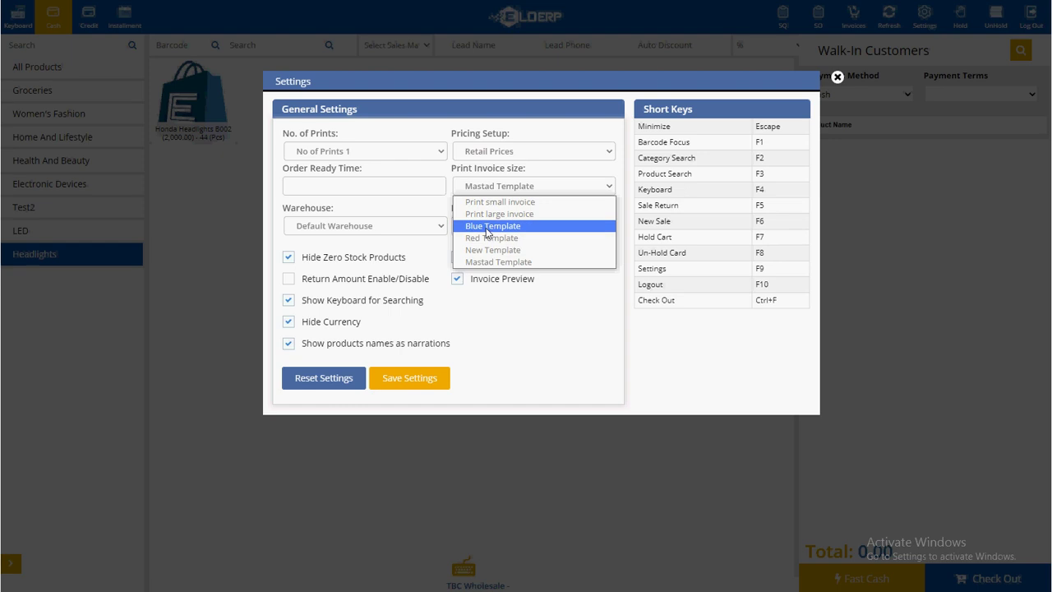
{"action": "left_click", "coordinate": [490, 226]}
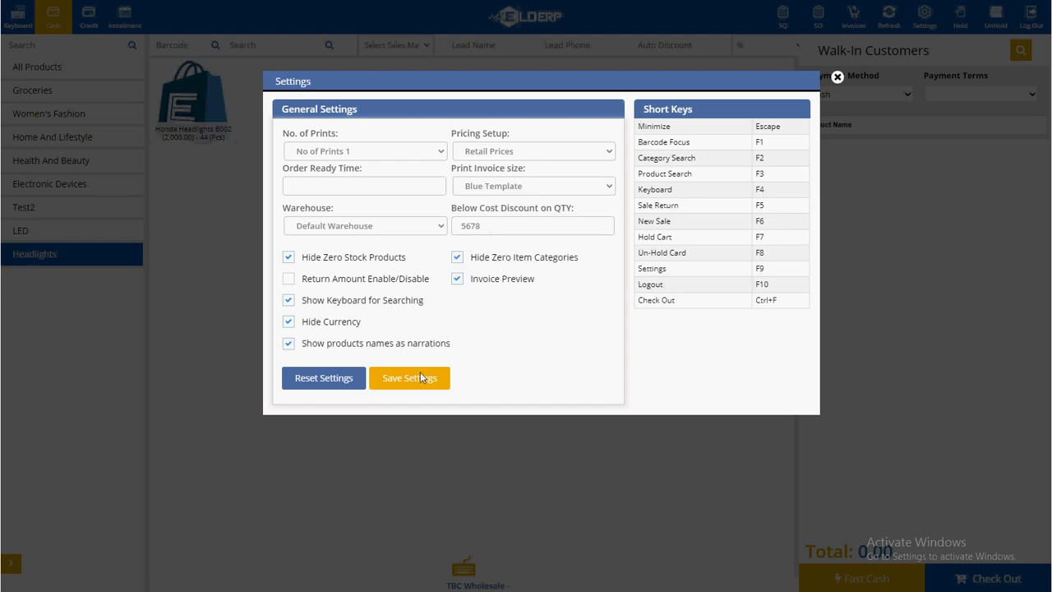
{"action": "left_click", "coordinate": [838, 78]}
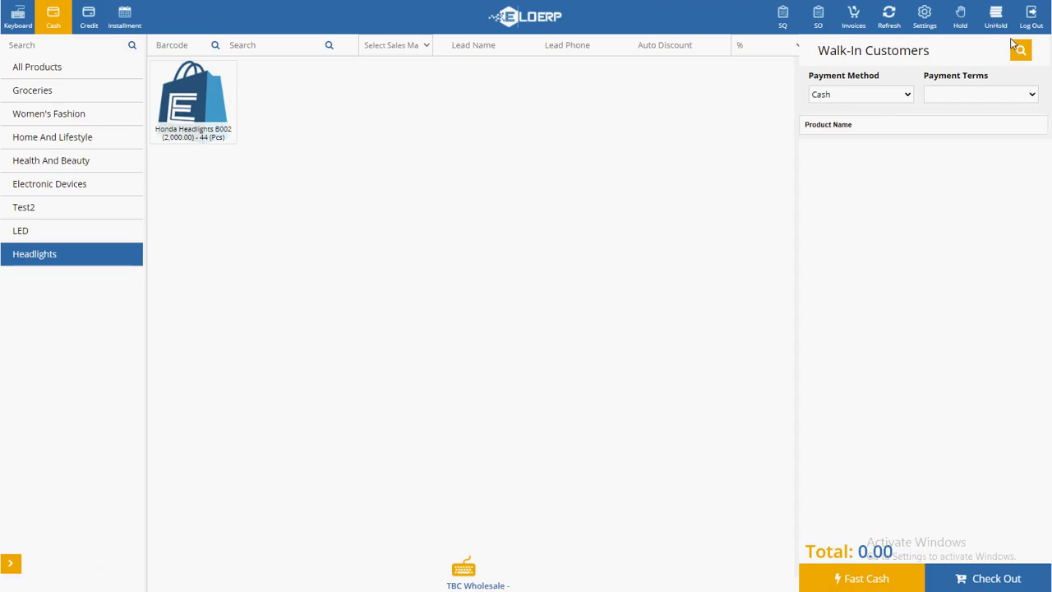
Step: Search the customer list by name and select the matching customer who has a profile photo
{"action": "left_click", "coordinate": [1016, 48]}
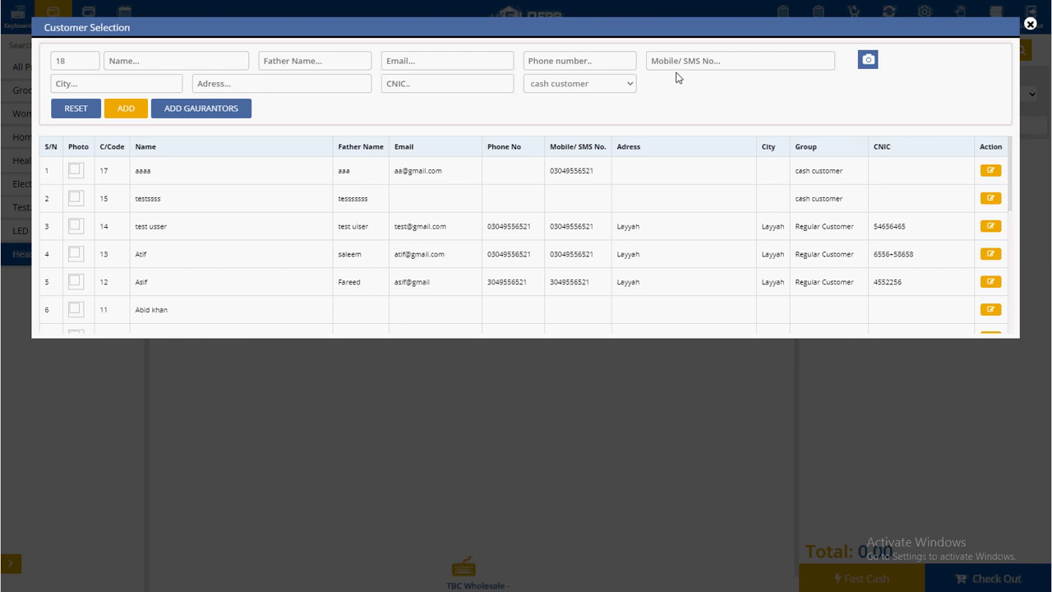
{"action": "left_click", "coordinate": [173, 61]}
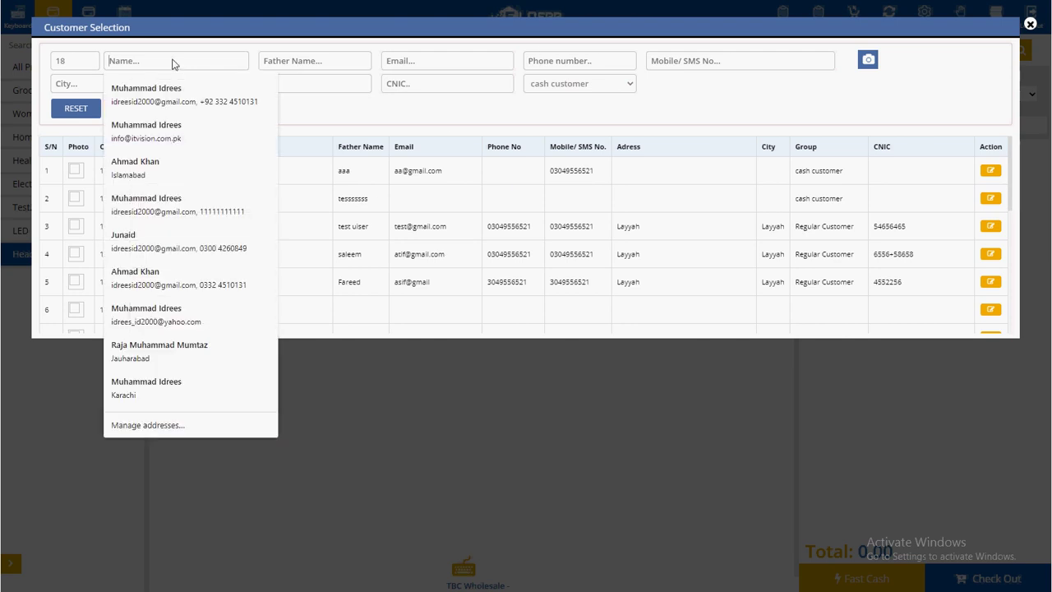
{"action": "type", "text": "muhammad"}
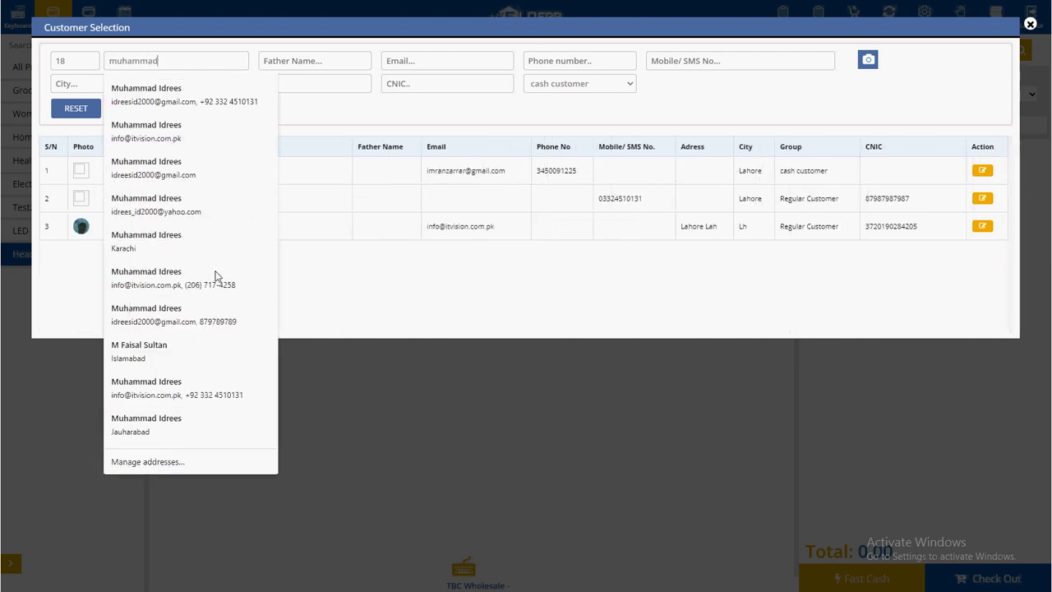
{"action": "left_click", "coordinate": [380, 282]}
{"action": "double_click", "coordinate": [279, 228]}
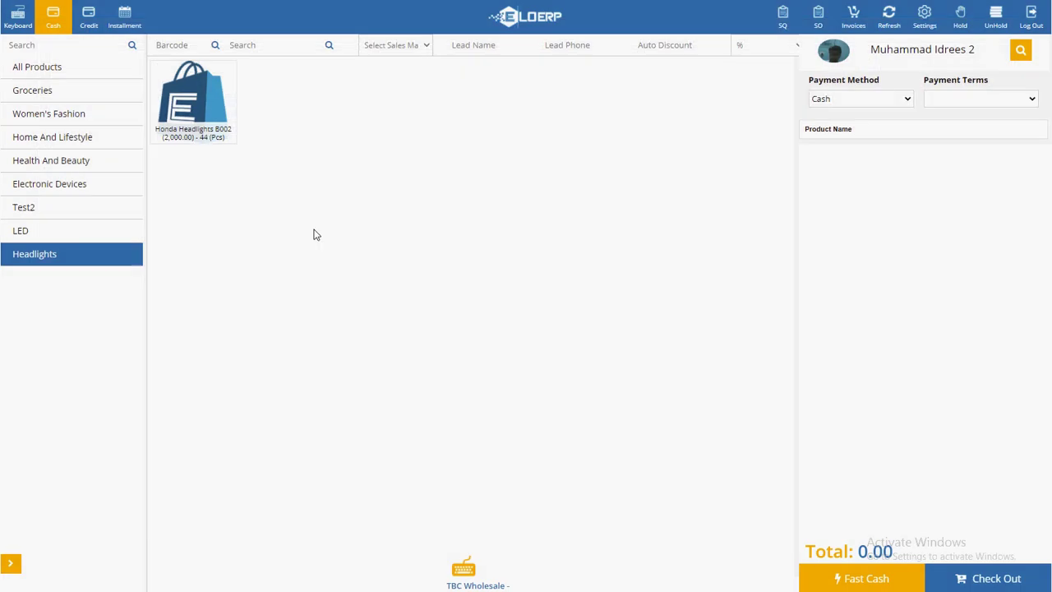
Step: Add one Honda Headlights B002, one Pepsi 2 litre, one A4tech mouse-G300 NS and two Honda Headlights B001 2001 to the cart
{"action": "left_click", "coordinate": [219, 82]}
{"action": "left_click", "coordinate": [35, 70]}
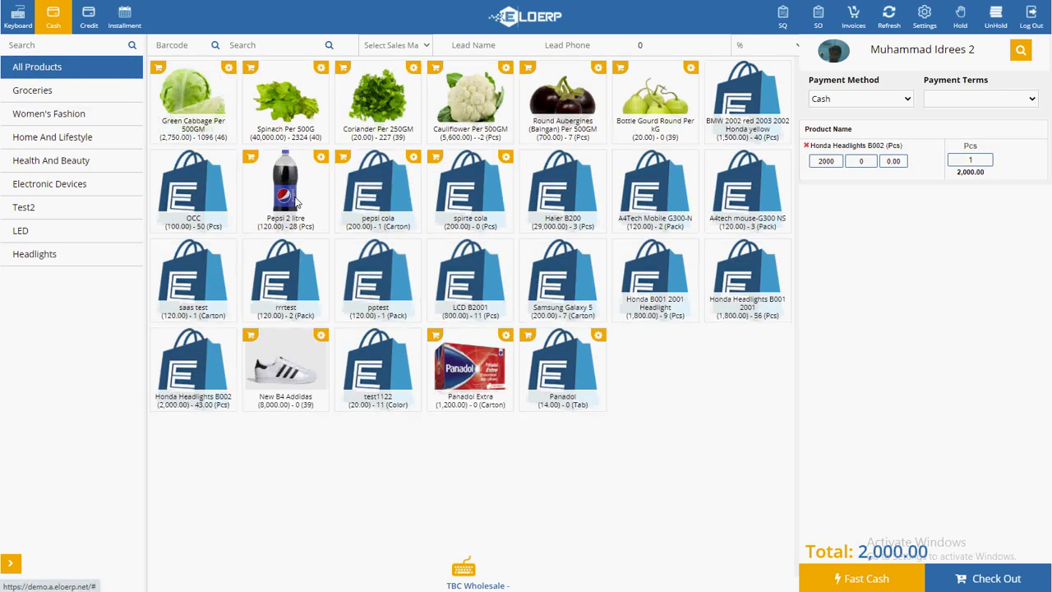
{"action": "left_click", "coordinate": [296, 201]}
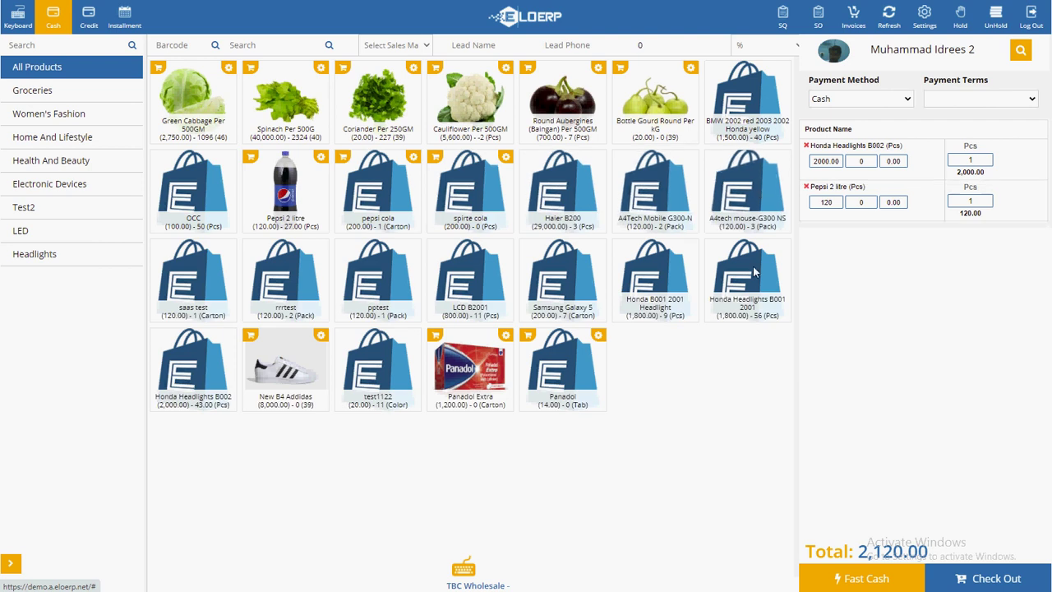
{"action": "left_click", "coordinate": [747, 187]}
{"action": "left_click", "coordinate": [749, 273]}
{"action": "left_click", "coordinate": [750, 273]}
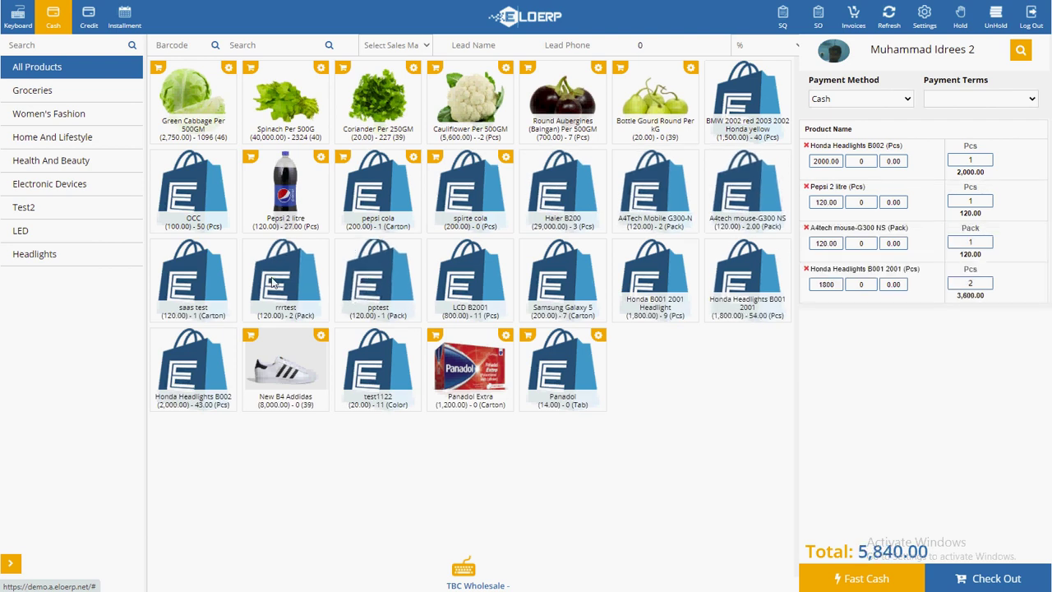
Step: Add one BMW 2002 red 2003 2002 Honda yellow and one OCC from the Electronic Devices category to the cart
{"action": "left_click", "coordinate": [57, 185]}
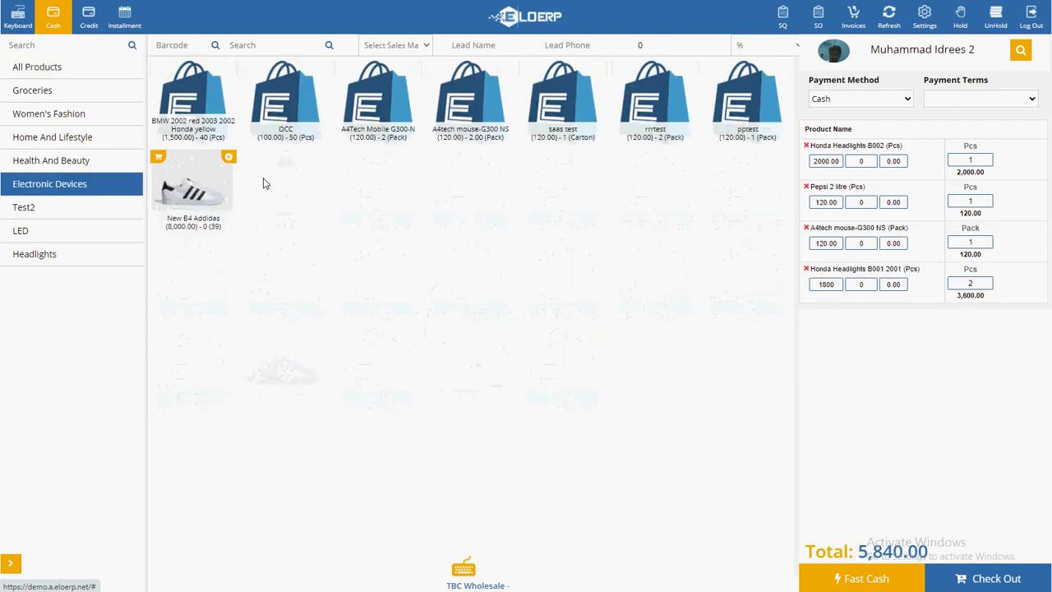
{"action": "left_click", "coordinate": [193, 94]}
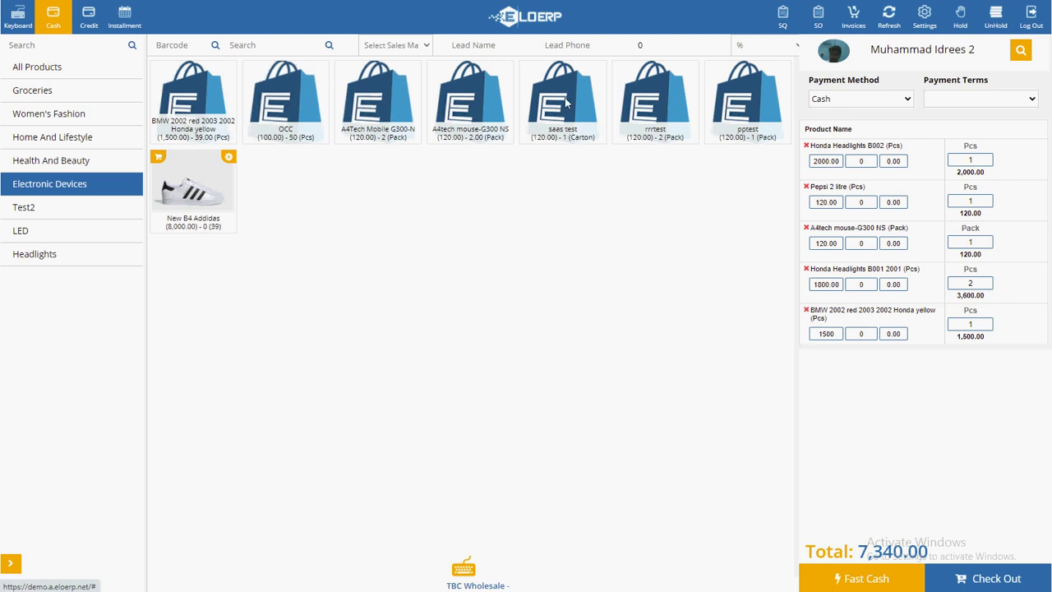
{"action": "left_click", "coordinate": [286, 95]}
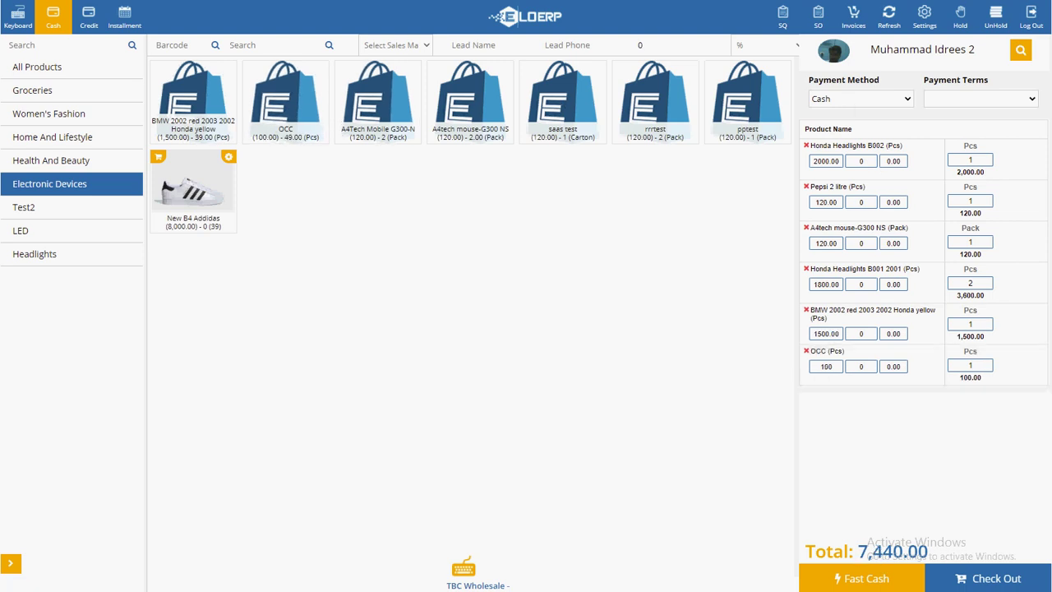
Step: Proceed to checkout for the cart and enter 10000 as the cash paid
{"action": "left_click", "coordinate": [985, 578]}
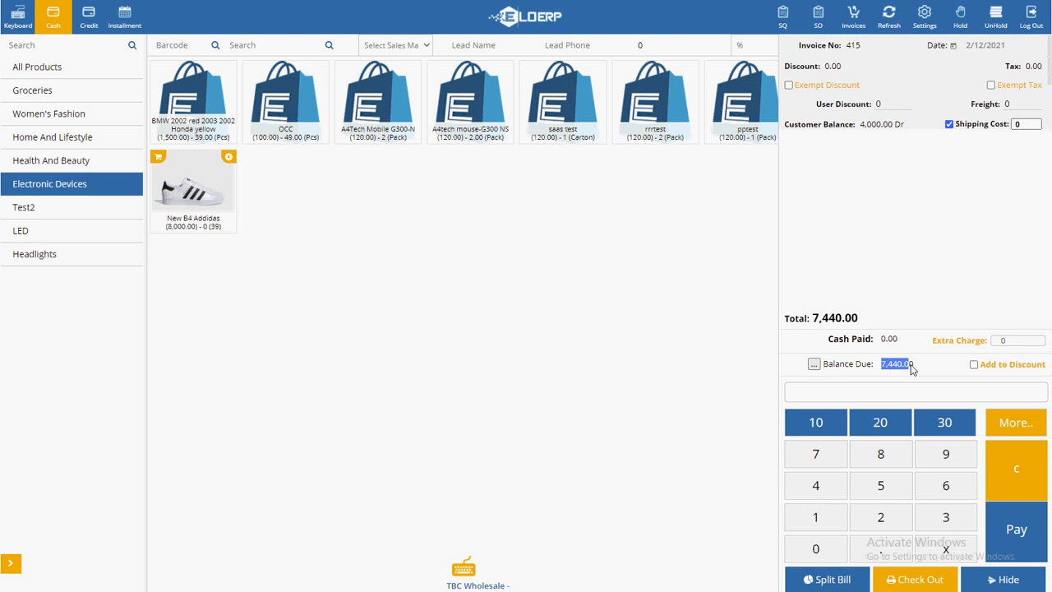
{"action": "left_click", "coordinate": [818, 520]}
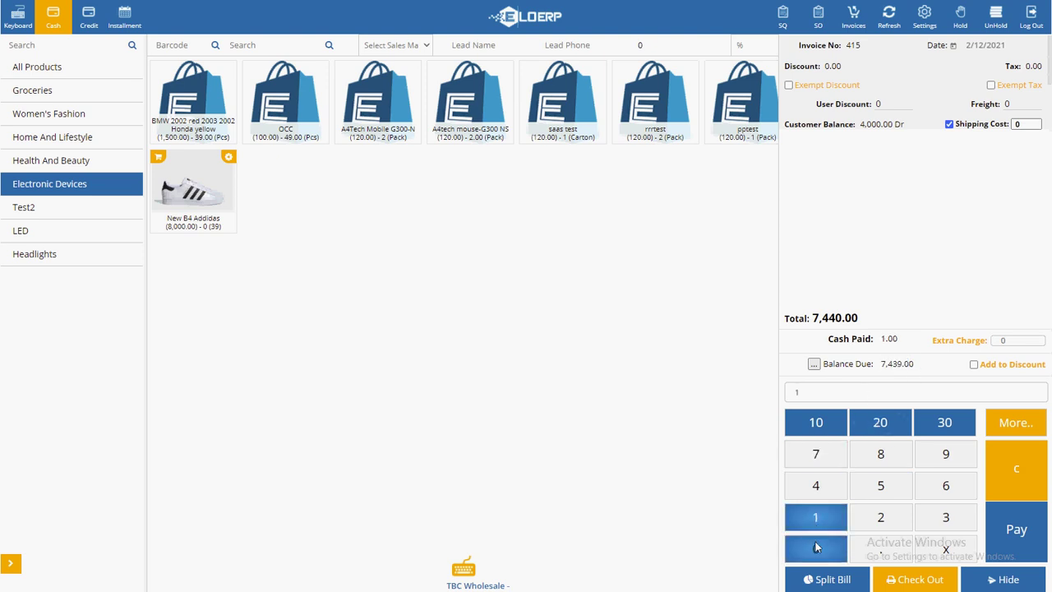
{"action": "left_click", "coordinate": [819, 552]}
{"action": "left_click", "coordinate": [818, 551]}
{"action": "left_click", "coordinate": [818, 551]}
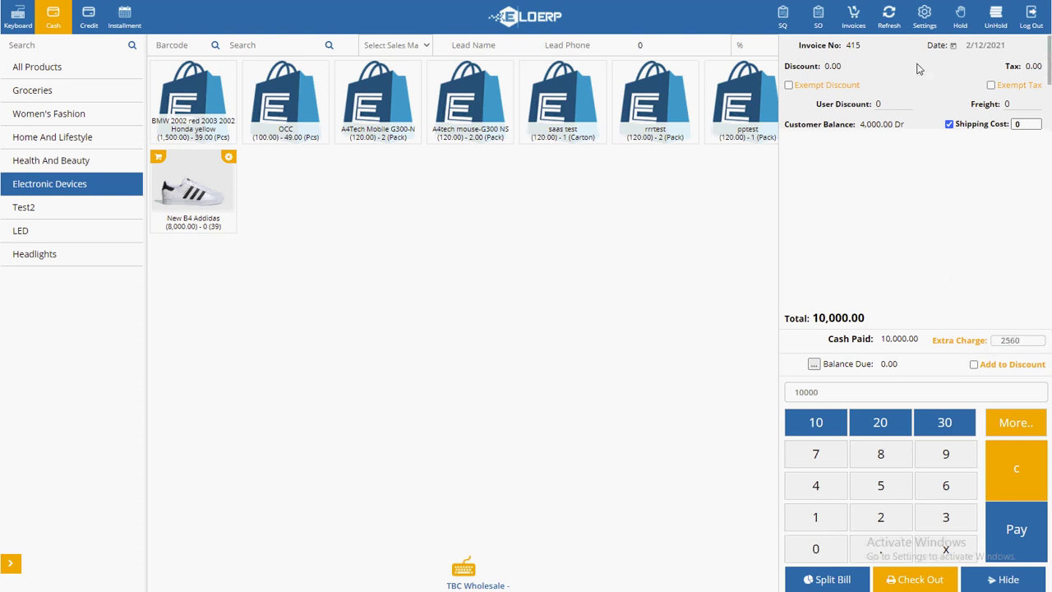
Step: Enable the Return Amount option in the general settings and save the settings
{"action": "left_click", "coordinate": [924, 17]}
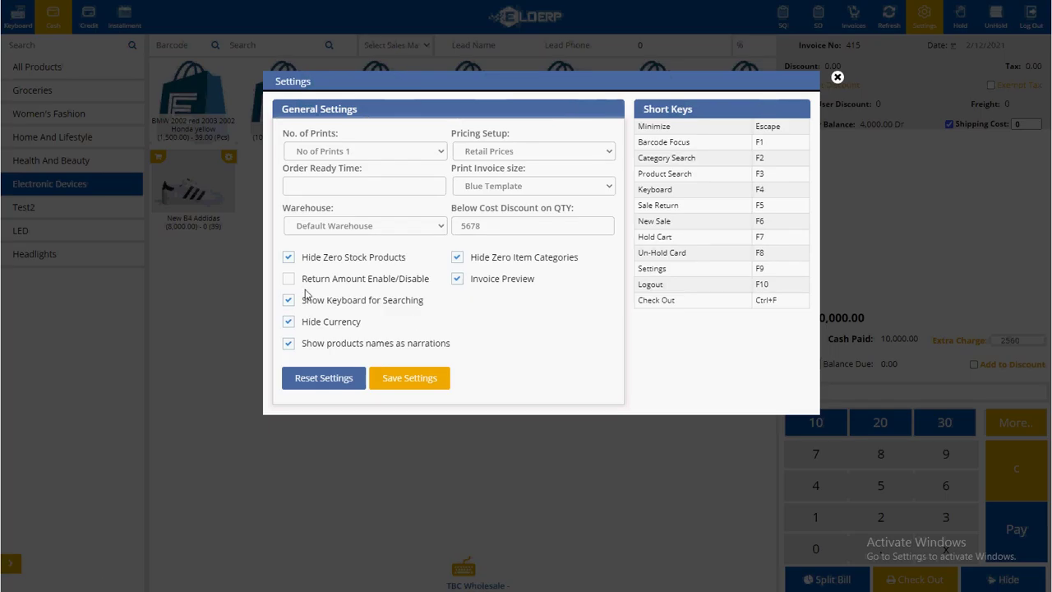
{"action": "left_click", "coordinate": [413, 387]}
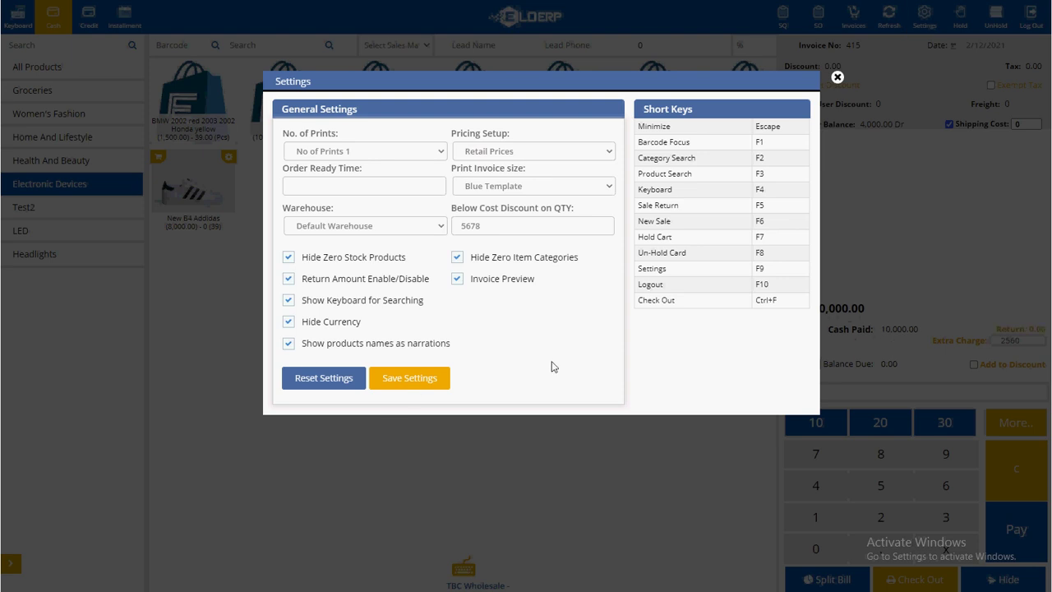
{"action": "left_click", "coordinate": [426, 379]}
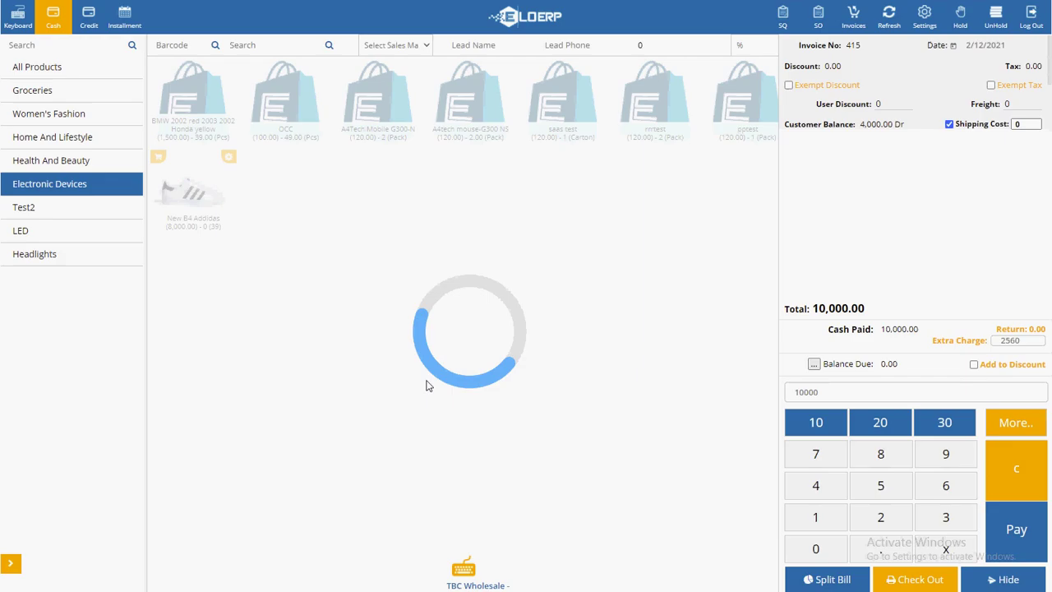
Step: Clear the extra charge and the cash paid, hide the checkout pane and reset the sale to Walk-In Customers
{"action": "left_click", "coordinate": [1005, 340]}
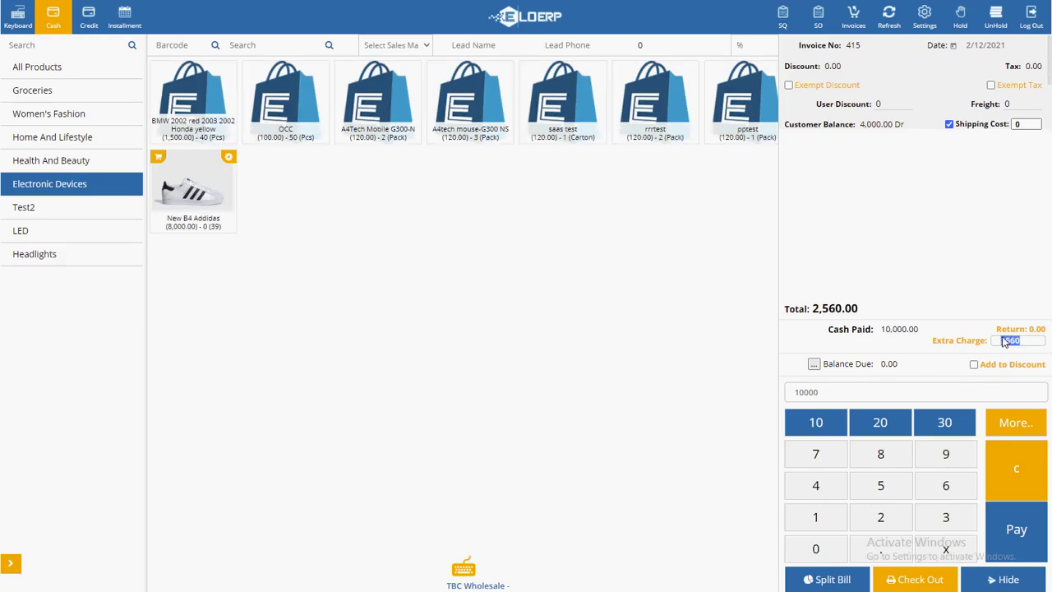
{"action": "key", "text": "BackSpace"}
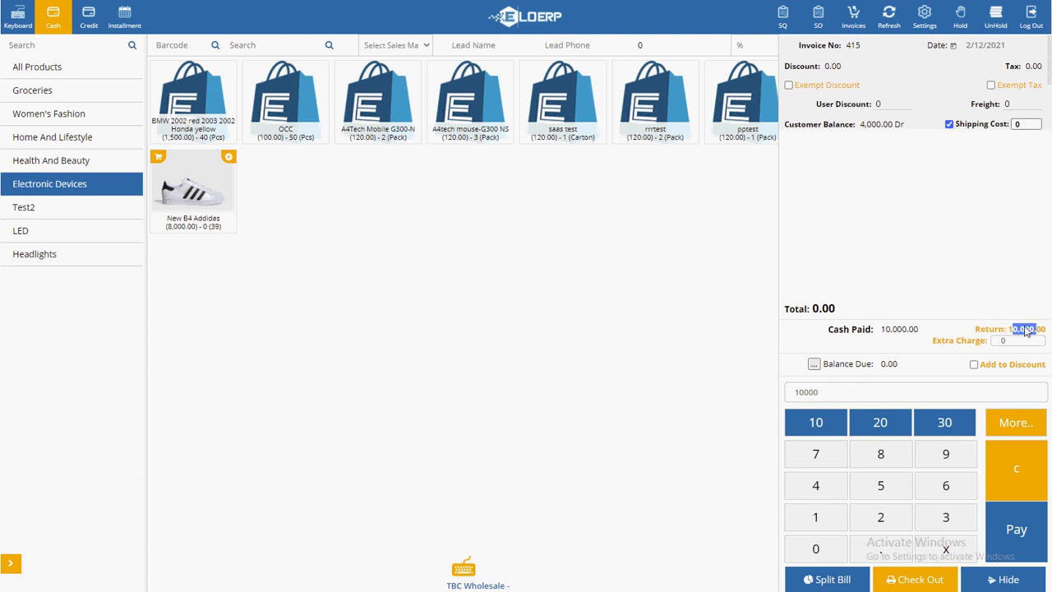
{"action": "key", "text": "BackSpace"}
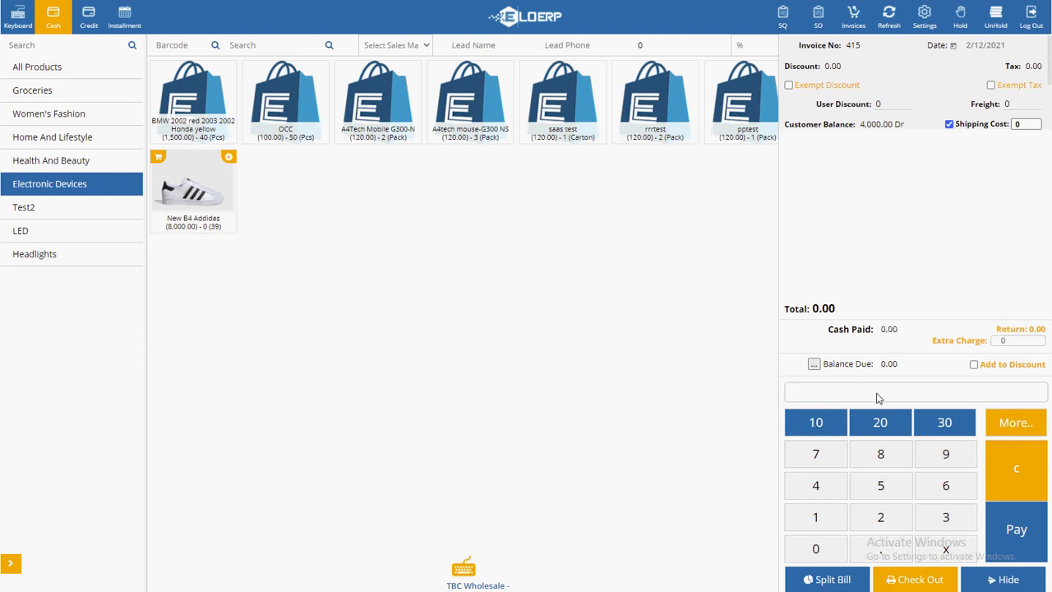
{"action": "left_click", "coordinate": [1004, 579]}
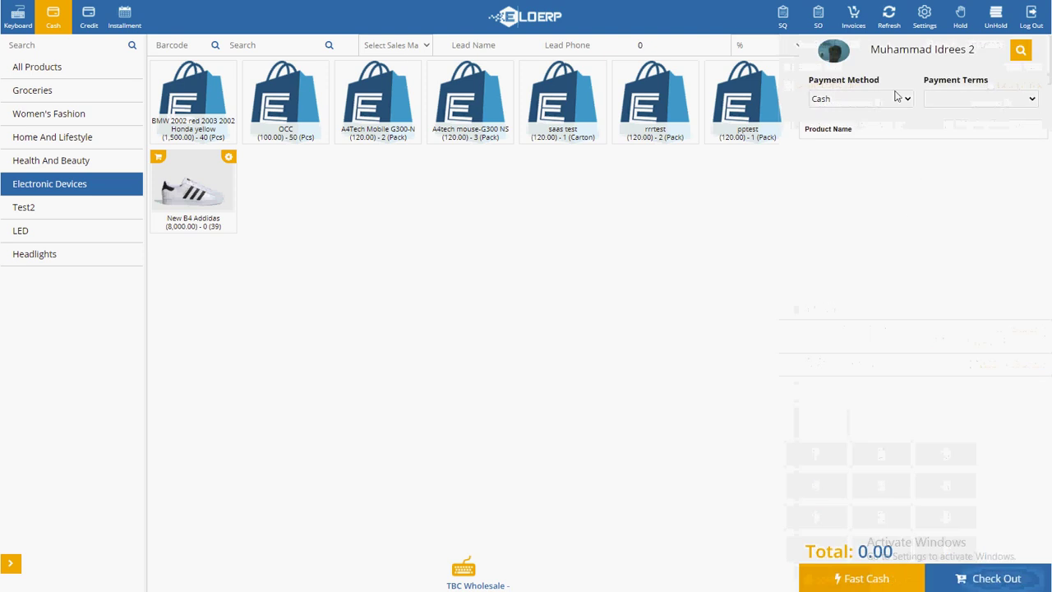
{"action": "left_click", "coordinate": [896, 31]}
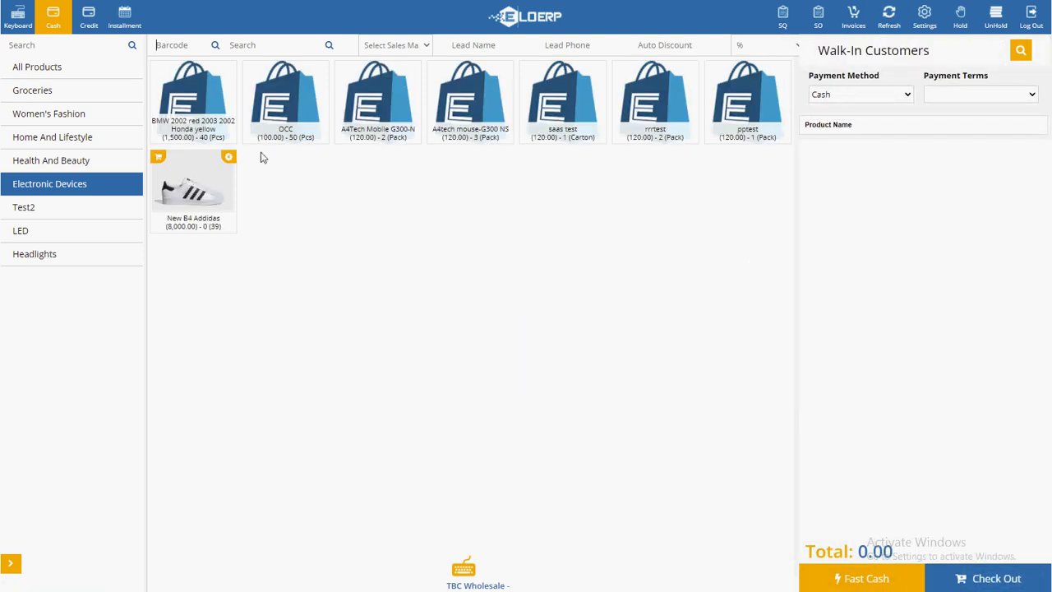
Step: Add one BMW 2002 red 2003 2002 Honda yellow, one OCC, one A4Tech Mobile G300-N and two A4tech mouse-G300 NS to the cart
{"action": "left_click", "coordinate": [300, 100]}
{"action": "left_click", "coordinate": [378, 100]}
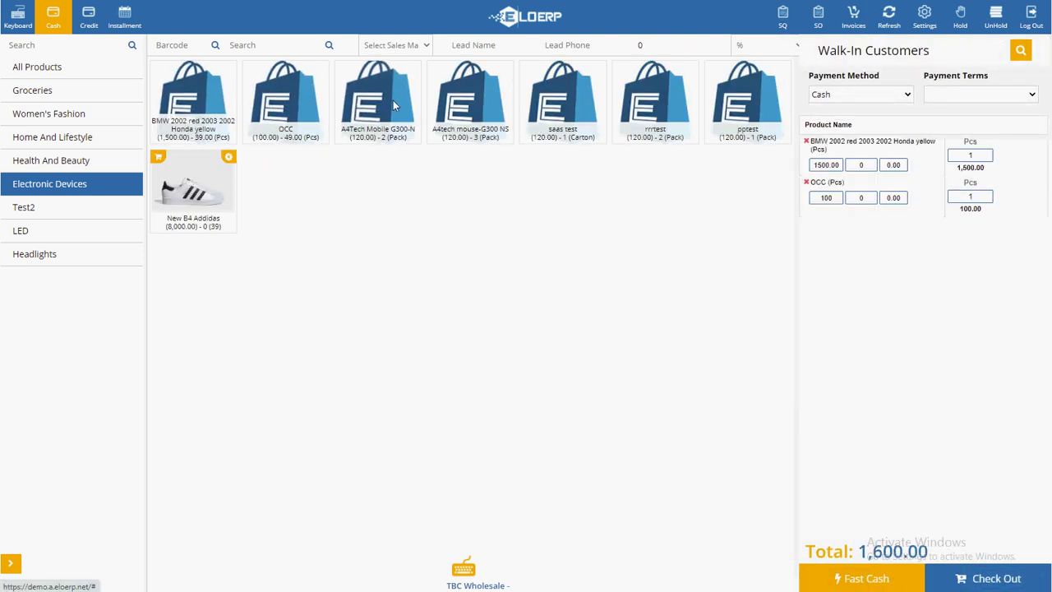
{"action": "double_click", "coordinate": [489, 110]}
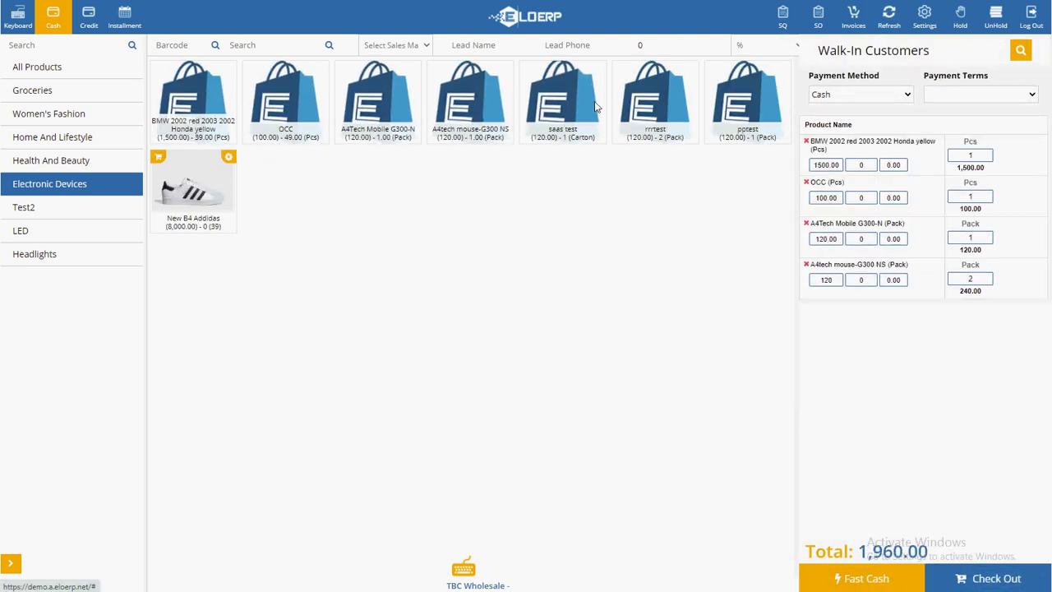
Step: Add two pieces of Honda Headlights B002 from the Headlights category to the cart
{"action": "left_click", "coordinate": [50, 254]}
{"action": "double_click", "coordinate": [194, 99]}
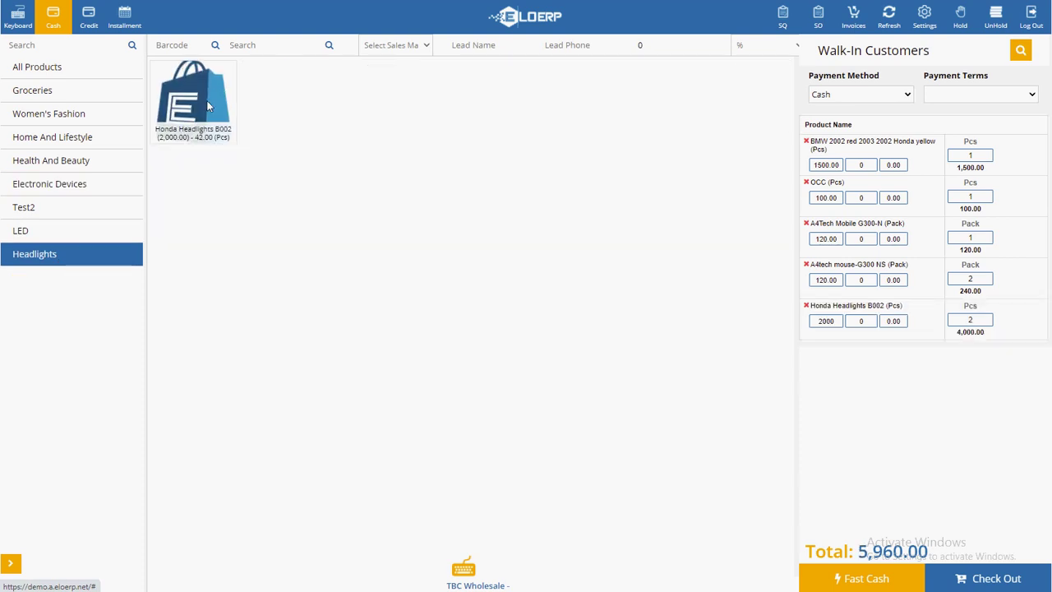
{"action": "left_click_drag", "start_coordinate": [858, 553], "coordinate": [919, 553]}
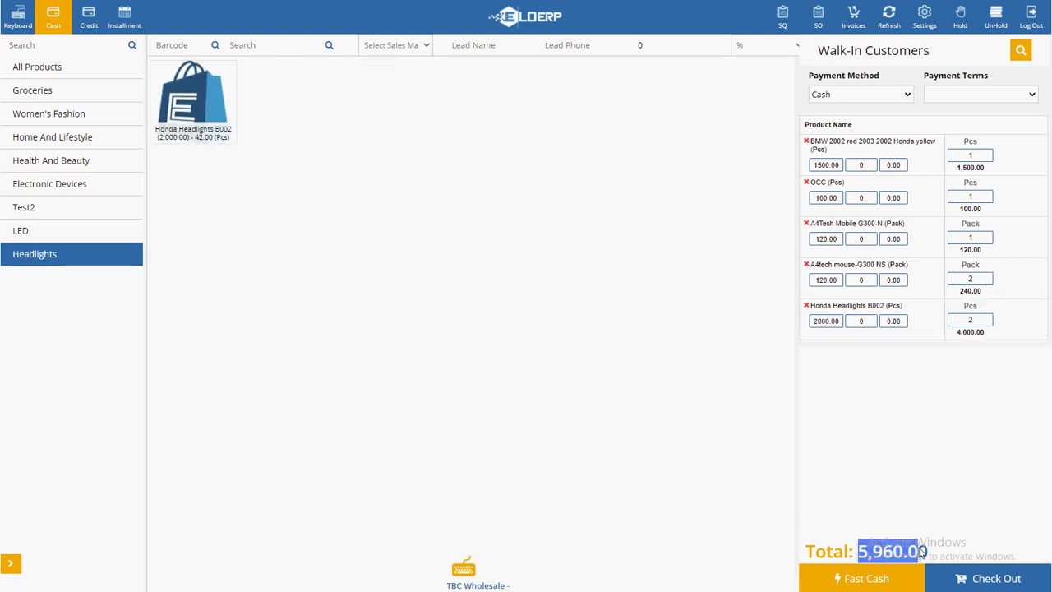
Step: Check out the walk-in cart with 10000 cash paid and cancel printing of the sales invoice
{"action": "left_click", "coordinate": [992, 579]}
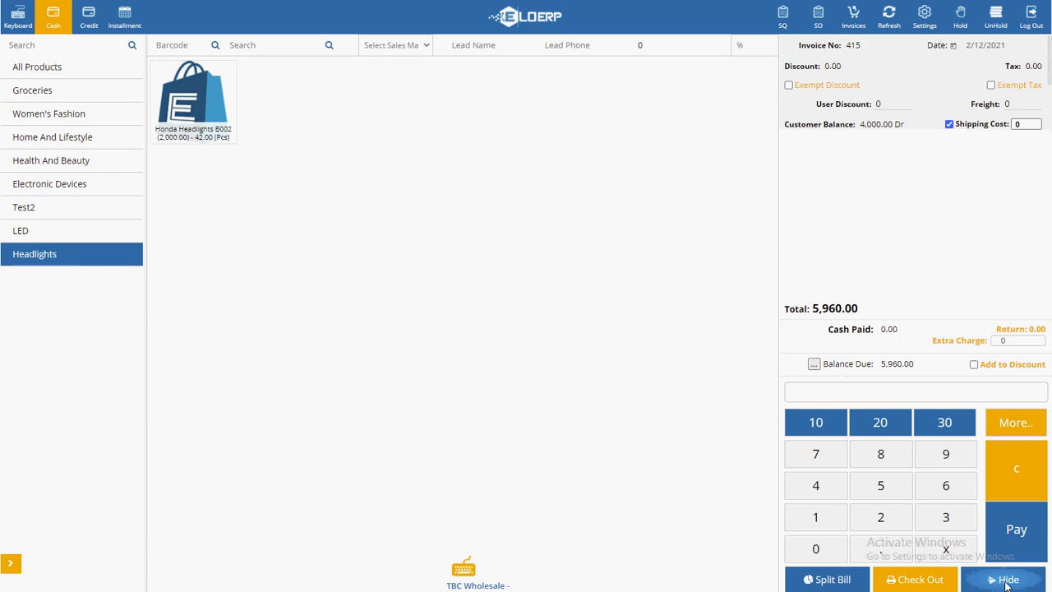
{"action": "left_click_drag", "start_coordinate": [878, 365], "coordinate": [907, 365]}
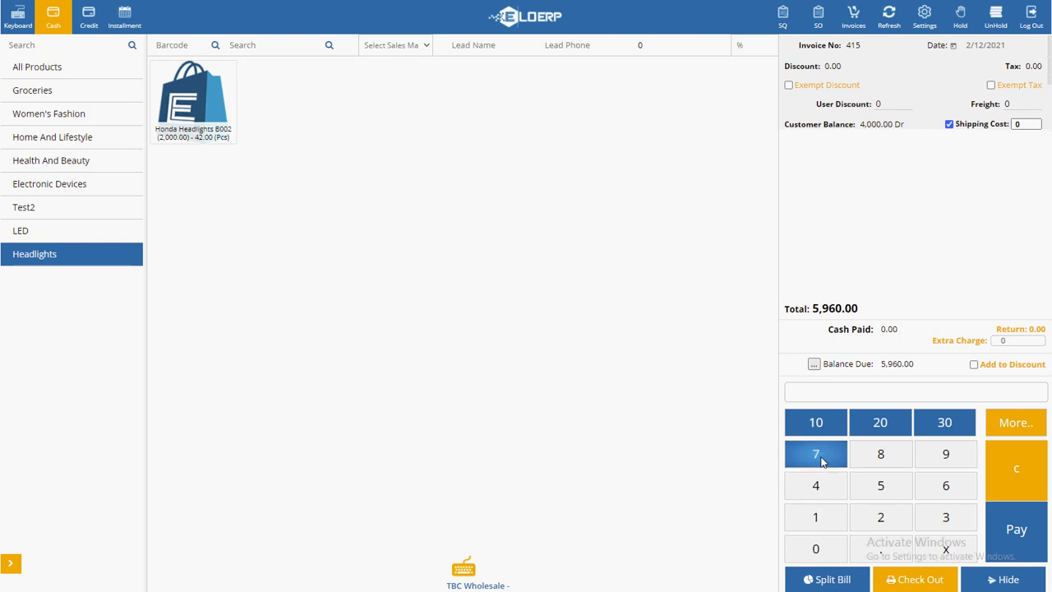
{"action": "left_click", "coordinate": [822, 517]}
{"action": "left_click", "coordinate": [819, 549]}
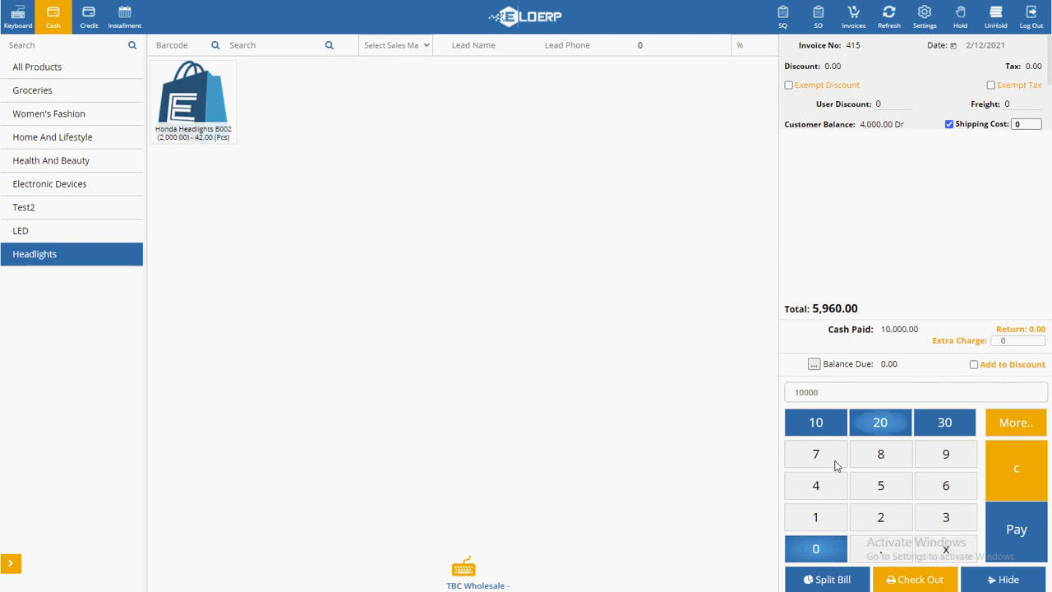
{"action": "left_click", "coordinate": [904, 578]}
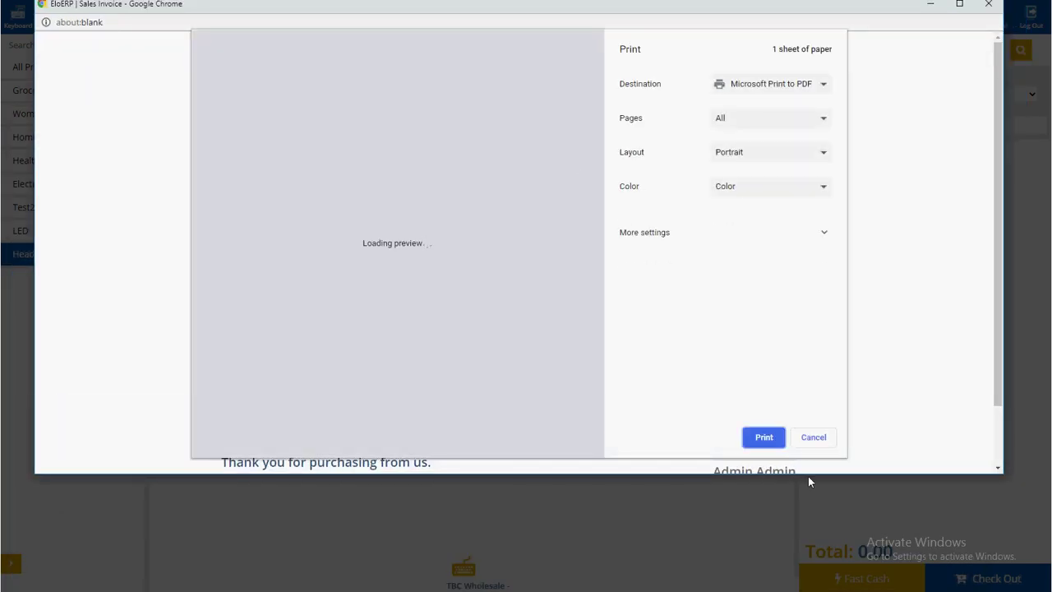
{"action": "left_click", "coordinate": [814, 438]}
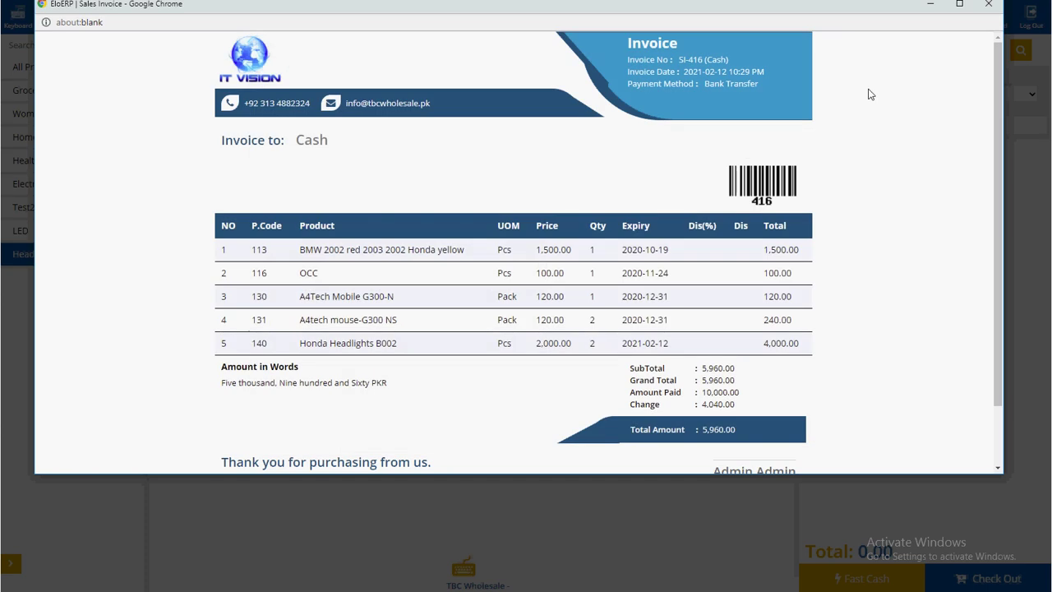
Step: Examine the enlarged invoice's change, amount in words, thank-you line and cashier name, and close the invoice and its summary
{"action": "left_click", "coordinate": [960, 6]}
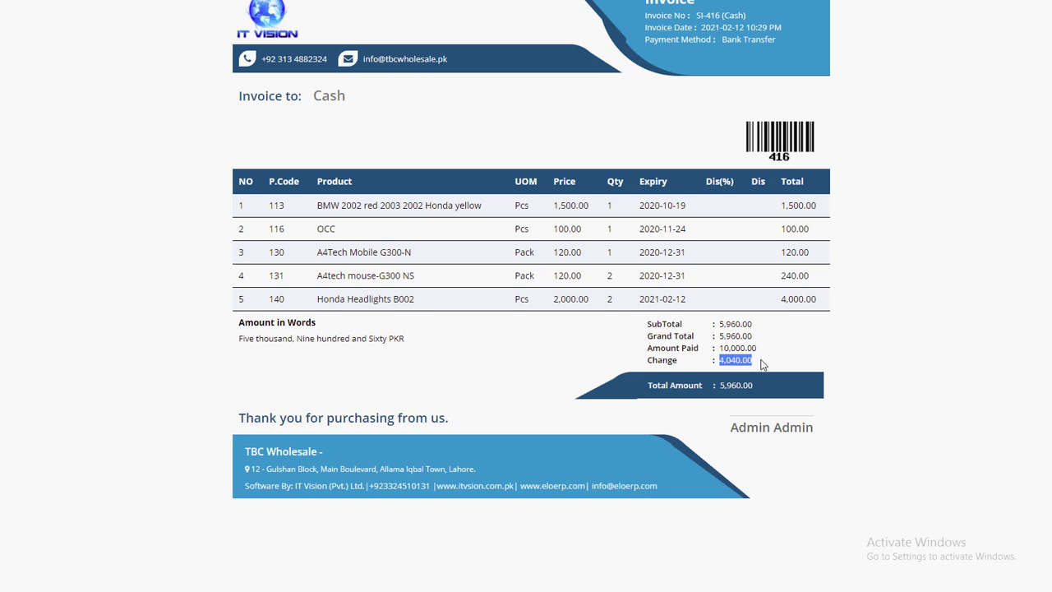
{"action": "left_click_drag", "start_coordinate": [242, 343], "coordinate": [429, 344]}
{"action": "left_click_drag", "start_coordinate": [240, 421], "coordinate": [578, 424]}
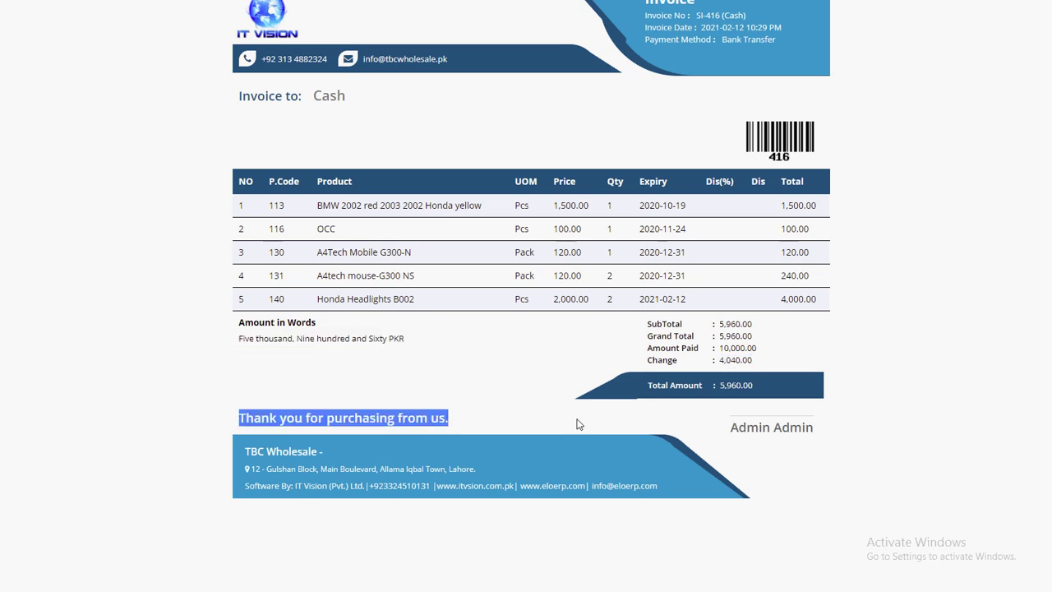
{"action": "left_click_drag", "start_coordinate": [728, 445], "coordinate": [809, 431]}
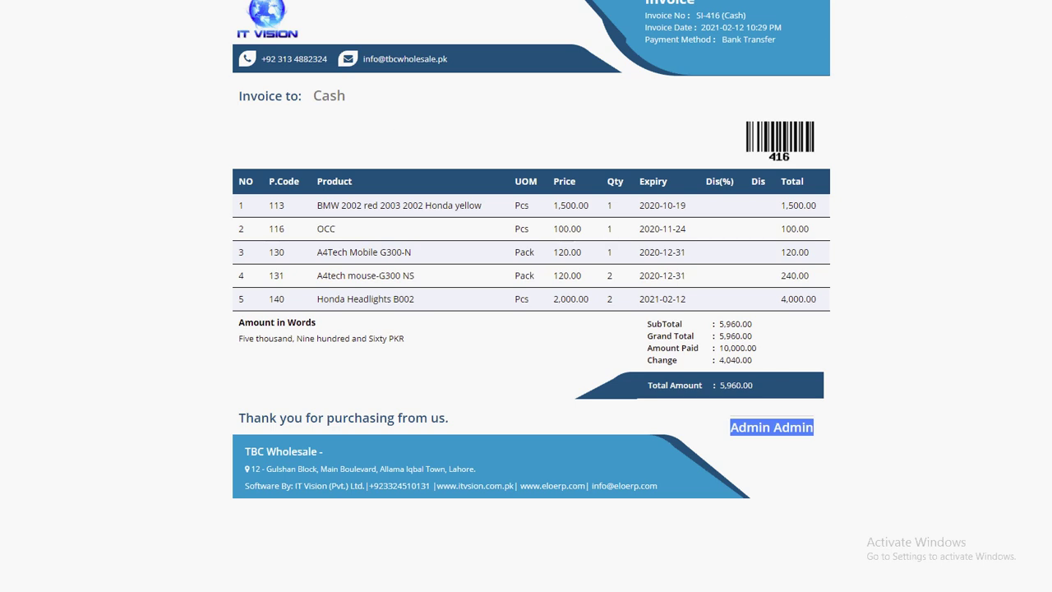
{"action": "key", "text": "ctrl+w"}
{"action": "left_click", "coordinate": [681, 125]}
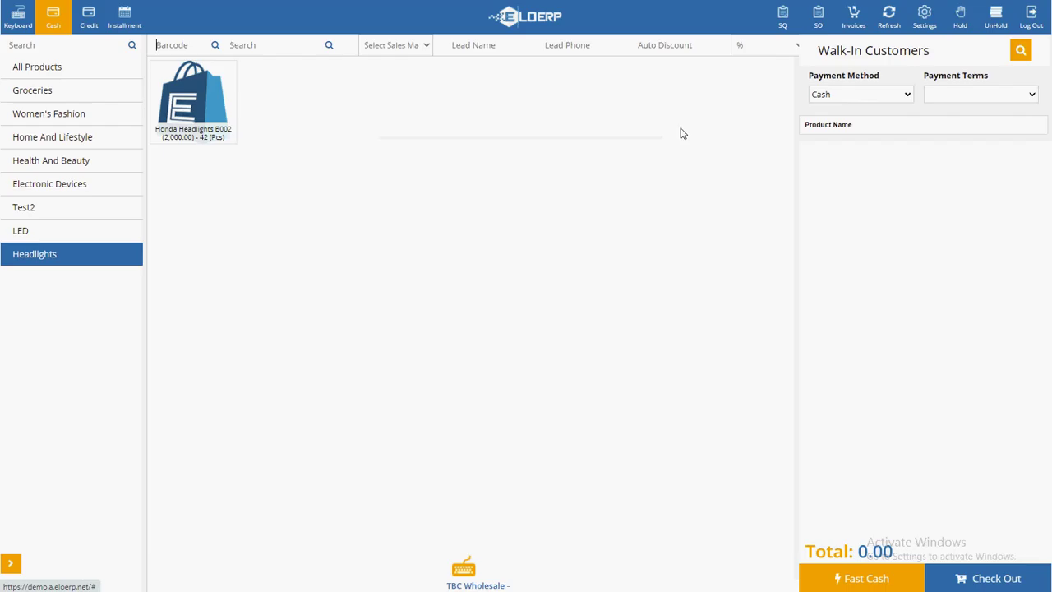
Step: Search all products for honda and add one Honda B001 2001 Headlight, one Honda Headlights B001 2001 and one Honda Headlights B002 to the cart
{"action": "left_click", "coordinate": [66, 66]}
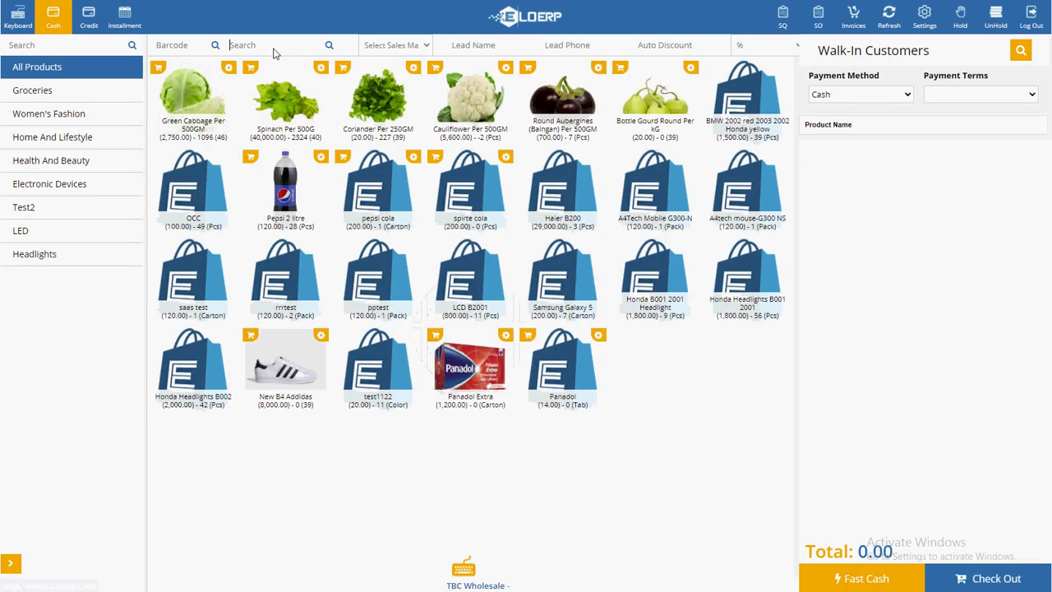
{"action": "left_click", "coordinate": [177, 52]}
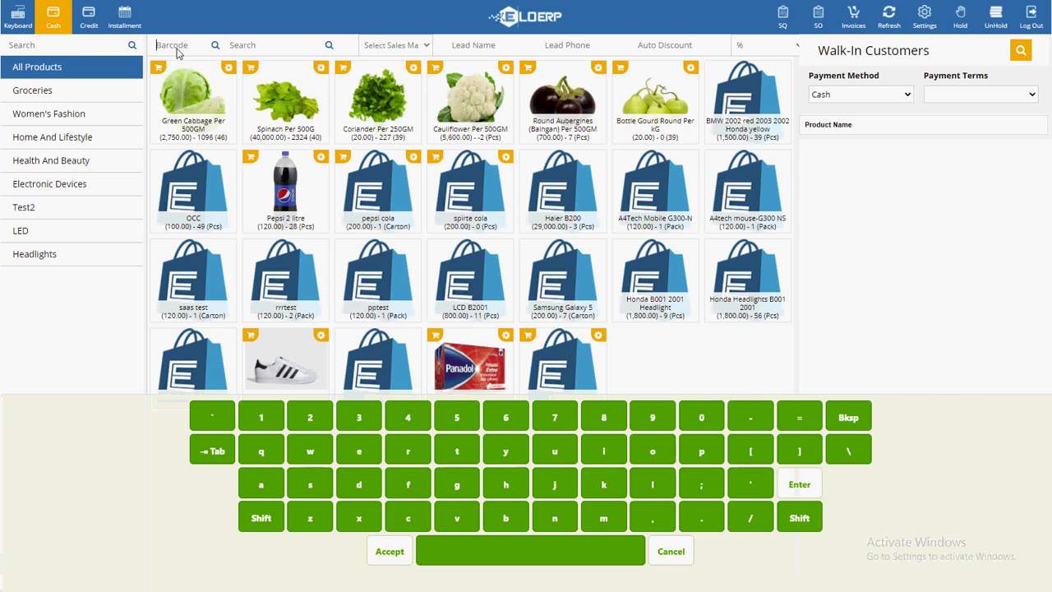
{"action": "left_click", "coordinate": [110, 307]}
{"action": "left_click", "coordinate": [244, 47]}
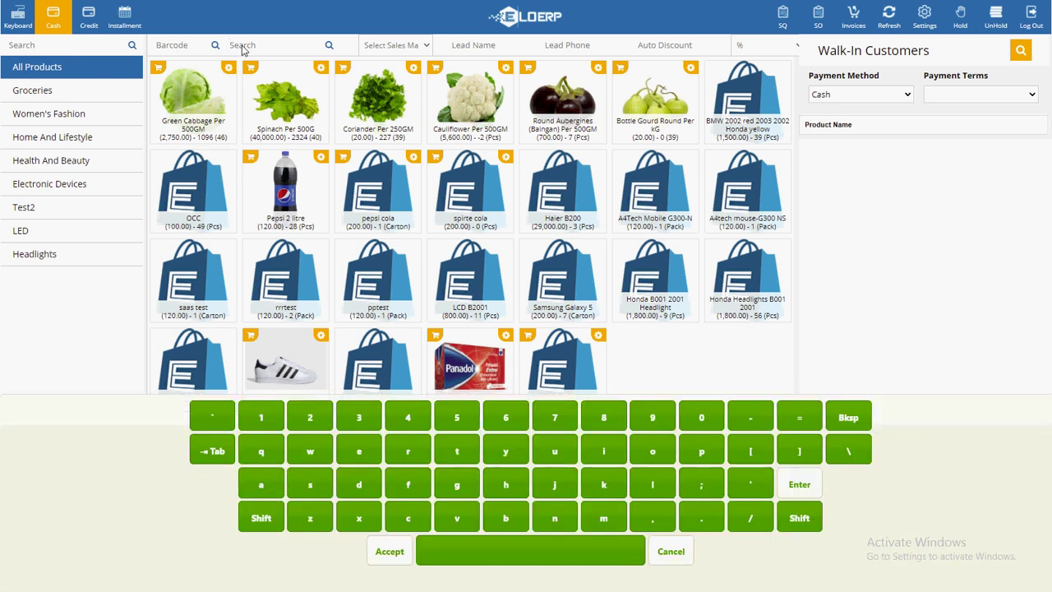
{"action": "type", "text": "honda"}
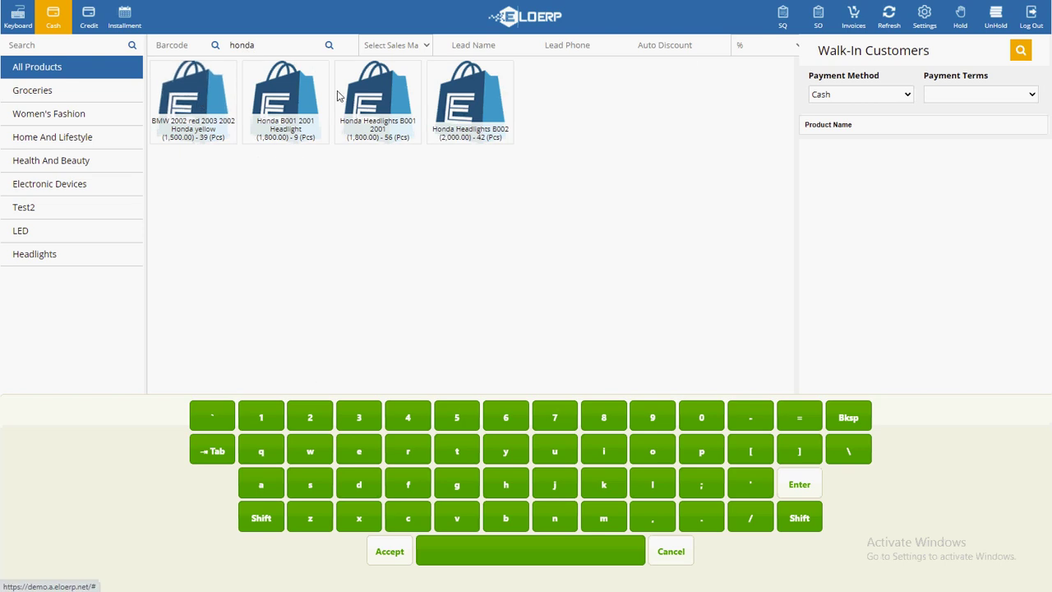
{"action": "left_click", "coordinate": [271, 121]}
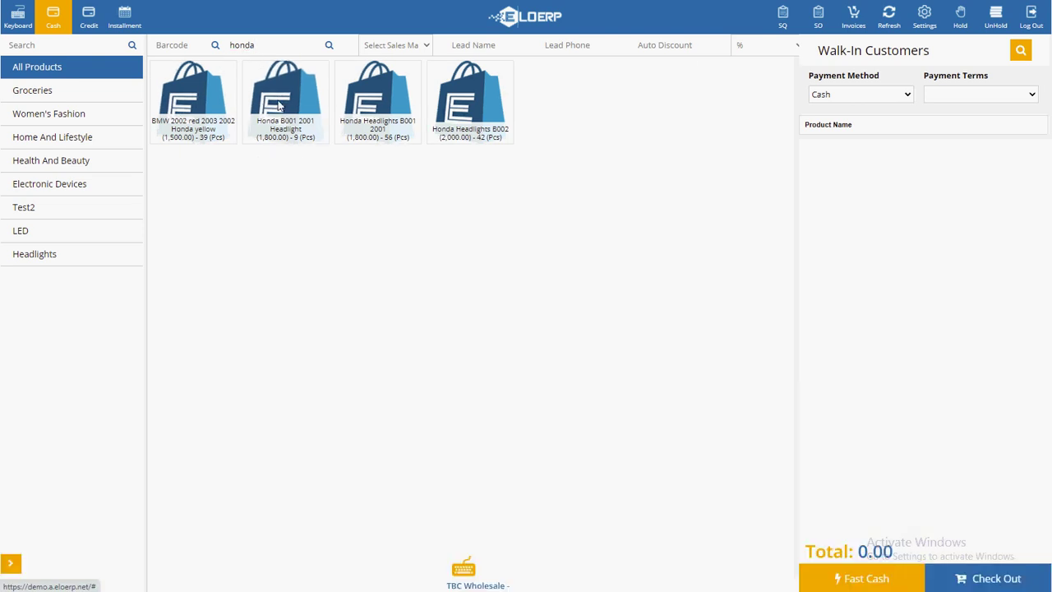
{"action": "left_click", "coordinate": [378, 103]}
{"action": "left_click", "coordinate": [494, 103]}
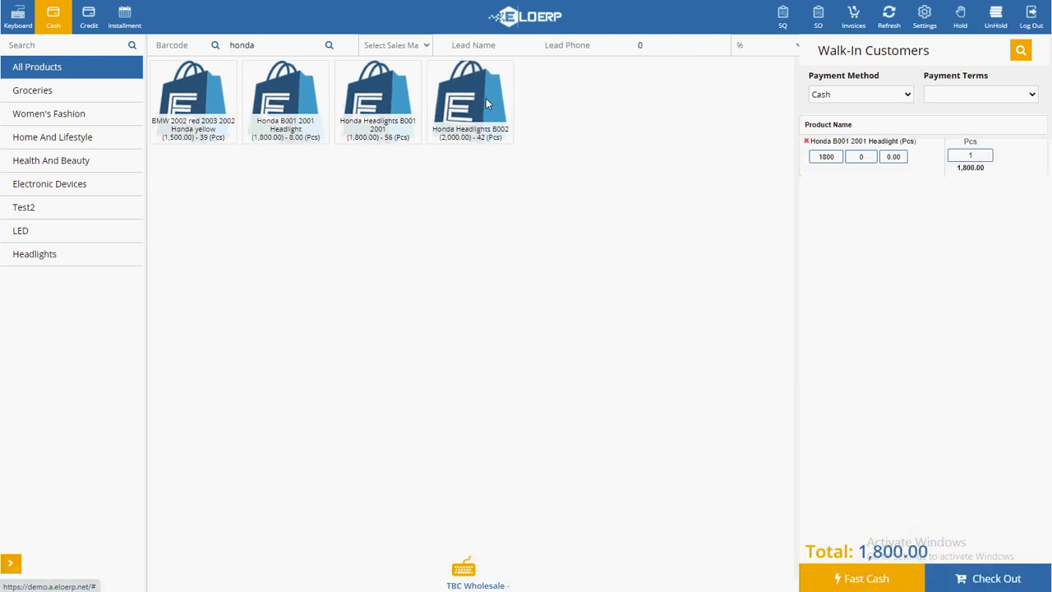
Step: Complete the sale with Fast Cash, closing the invoice summary and cancelling the print
{"action": "left_click", "coordinate": [867, 579]}
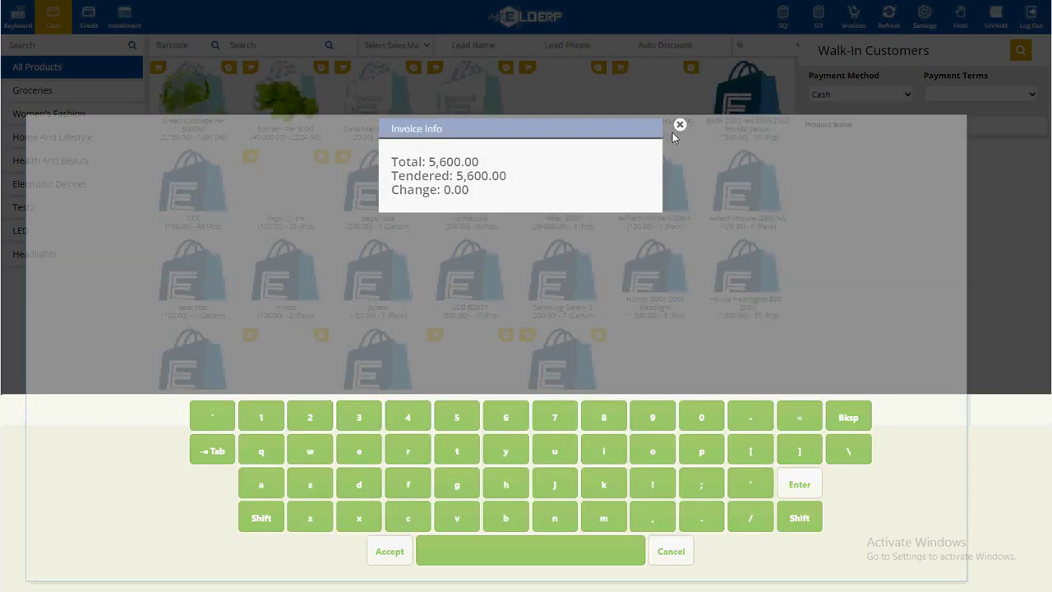
{"action": "left_click", "coordinate": [678, 124]}
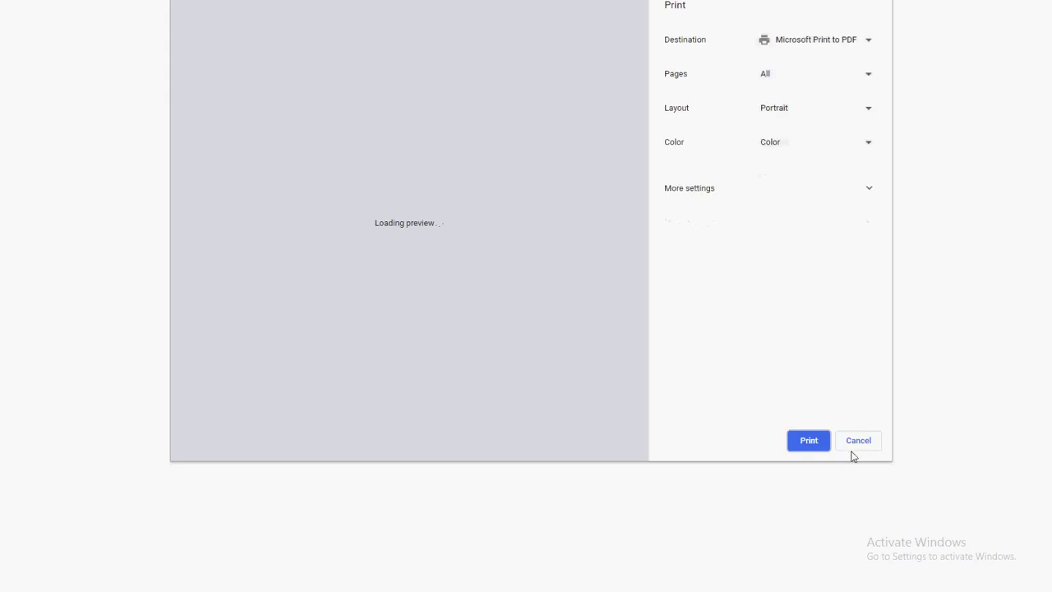
{"action": "left_click", "coordinate": [855, 440]}
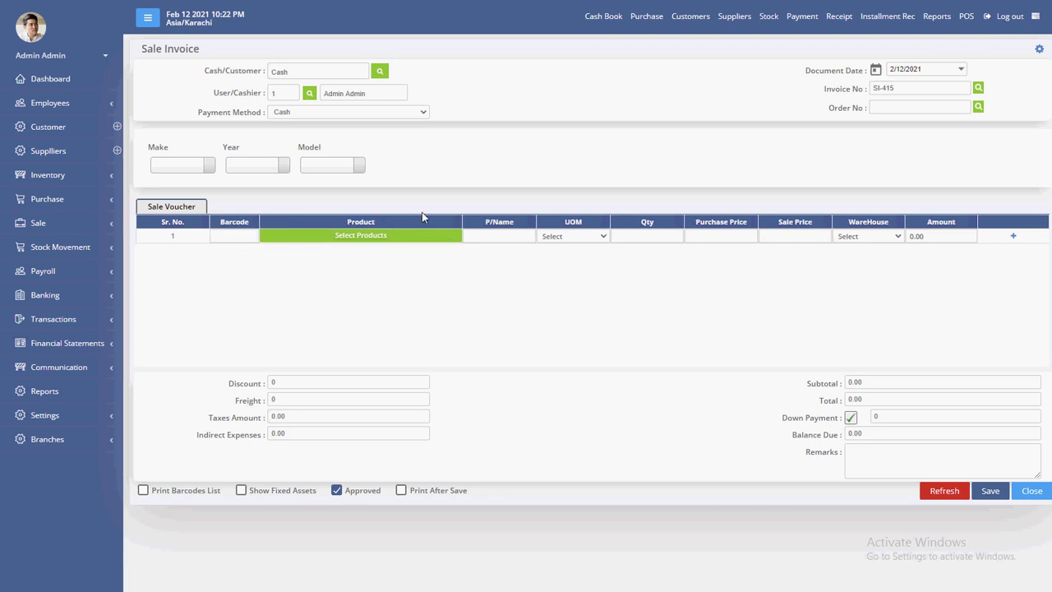
Step: In the back-office sale invoice, filter the products by make Honda, year 2002 and model B001, and check the product selection
{"action": "left_click_drag", "start_coordinate": [463, 221], "coordinate": [243, 197]}
{"action": "left_click", "coordinate": [181, 164]}
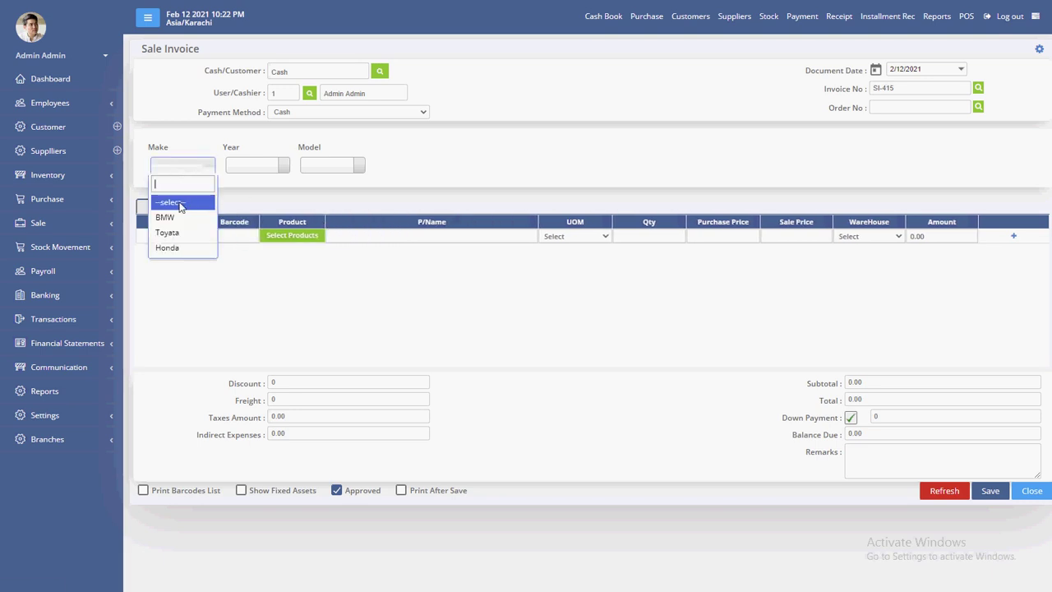
{"action": "left_click", "coordinate": [176, 248]}
{"action": "left_click", "coordinate": [256, 169]}
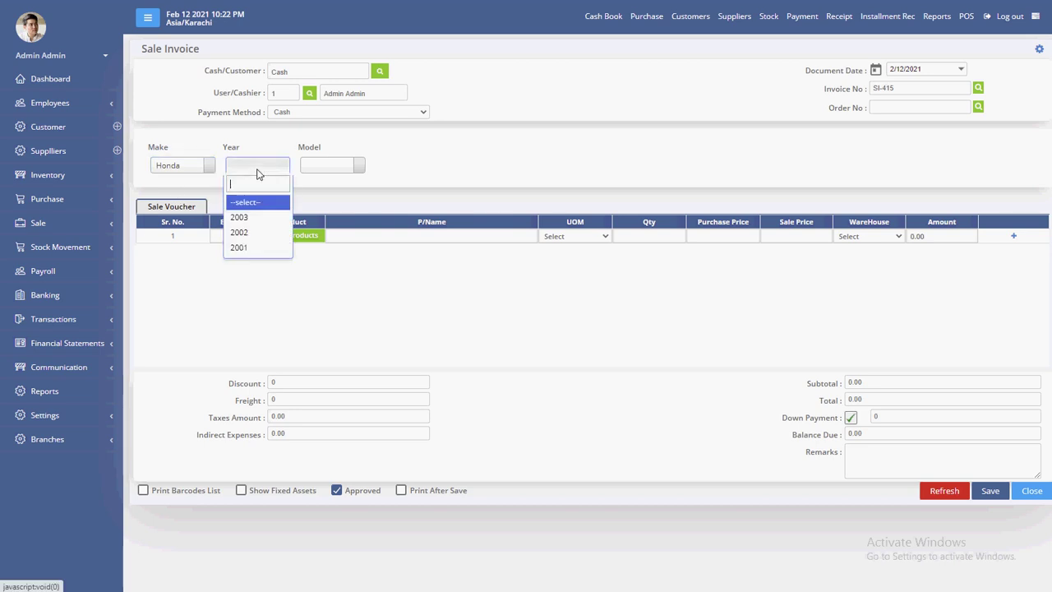
{"action": "left_click", "coordinate": [259, 241]}
{"action": "left_click", "coordinate": [331, 166]}
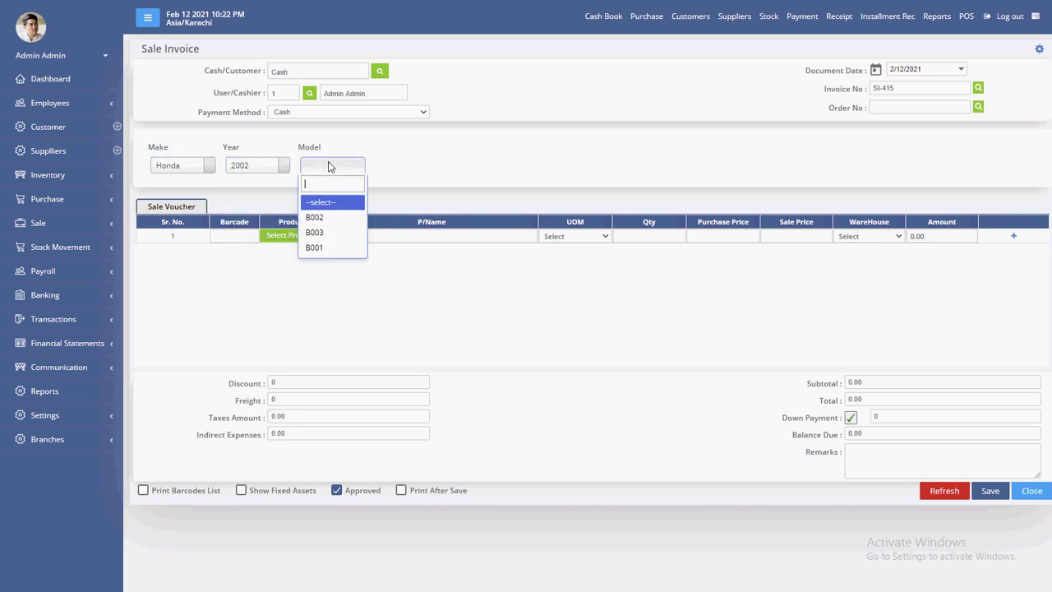
{"action": "left_click", "coordinate": [323, 249]}
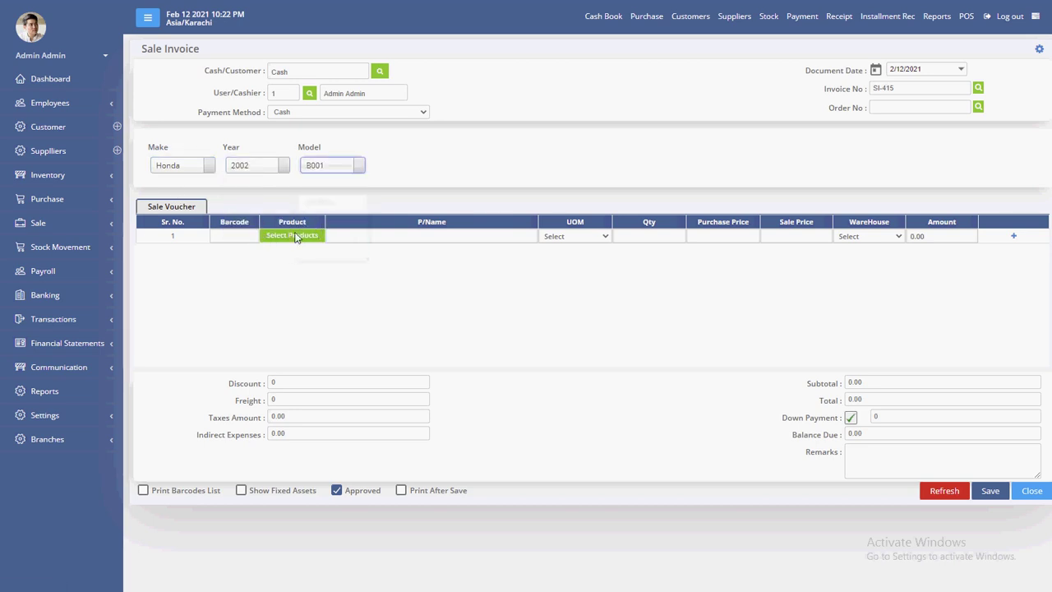
{"action": "left_click", "coordinate": [317, 235]}
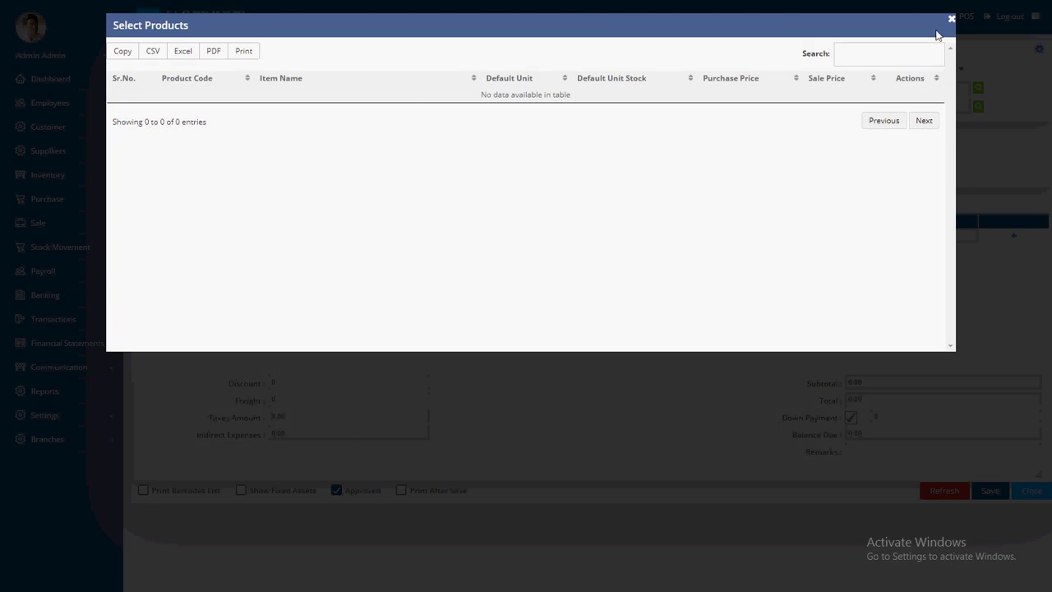
{"action": "left_click", "coordinate": [951, 19]}
Step: Change the model filter to B002 and add Honda Headlights B002 to the sale invoice
{"action": "left_click", "coordinate": [320, 165]}
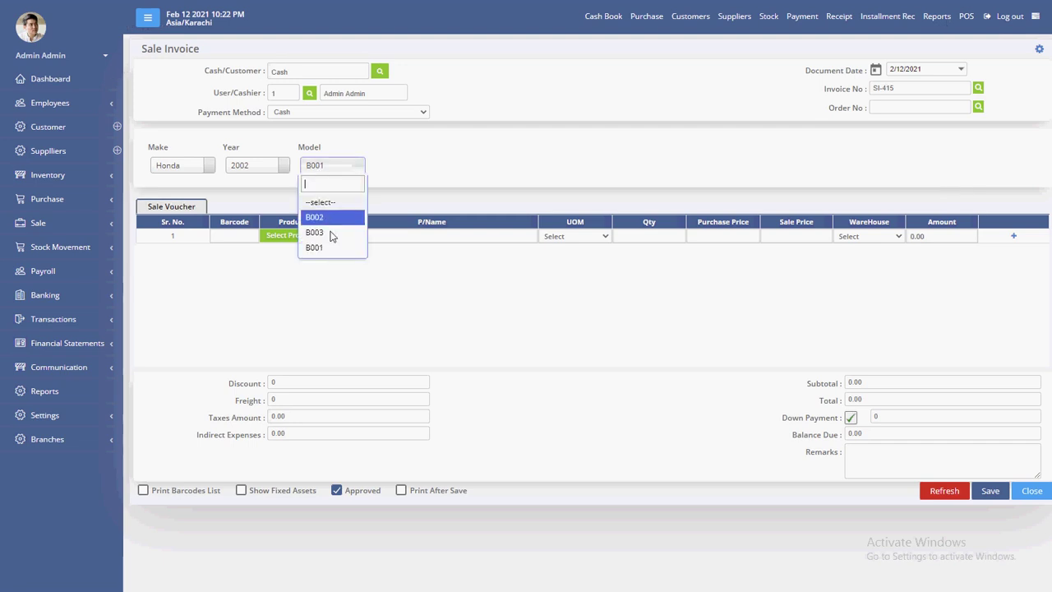
{"action": "left_click", "coordinate": [327, 218]}
{"action": "left_click", "coordinate": [292, 236]}
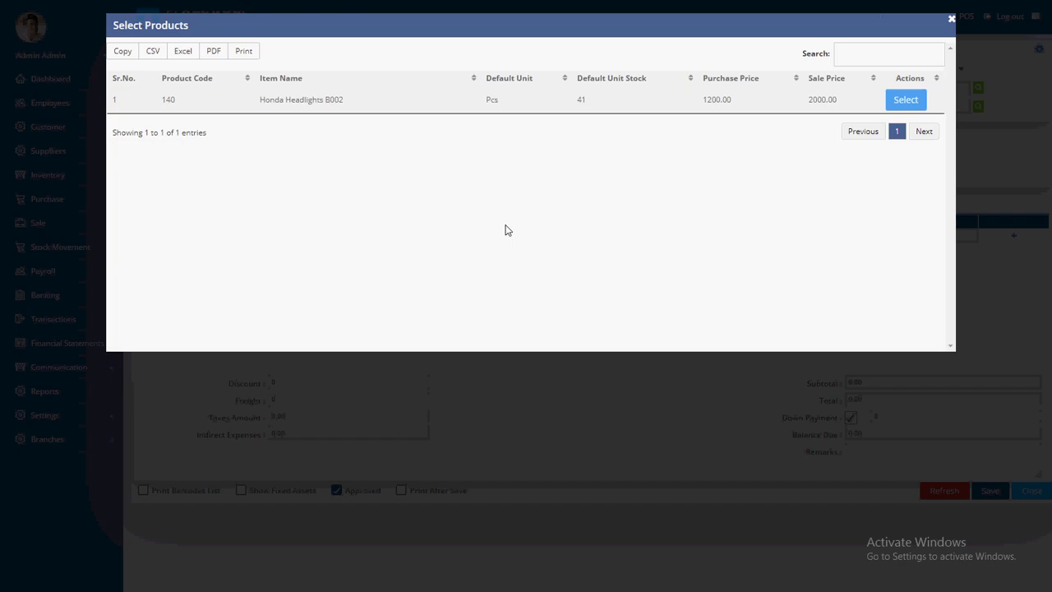
{"action": "left_click", "coordinate": [905, 99]}
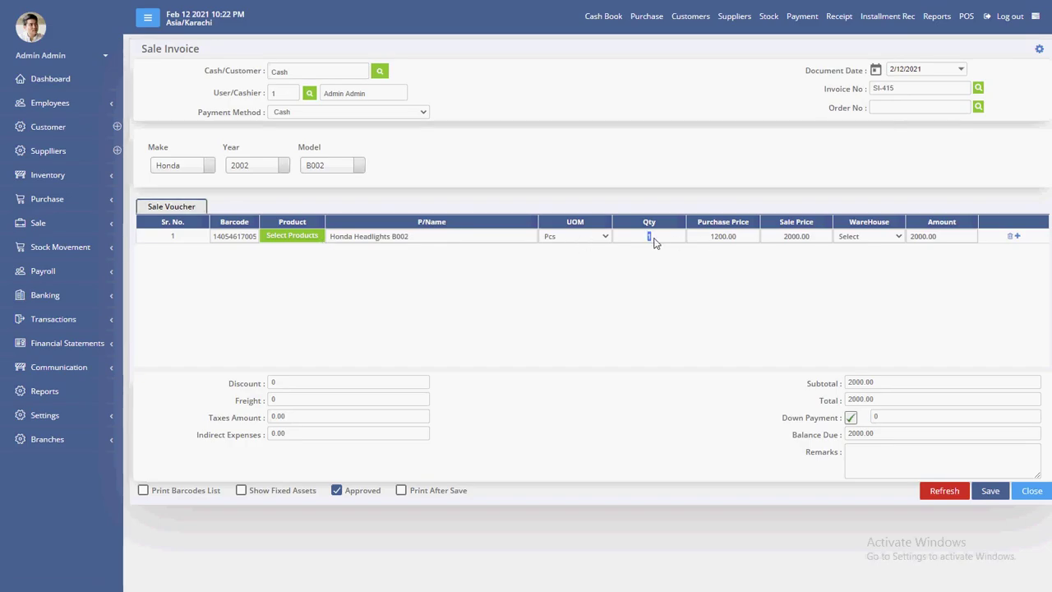
Step: Save the sale invoice with quantity 2, full down payment and Print After Save enabled, and close the printed invoice
{"action": "left_click", "coordinate": [432, 490]}
{"action": "left_click", "coordinate": [850, 417]}
{"action": "left_click", "coordinate": [992, 492]}
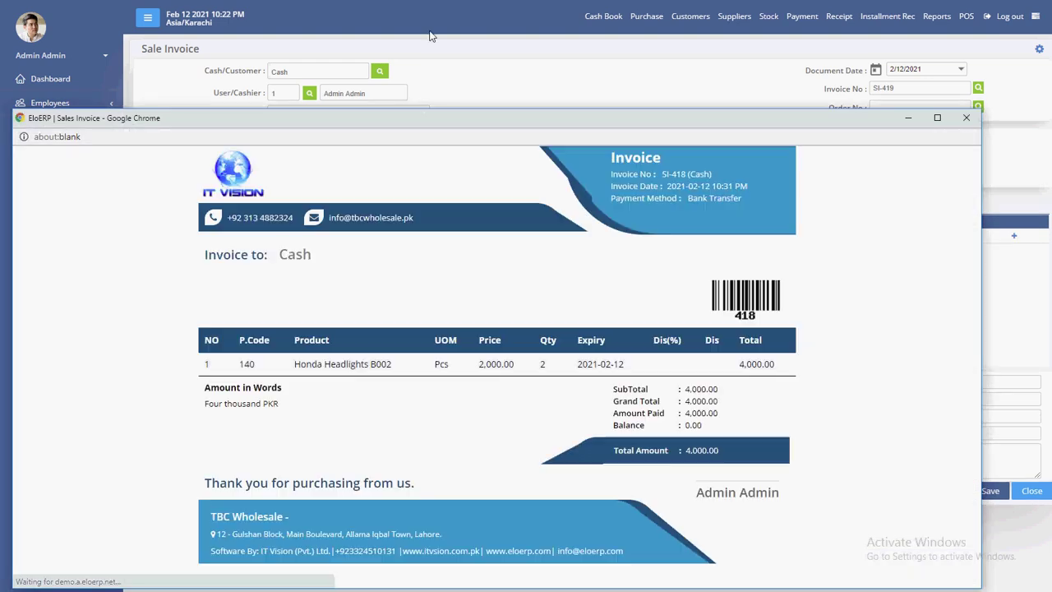
{"action": "left_click_drag", "start_coordinate": [461, 73], "coordinate": [462, 29]}
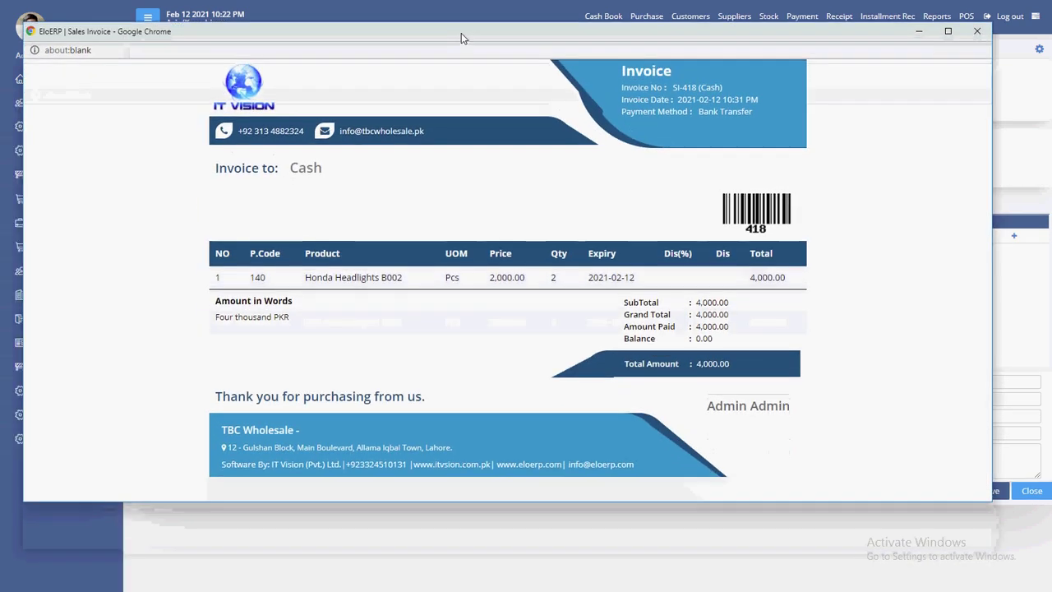
{"action": "left_click", "coordinate": [977, 30]}
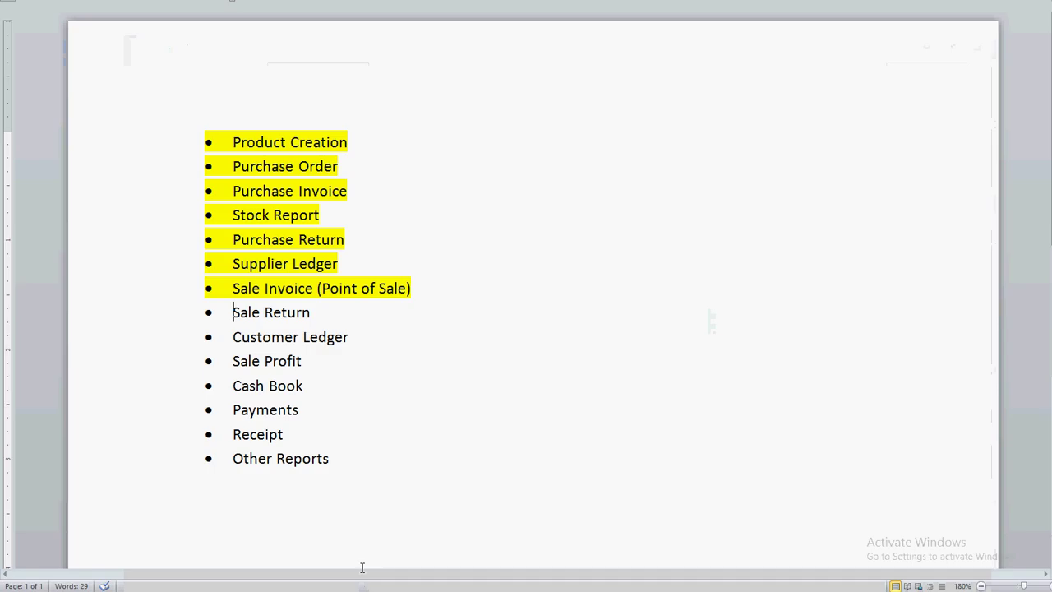
Step: Switch to the Word topic list and review the Sale Return entry that follows Sale Invoice (Point of Sale)
{"action": "left_click", "coordinate": [162, 292]}
{"action": "left_click", "coordinate": [148, 317]}
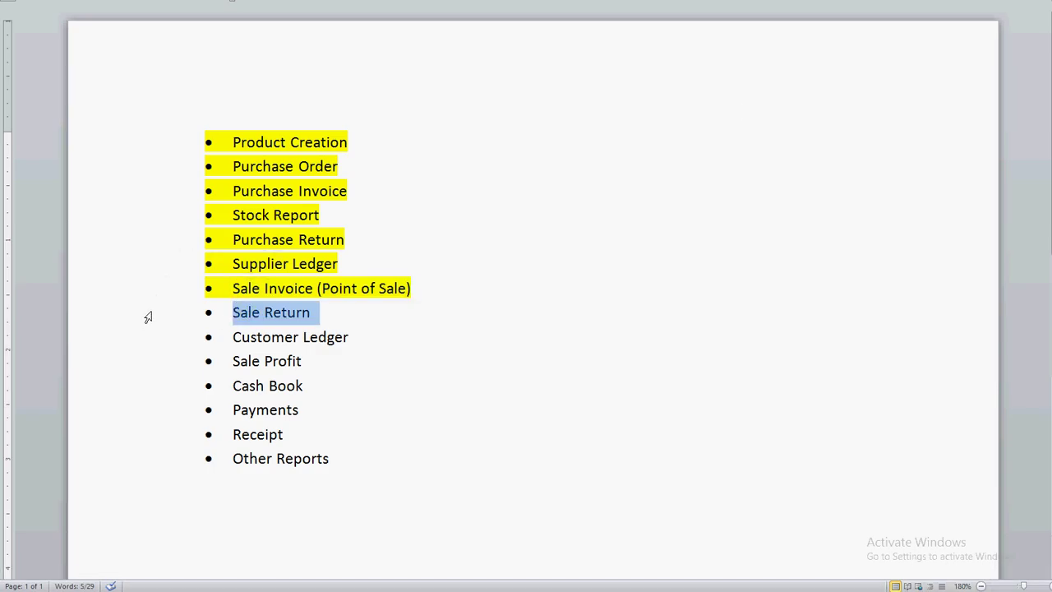
{"action": "left_click", "coordinate": [232, 337]}
{"action": "left_click", "coordinate": [151, 322]}
{"action": "left_click", "coordinate": [218, 301]}
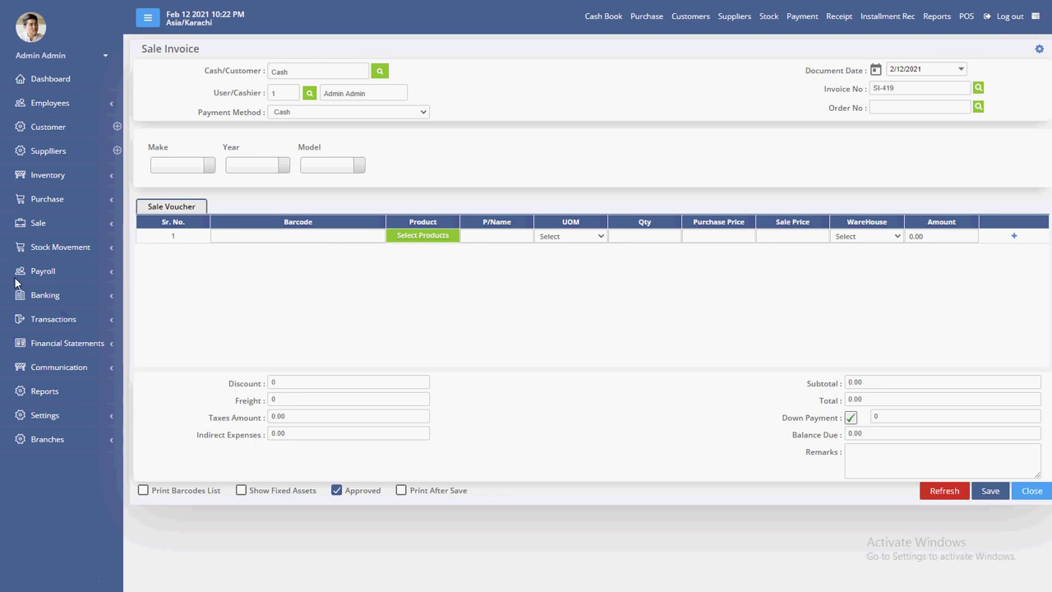
Step: Create a new sales return for the Cash customer and select sales invoice 380 as its source
{"action": "left_click", "coordinate": [58, 231]}
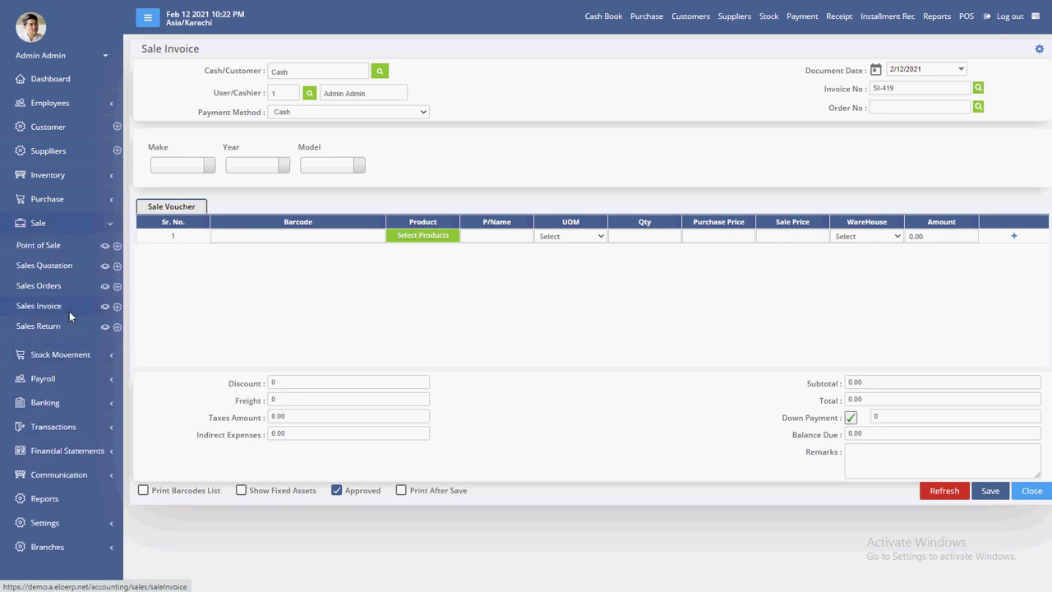
{"action": "left_click", "coordinate": [116, 328]}
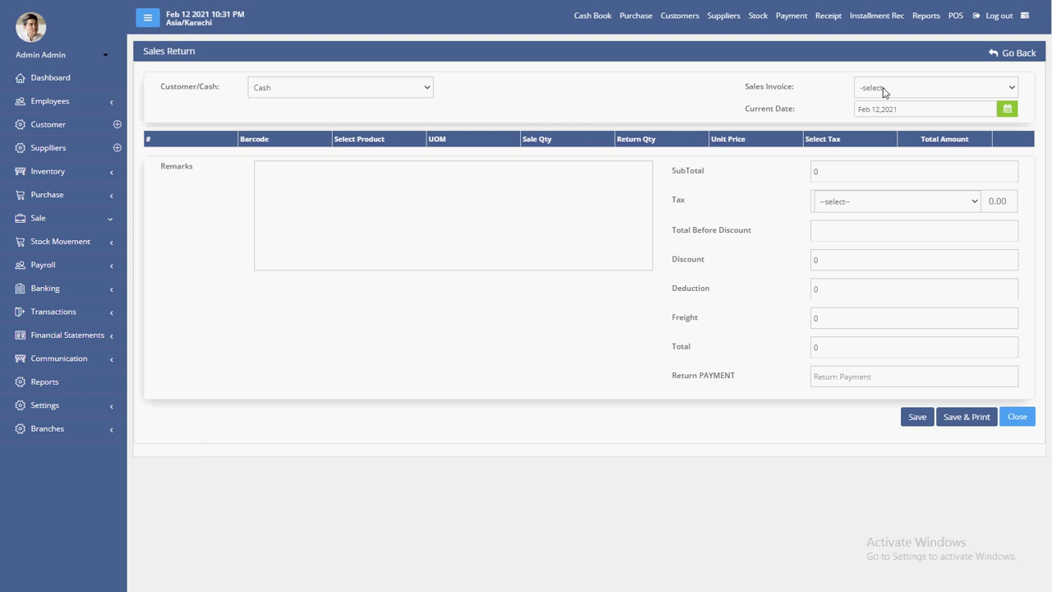
{"action": "left_click", "coordinate": [883, 87]}
{"action": "scroll", "coordinate": [887, 195], "scroll_direction": "down", "scroll_amount": 3}
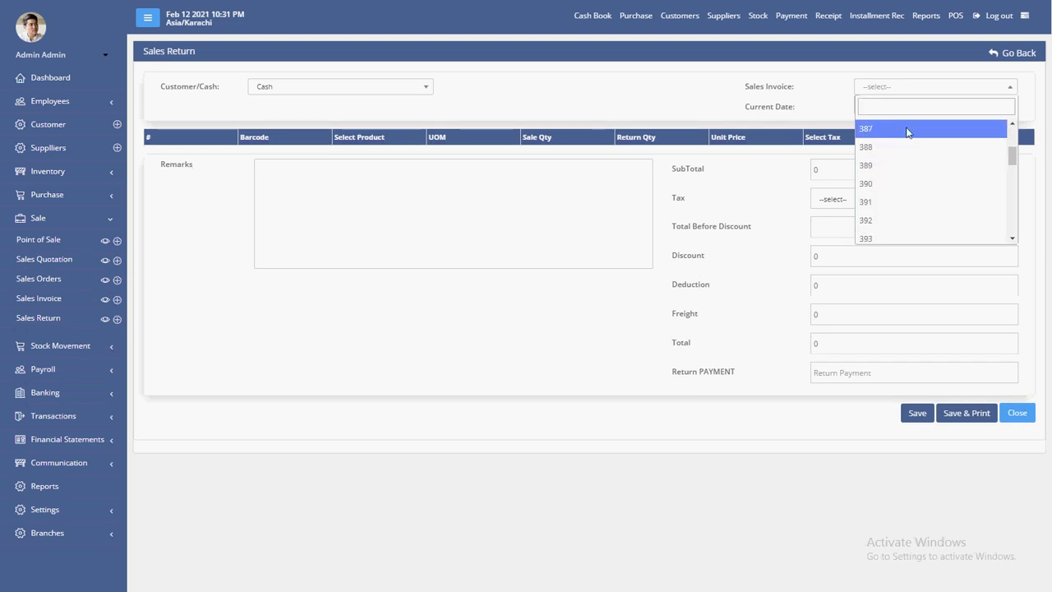
{"action": "scroll", "coordinate": [894, 140], "scroll_direction": "up", "scroll_amount": 3}
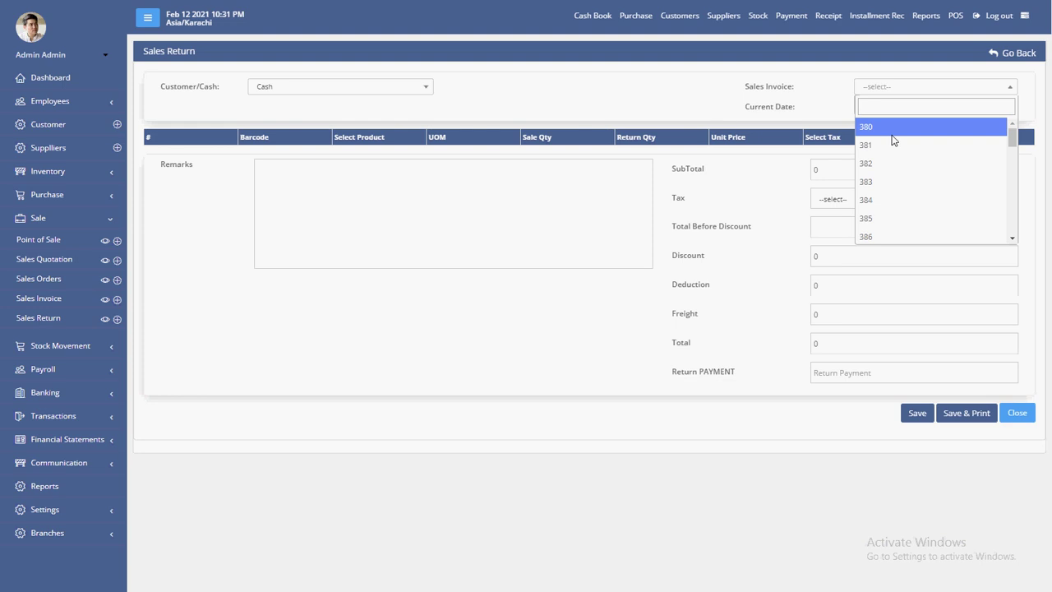
{"action": "type", "text": "380"}
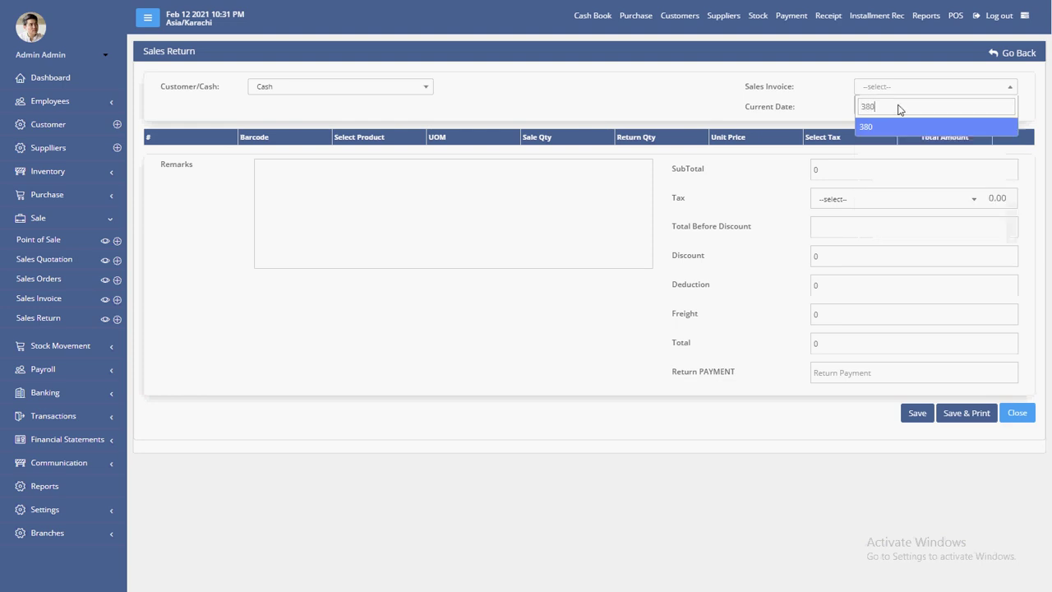
{"action": "key", "text": "Return"}
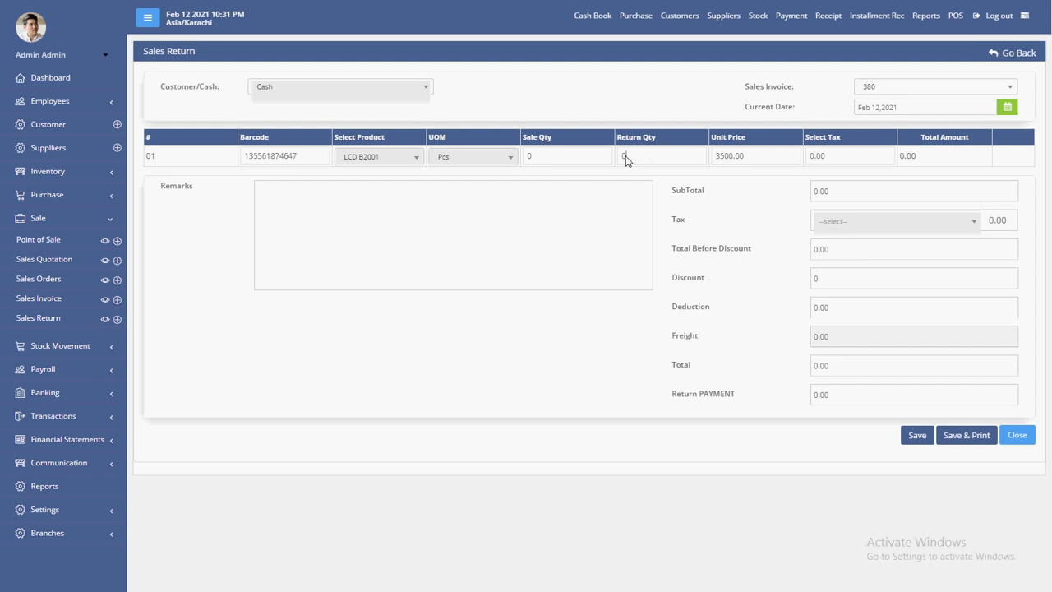
Step: Set the return quantity of LCD B2001 to 1 in the sales return
{"action": "type", "text": "1"}
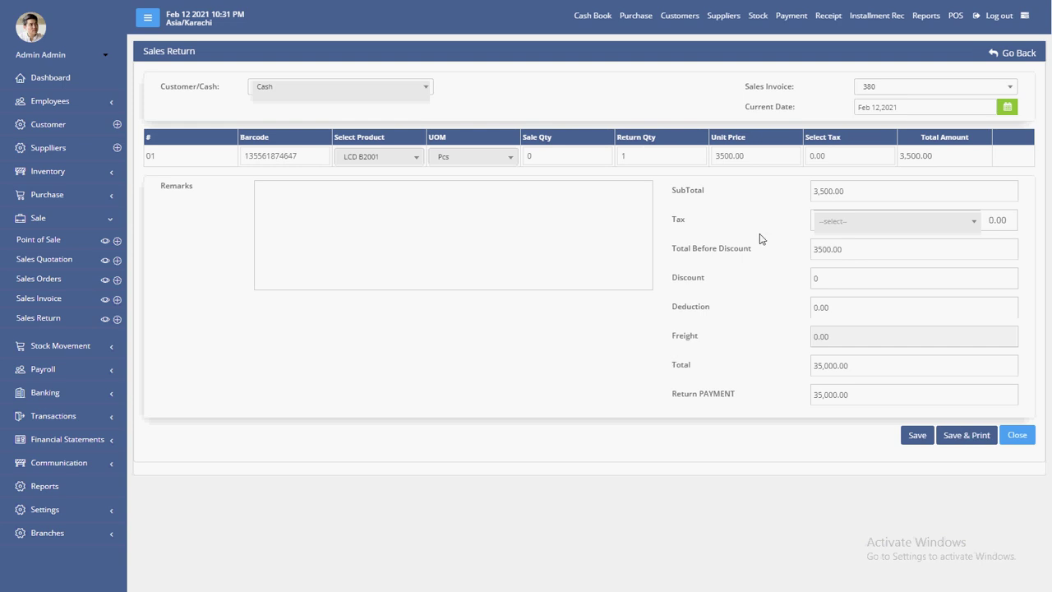
{"action": "double_click", "coordinate": [636, 157]}
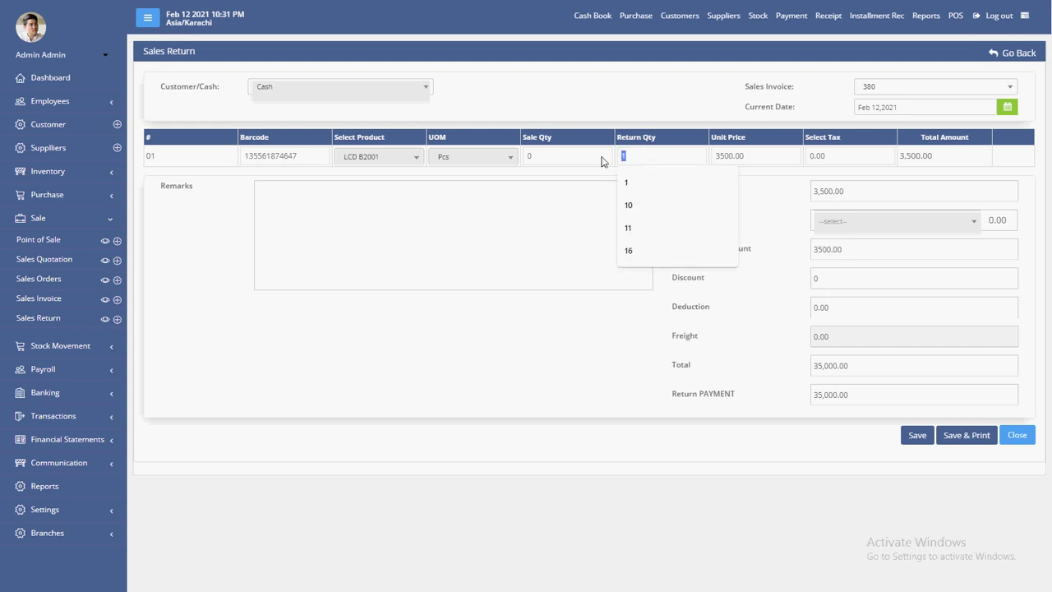
{"action": "type", "text": "2"}
{"action": "key", "text": "BackSpace"}
{"action": "type", "text": "1"}
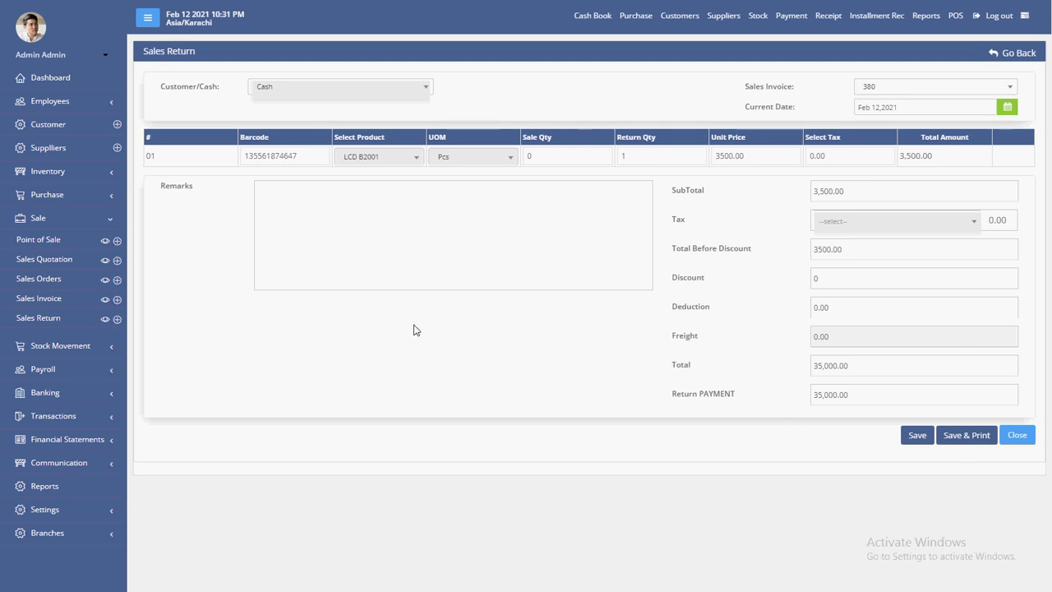
Step: Switch to the Word topic list and highlight the Customer Ledger entry in yellow
{"action": "left_click", "coordinate": [460, 591]}
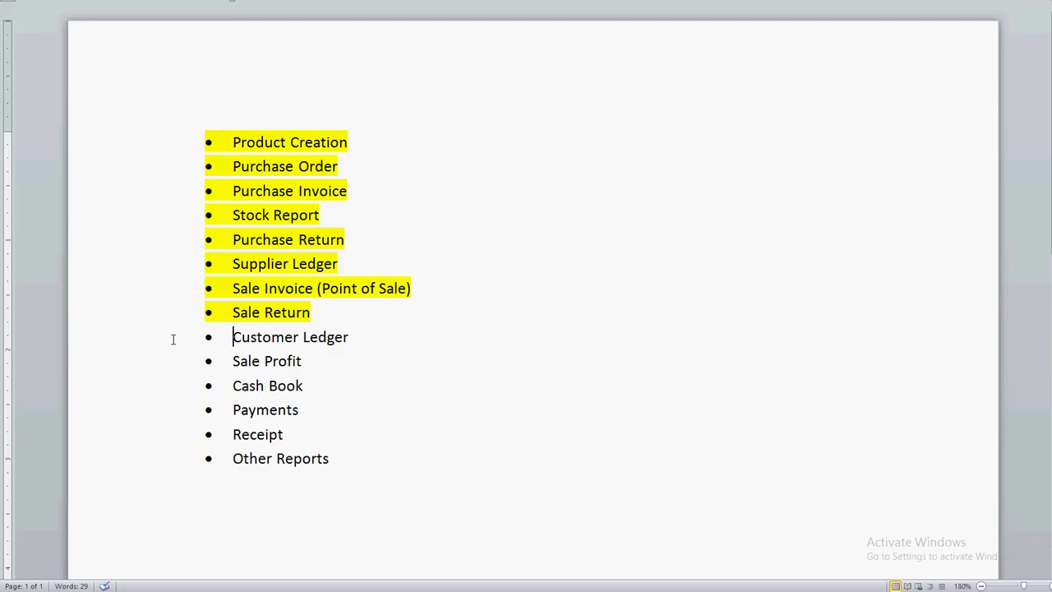
{"action": "left_click", "coordinate": [150, 339]}
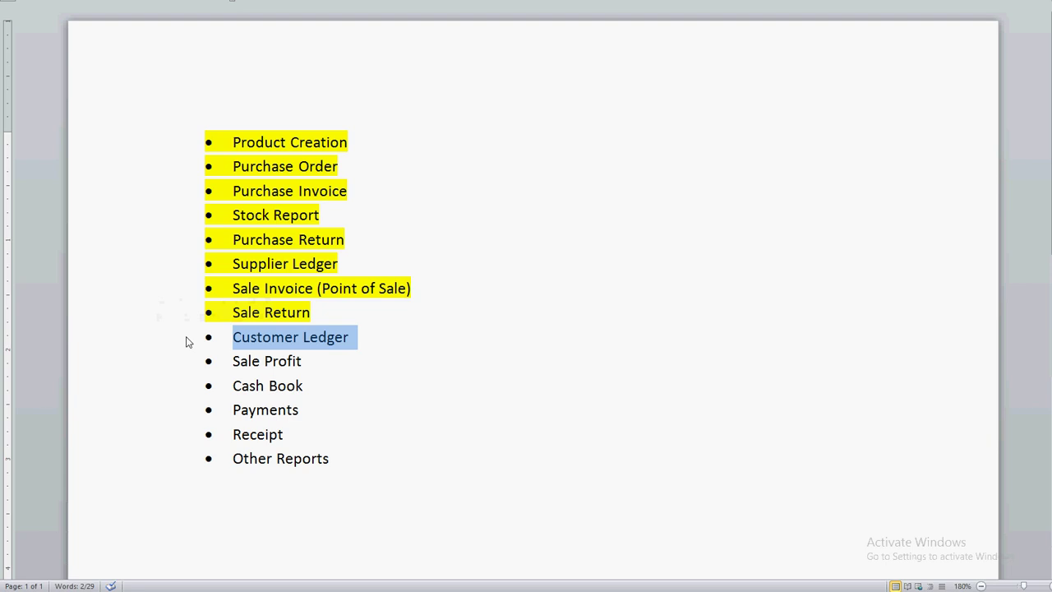
{"action": "left_click", "coordinate": [214, 356]}
{"action": "left_click", "coordinate": [155, 345]}
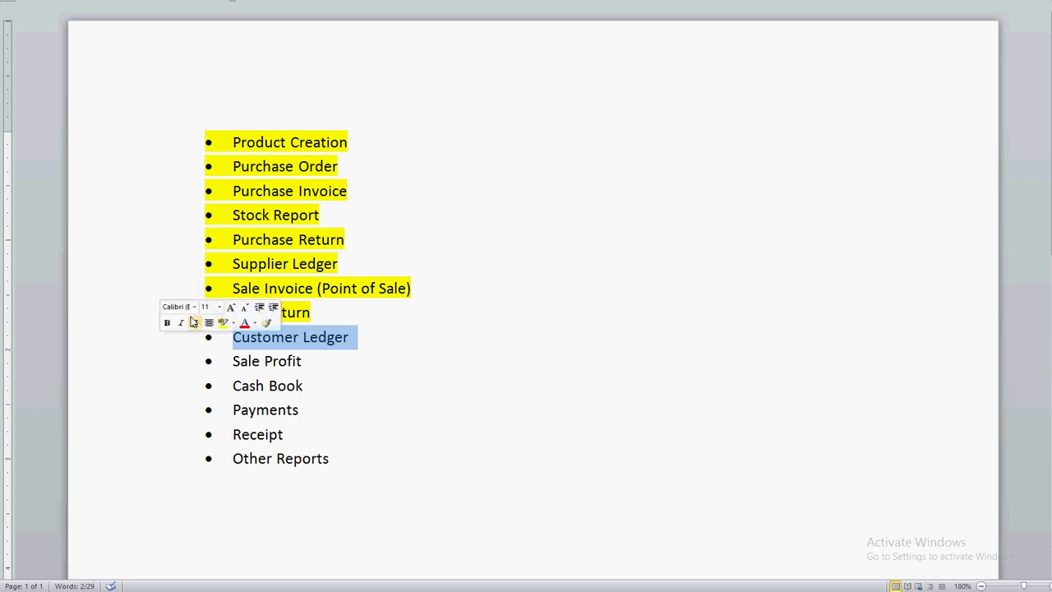
{"action": "left_click", "coordinate": [223, 323]}
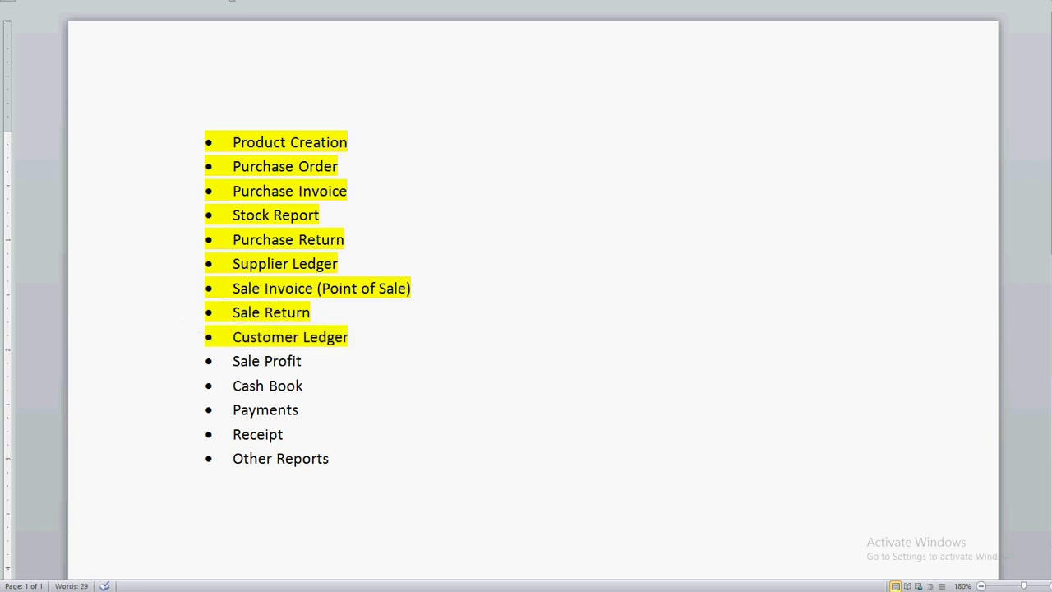
Step: Return to EloERP, open the ledger of the customer with the 4,000.00 debit, and view the product details of its sales invoice
{"action": "left_click", "coordinate": [460, 590]}
{"action": "left_click", "coordinate": [679, 21]}
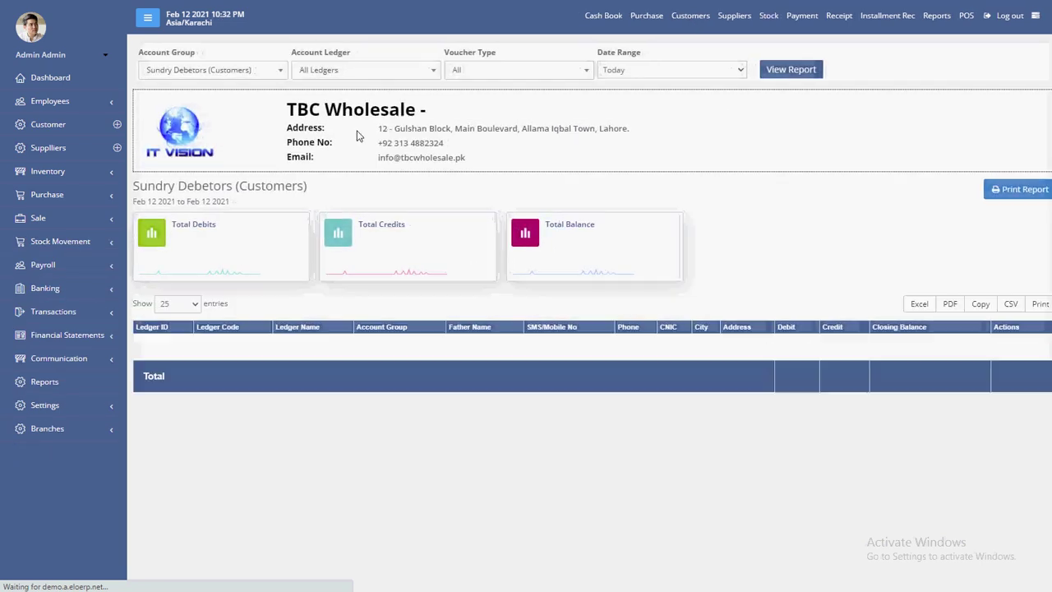
{"action": "scroll", "coordinate": [646, 452], "scroll_direction": "down", "scroll_amount": 3}
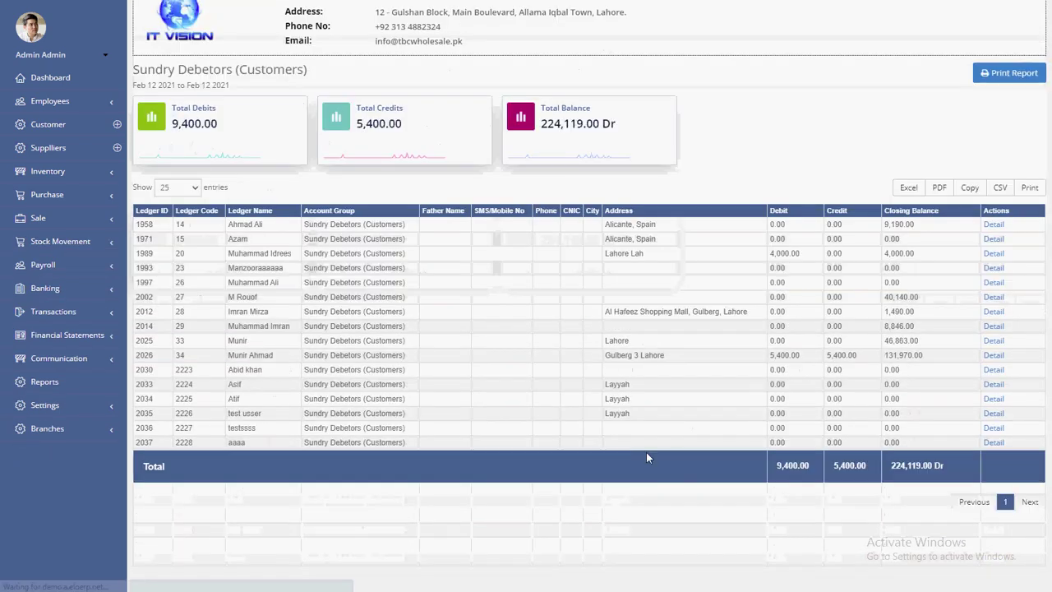
{"action": "left_click", "coordinate": [992, 254]}
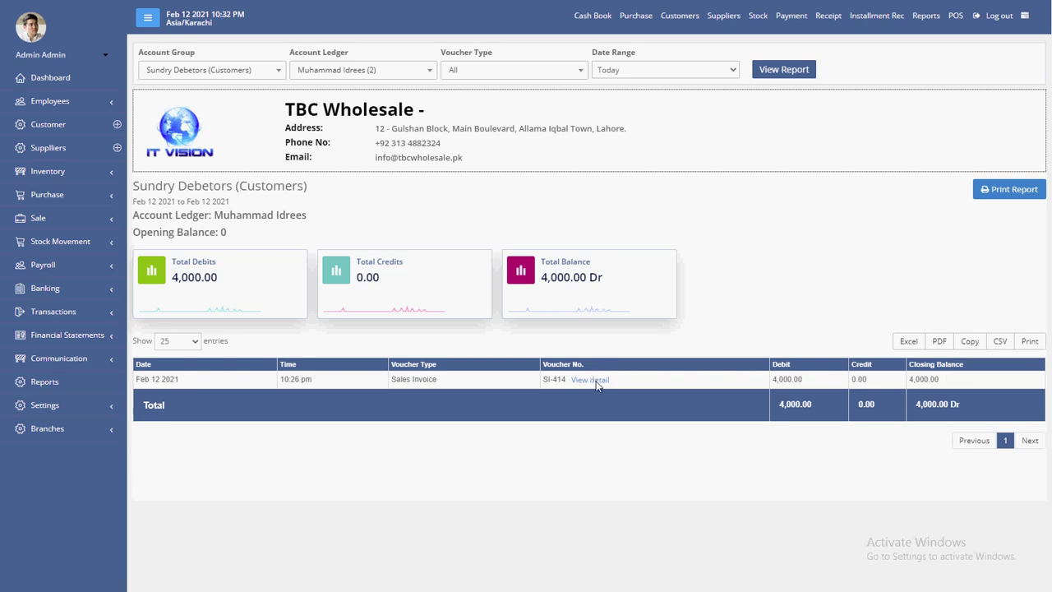
{"action": "left_click", "coordinate": [590, 380]}
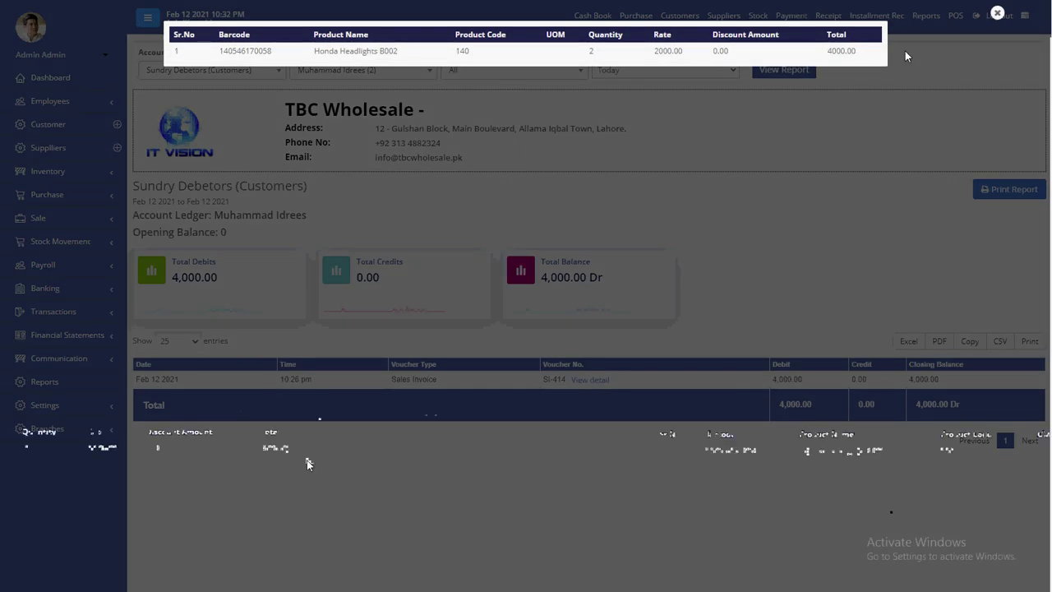
{"action": "left_click", "coordinate": [907, 55]}
Step: Run the customer's ledger report for a specific range starting Jun 12 2019, and check its printable version
{"action": "left_click", "coordinate": [628, 74]}
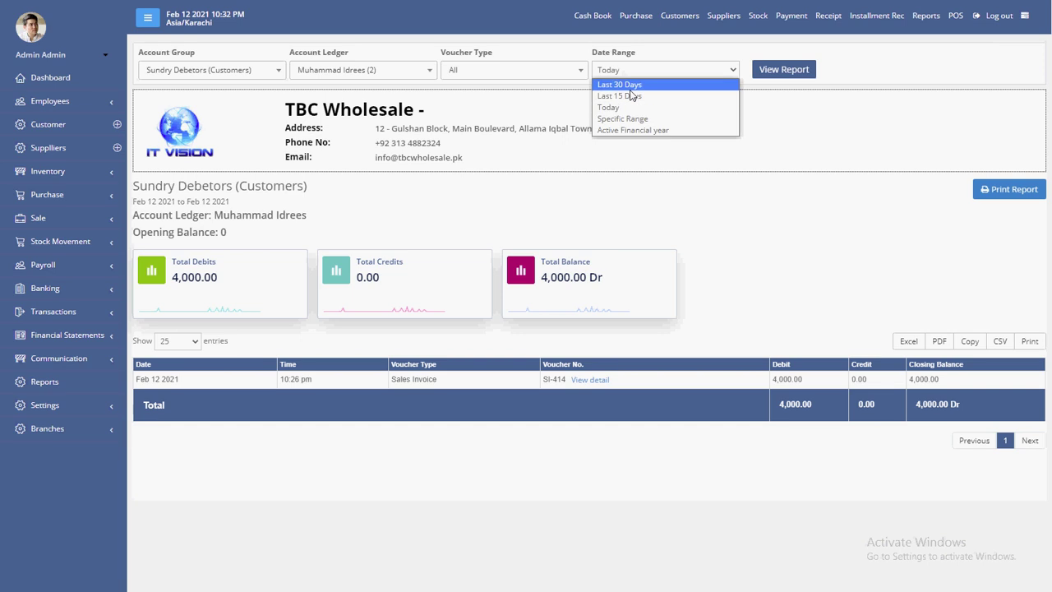
{"action": "left_click", "coordinate": [626, 119]}
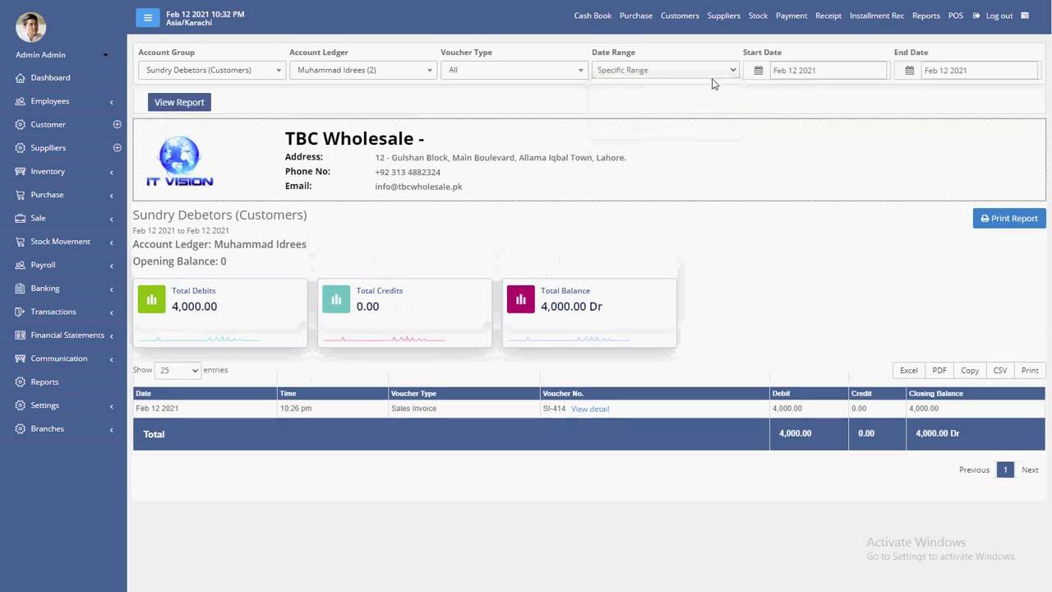
{"action": "left_click", "coordinate": [812, 73]}
{"action": "left_click", "coordinate": [824, 91]}
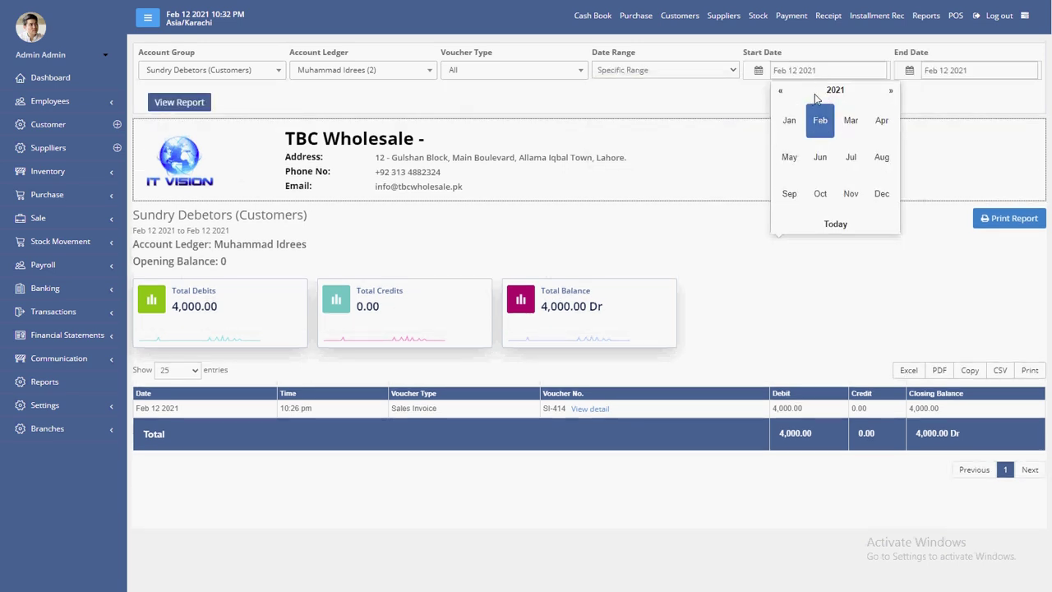
{"action": "left_click", "coordinate": [782, 91]}
{"action": "left_click", "coordinate": [783, 91]}
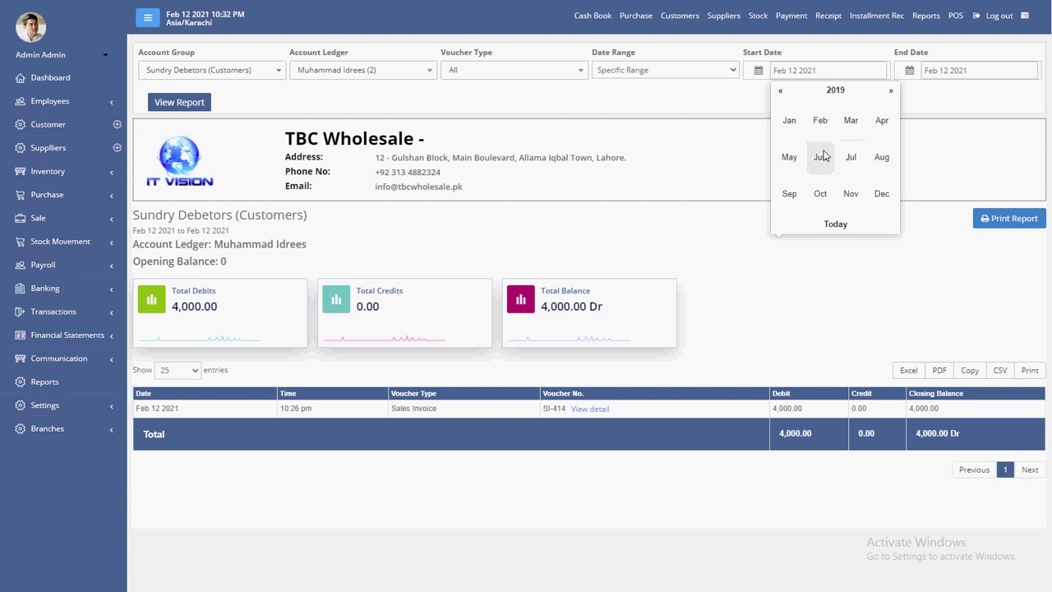
{"action": "left_click", "coordinate": [821, 157]}
{"action": "left_click", "coordinate": [855, 166]}
{"action": "left_click", "coordinate": [201, 104]}
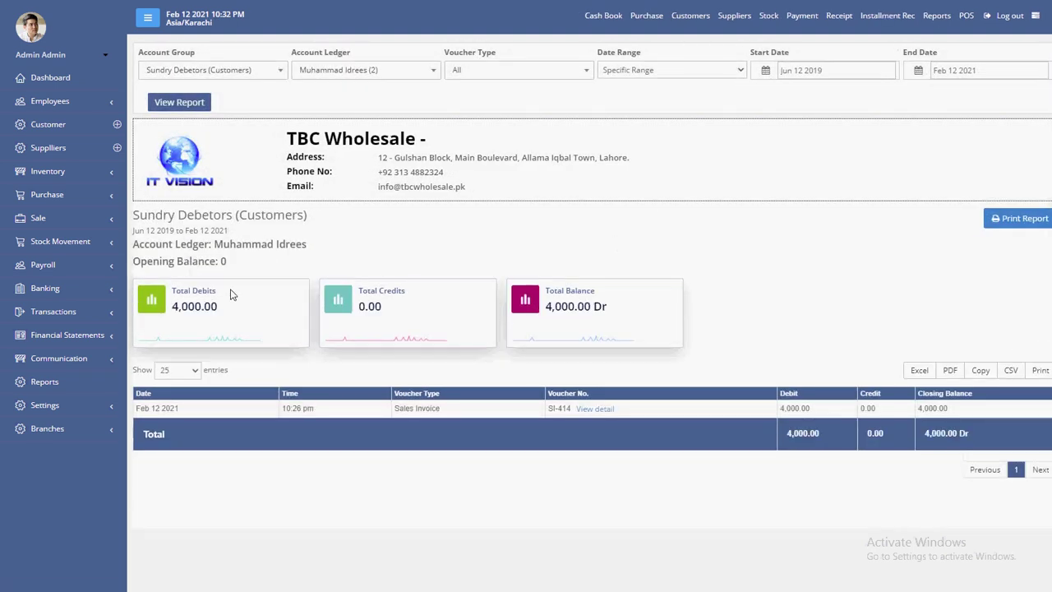
{"action": "left_click", "coordinate": [997, 224]}
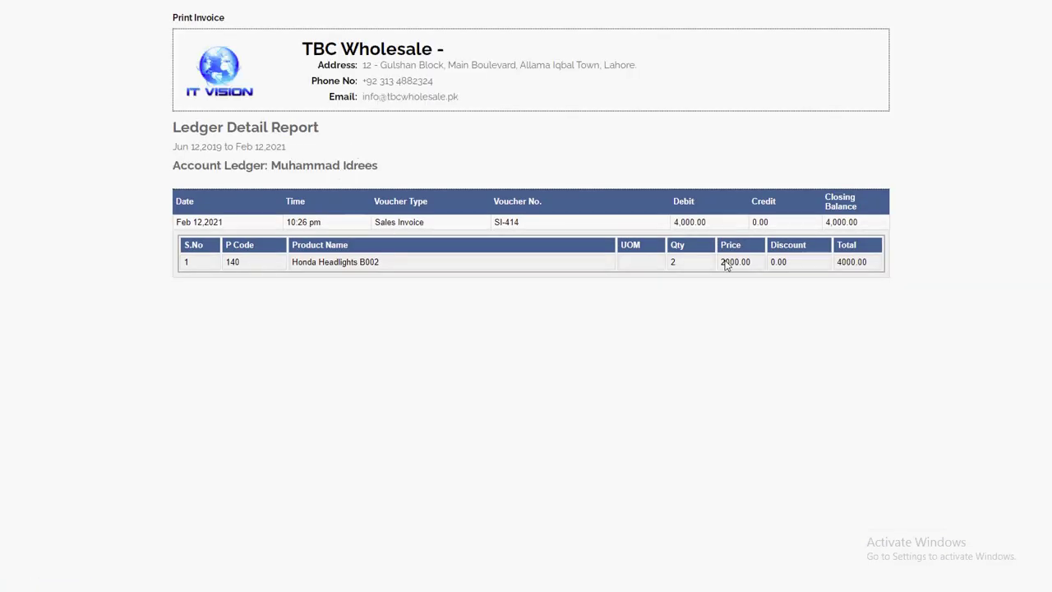
{"action": "key", "text": "ctrl+w"}
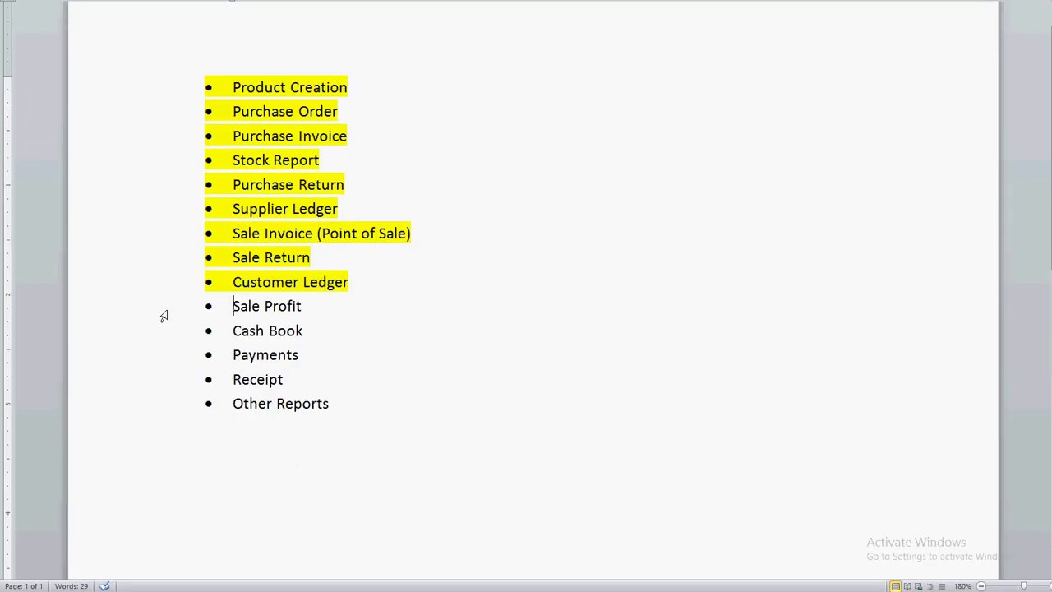
Step: Highlight the Sale Profit entry in the Word topic list
{"action": "left_click", "coordinate": [163, 316]}
{"action": "left_click", "coordinate": [189, 317]}
{"action": "left_click", "coordinate": [173, 300]}
{"action": "left_click", "coordinate": [116, 308]}
{"action": "left_click", "coordinate": [180, 282]}
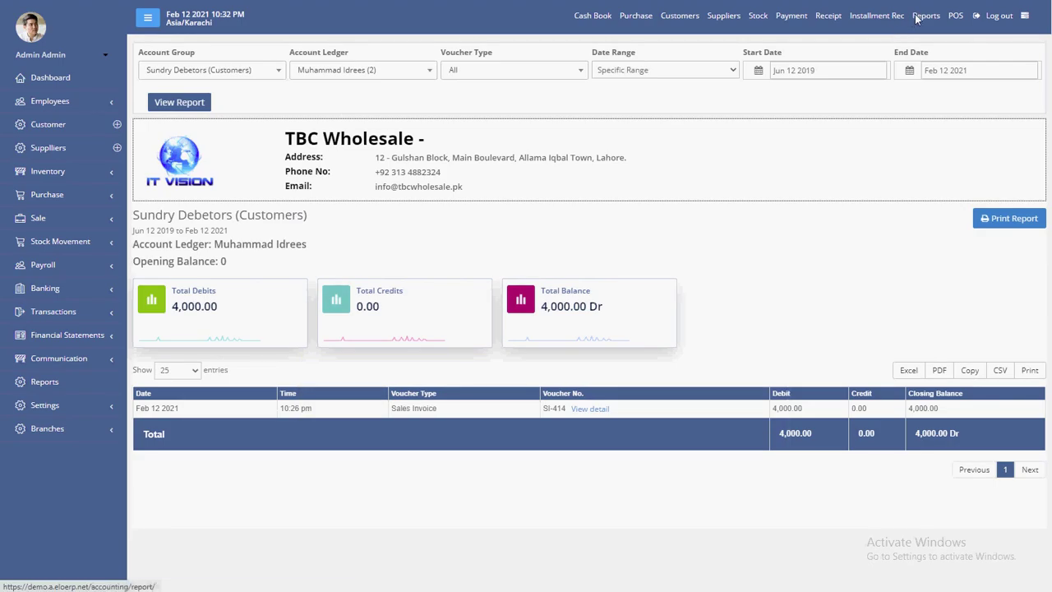
Step: Open EloERP's Sale Profit Report and examine the quantity, sale value and profit of the first Honda Headlights B002 sale
{"action": "left_click", "coordinate": [919, 18]}
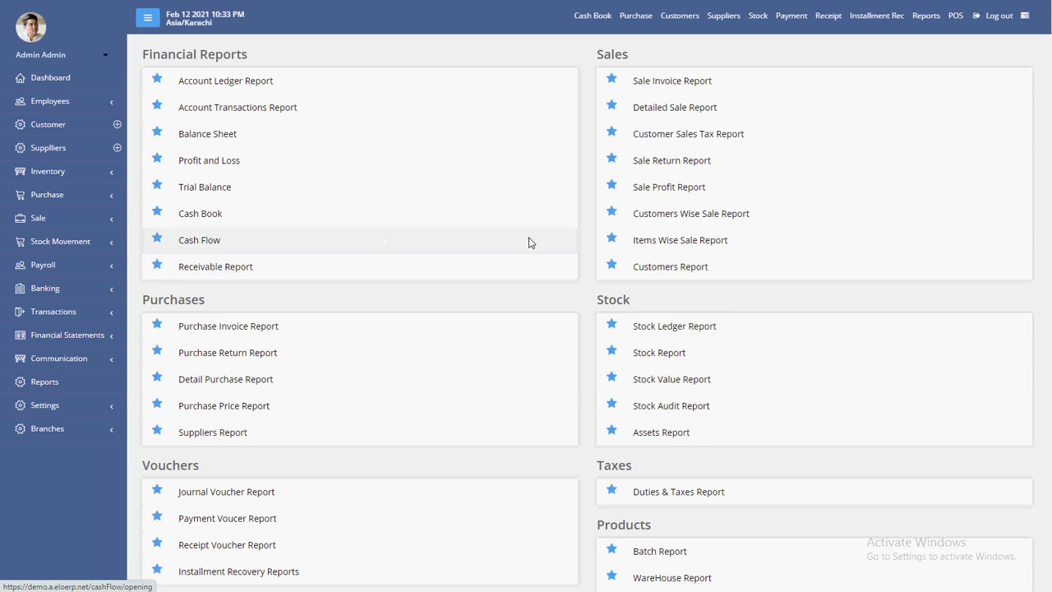
{"action": "left_click", "coordinate": [668, 187]}
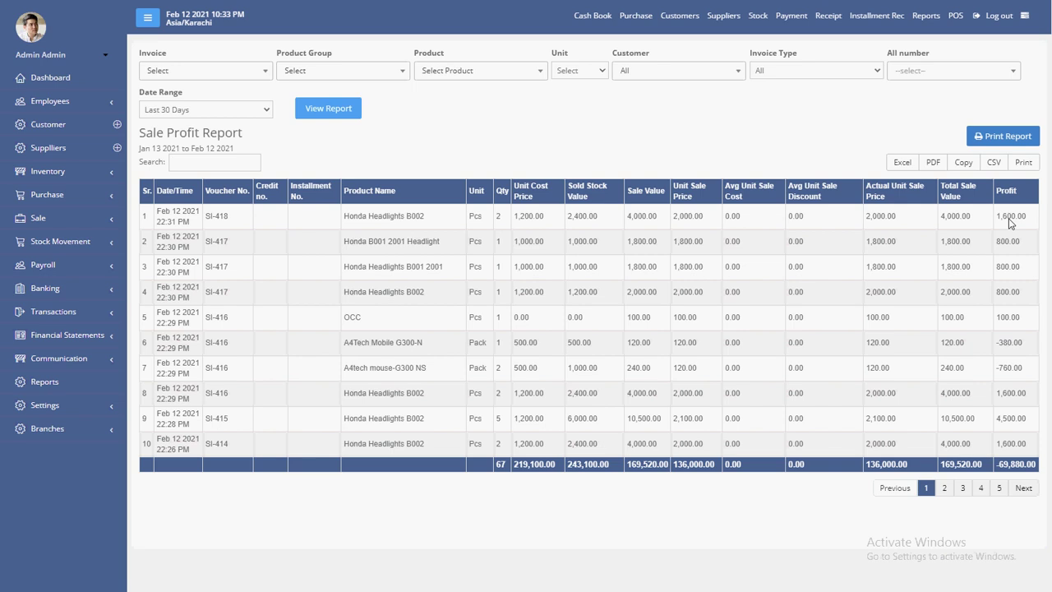
{"action": "double_click", "coordinate": [1009, 219]}
{"action": "left_click", "coordinate": [1012, 237]}
{"action": "double_click", "coordinate": [636, 219]}
{"action": "double_click", "coordinate": [496, 219]}
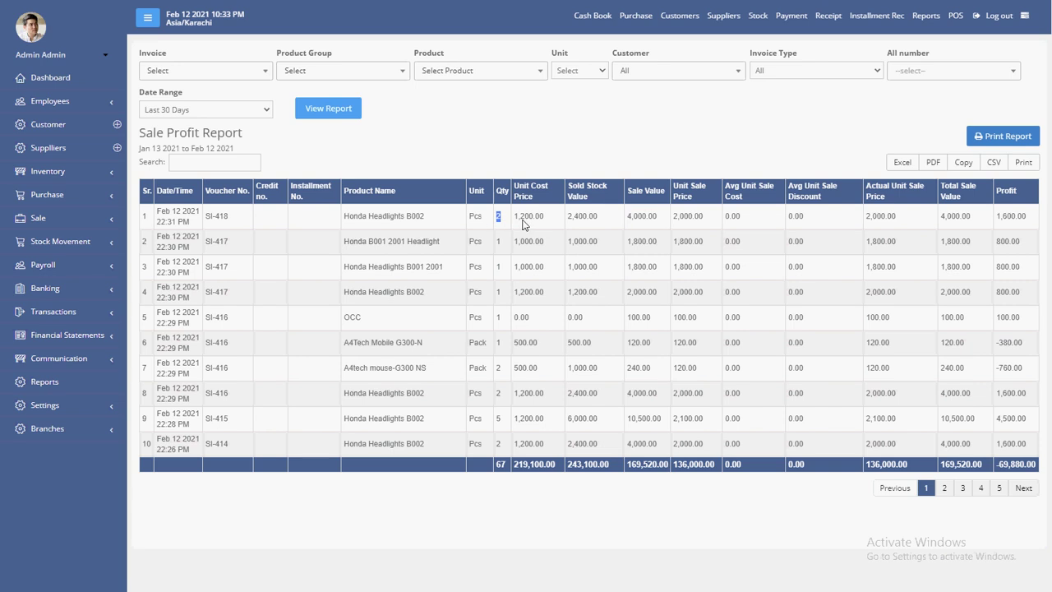
{"action": "double_click", "coordinate": [1014, 219]}
Step: Examine the unit cost, sale value and profit of the Honda B001 2001 Headlight sale, and dismiss the chat notification
{"action": "left_click_drag", "start_coordinate": [344, 244], "coordinate": [446, 246]}
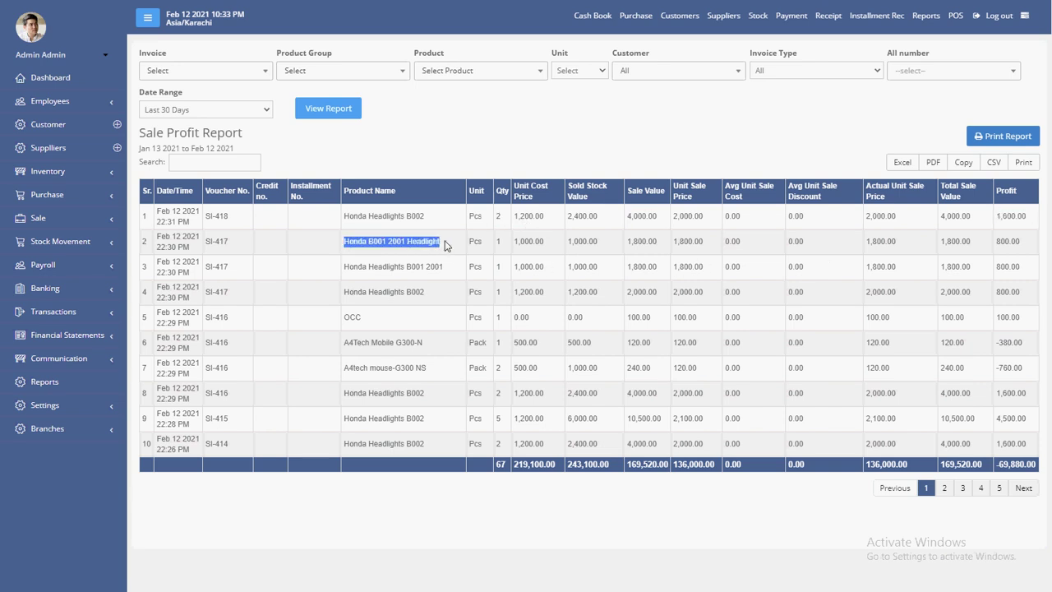
{"action": "double_click", "coordinate": [529, 241]}
{"action": "double_click", "coordinate": [645, 243]}
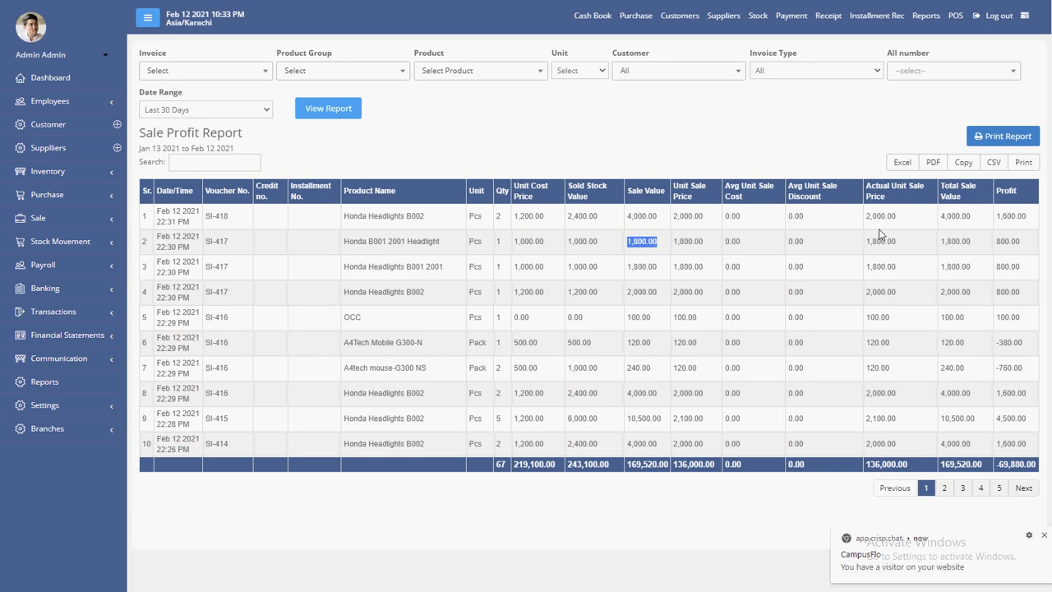
{"action": "double_click", "coordinate": [1008, 242]}
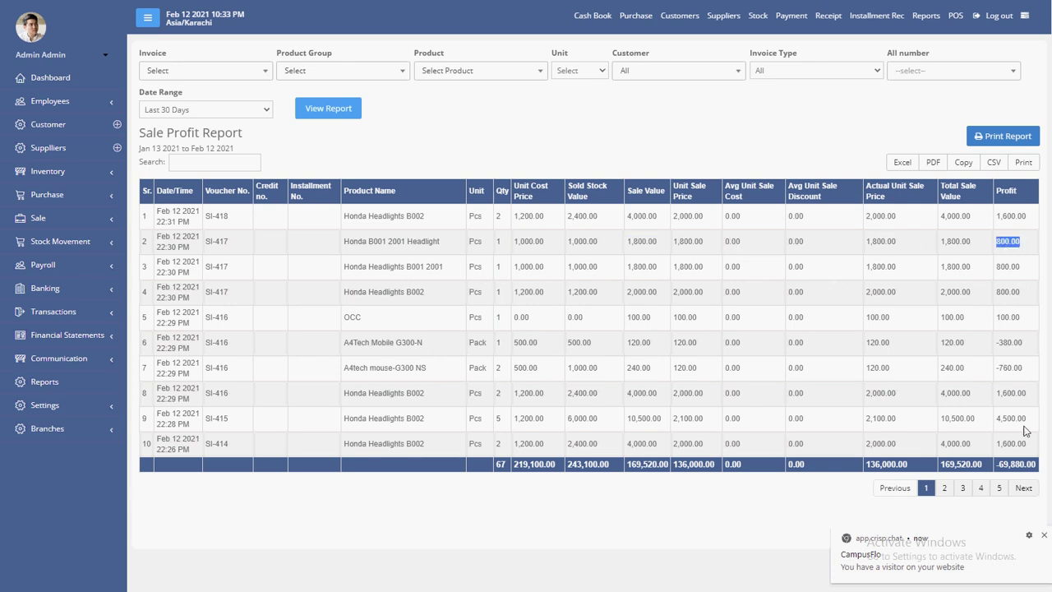
{"action": "left_click", "coordinate": [1044, 535]}
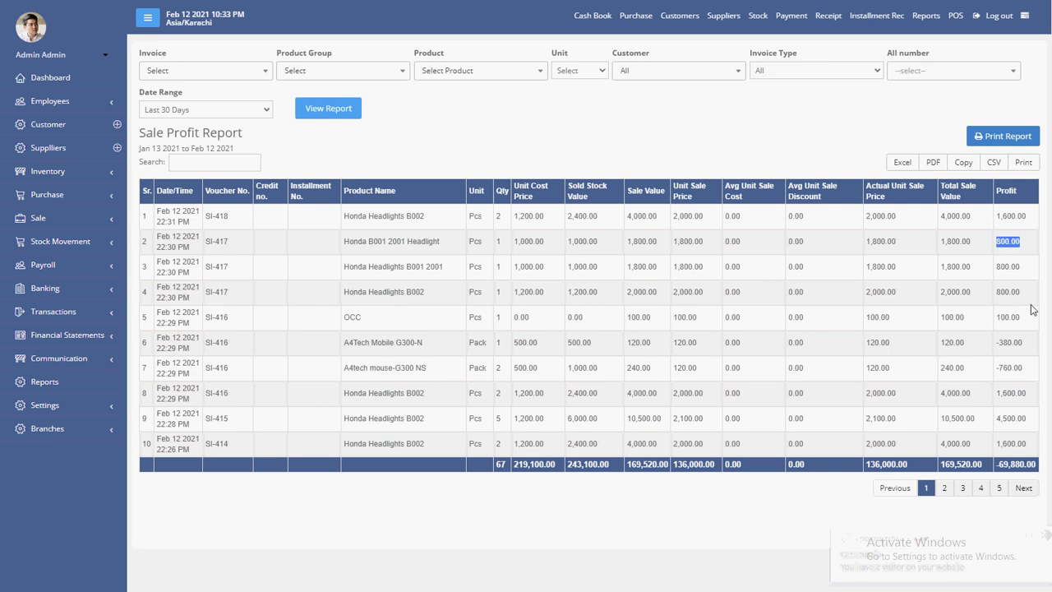
Step: Run the Sale Profit Report for the Today date range and check the profit total
{"action": "left_click", "coordinate": [190, 111]}
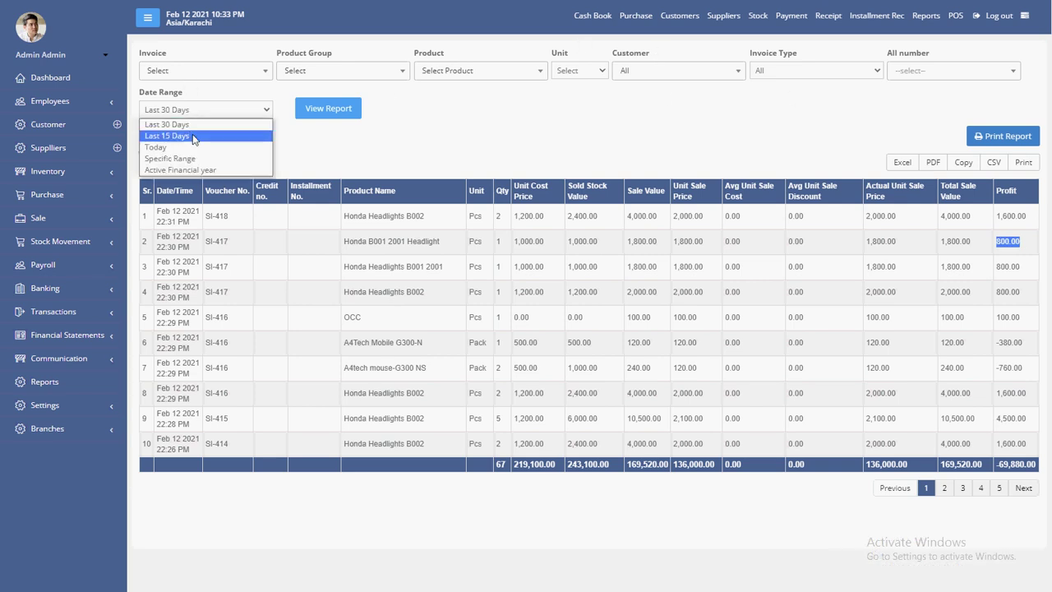
{"action": "left_click", "coordinate": [195, 146]}
{"action": "left_click", "coordinate": [313, 115]}
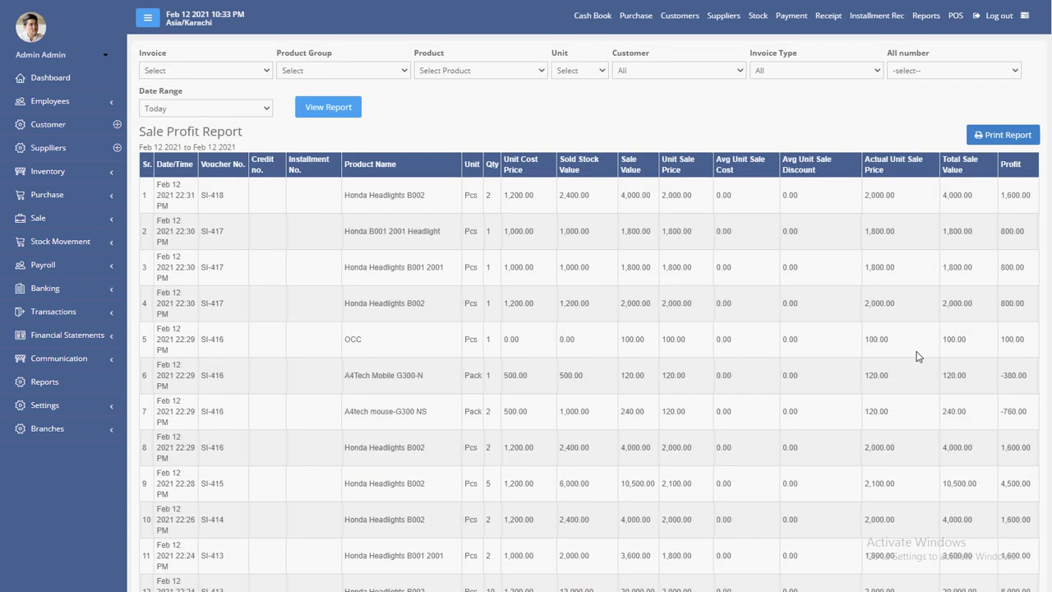
{"action": "scroll", "coordinate": [1027, 326], "scroll_direction": "down", "scroll_amount": 1}
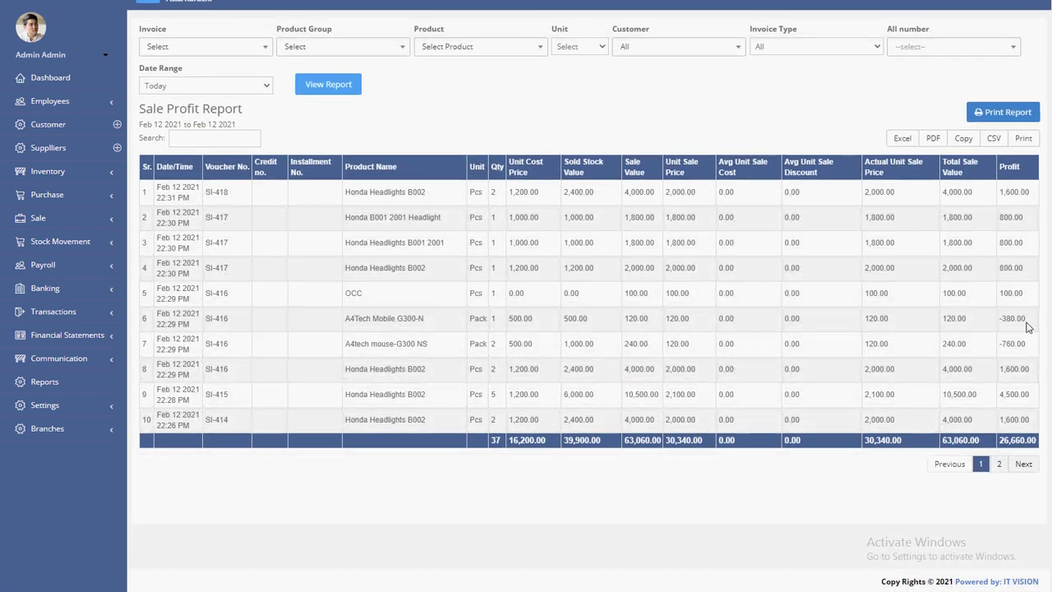
Step: Review both pages of today's Sale Profit Report and check the total sold stock value and total profit
{"action": "left_click_drag", "start_coordinate": [997, 442], "coordinate": [1025, 450]}
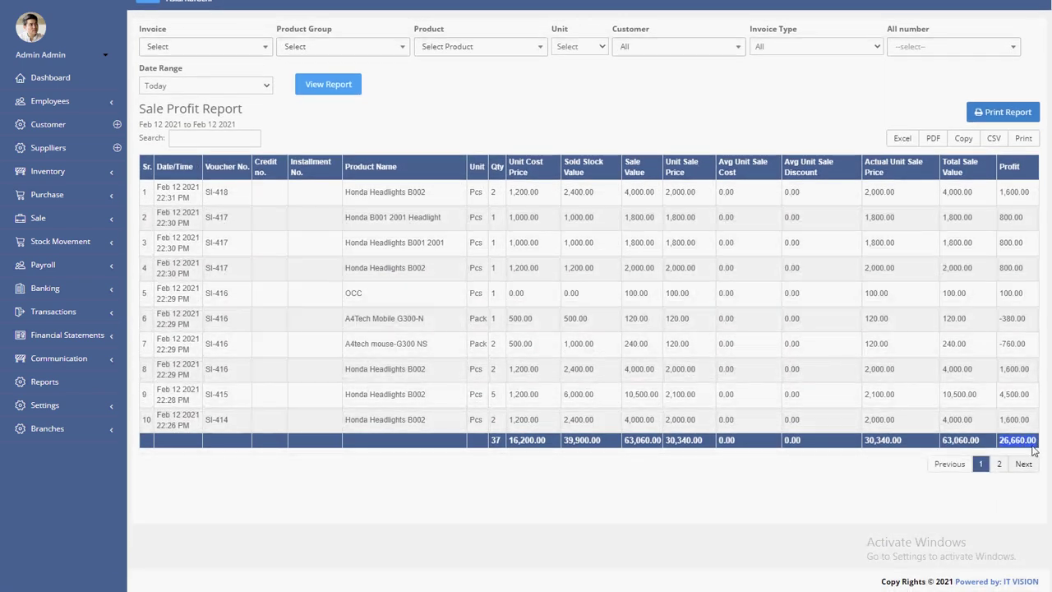
{"action": "left_click", "coordinate": [999, 464]}
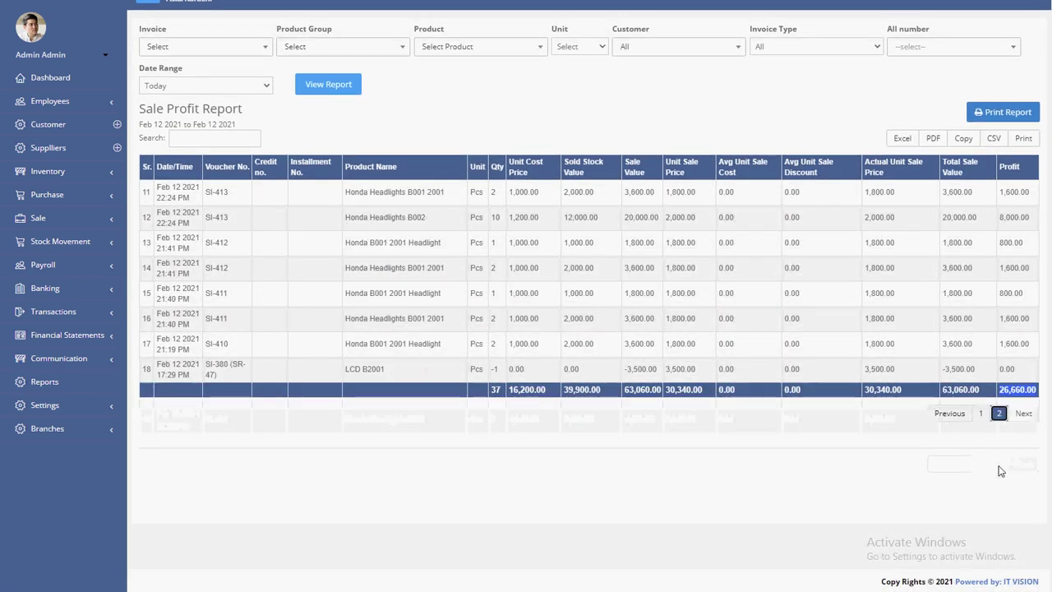
{"action": "left_click", "coordinate": [980, 415]}
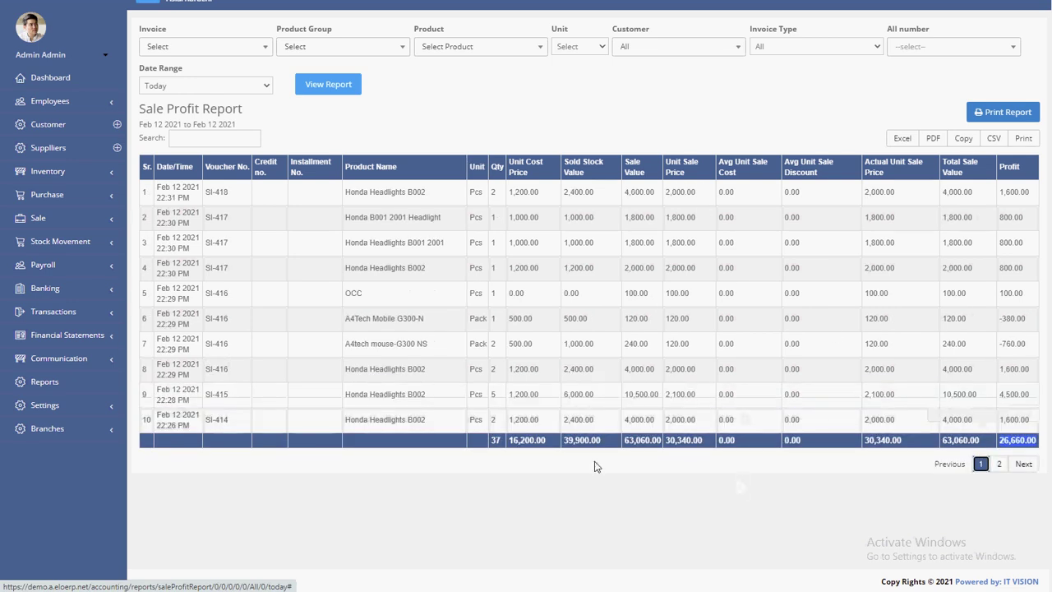
{"action": "double_click", "coordinate": [585, 441]}
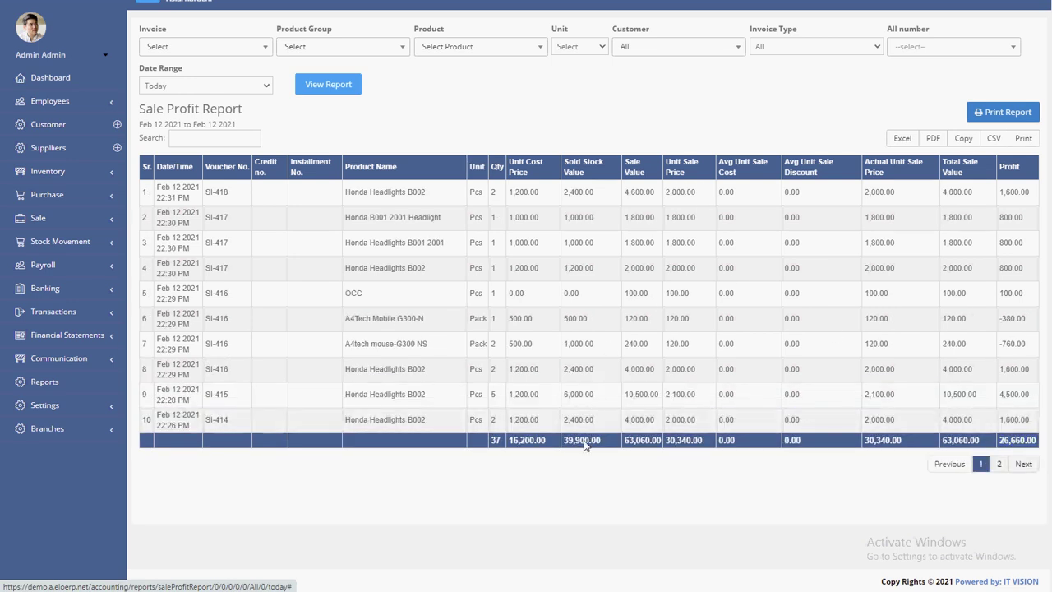
{"action": "double_click", "coordinate": [1018, 441]}
{"action": "scroll", "coordinate": [945, 247], "scroll_direction": "up", "scroll_amount": 1}
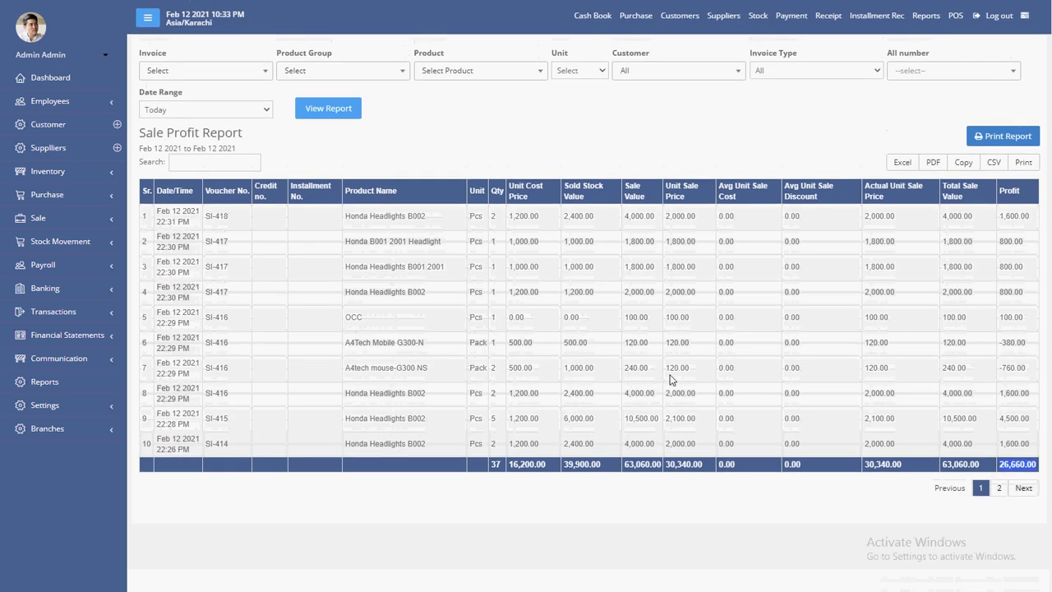
Step: Open the Stock Value Report, check the grand total by purchase cost, and view the second page of products
{"action": "left_click", "coordinate": [934, 25]}
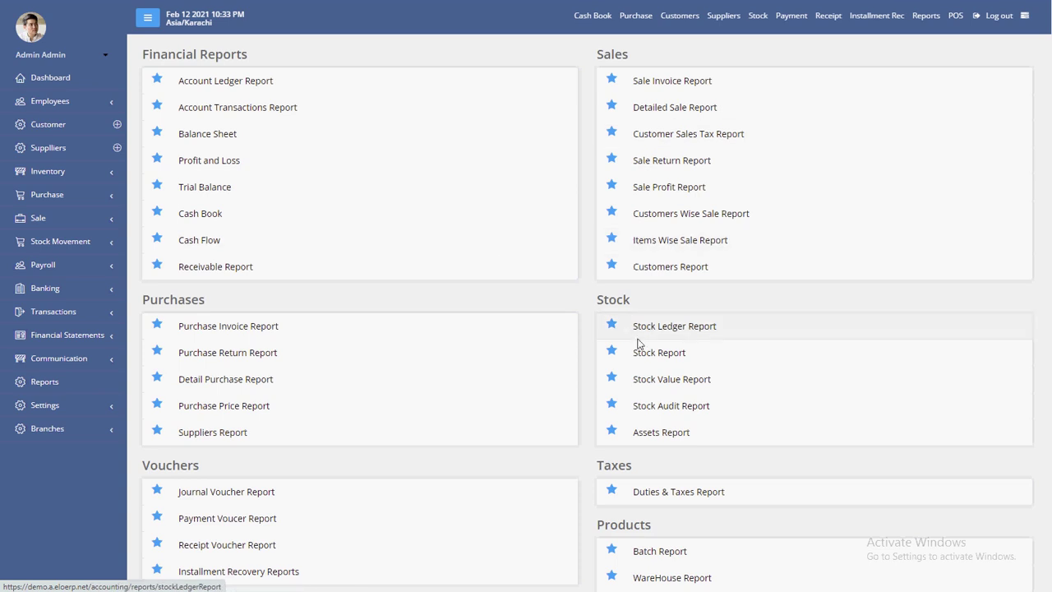
{"action": "left_click", "coordinate": [664, 384]}
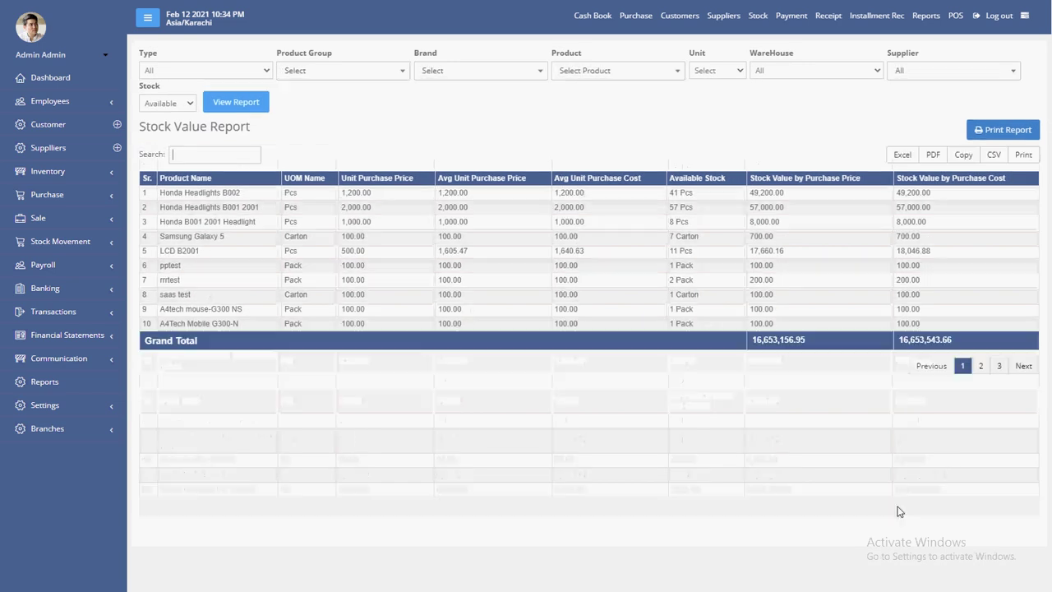
{"action": "double_click", "coordinate": [958, 338]}
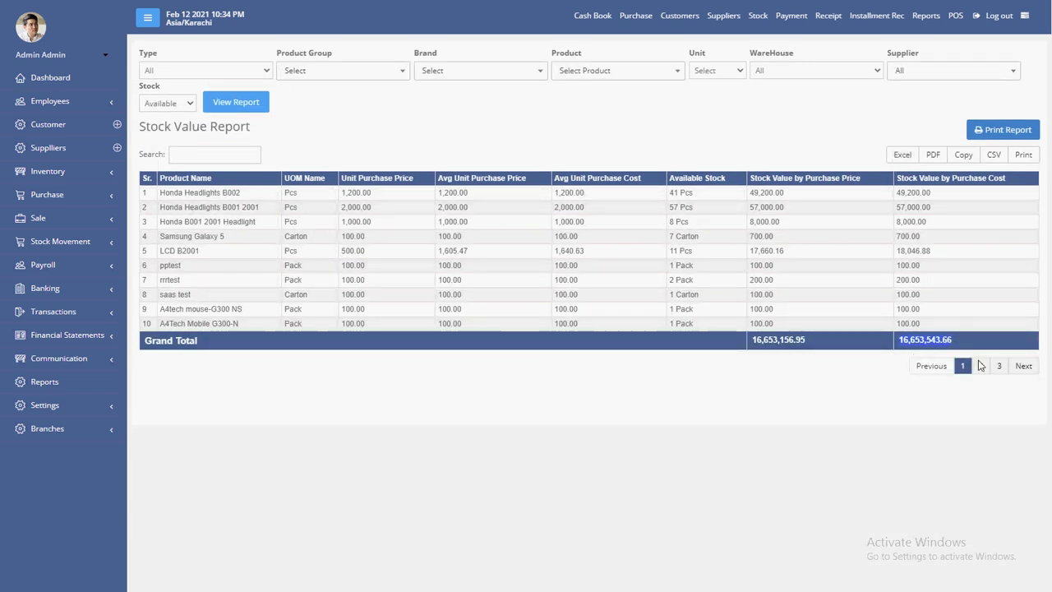
{"action": "left_click", "coordinate": [978, 369]}
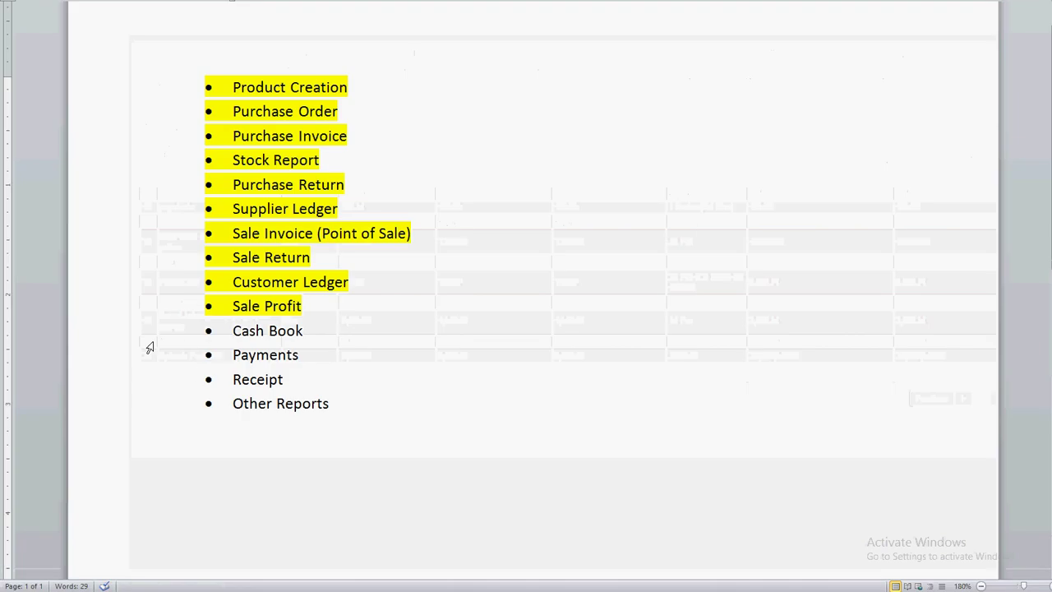
Step: Switch to the Word topic list and highlight the Cash Book entry in yellow
{"action": "left_click", "coordinate": [150, 330]}
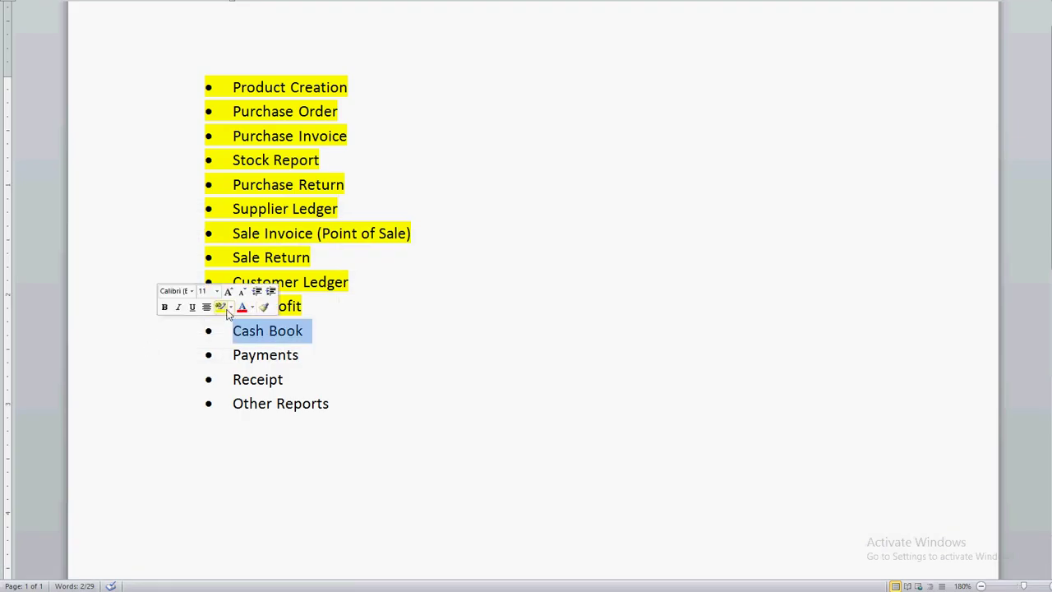
{"action": "left_click", "coordinate": [220, 306]}
{"action": "left_click", "coordinate": [233, 354]}
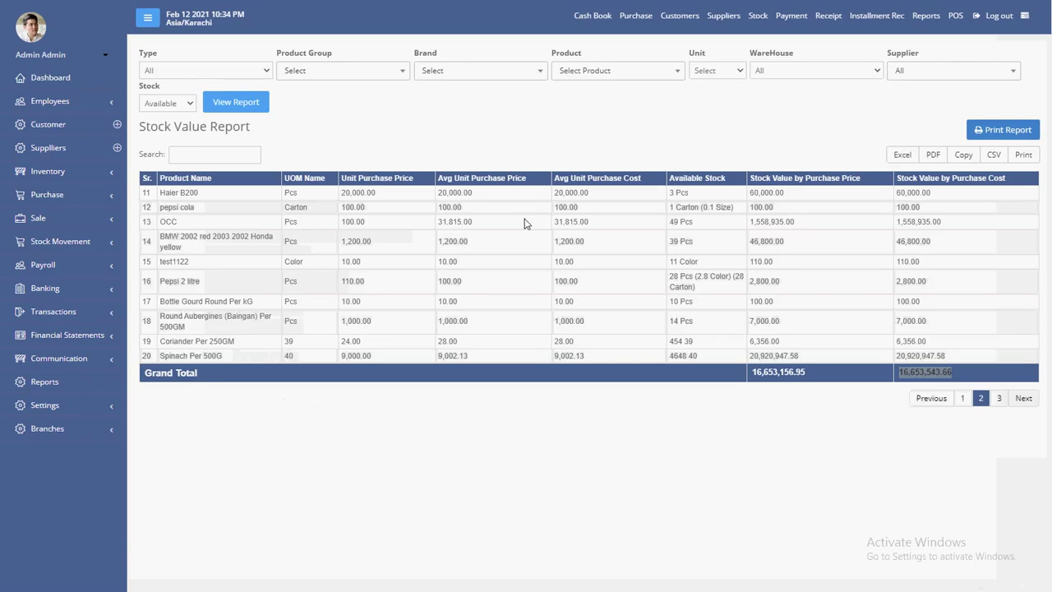
Step: Switch back to EloERP, open the Cash Book, and examine today's opening balance, total credits and total balance
{"action": "left_click", "coordinate": [592, 17]}
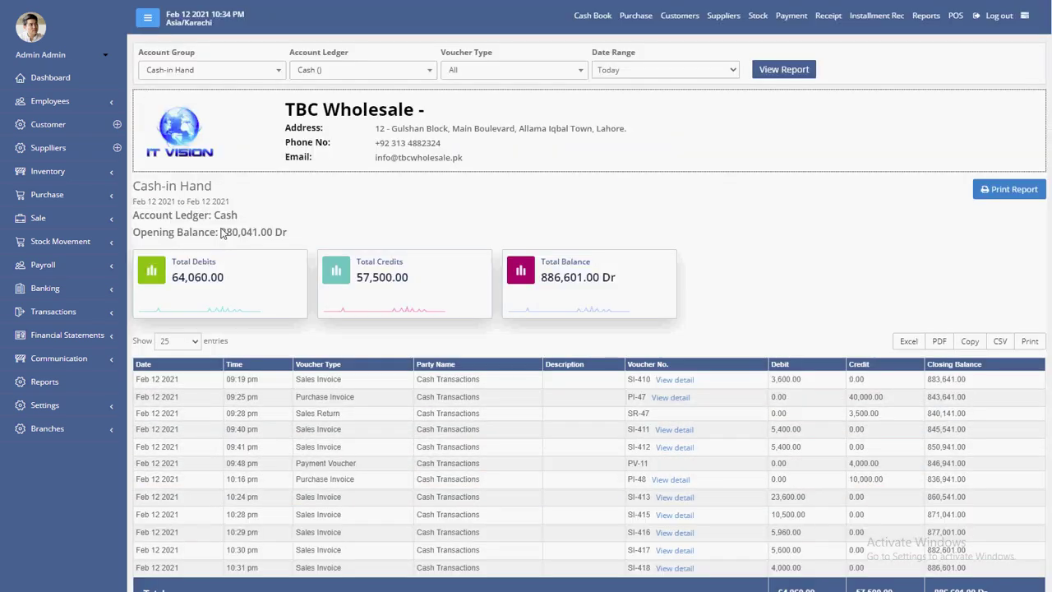
{"action": "left_click_drag", "start_coordinate": [220, 233], "coordinate": [295, 234]}
{"action": "scroll", "coordinate": [354, 284], "scroll_direction": "down", "scroll_amount": 1}
{"action": "left_click_drag", "start_coordinate": [357, 215], "coordinate": [362, 218]}
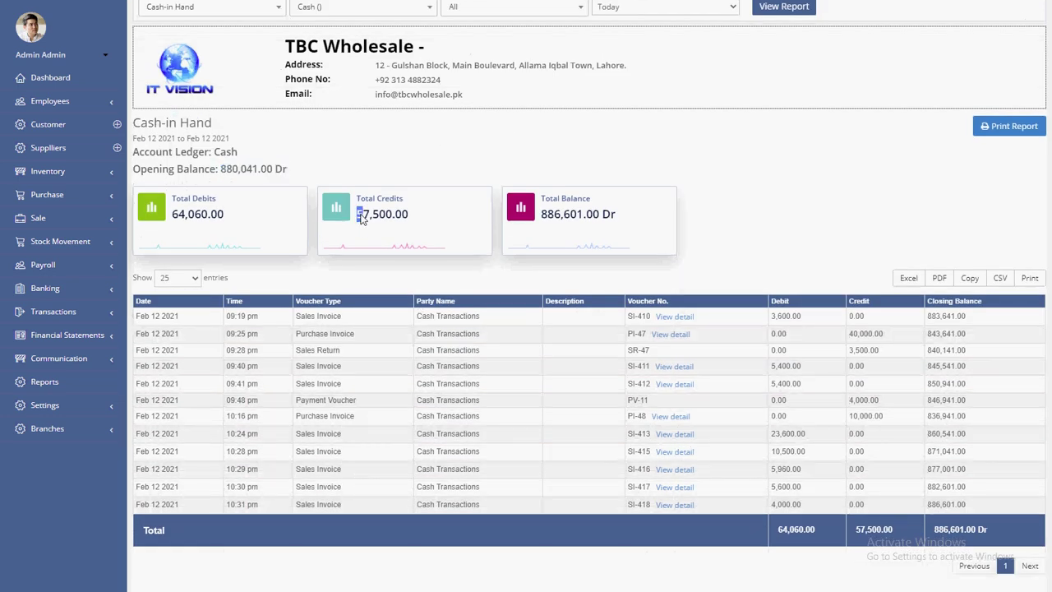
{"action": "left_click", "coordinate": [362, 215]}
{"action": "left_click_drag", "start_coordinate": [541, 217], "coordinate": [646, 215]}
{"action": "scroll", "coordinate": [787, 228], "scroll_direction": "down", "scroll_amount": 1}
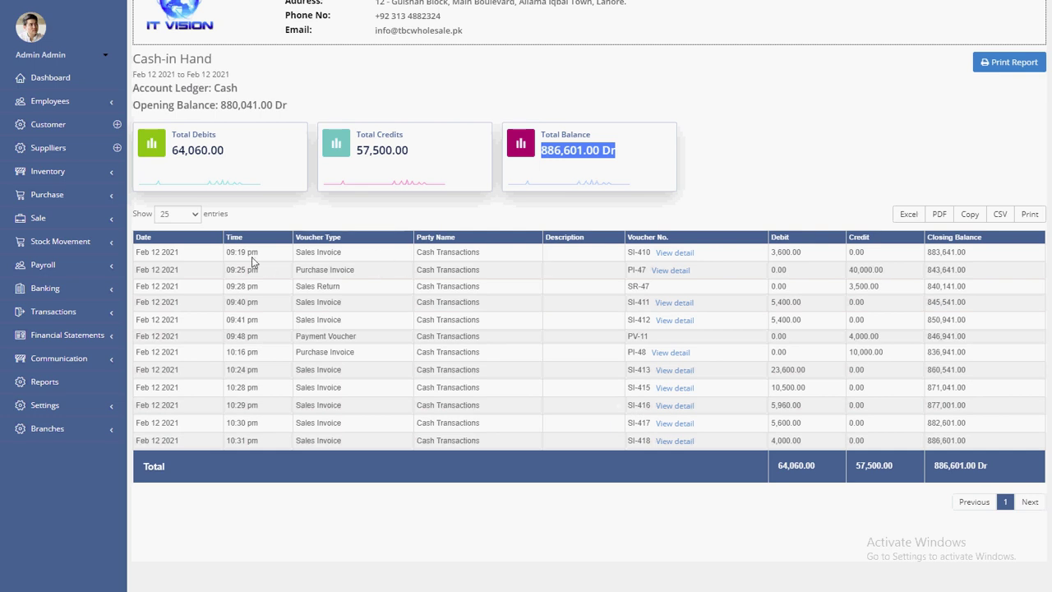
Step: View the product details of sales invoices SI-410 and SI-416 from the cash book, and close the detail view
{"action": "left_click_drag", "start_coordinate": [628, 253], "coordinate": [692, 255]}
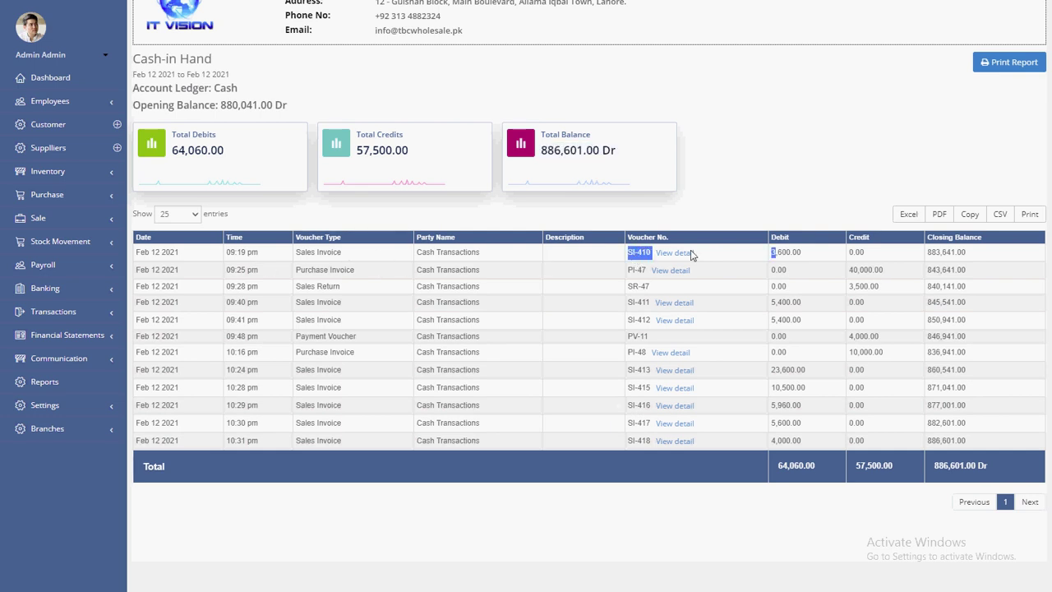
{"action": "left_click", "coordinate": [709, 260]}
{"action": "left_click", "coordinate": [674, 255]}
{"action": "left_click", "coordinate": [670, 406]}
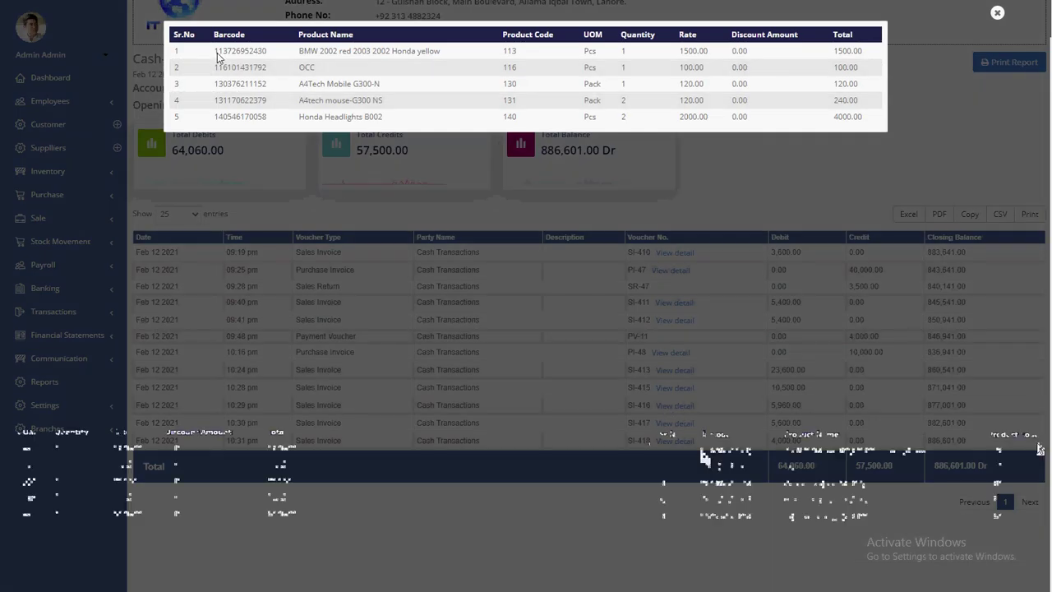
{"action": "left_click", "coordinate": [998, 13]}
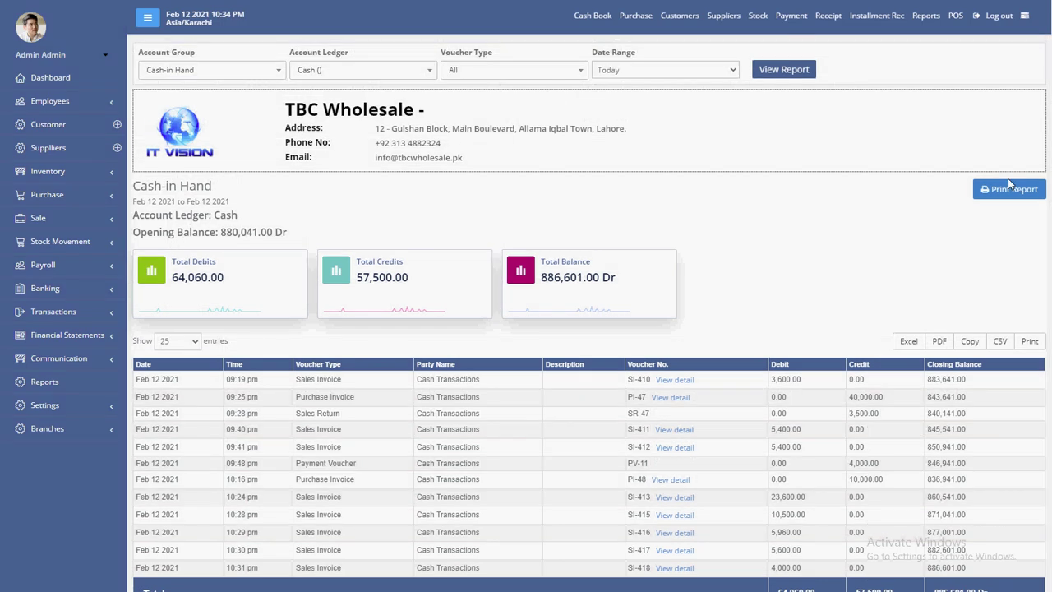
Step: Open the printable Ledger Detail Report for the Cash account, review its itemised vouchers from start to end, and close it
{"action": "left_click", "coordinate": [1008, 185]}
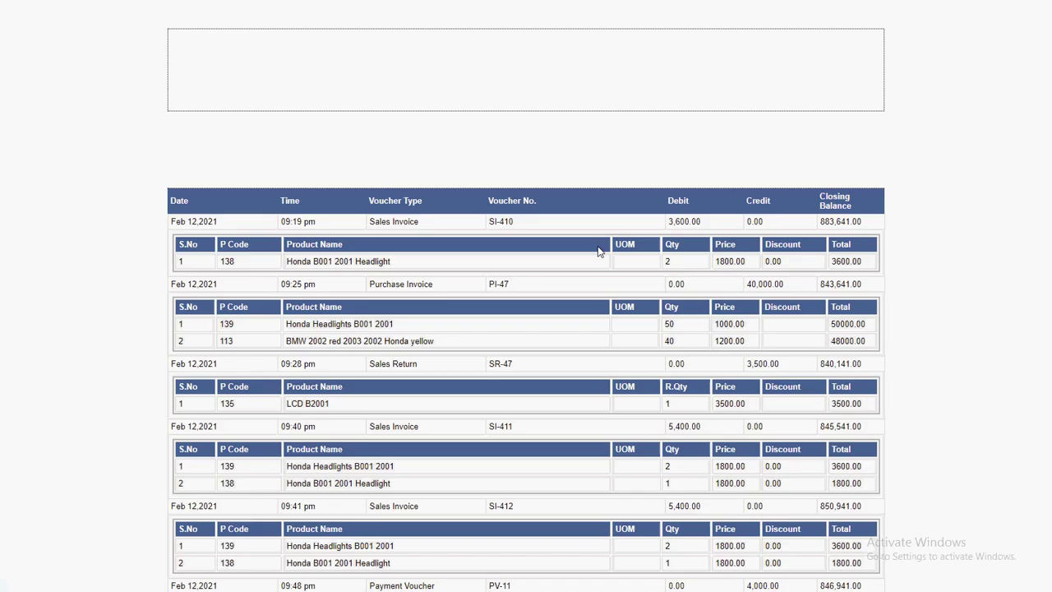
{"action": "scroll", "coordinate": [543, 259], "scroll_direction": "down", "scroll_amount": 5}
{"action": "scroll", "coordinate": [543, 260], "scroll_direction": "up", "scroll_amount": 5}
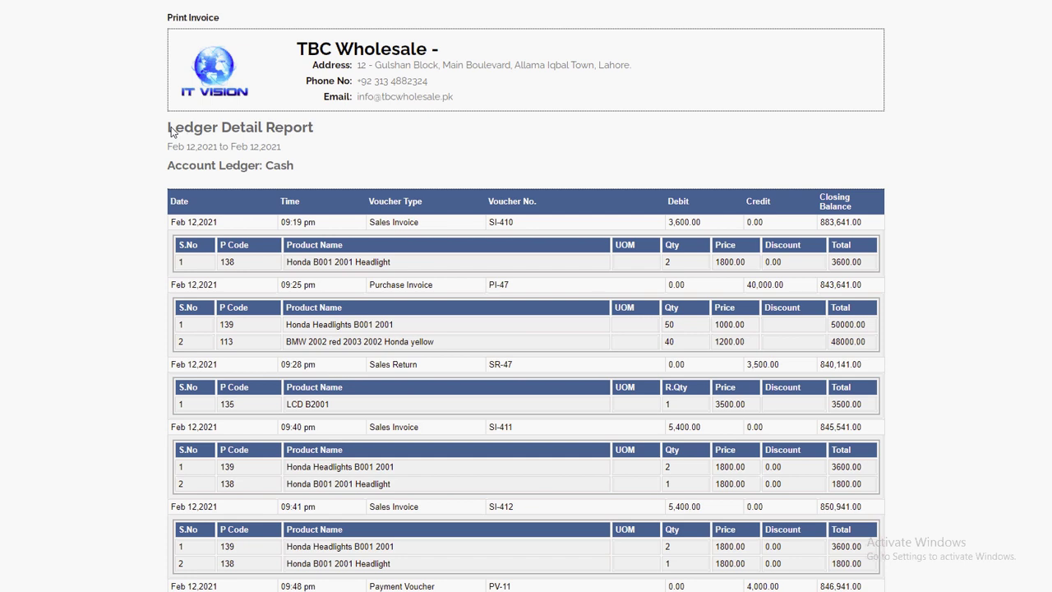
{"action": "left_click_drag", "start_coordinate": [169, 129], "coordinate": [311, 129]}
{"action": "left_click", "coordinate": [277, 165]}
{"action": "double_click", "coordinate": [277, 165]}
{"action": "scroll", "coordinate": [570, 291], "scroll_direction": "down", "scroll_amount": 6}
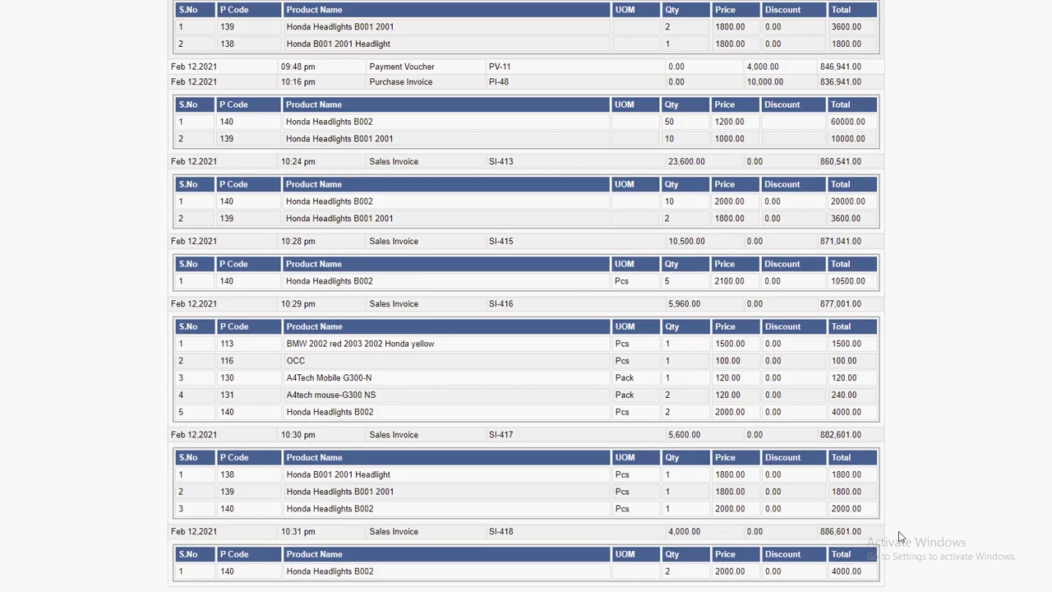
{"action": "scroll", "coordinate": [838, 518], "scroll_direction": "up", "scroll_amount": 6}
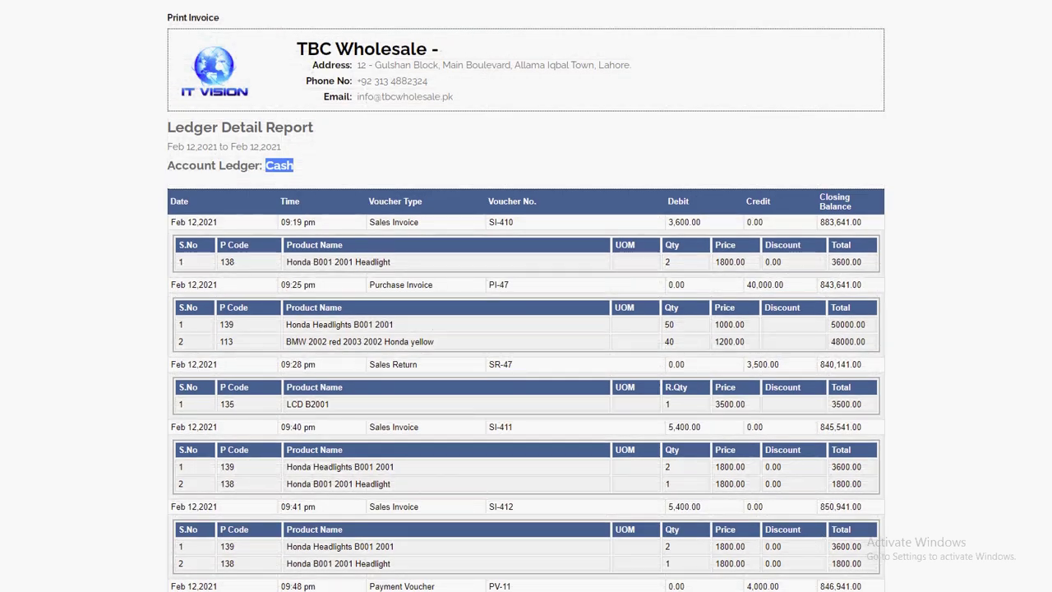
{"action": "key", "text": "ctrl+w"}
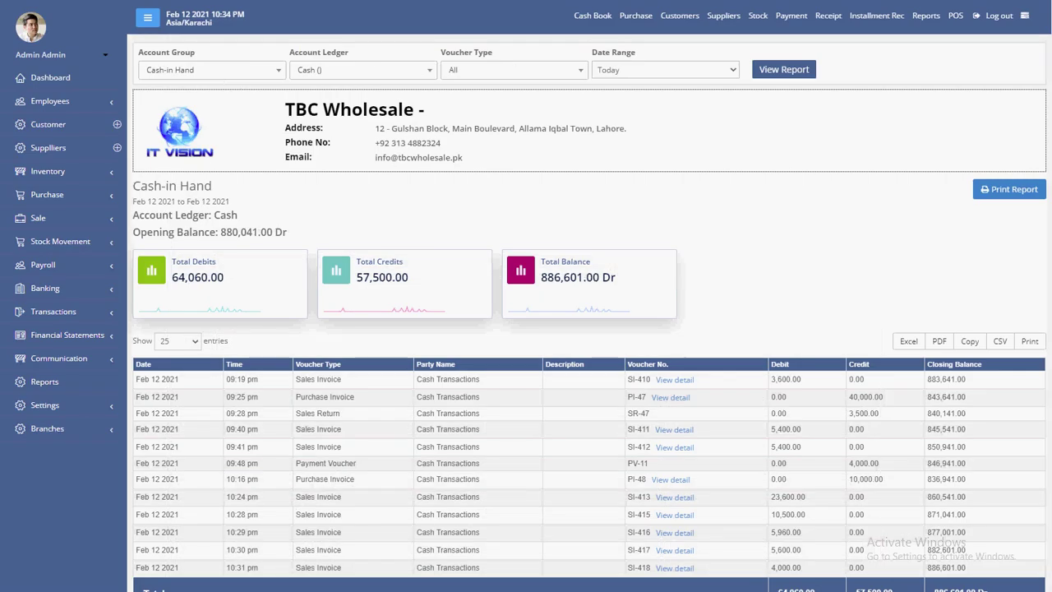
Step: Open the Detailed Sale Report and look through its product group, product, brand and customer filter options
{"action": "left_click", "coordinate": [929, 16]}
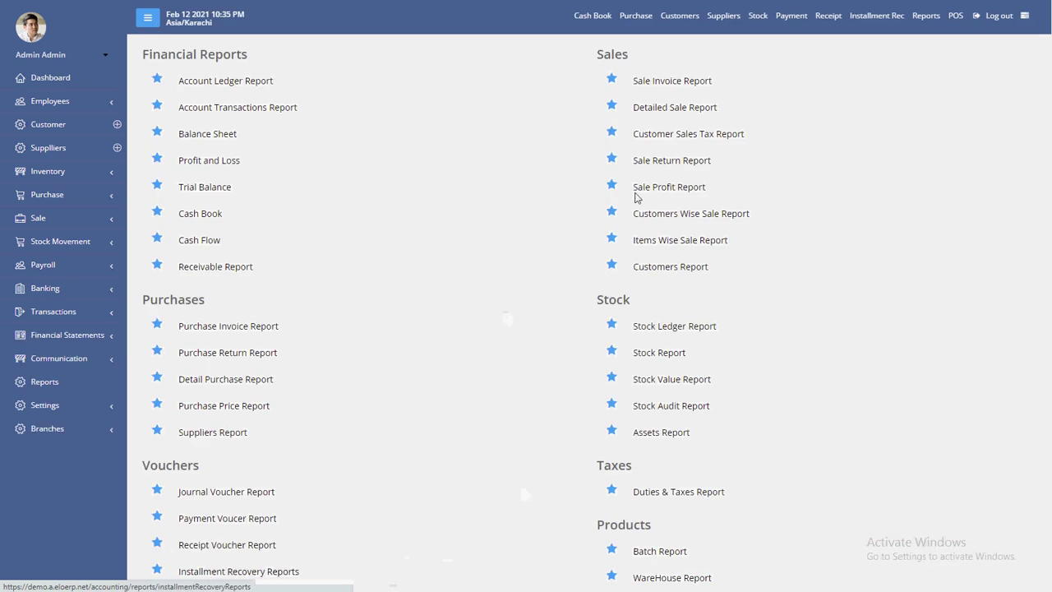
{"action": "left_click", "coordinate": [661, 118]}
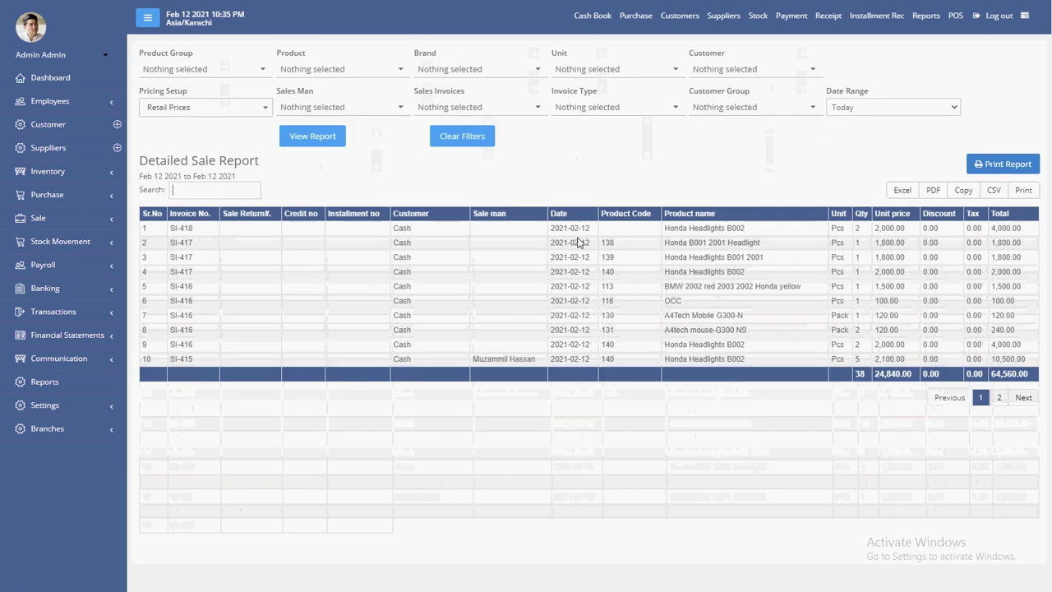
{"action": "left_click", "coordinate": [190, 72]}
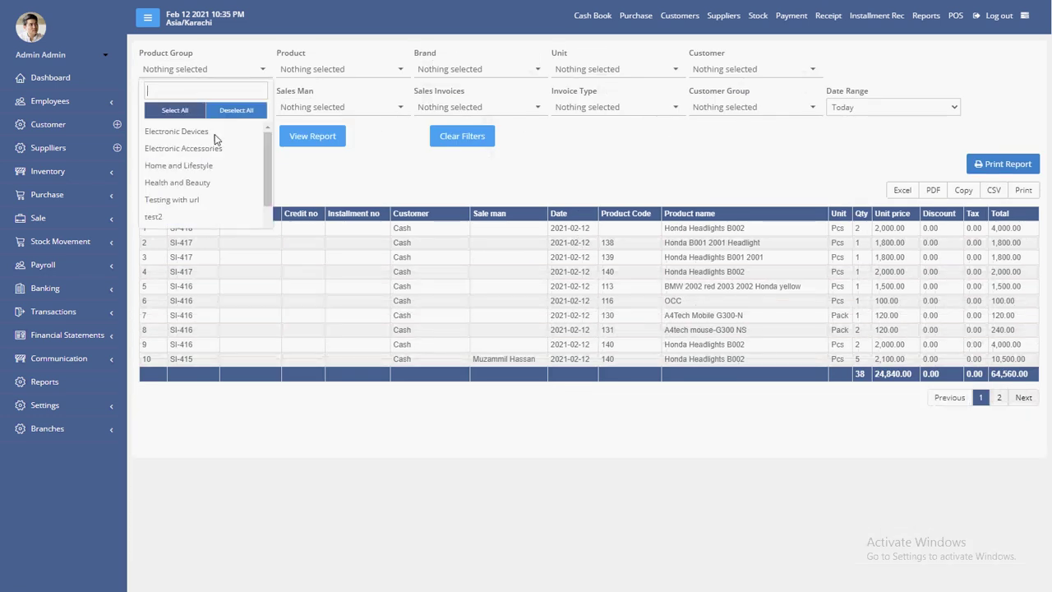
{"action": "left_click", "coordinate": [386, 70]}
{"action": "left_click", "coordinate": [503, 67]}
{"action": "left_click", "coordinate": [753, 69]}
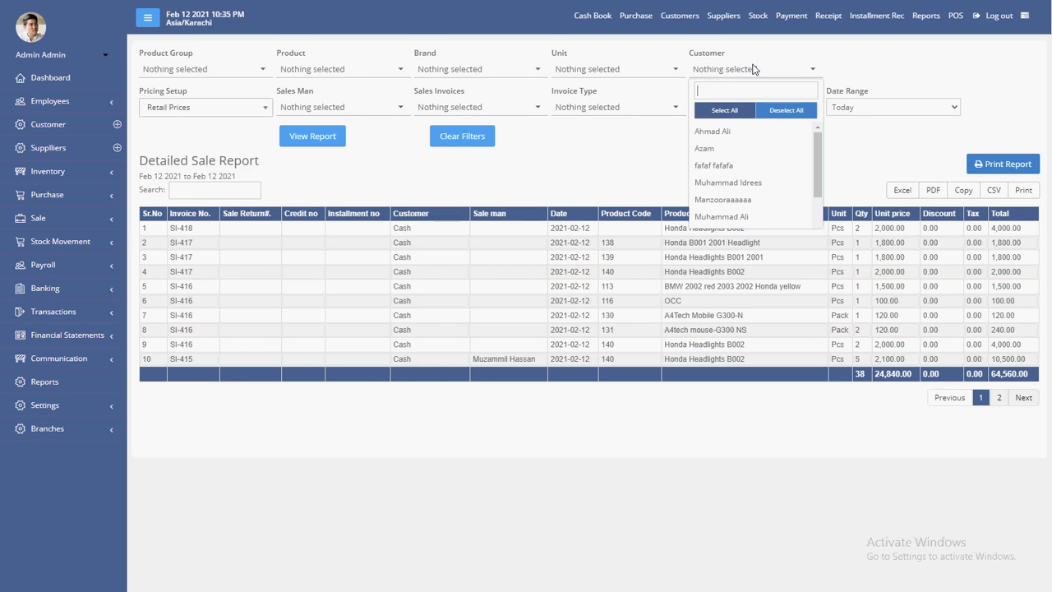
{"action": "left_click_drag", "start_coordinate": [814, 151], "coordinate": [794, 198]}
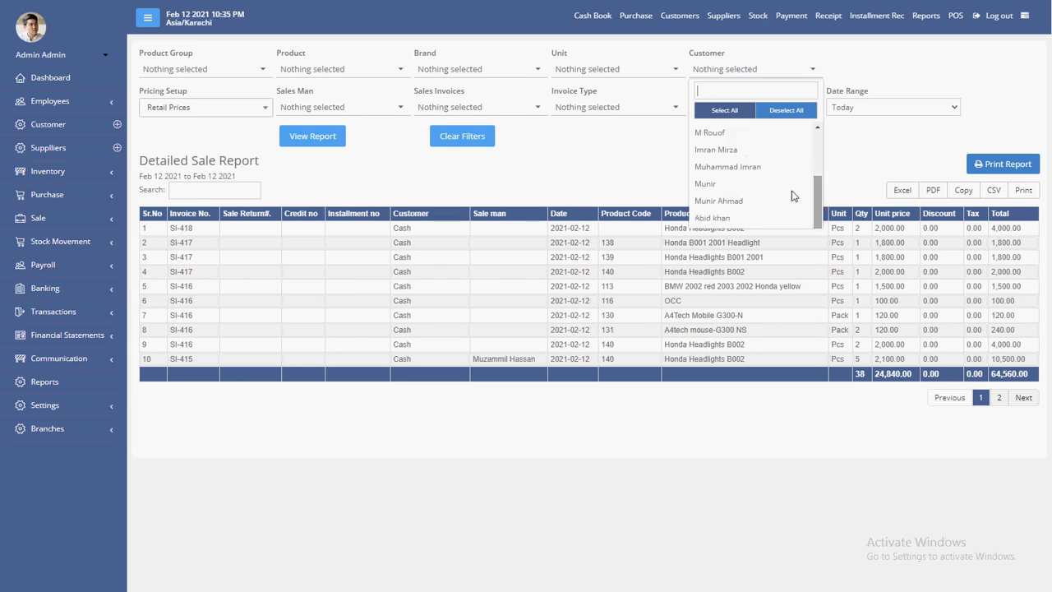
Step: Examine the salesman, sales invoice, invoice type, customer group and date range filters, and review the Detailed Sale Report's rows
{"action": "left_click", "coordinate": [362, 114]}
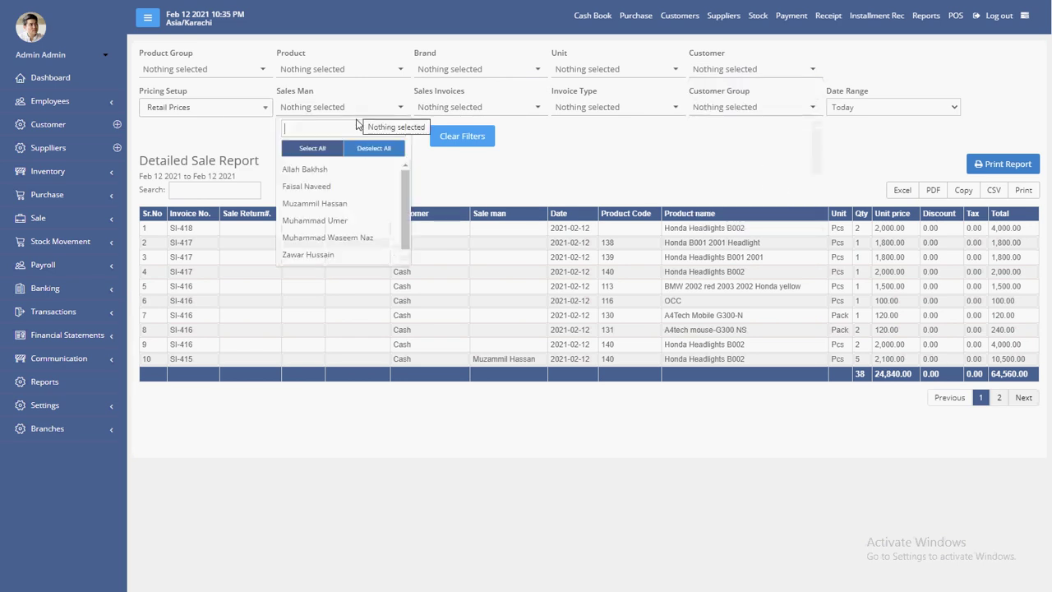
{"action": "left_click", "coordinate": [494, 109]}
{"action": "left_click", "coordinate": [536, 108]}
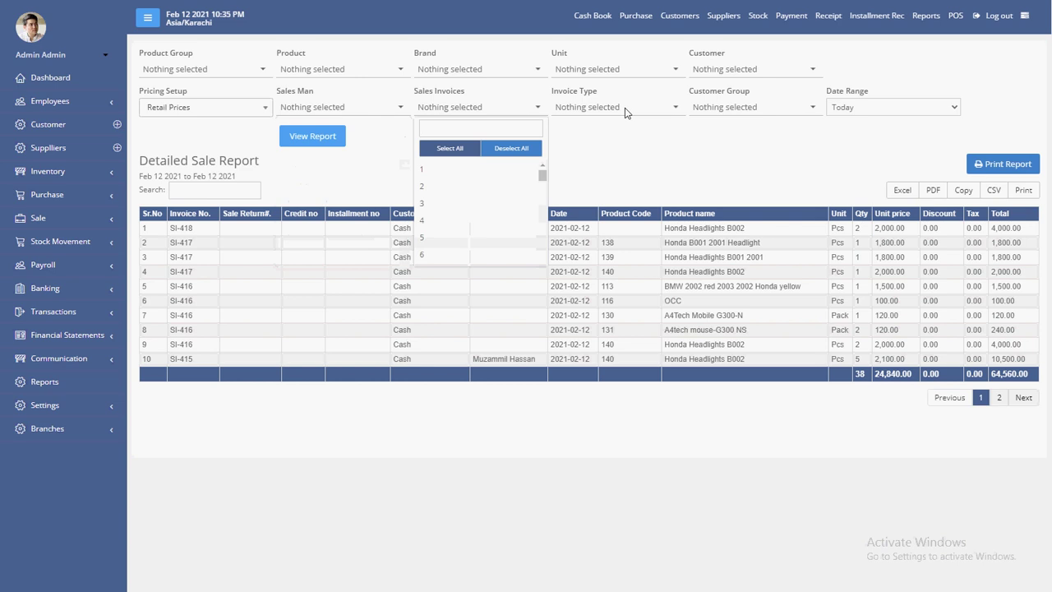
{"action": "left_click_drag", "start_coordinate": [542, 174], "coordinate": [555, 244]}
{"action": "left_click", "coordinate": [630, 107]}
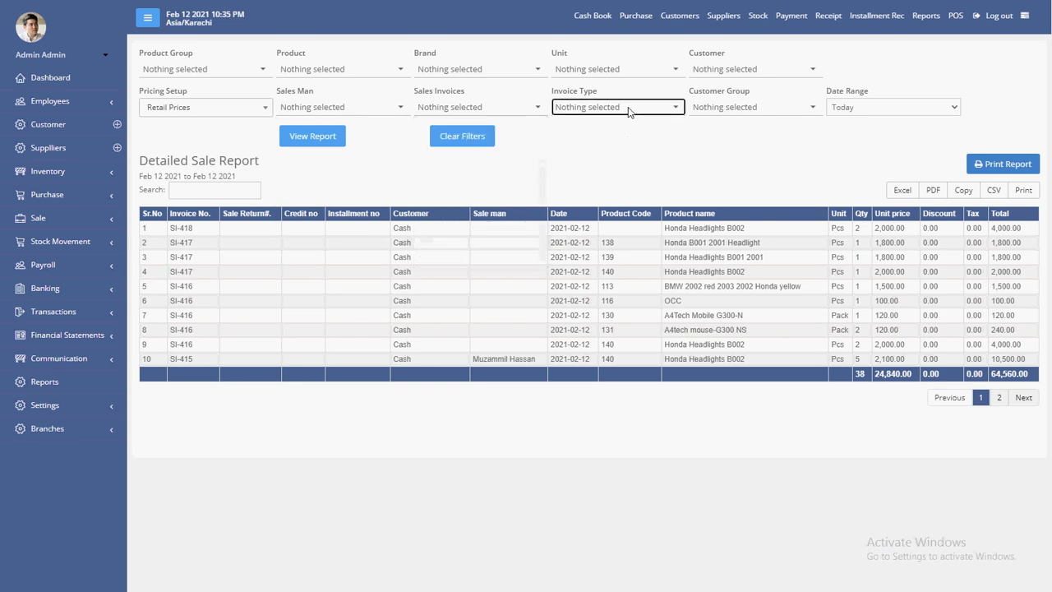
{"action": "left_click", "coordinate": [747, 108]}
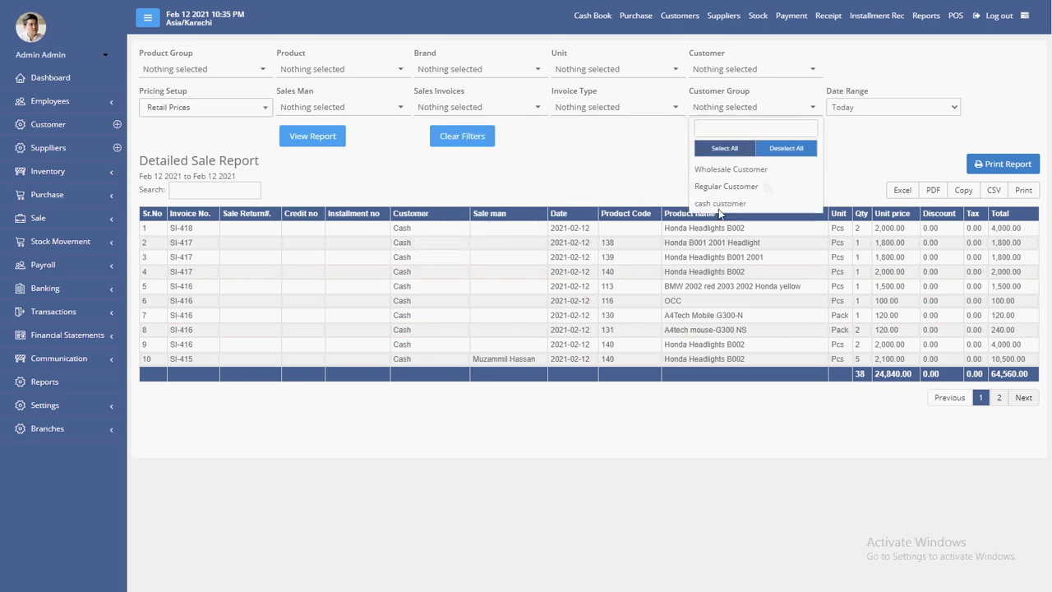
{"action": "left_click", "coordinate": [859, 107]}
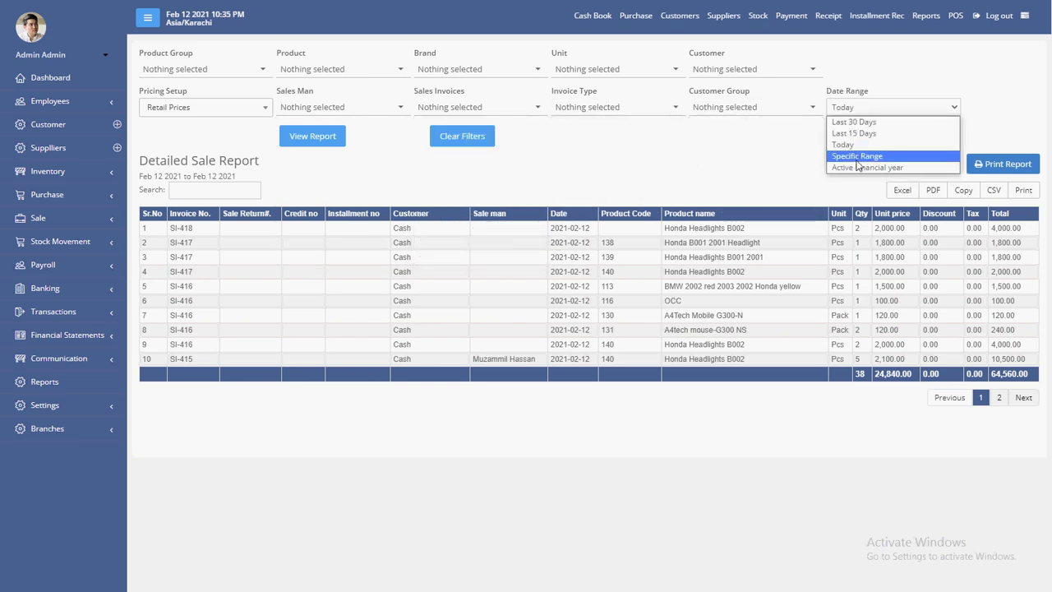
{"action": "left_click", "coordinate": [714, 172]}
{"action": "scroll", "coordinate": [832, 288], "scroll_direction": "down", "scroll_amount": 1}
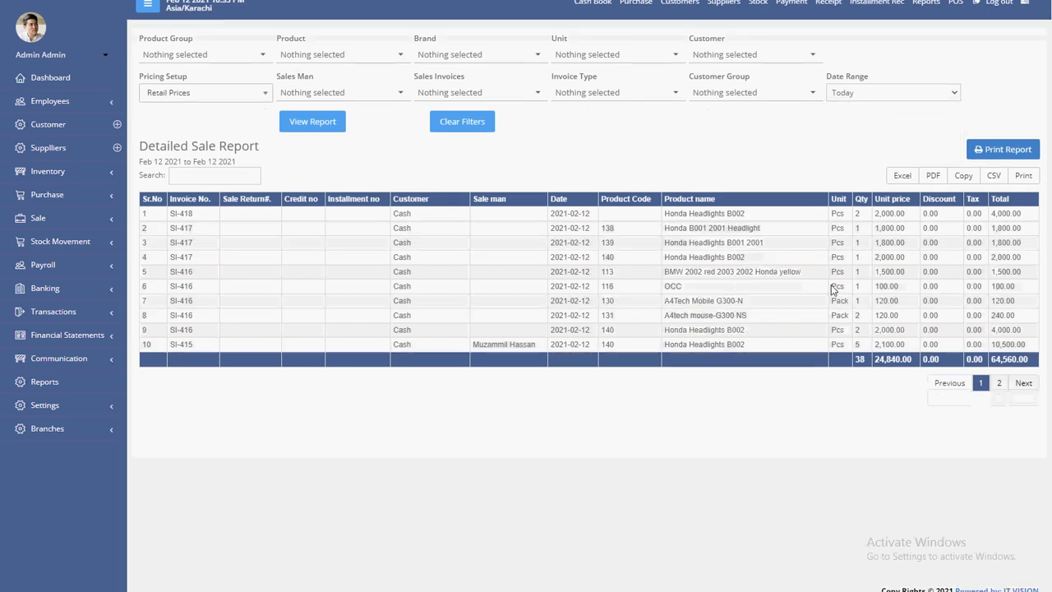
{"action": "scroll", "coordinate": [832, 287], "scroll_direction": "down", "scroll_amount": 1}
{"action": "scroll", "coordinate": [667, 332], "scroll_direction": "up", "scroll_amount": 2}
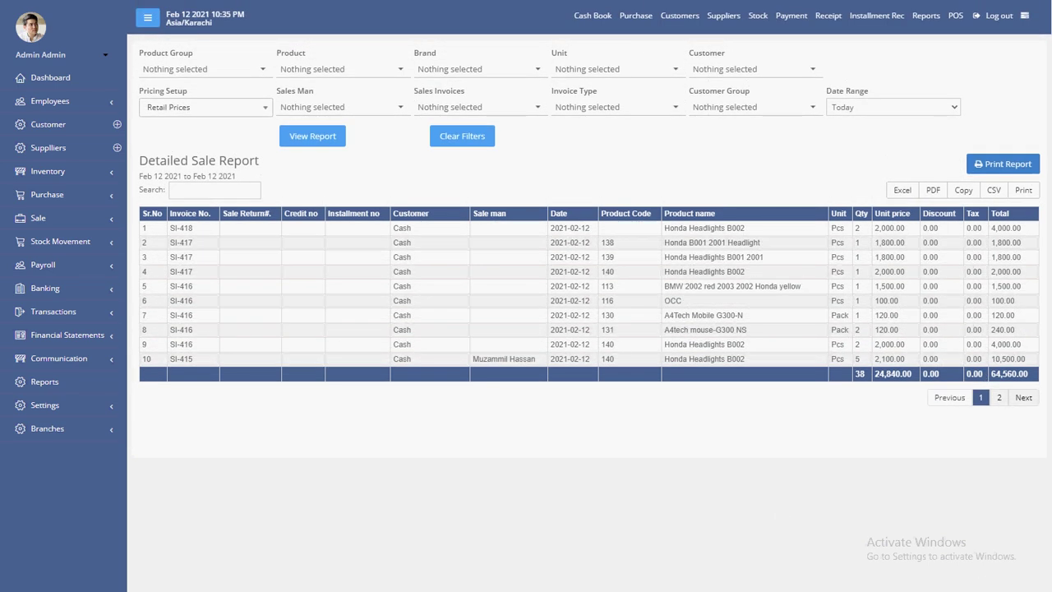
Step: Switch to the Word topic list, highlight the Payments item in yellow, and return to EloERP
{"action": "key", "text": "alt+Tab"}
{"action": "left_click", "coordinate": [131, 354]}
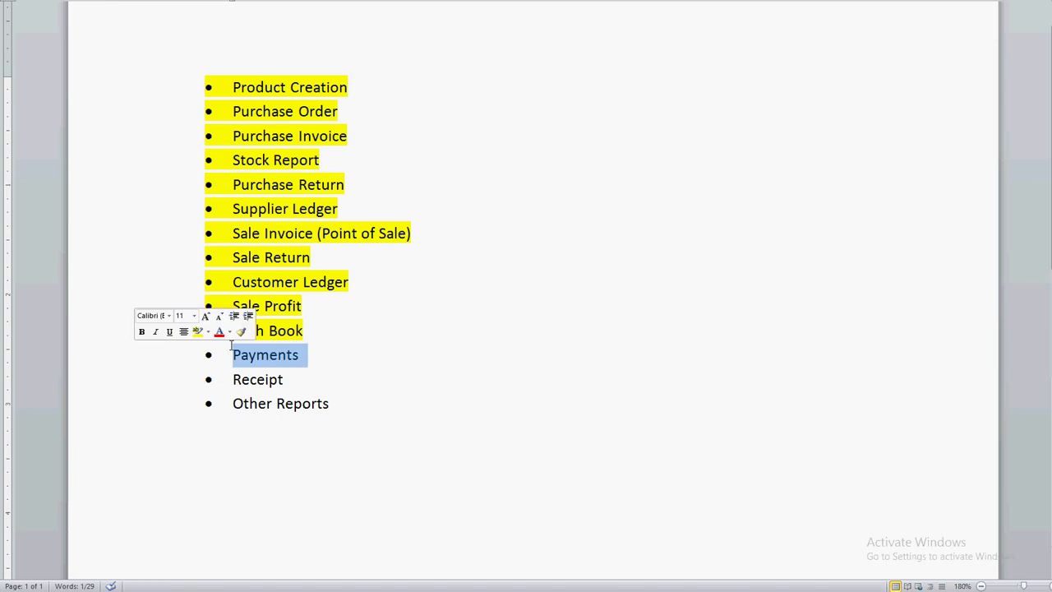
{"action": "left_click", "coordinate": [197, 331]}
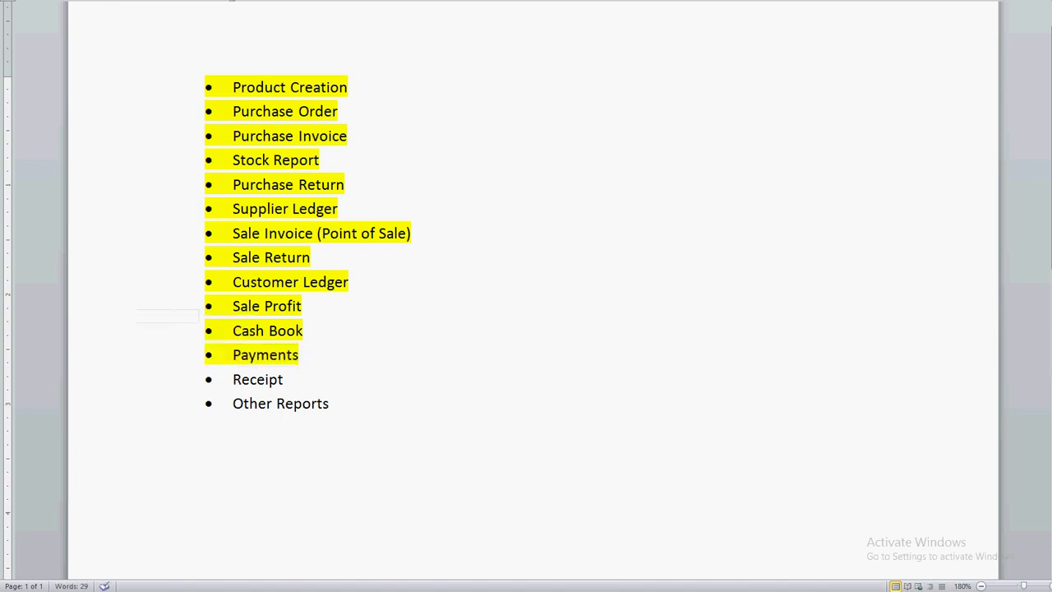
{"action": "key", "text": "alt+Tab"}
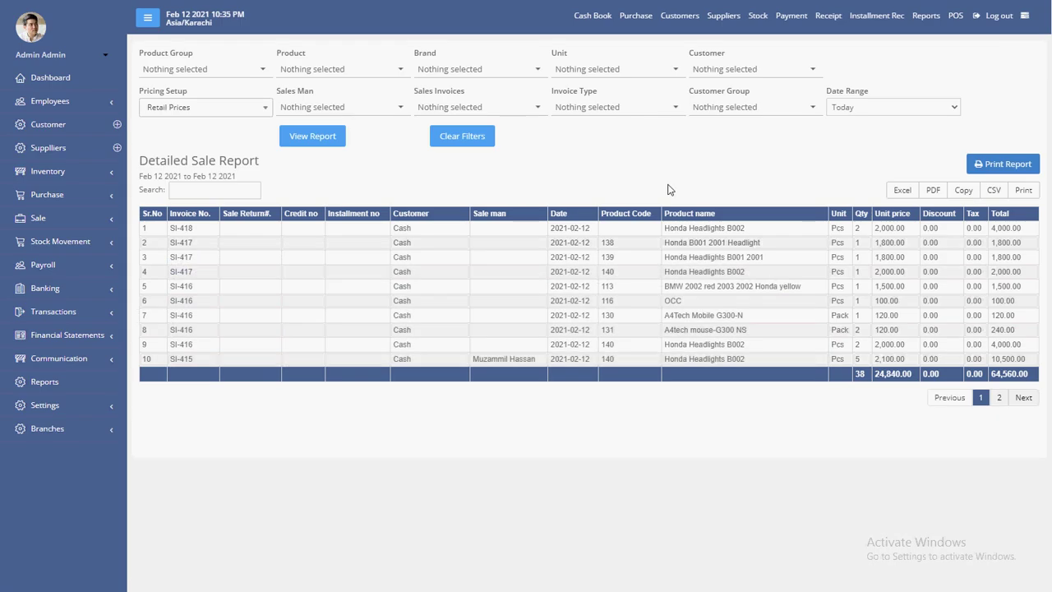
Step: Open a new payment voucher and look through its Cash/Bank account options, keeping Cash as the paying account
{"action": "left_click", "coordinate": [797, 22]}
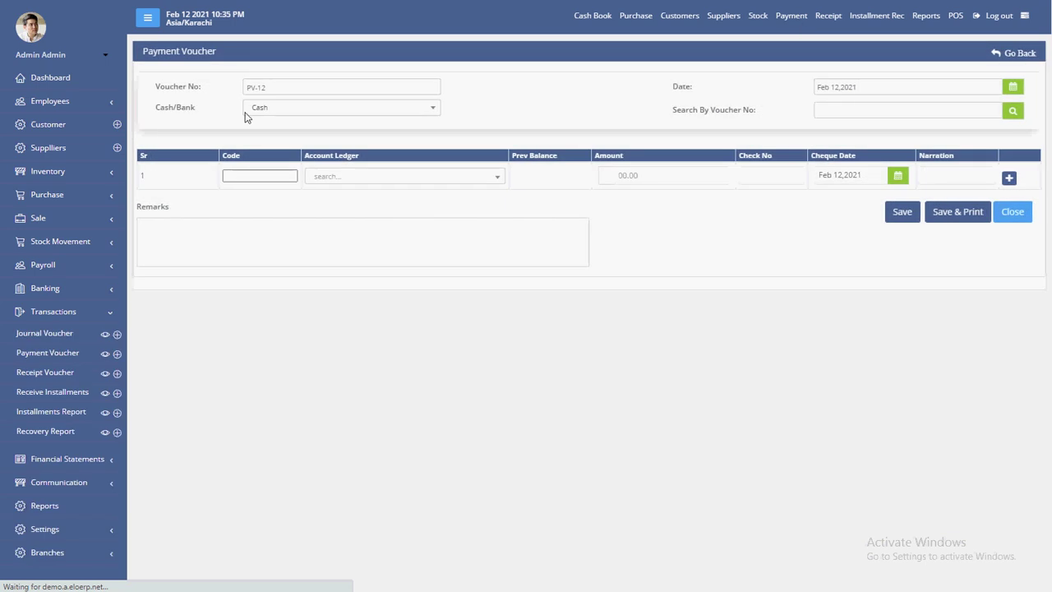
{"action": "left_click", "coordinate": [255, 115]}
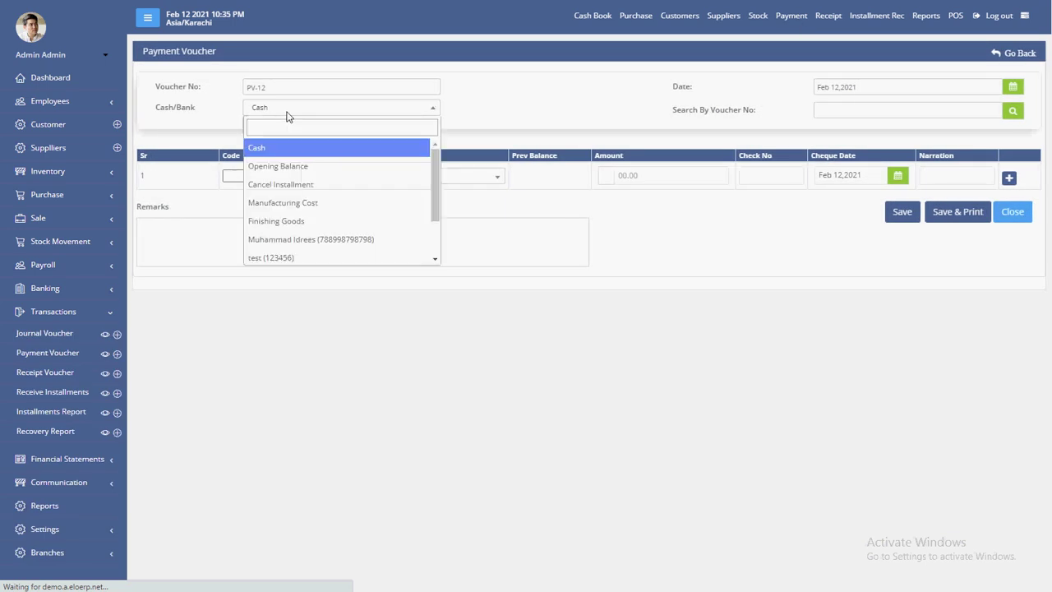
{"action": "mouse_move", "coordinate": [434, 173]}
{"action": "left_mouse_down"}
{"action": "mouse_move", "coordinate": [436, 252]}
{"action": "mouse_move", "coordinate": [437, 181]}
{"action": "left_mouse_up"}
{"action": "left_click", "coordinate": [437, 181]}
Step: Search the payment voucher's account ledger for "supp" and select the last supplier among the matches
{"action": "left_click", "coordinate": [381, 179]}
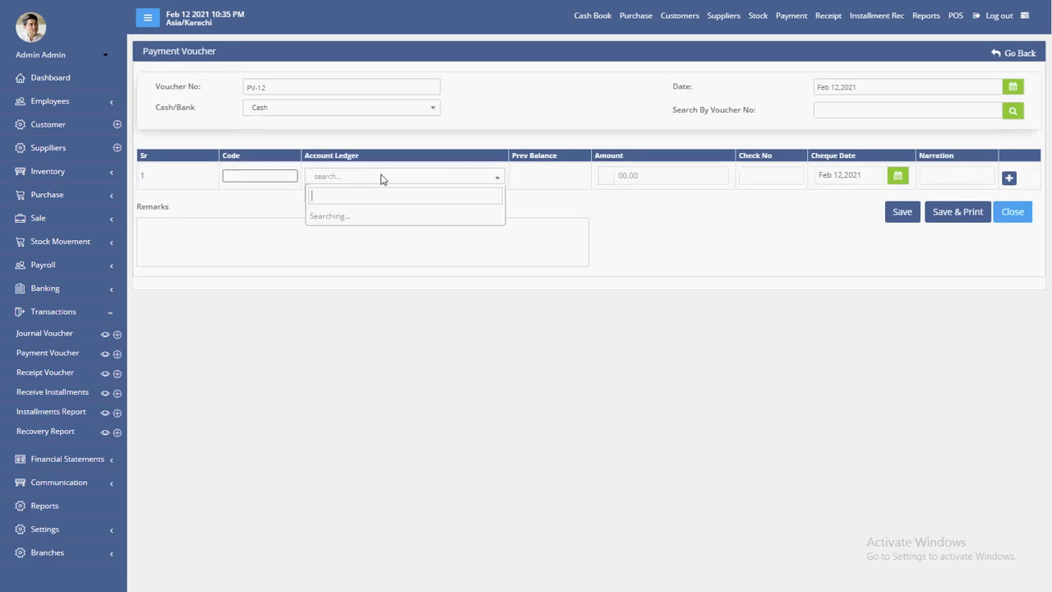
{"action": "type", "text": "supp"}
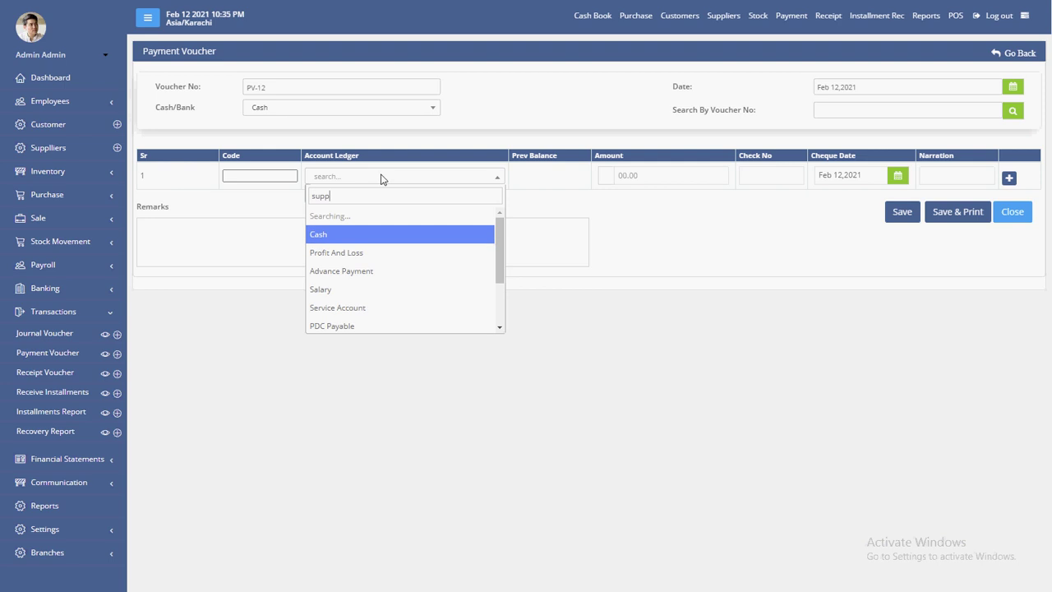
{"action": "key", "text": "Down"}
{"action": "key", "text": "Down"}
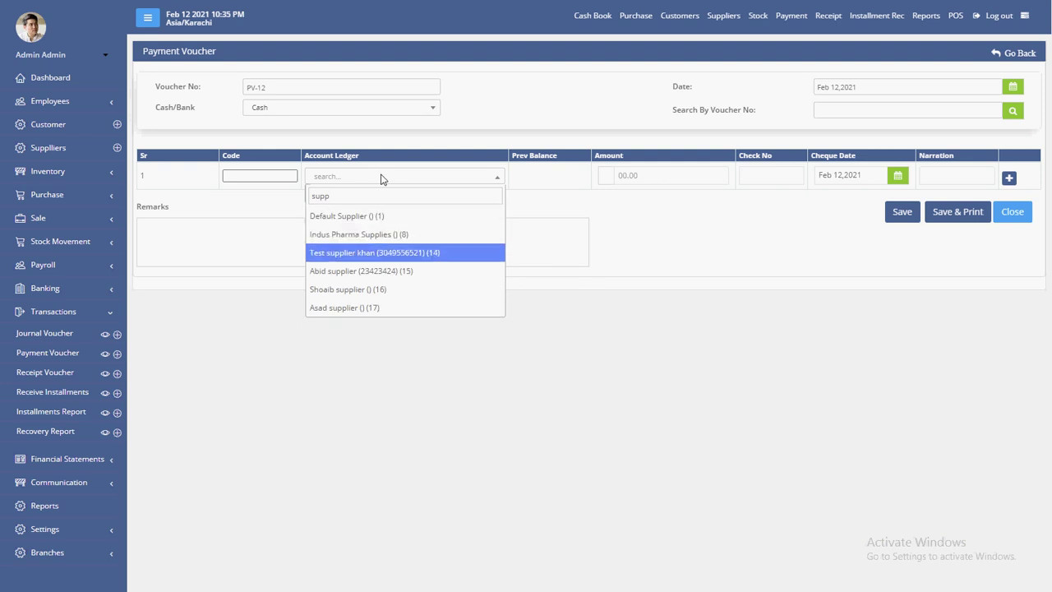
{"action": "key", "text": "Down"}
{"action": "key", "text": "Down"}
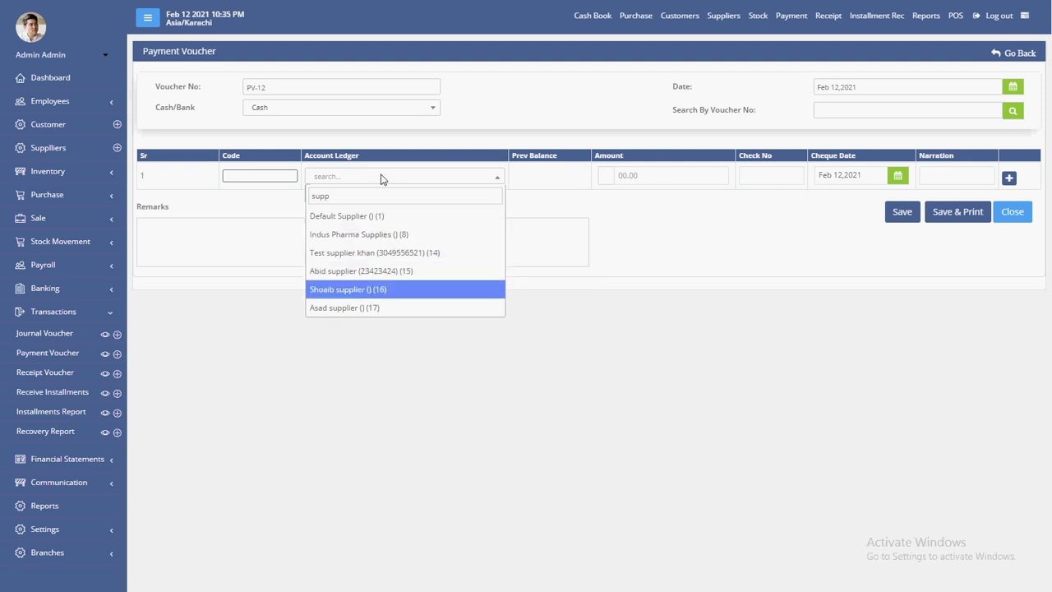
{"action": "key", "text": "Down"}
{"action": "key", "text": "Return"}
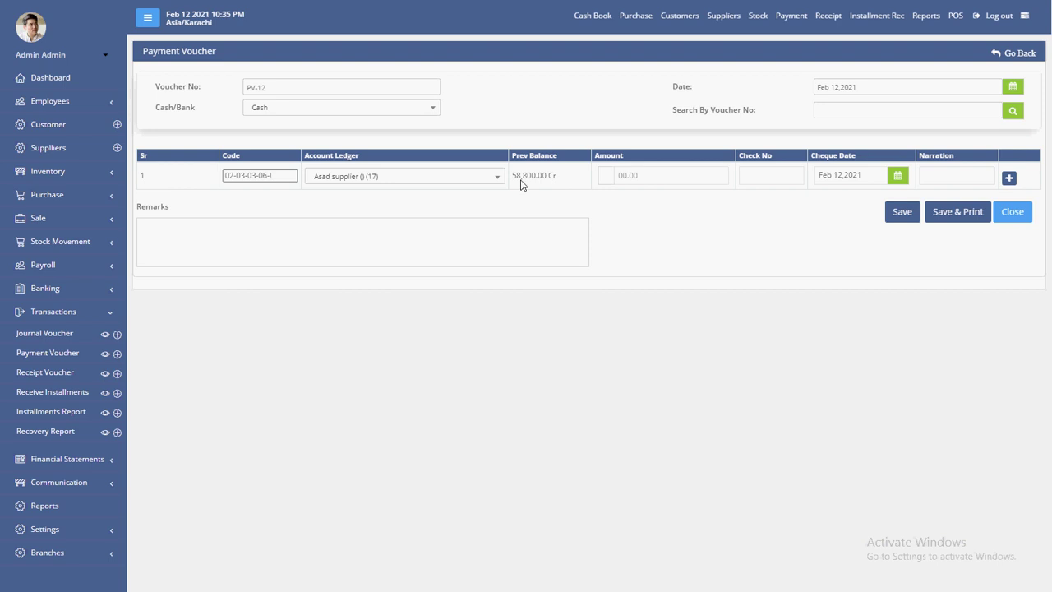
Step: Check the supplier's previous balance and set the payment amount to 20000
{"action": "left_click_drag", "start_coordinate": [510, 180], "coordinate": [580, 180]}
{"action": "left_click", "coordinate": [660, 177]}
{"action": "left_click", "coordinate": [640, 176]}
{"action": "type", "text": "20000"}
Step: Save and print the payment voucher, enlarge its print preview, and cancel the printing
{"action": "left_click", "coordinate": [952, 216]}
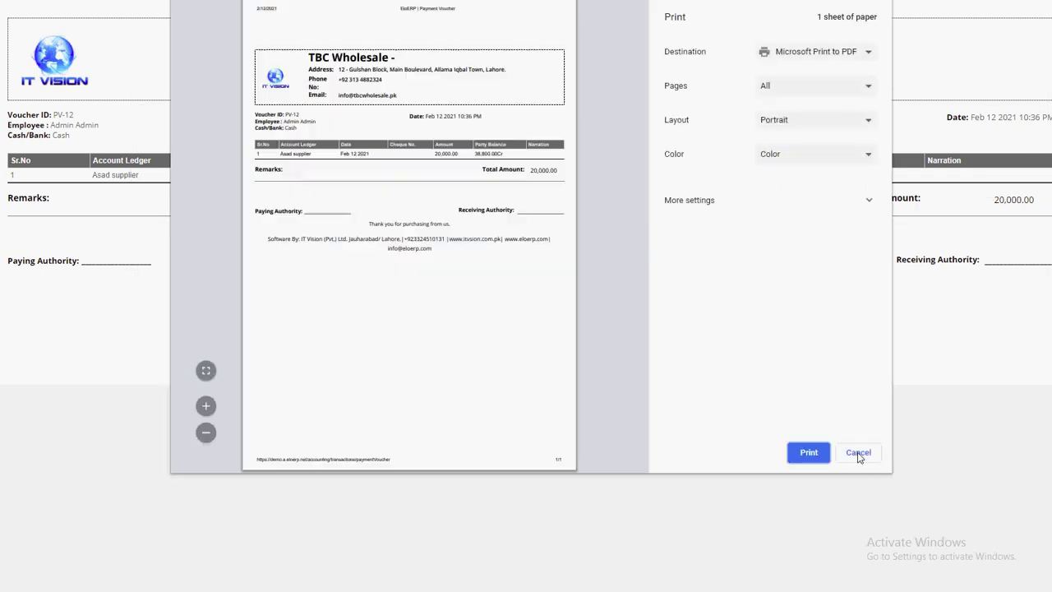
{"action": "left_click", "coordinate": [204, 411]}
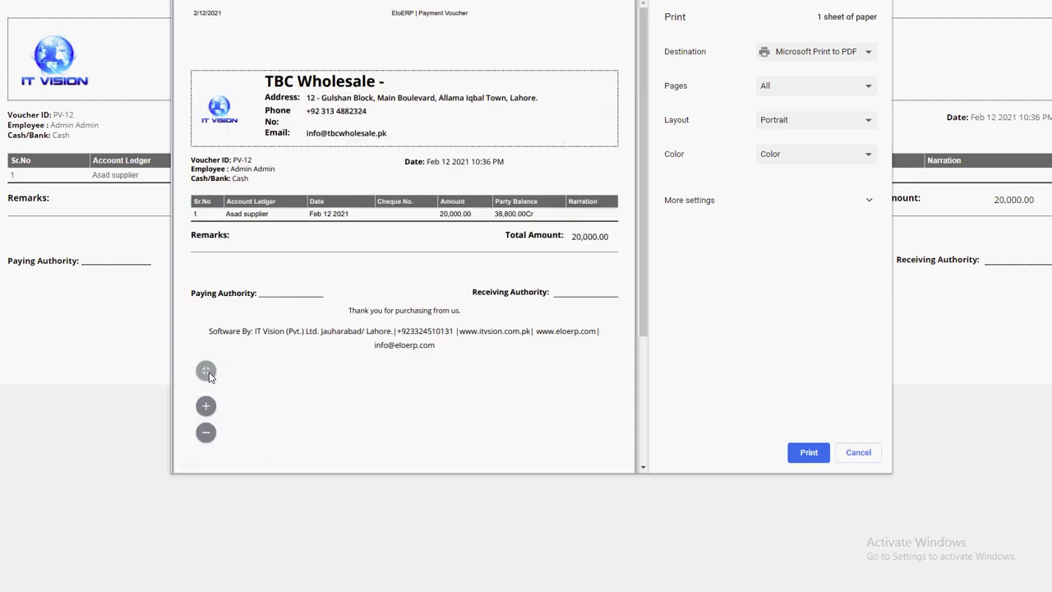
{"action": "left_click", "coordinate": [876, 452]}
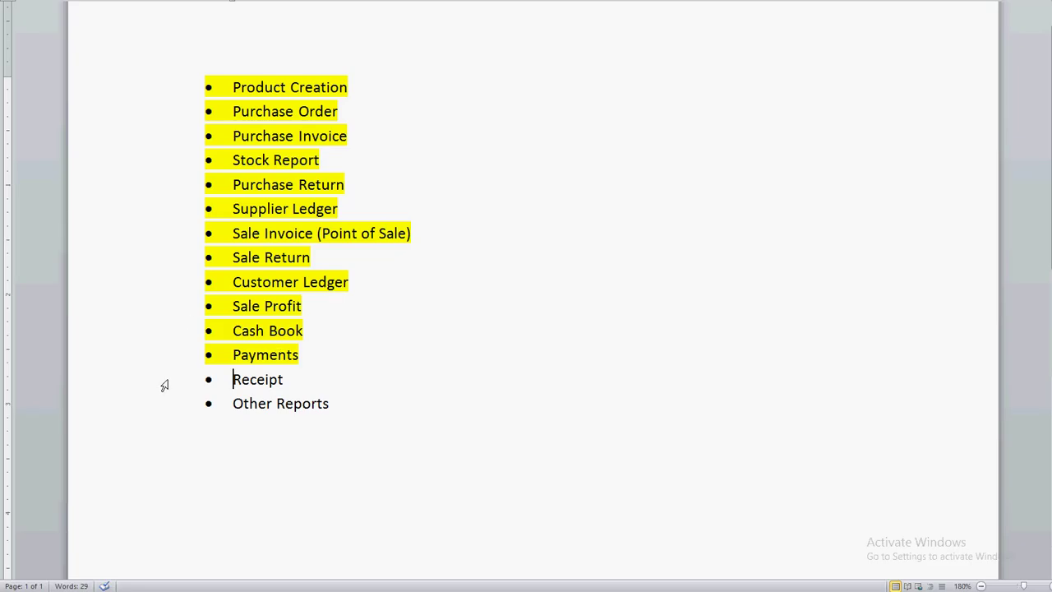
Step: Highlight the Receipt item in yellow in the Word topic list
{"action": "left_click", "coordinate": [155, 383]}
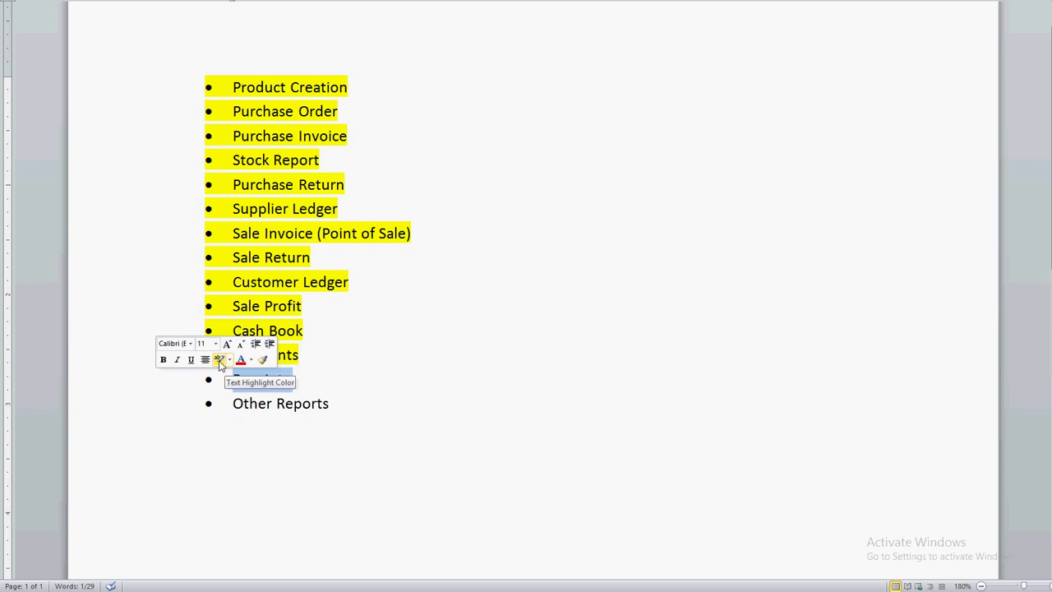
{"action": "left_click", "coordinate": [221, 355]}
{"action": "left_click", "coordinate": [233, 402]}
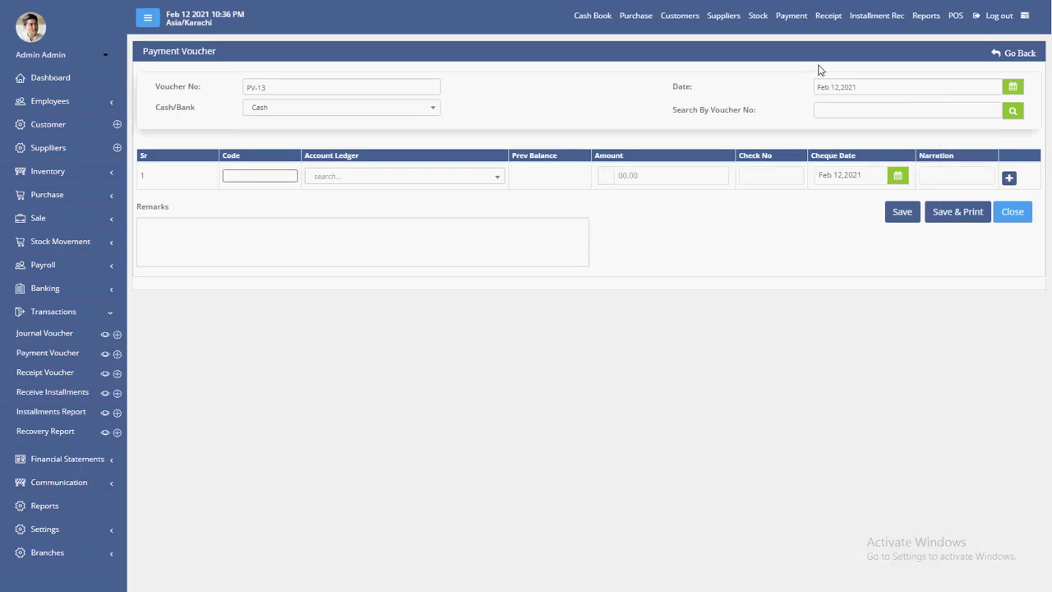
Step: Open a new receipt voucher in EloERP and look through its Cash/Bank account options, keeping Cash selected
{"action": "left_click", "coordinate": [828, 17]}
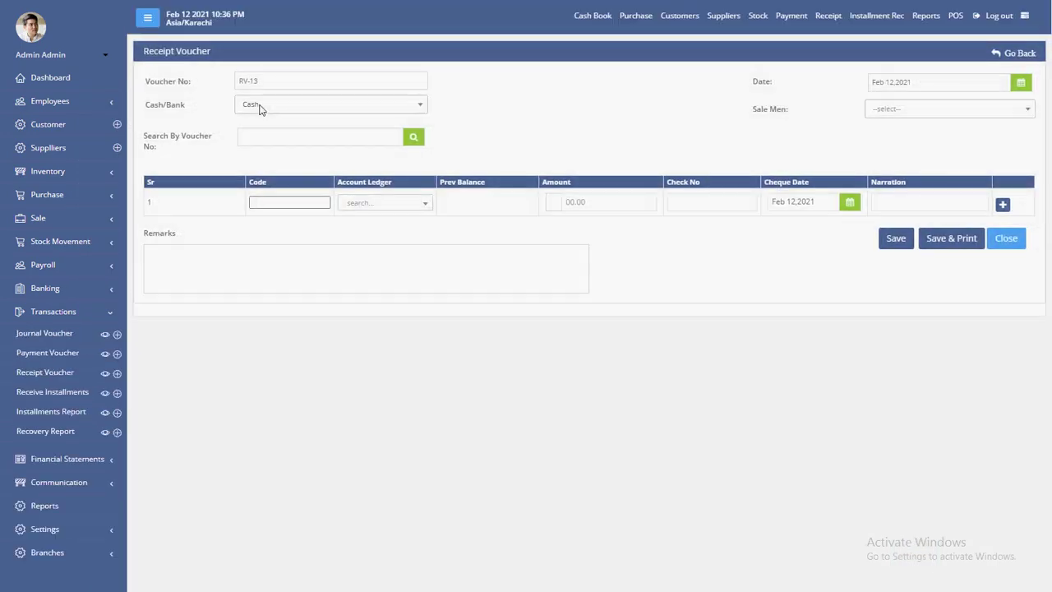
{"action": "left_click", "coordinate": [260, 108]}
{"action": "mouse_move", "coordinate": [423, 174]}
{"action": "left_mouse_down"}
{"action": "mouse_move", "coordinate": [423, 209]}
{"action": "mouse_move", "coordinate": [423, 168]}
{"action": "left_mouse_up"}
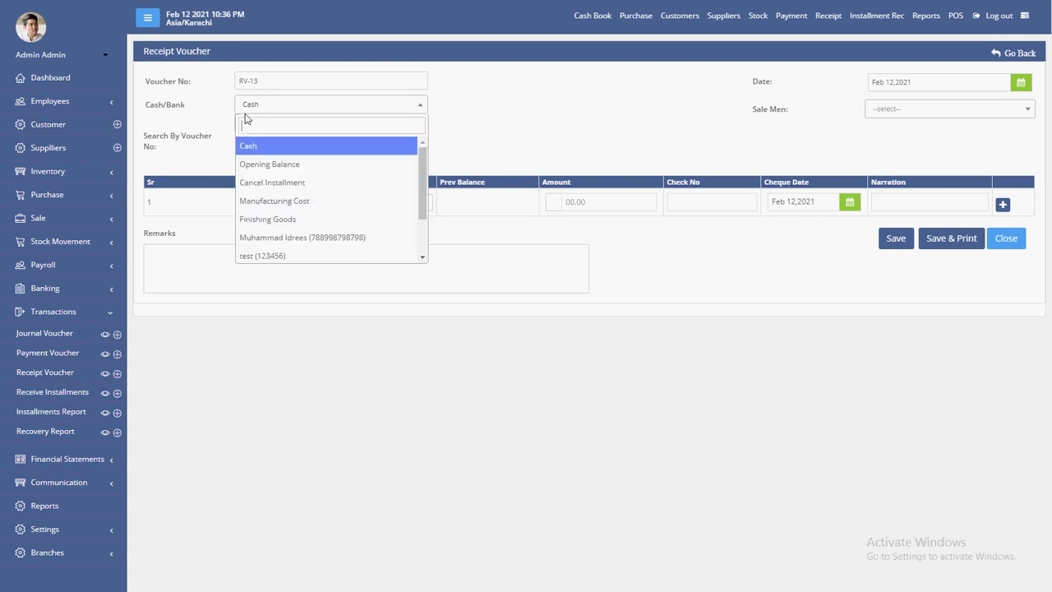
{"action": "left_click", "coordinate": [249, 104]}
{"action": "left_click_drag", "start_coordinate": [148, 105], "coordinate": [212, 104]}
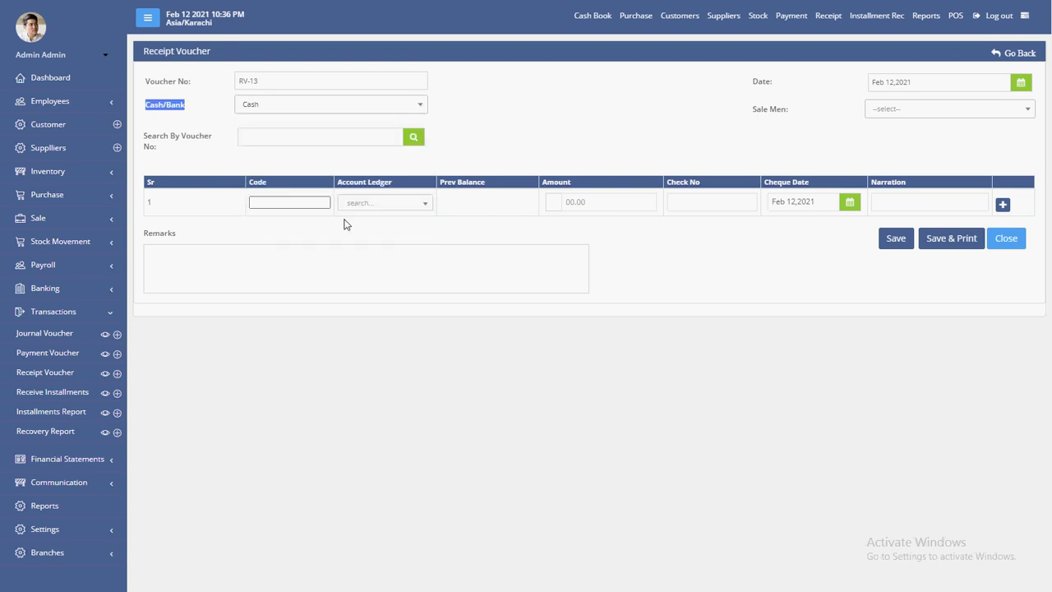
Step: Select the last matching customer as the receipt voucher's account ledger and set the amount to 4000
{"action": "left_click", "coordinate": [380, 207]}
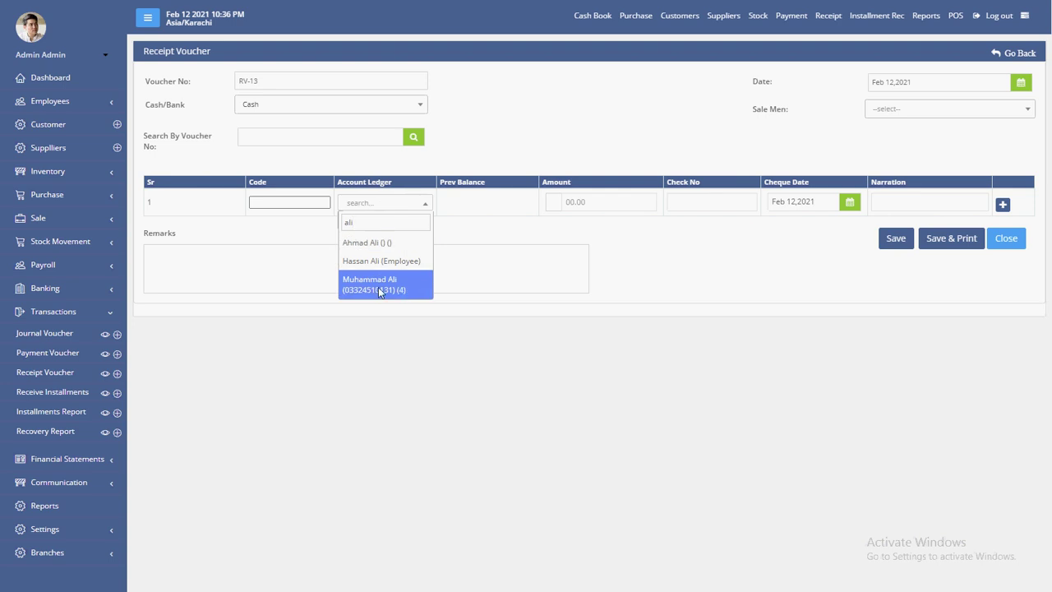
{"action": "left_click", "coordinate": [380, 286]}
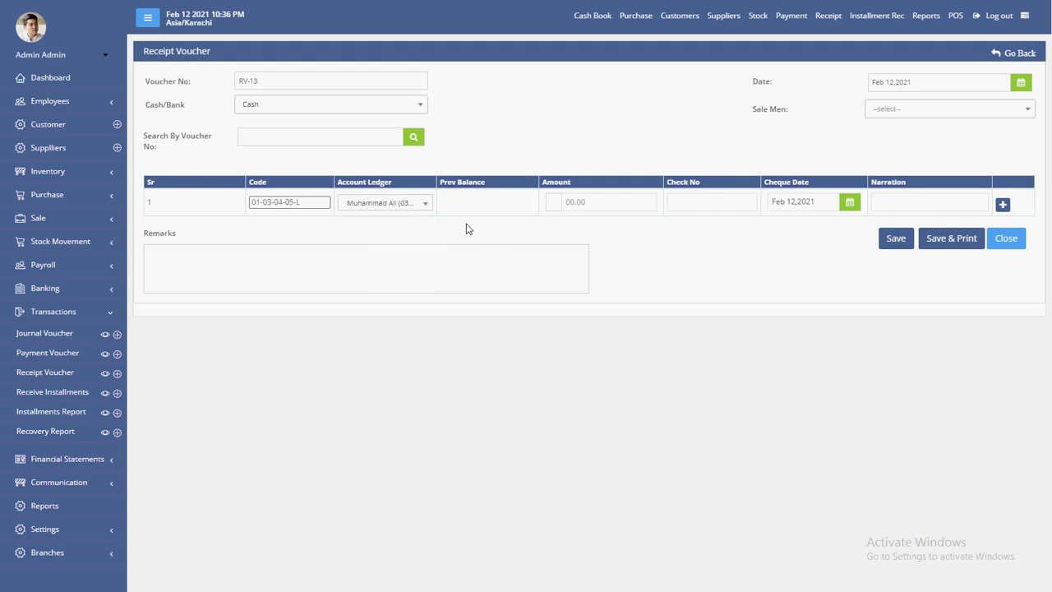
{"action": "left_click", "coordinate": [576, 211]}
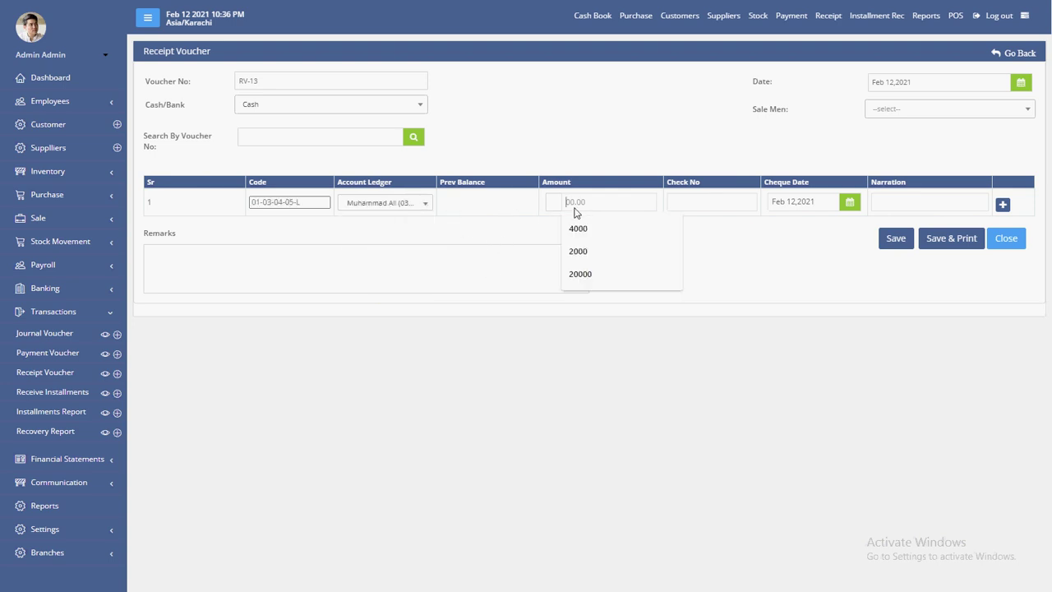
{"action": "left_click", "coordinate": [585, 232]}
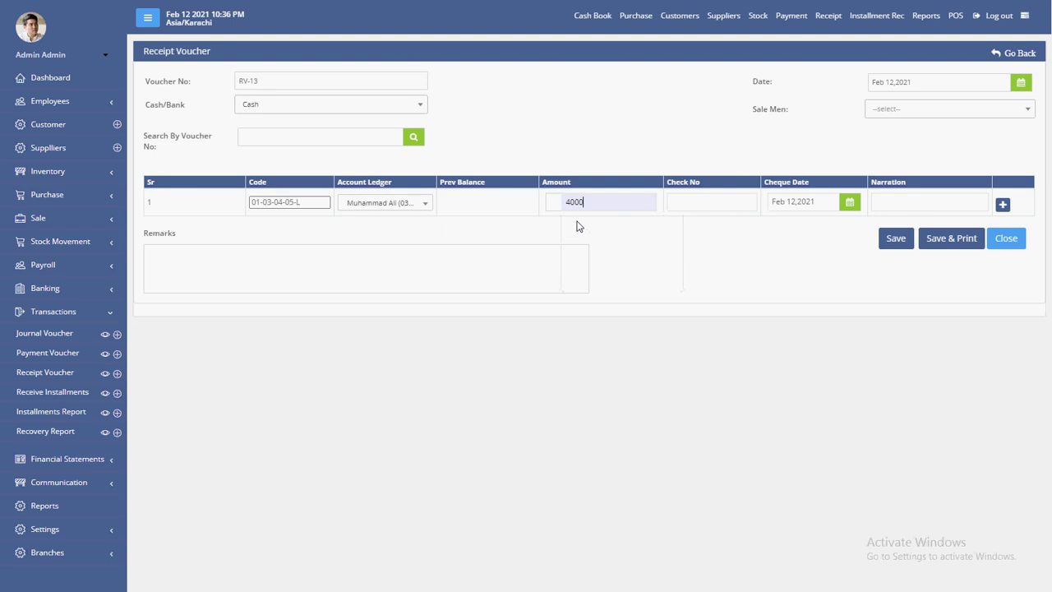
Step: Replace the receipt voucher's account ledger with the customer whose previous balance is 4,000.00 Dr
{"action": "left_click", "coordinate": [415, 210]}
{"action": "scroll", "coordinate": [387, 280], "scroll_direction": "up", "scroll_amount": 5}
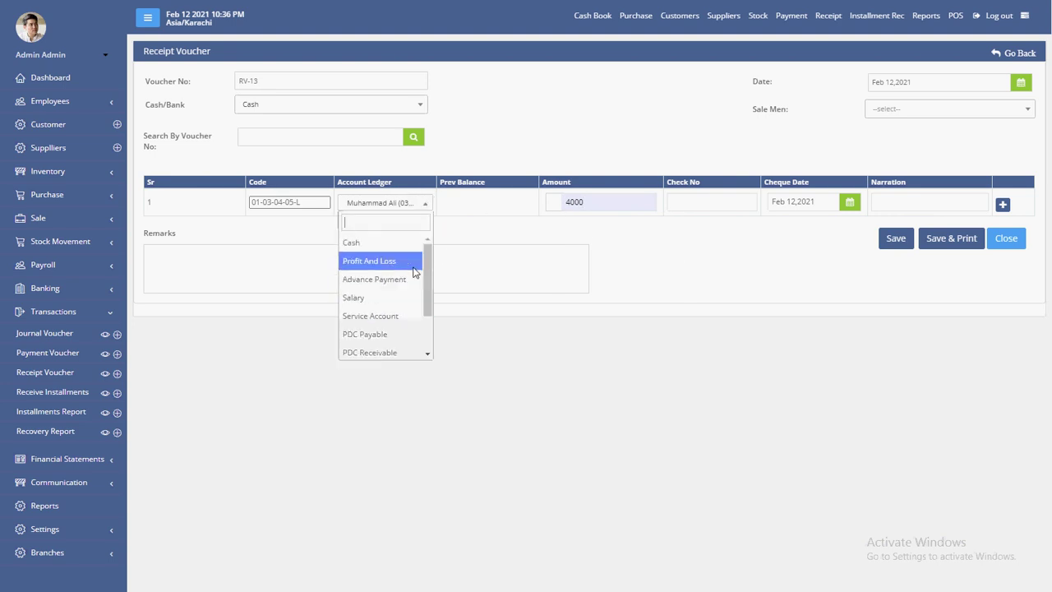
{"action": "left_click_drag", "start_coordinate": [427, 269], "coordinate": [436, 324]}
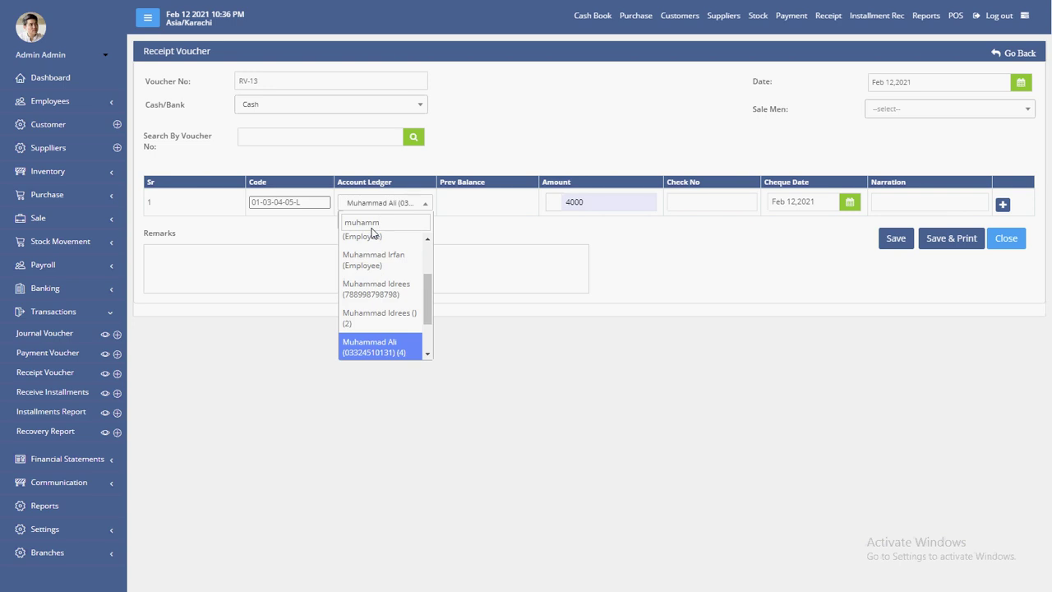
{"action": "left_click", "coordinate": [399, 314]}
Step: Compare the customer's previous balance with the receipt amount, save and print the receipt voucher, and cancel the printing
{"action": "left_click_drag", "start_coordinate": [441, 203], "coordinate": [585, 203]}
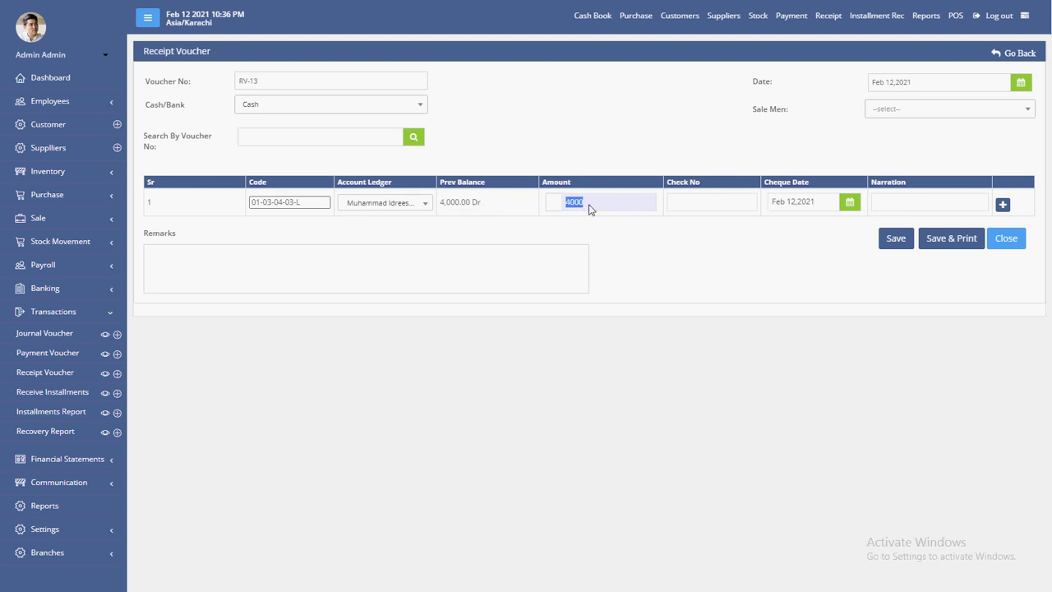
{"action": "left_click", "coordinate": [966, 248]}
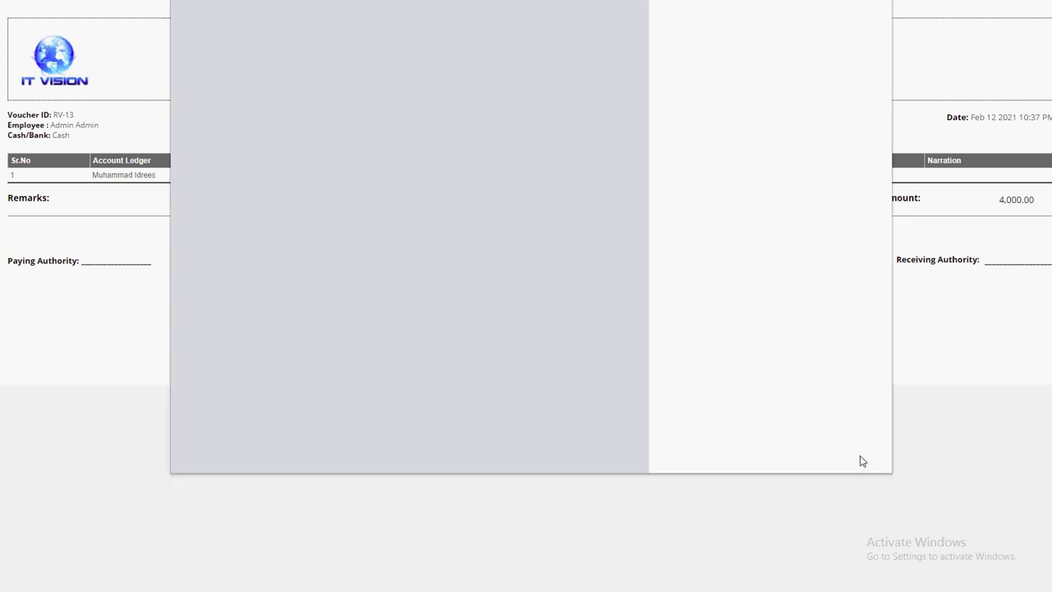
{"action": "left_click", "coordinate": [860, 456]}
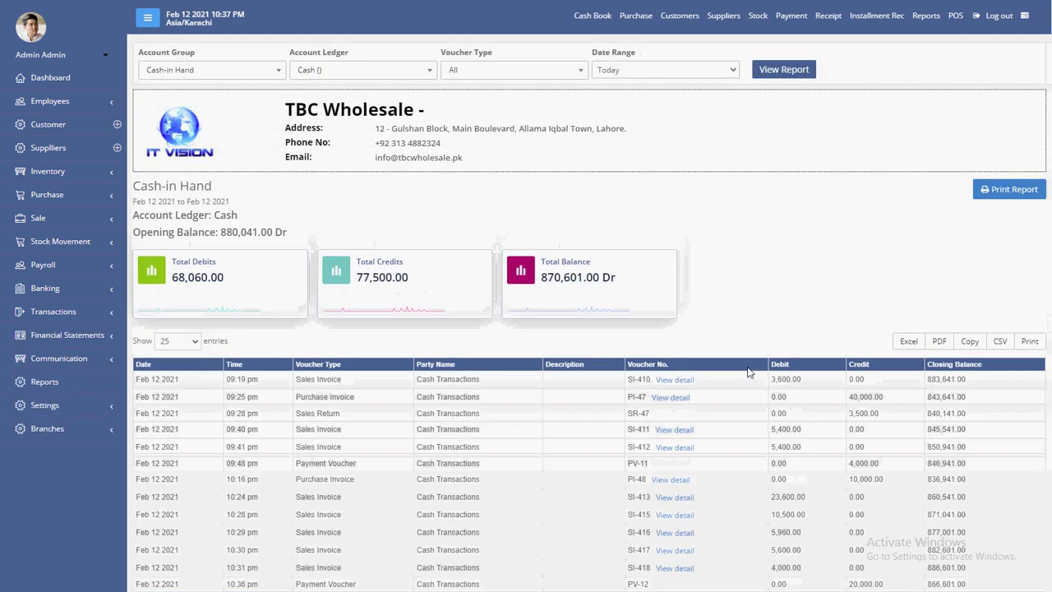
Step: Examine the PV-12 payment and RV-13 receipt entries in the cash book, with their amounts and closing balances
{"action": "scroll", "coordinate": [744, 377], "scroll_direction": "down", "scroll_amount": 2}
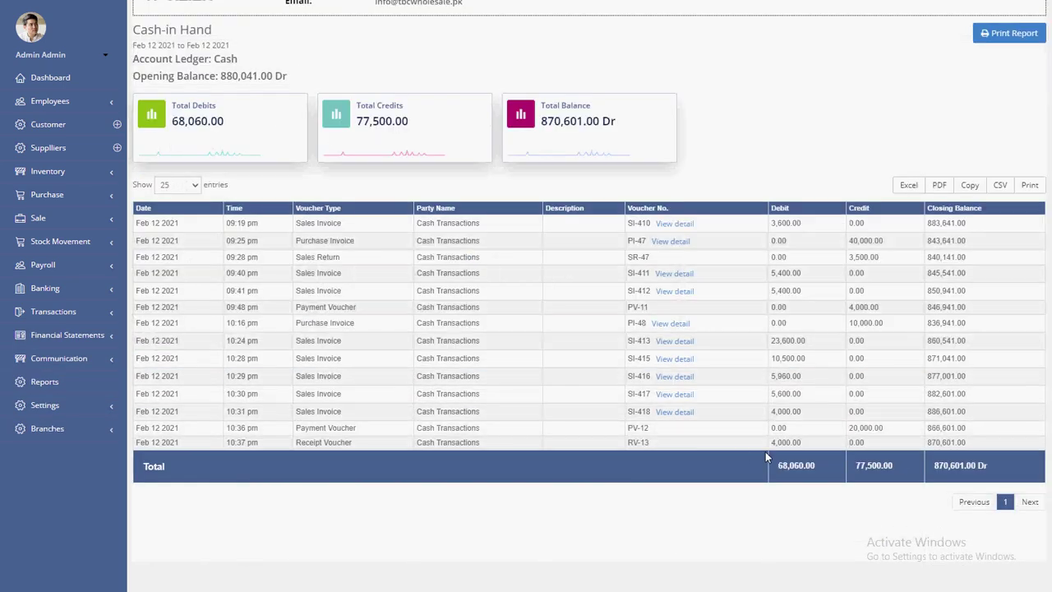
{"action": "double_click", "coordinate": [633, 431]}
{"action": "double_click", "coordinate": [880, 428]}
{"action": "double_click", "coordinate": [963, 428]}
{"action": "double_click", "coordinate": [639, 442]}
{"action": "left_click_drag", "start_coordinate": [775, 442], "coordinate": [960, 441]}
{"action": "double_click", "coordinate": [938, 442]}
{"action": "scroll", "coordinate": [816, 485], "scroll_direction": "up", "scroll_amount": 2}
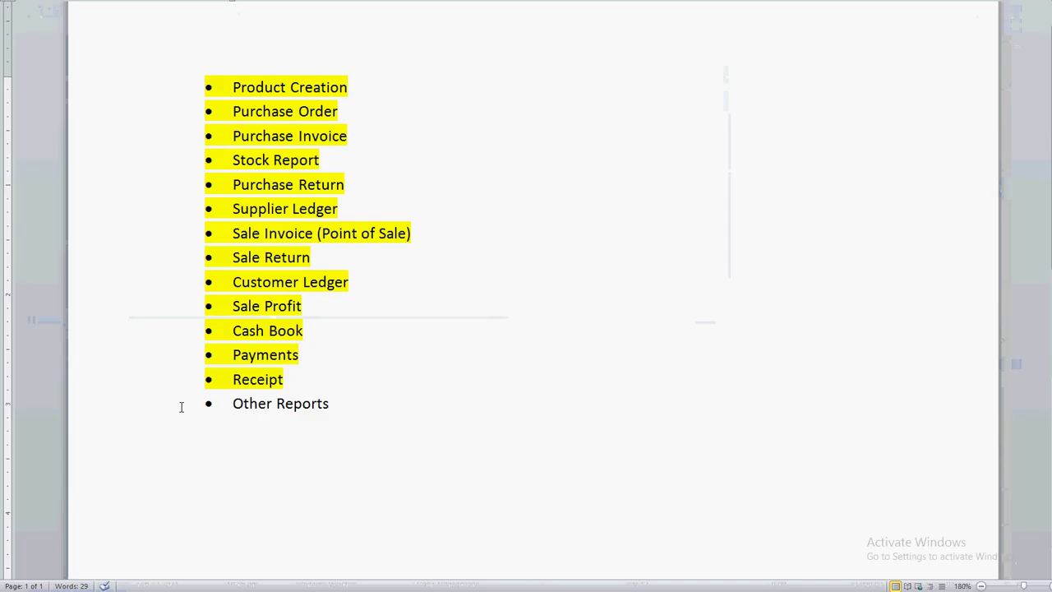
Step: Highlight the Other Reports item in yellow in the Word topic list
{"action": "left_click", "coordinate": [188, 403]}
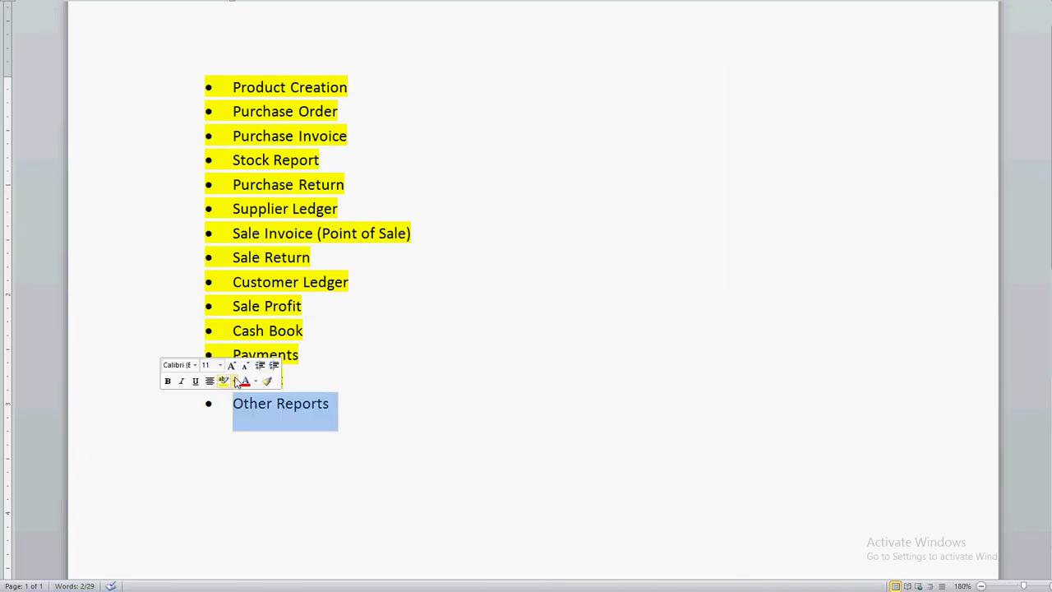
{"action": "left_click", "coordinate": [236, 382]}
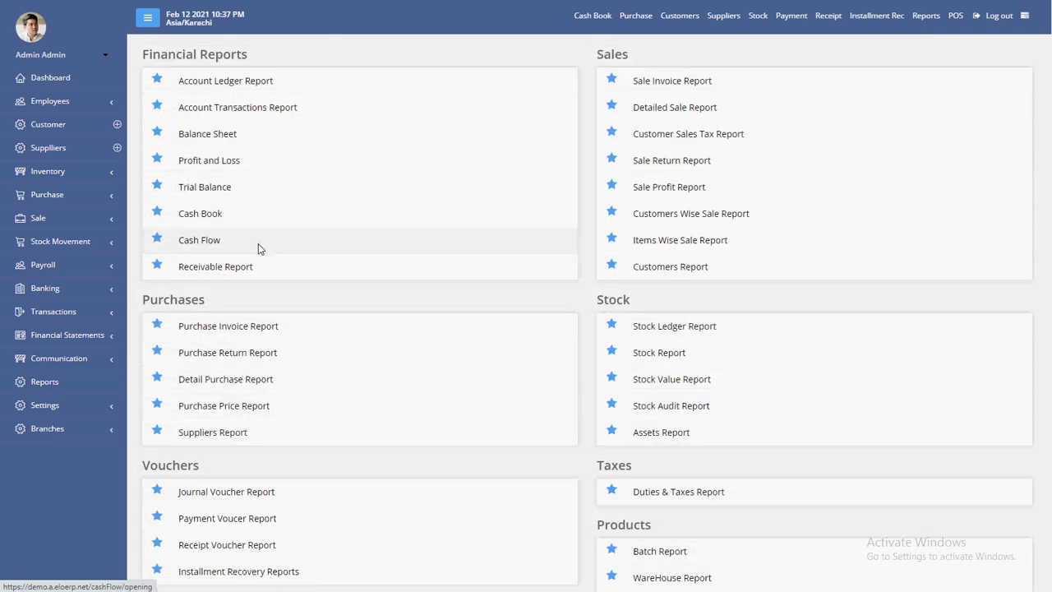
Step: Look through EloERP's list of available reports, open the Customers Wise Sale Report, and examine the customer in row 14
{"action": "scroll", "coordinate": [504, 214], "scroll_direction": "down", "scroll_amount": 2}
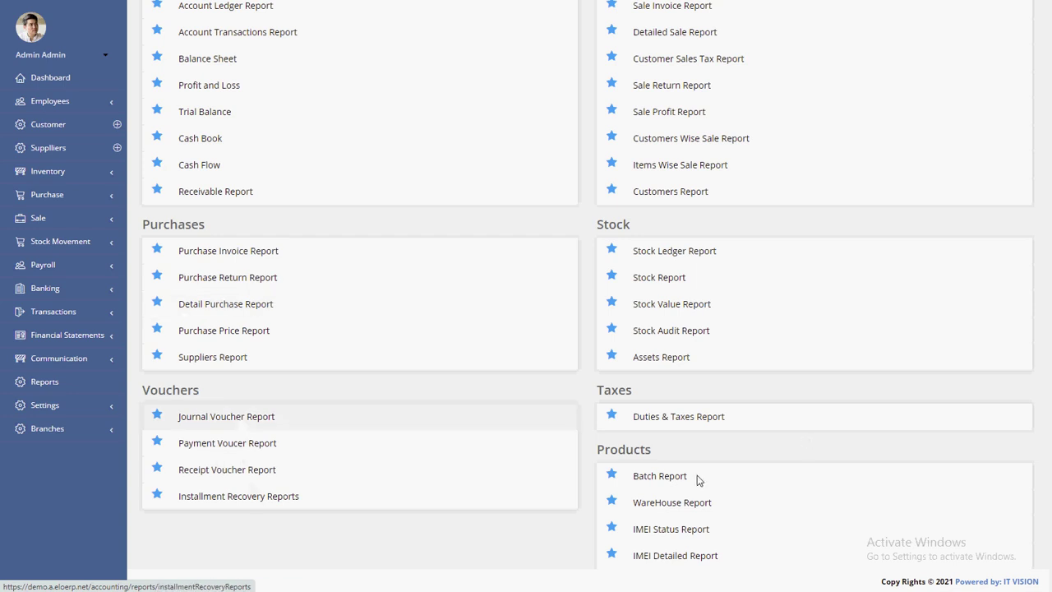
{"action": "scroll", "coordinate": [690, 429], "scroll_direction": "up", "scroll_amount": 1}
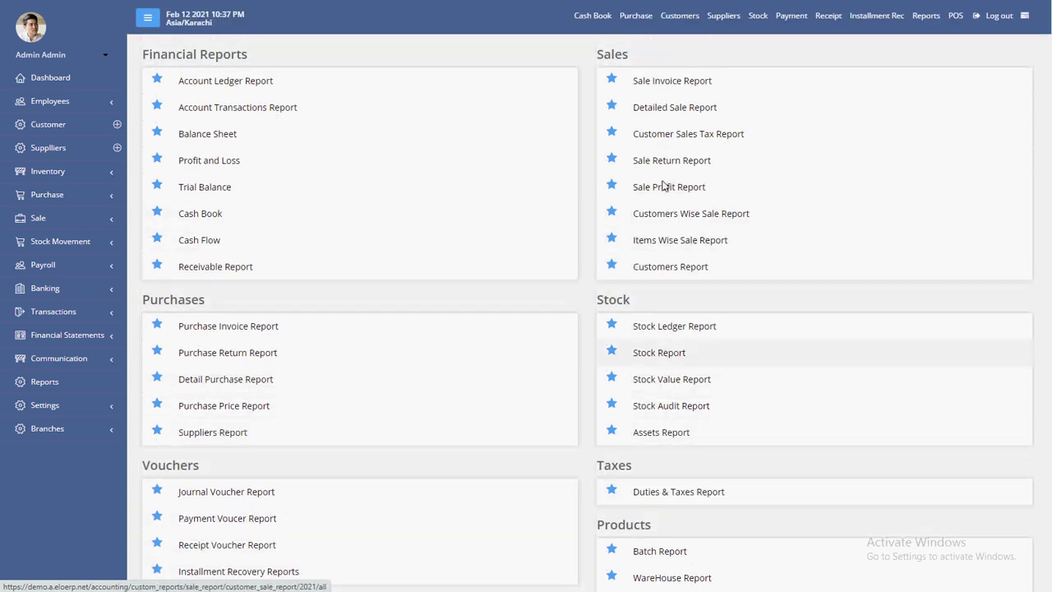
{"action": "left_click", "coordinate": [702, 219]}
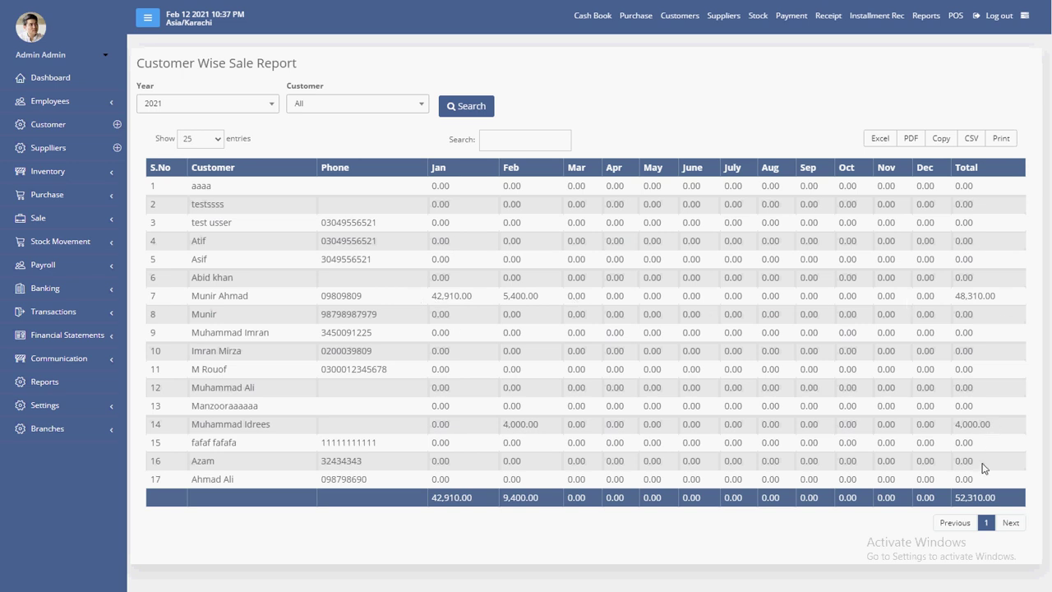
{"action": "left_click_drag", "start_coordinate": [187, 431], "coordinate": [279, 426]}
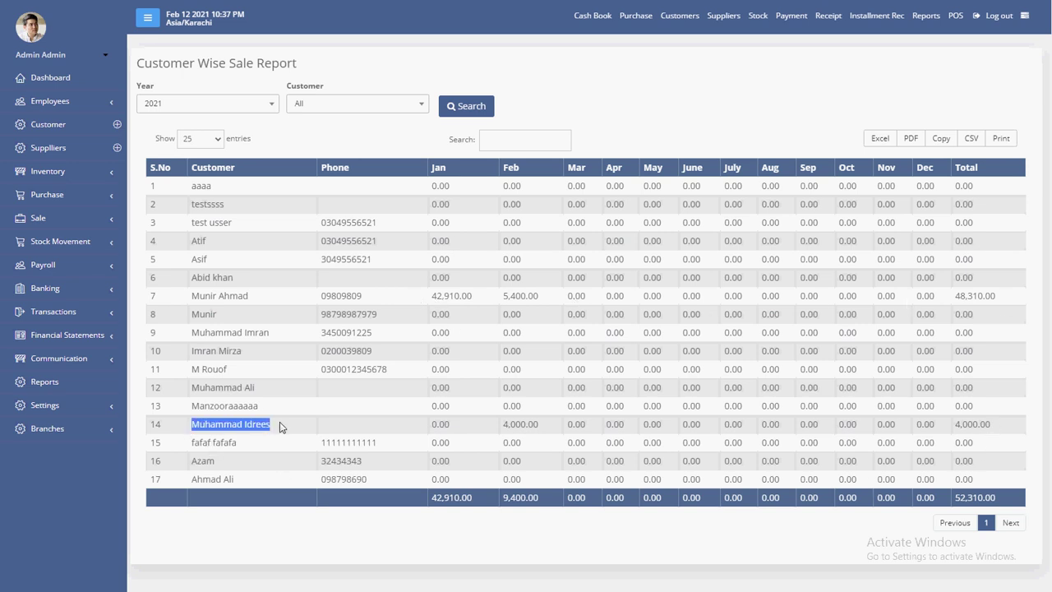
Step: Examine row 14's February and yearly sales and the grand total, and look through the report's year and customer filter choices
{"action": "double_click", "coordinate": [525, 424]}
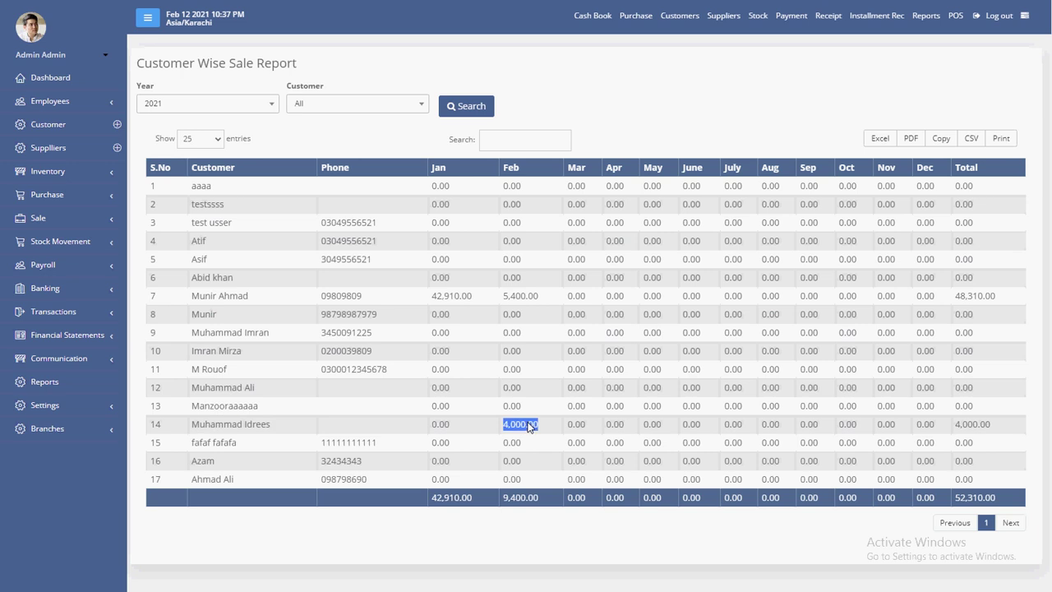
{"action": "double_click", "coordinate": [974, 427]}
{"action": "double_click", "coordinate": [962, 493]}
{"action": "left_click", "coordinate": [263, 107]}
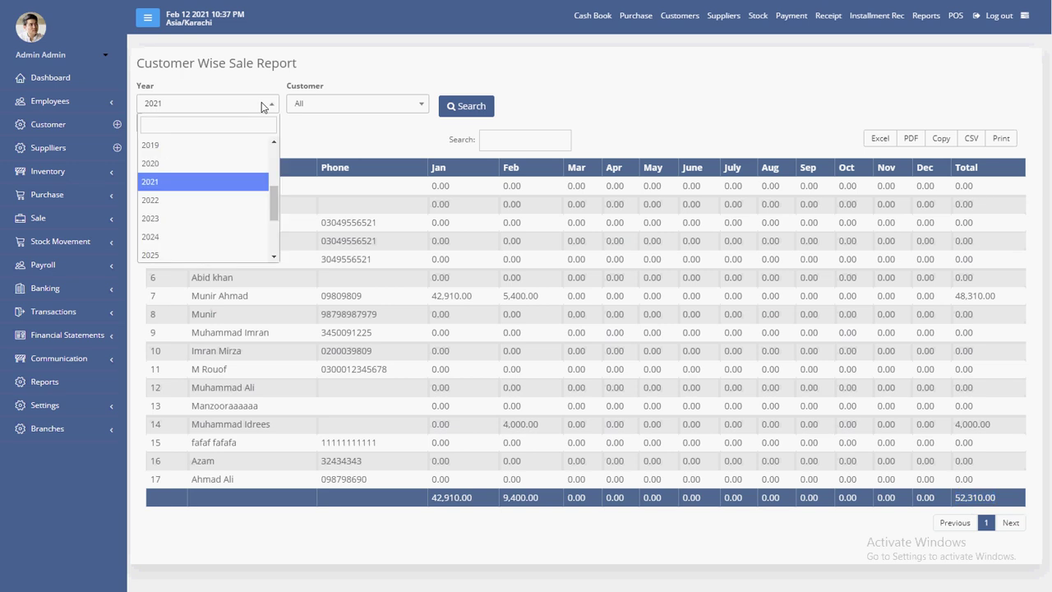
{"action": "left_click", "coordinate": [266, 105]}
{"action": "left_click", "coordinate": [268, 106]}
{"action": "left_click_drag", "start_coordinate": [278, 183], "coordinate": [291, 157]}
{"action": "left_click", "coordinate": [315, 101]}
{"action": "mouse_move", "coordinate": [424, 161]}
{"action": "left_mouse_down"}
{"action": "mouse_move", "coordinate": [424, 237]}
{"action": "mouse_move", "coordinate": [424, 162]}
{"action": "left_mouse_up"}
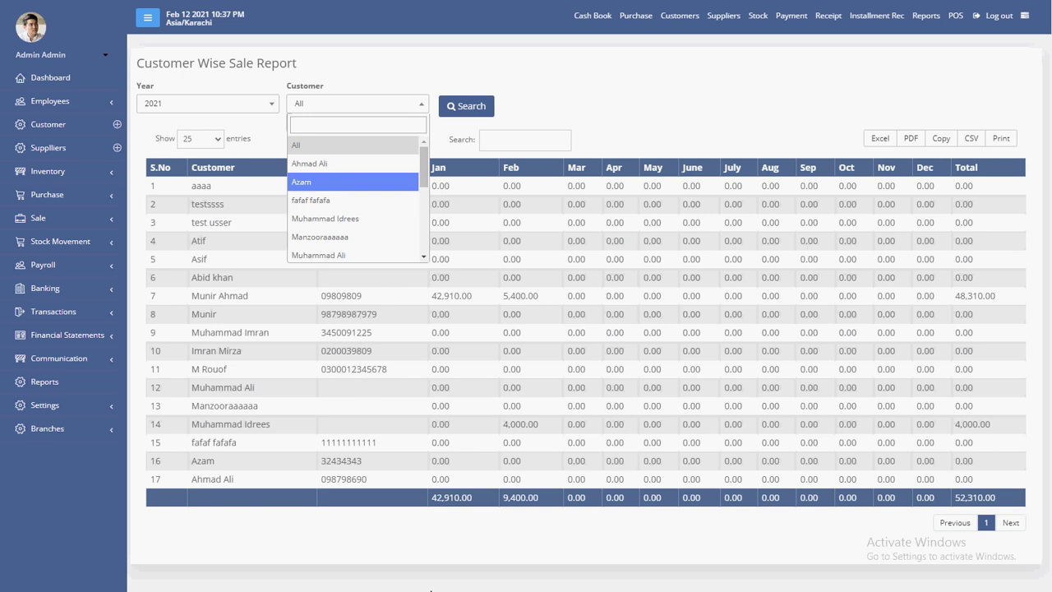
Step: Open the Profit and Loss report and view it with the report type Transaction Basis (Cash)
{"action": "left_click", "coordinate": [926, 16]}
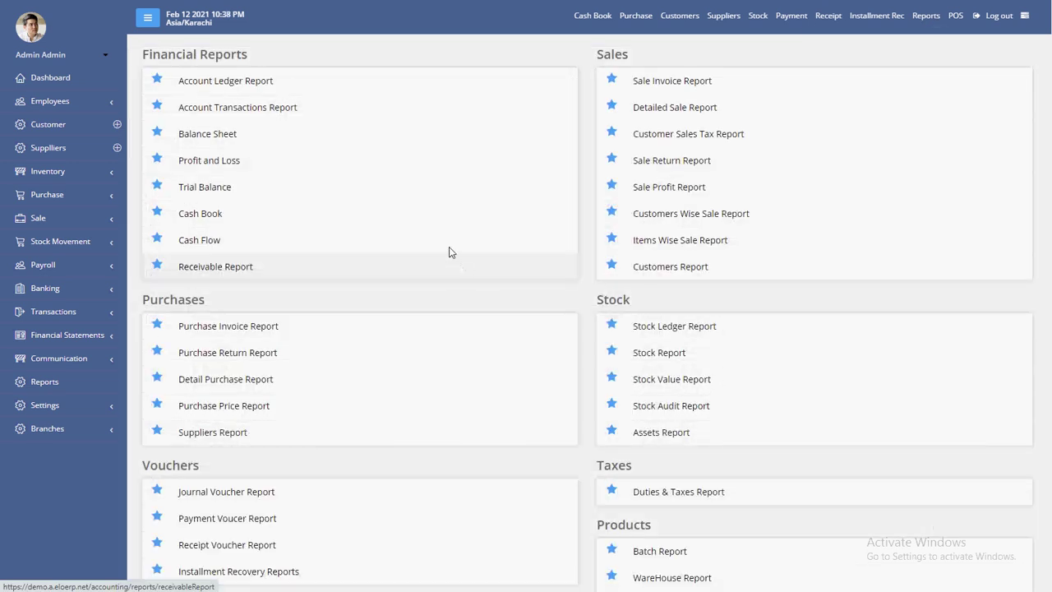
{"action": "left_click", "coordinate": [218, 162]}
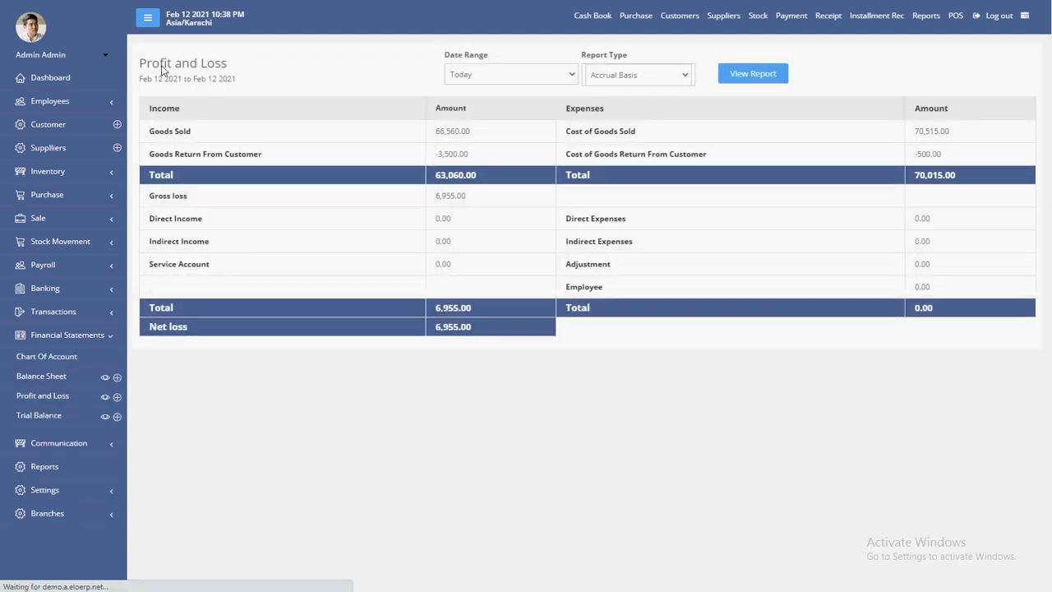
{"action": "left_click", "coordinate": [618, 78]}
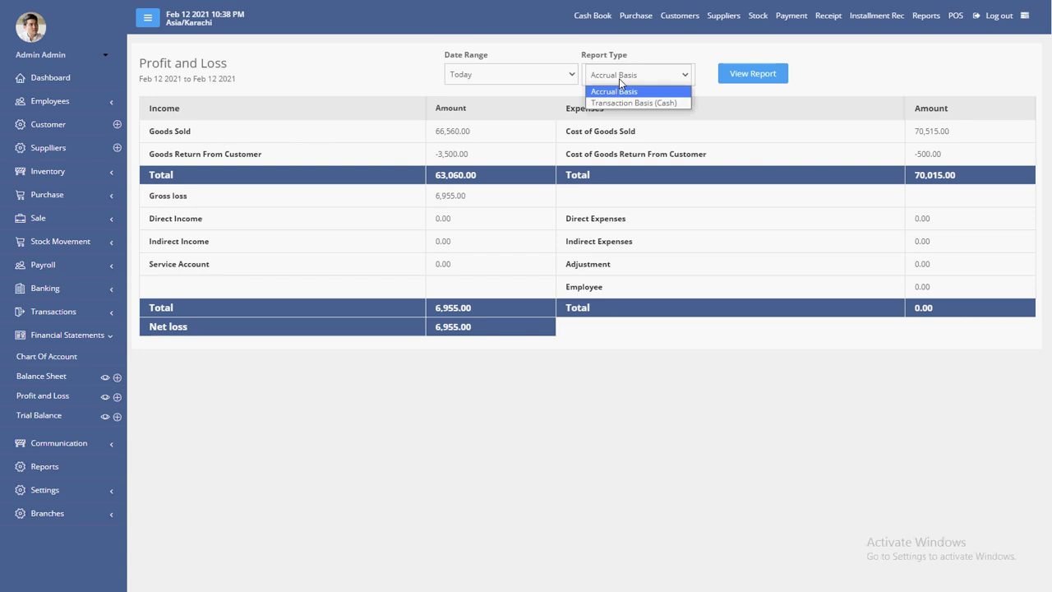
{"action": "left_click", "coordinate": [625, 104]}
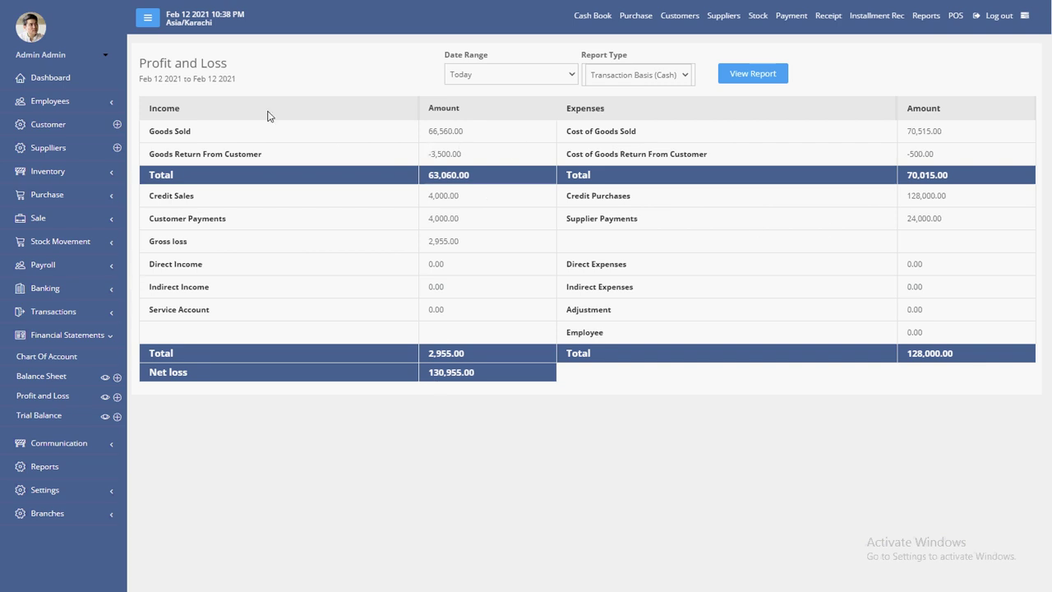
Step: Open the SMS templates in the Communication module, look through the listed templates, and open the Sale Template
{"action": "left_click", "coordinate": [51, 78]}
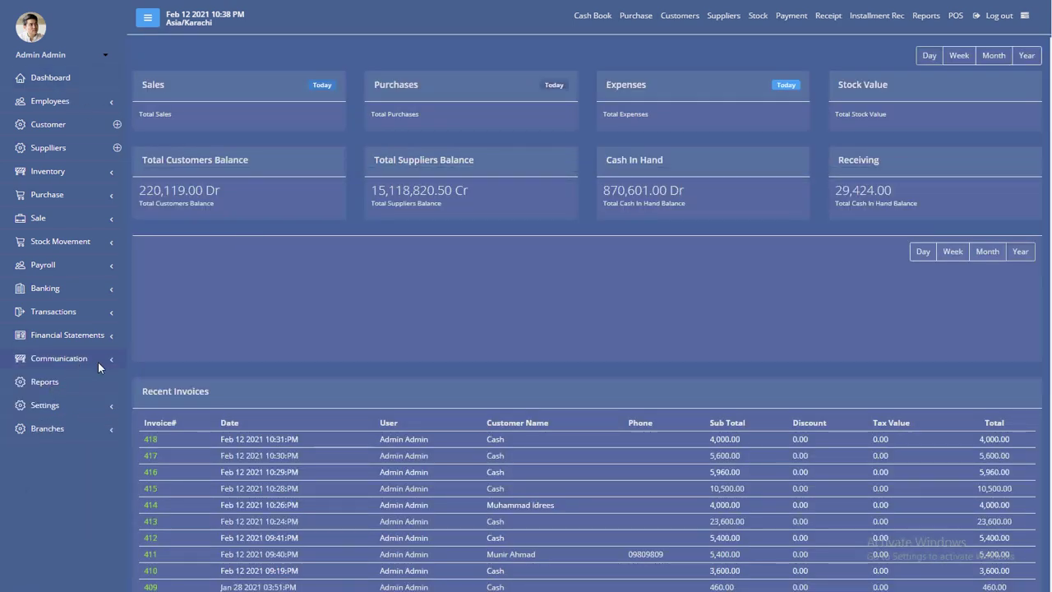
{"action": "left_click", "coordinate": [72, 363]}
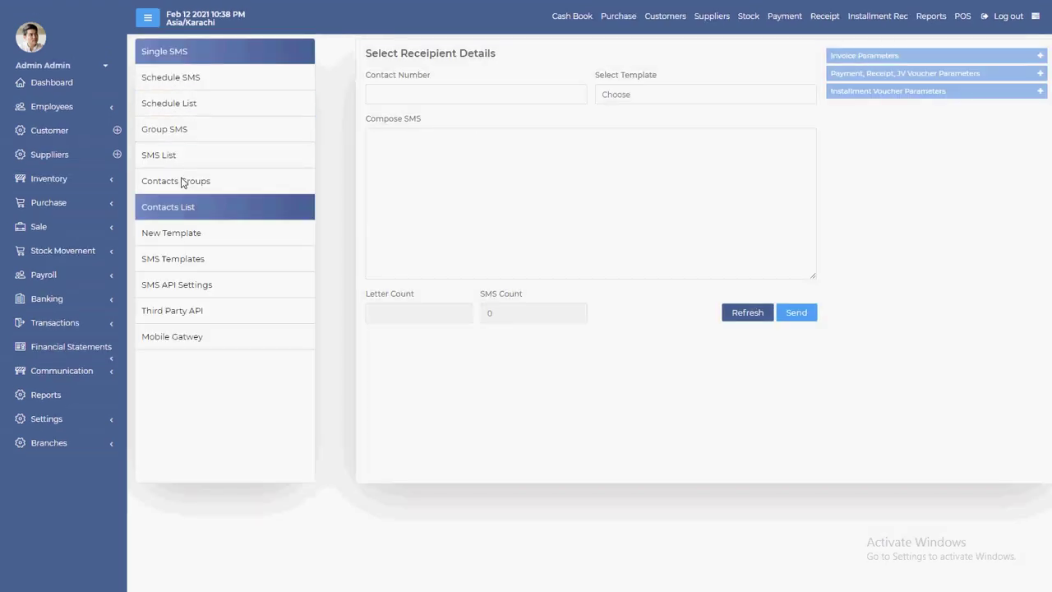
{"action": "left_click", "coordinate": [182, 260]}
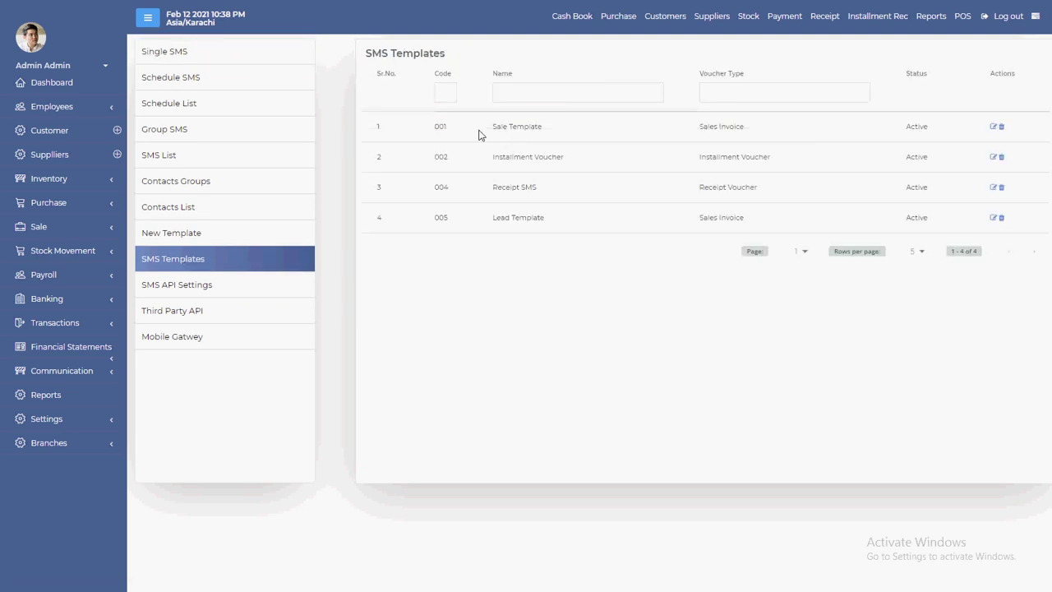
{"action": "left_click_drag", "start_coordinate": [481, 128], "coordinate": [598, 129]}
{"action": "left_click_drag", "start_coordinate": [487, 160], "coordinate": [588, 159]}
{"action": "left_click_drag", "start_coordinate": [494, 188], "coordinate": [568, 191]}
{"action": "left_click_drag", "start_coordinate": [493, 223], "coordinate": [589, 224]}
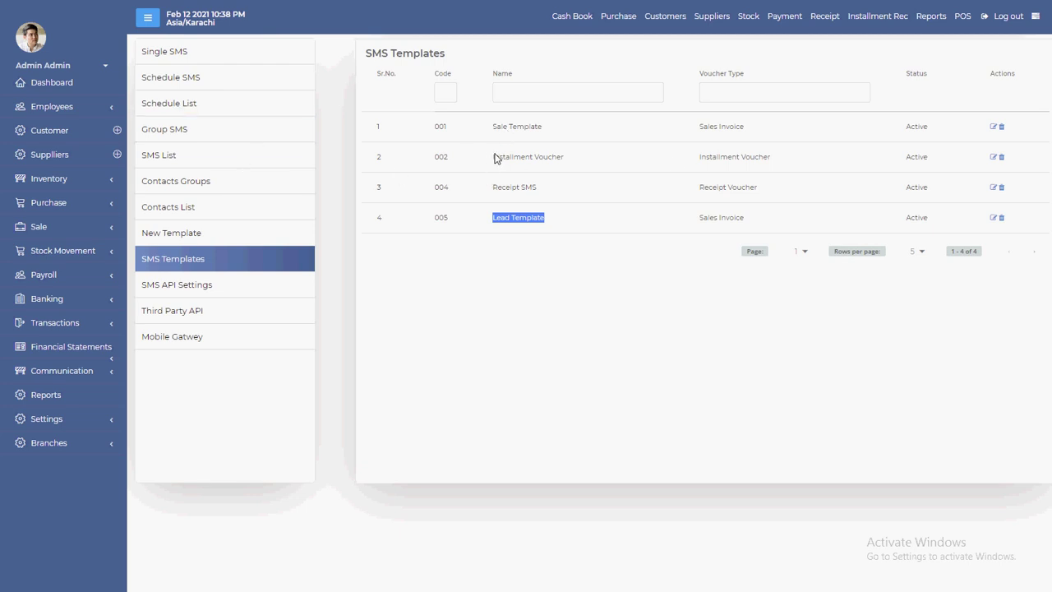
{"action": "left_click_drag", "start_coordinate": [490, 130], "coordinate": [588, 130]}
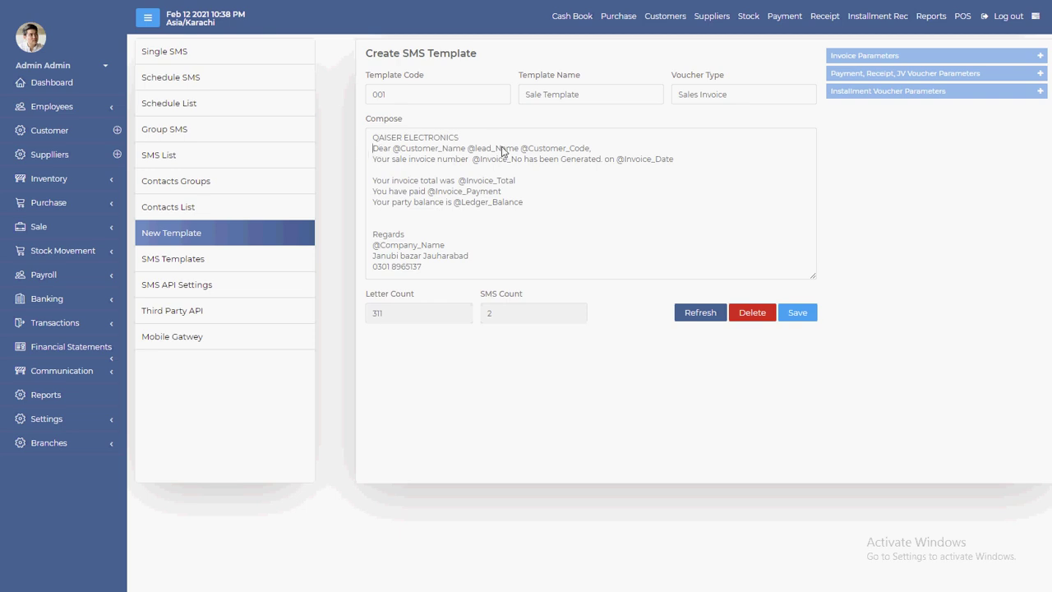
Step: Examine the Sale Template's message text, including the invoice total, payment and ledger balance lines
{"action": "left_click_drag", "start_coordinate": [374, 181], "coordinate": [528, 185]}
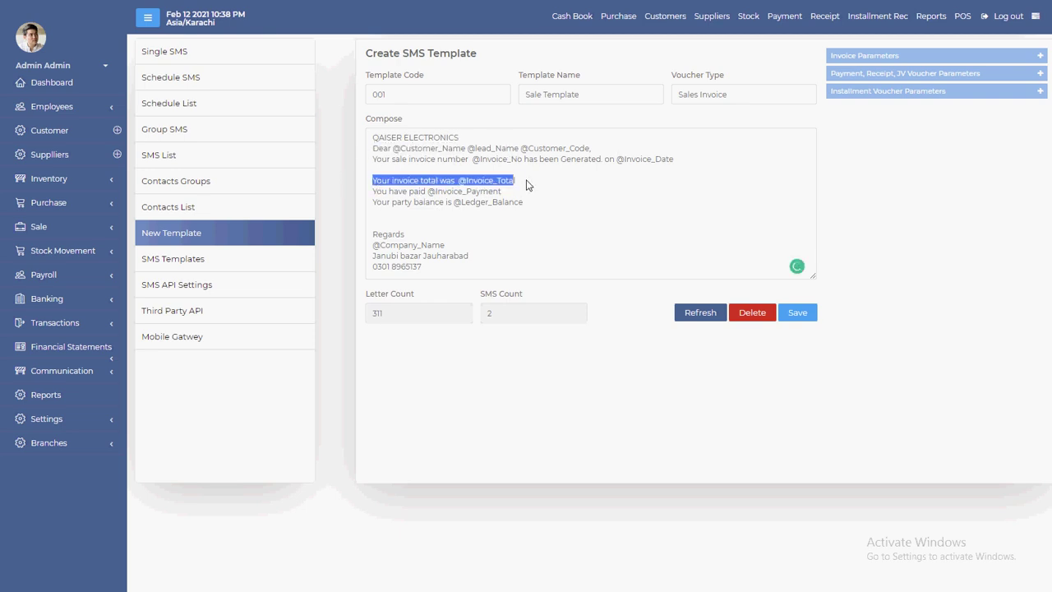
{"action": "left_click_drag", "start_coordinate": [374, 192], "coordinate": [566, 197]}
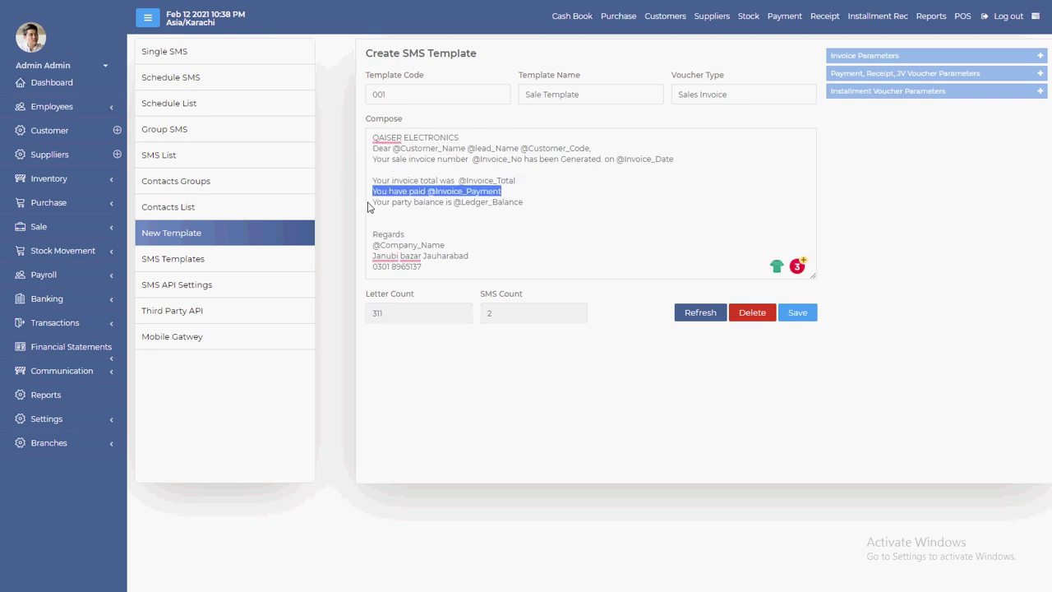
{"action": "left_click_drag", "start_coordinate": [368, 203], "coordinate": [553, 199]}
{"action": "left_click_drag", "start_coordinate": [427, 192], "coordinate": [574, 195]}
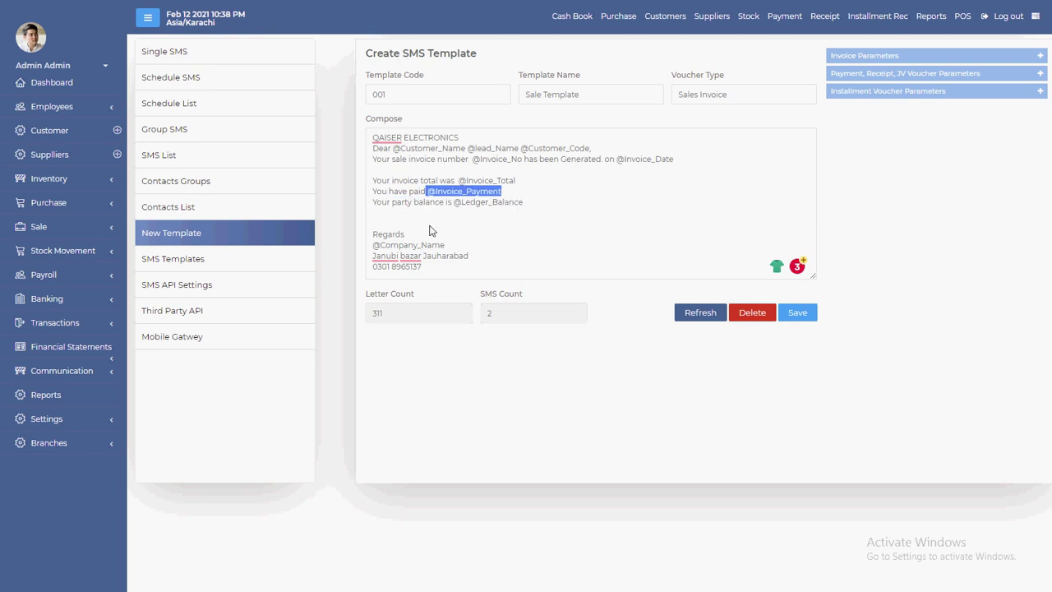
{"action": "left_click_drag", "start_coordinate": [448, 274], "coordinate": [371, 150]}
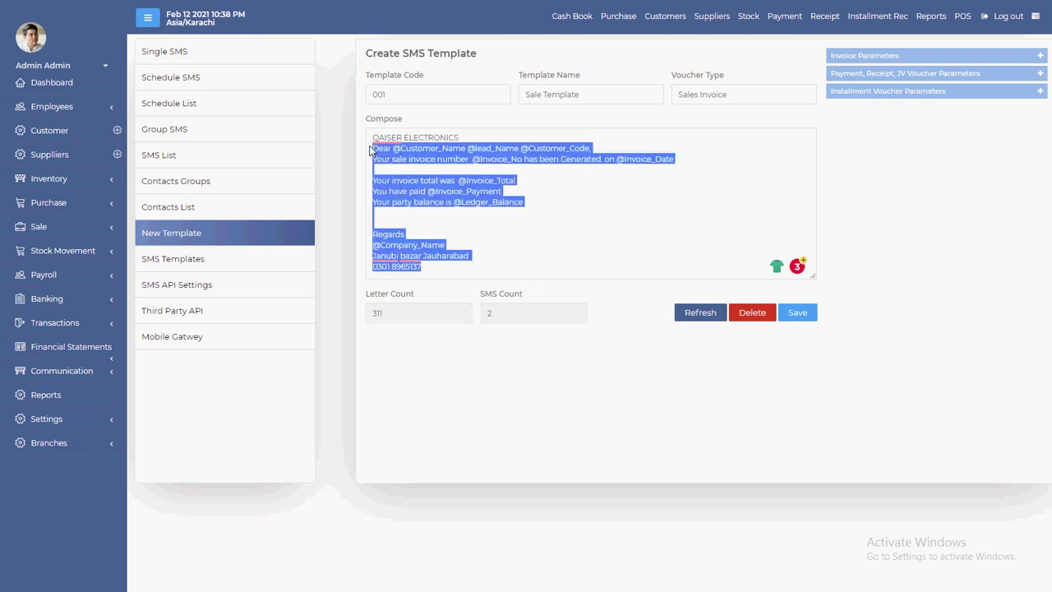
Step: View the Schedule SMS and Group SMS forms and return to the dashboard
{"action": "left_click", "coordinate": [182, 52]}
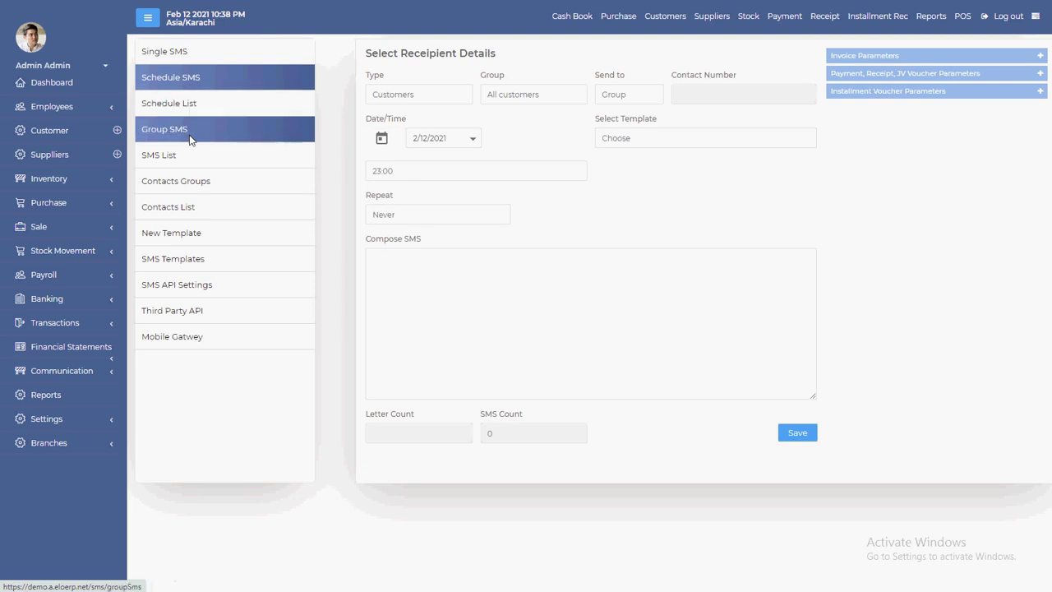
{"action": "left_click", "coordinate": [189, 140]}
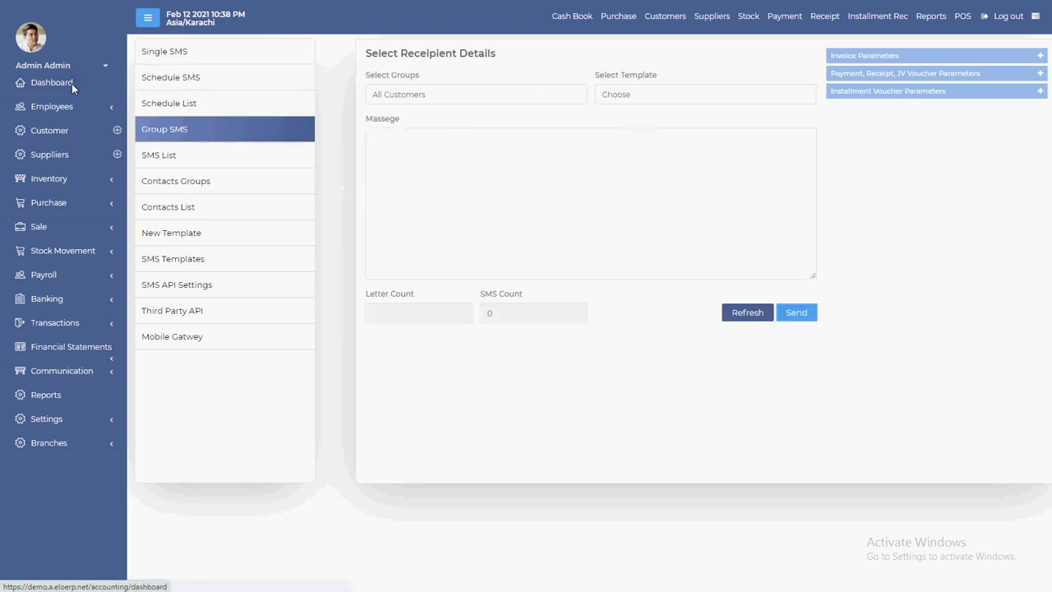
{"action": "left_click", "coordinate": [72, 83]}
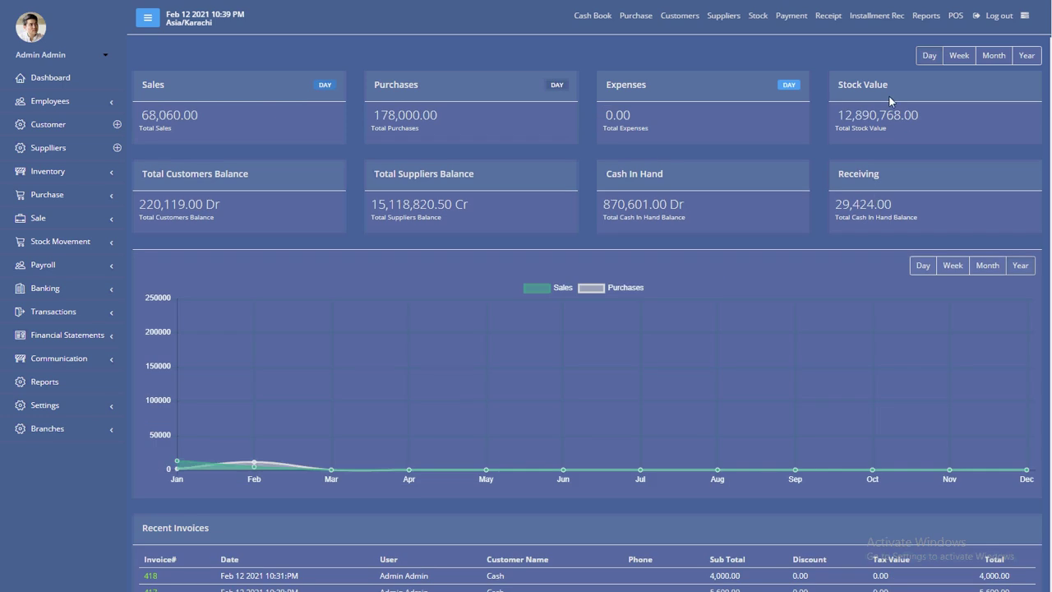
Step: Look at the Branches options and the list of companies and branches available for switching, keeping the current one
{"action": "scroll", "coordinate": [423, 317], "scroll_direction": "down", "scroll_amount": 3}
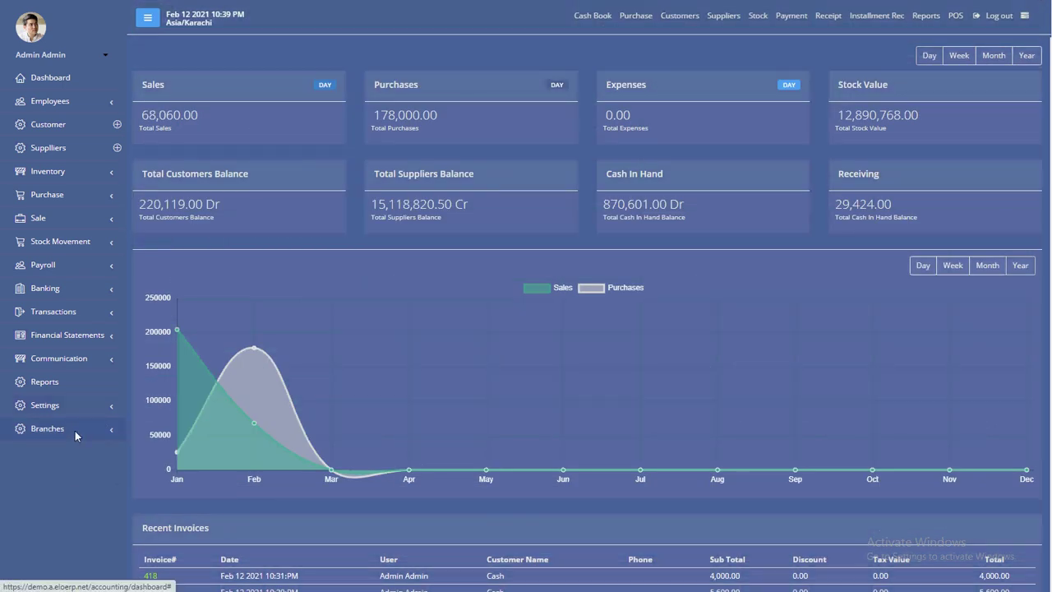
{"action": "left_click", "coordinate": [74, 431]}
{"action": "scroll", "coordinate": [61, 476], "scroll_direction": "down", "scroll_amount": 3}
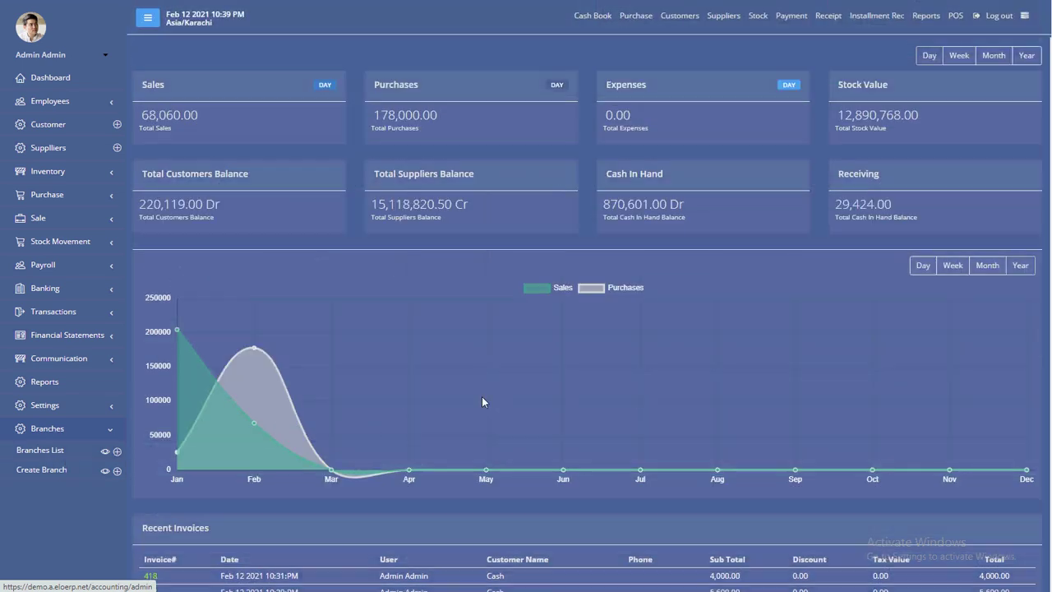
{"action": "left_click", "coordinate": [1026, 16]}
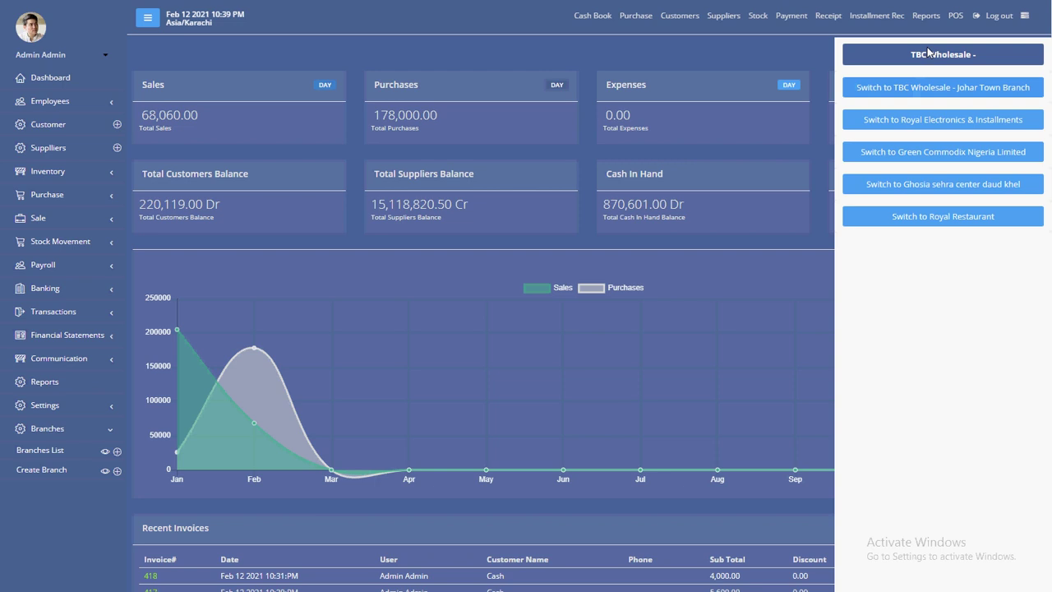
{"action": "left_click", "coordinate": [1025, 18]}
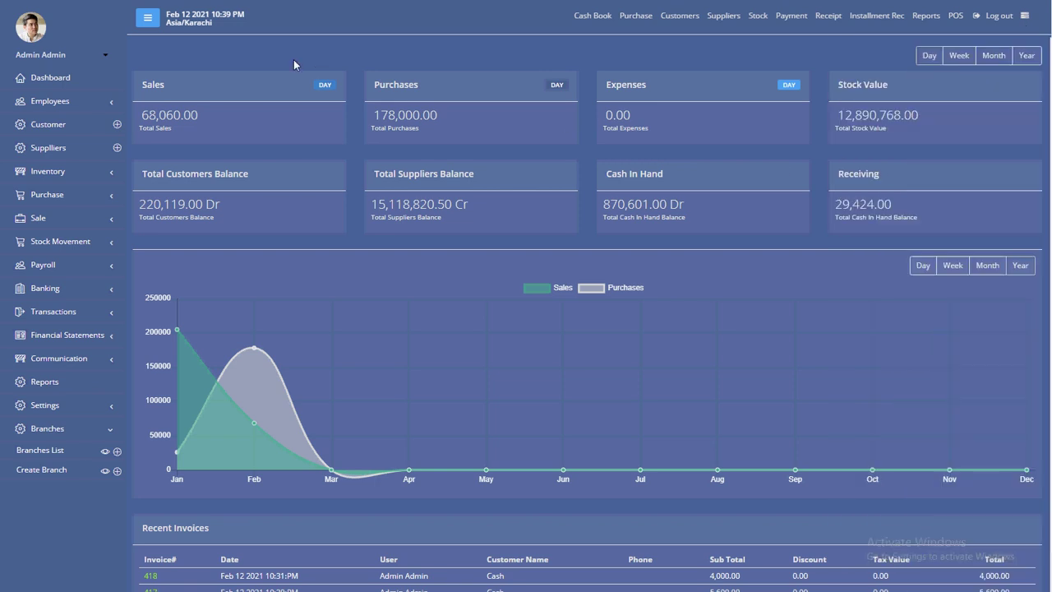
Step: Create a Warehouse-type stock transfer from Default Warehouse to ware house 3
{"action": "left_click", "coordinate": [67, 243]}
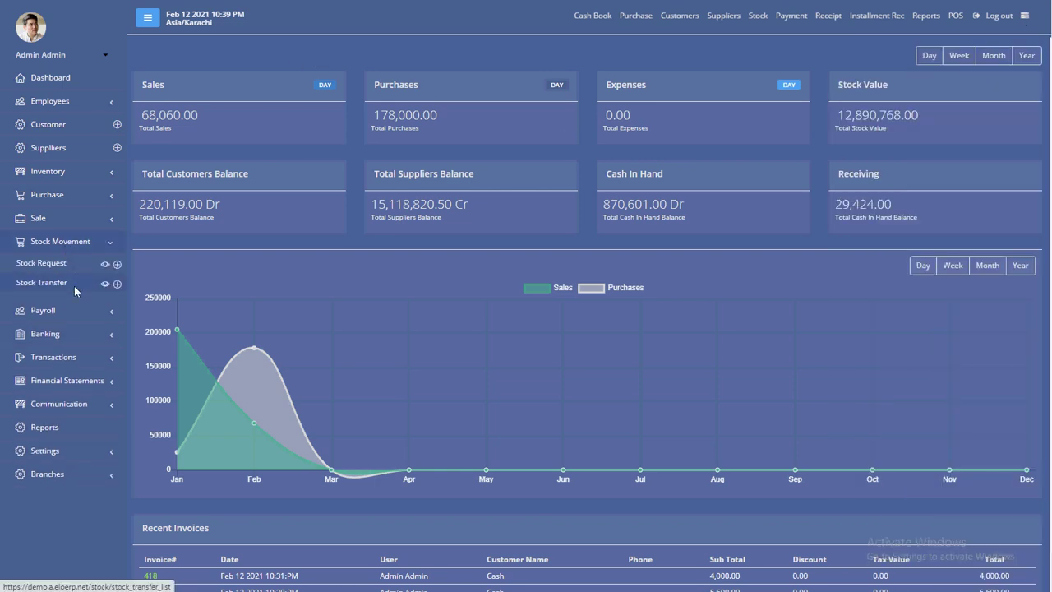
{"action": "left_click", "coordinate": [118, 284]}
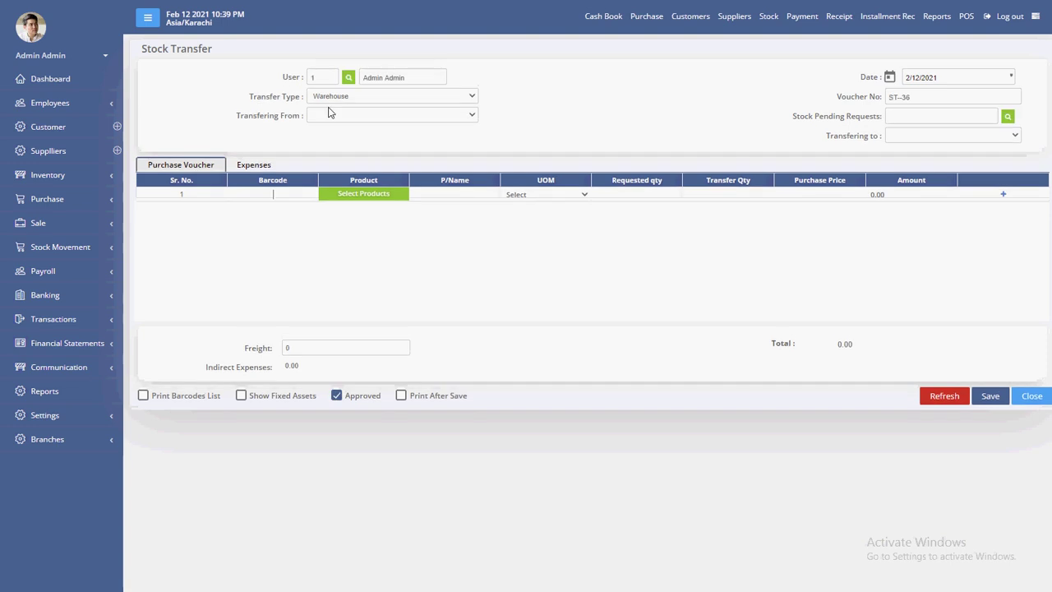
{"action": "left_click", "coordinate": [339, 97]}
{"action": "left_click", "coordinate": [340, 131]}
{"action": "left_click", "coordinate": [341, 116]}
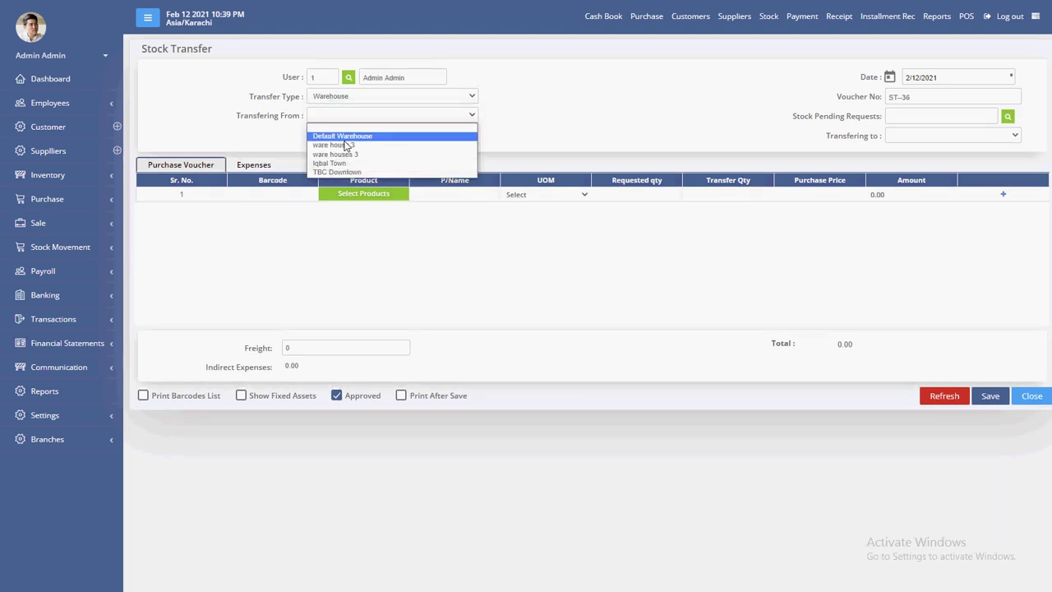
{"action": "left_click", "coordinate": [346, 136]}
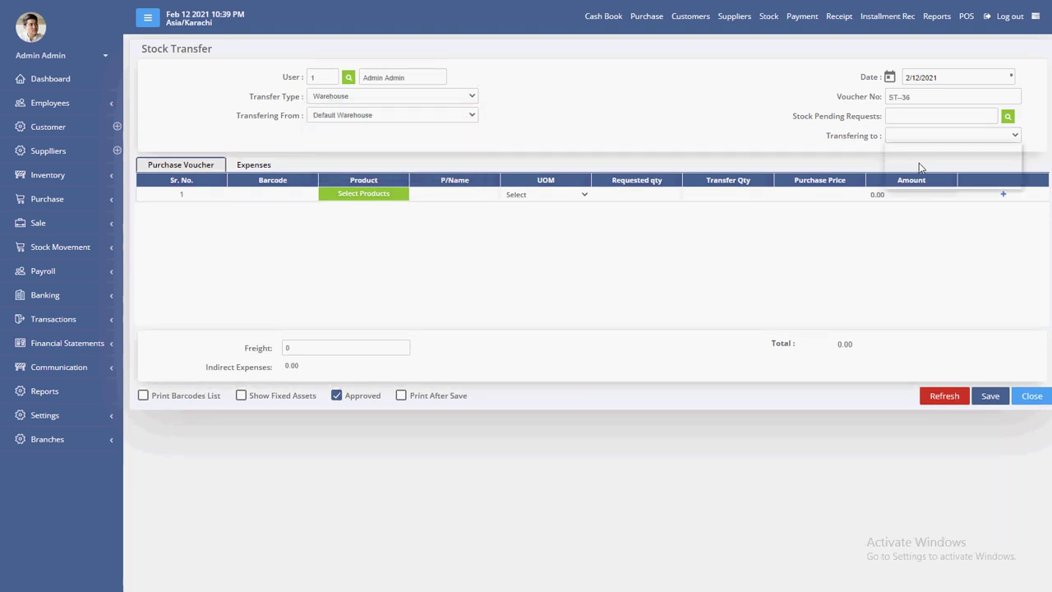
{"action": "left_click", "coordinate": [952, 135]}
{"action": "left_click", "coordinate": [912, 151]}
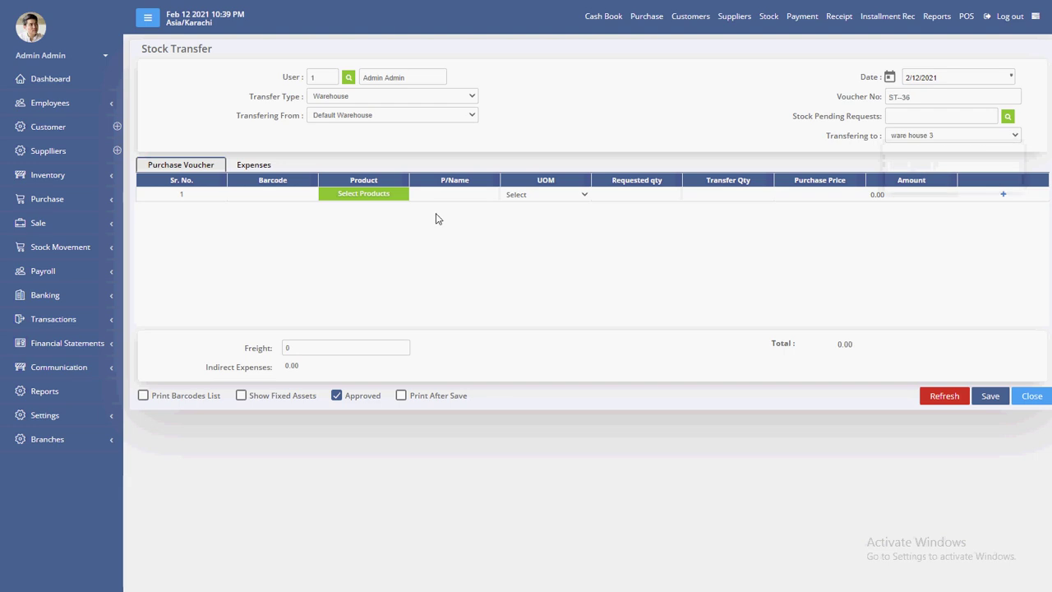
Step: Find the product with the search term "honda" and add Honda Headlights B002 with a transfer quantity of 2
{"action": "left_click", "coordinate": [345, 195]}
{"action": "left_click", "coordinate": [899, 58]}
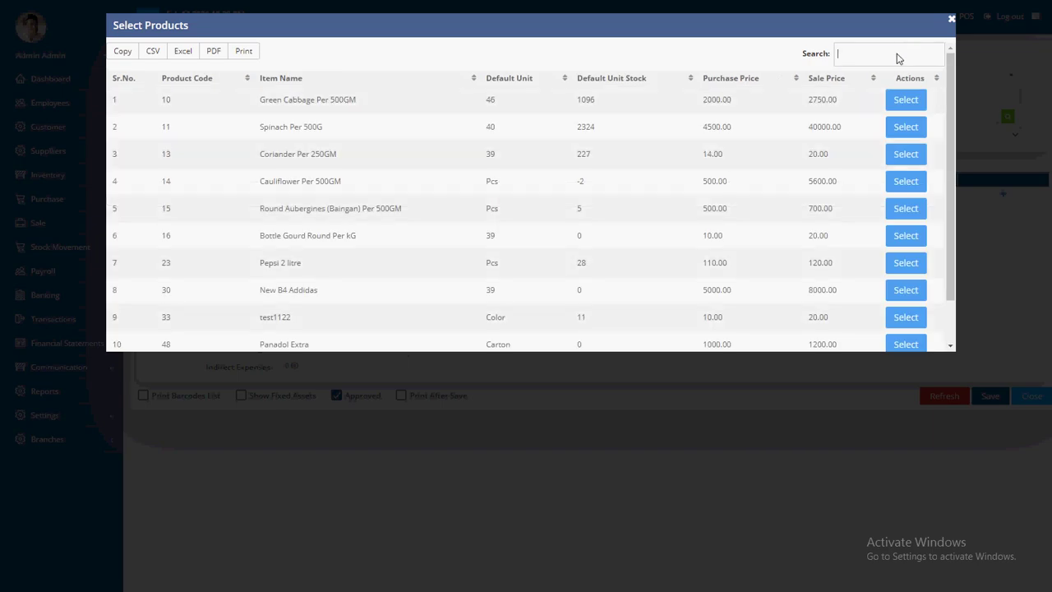
{"action": "type", "text": "honda"}
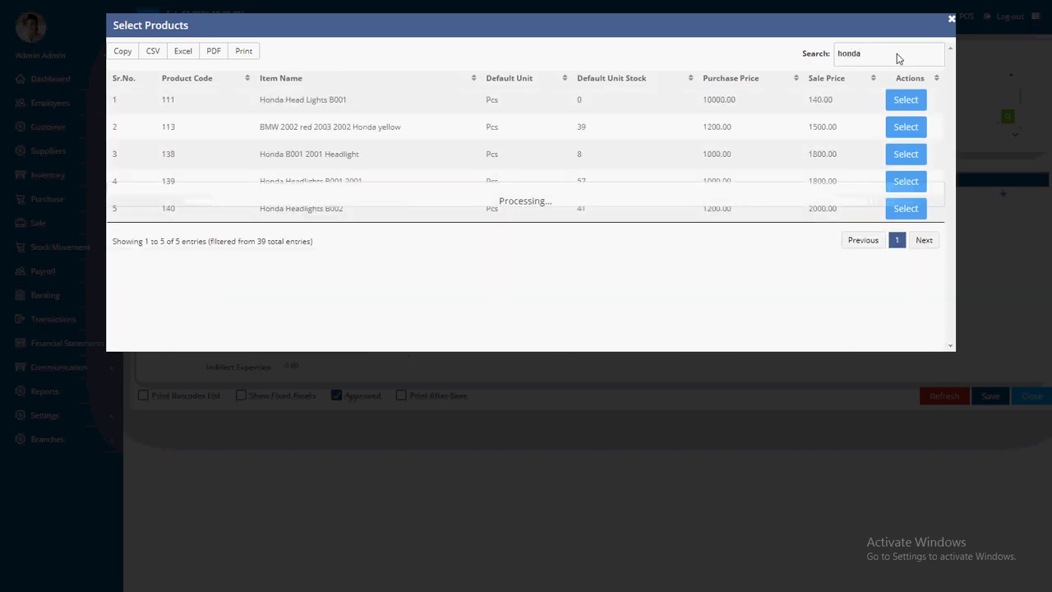
{"action": "left_click", "coordinate": [906, 208]}
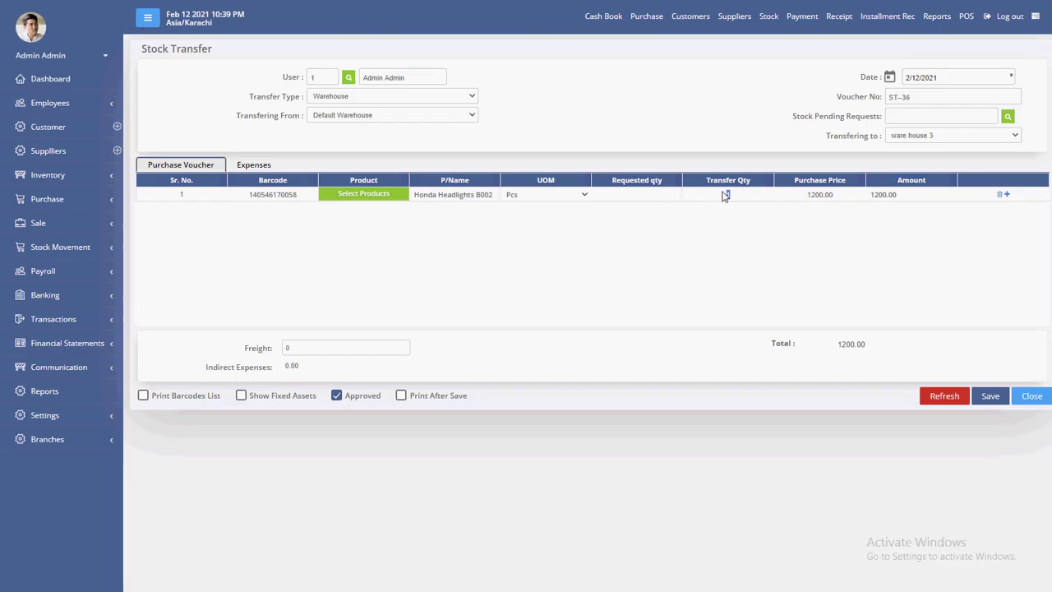
{"action": "type", "text": "2"}
{"action": "key", "text": "Return"}
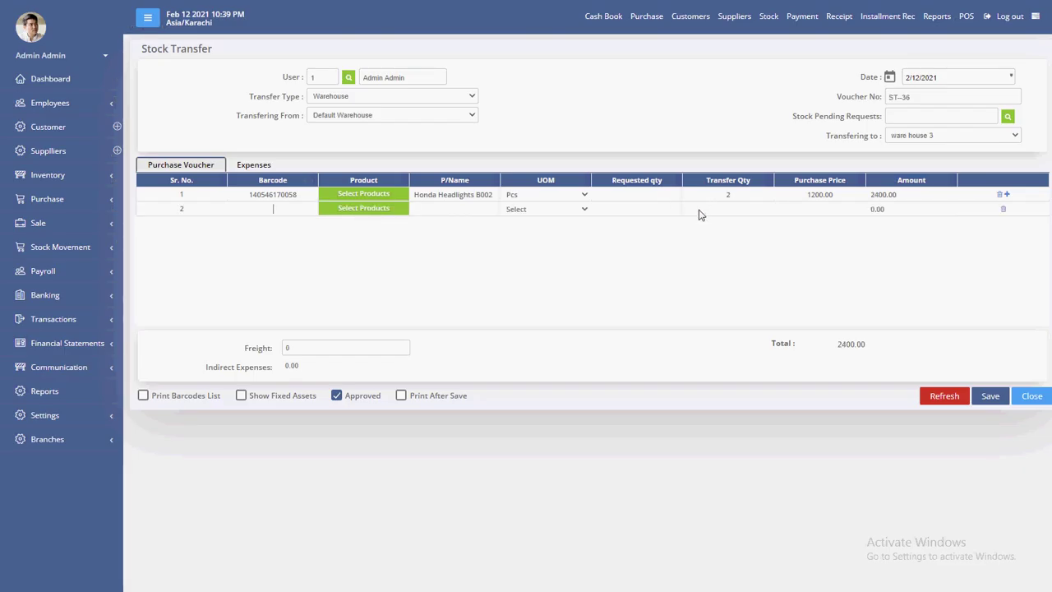
Step: Add Honda Headlights B001 2001 as the second transfer item and save the stock transfer
{"action": "left_click", "coordinate": [364, 210]}
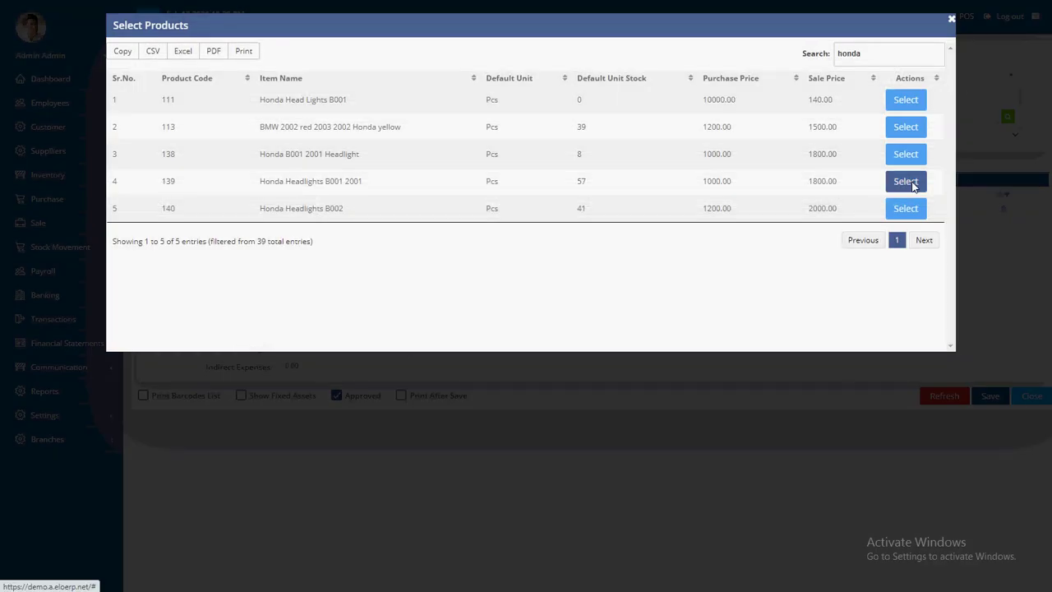
{"action": "left_click", "coordinate": [904, 181]}
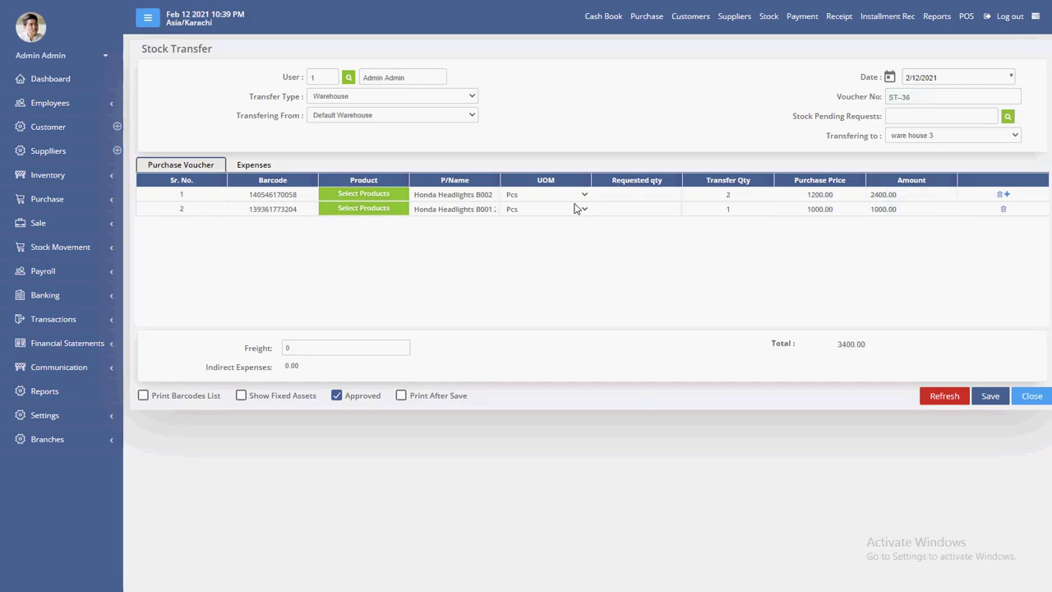
{"action": "left_click", "coordinate": [991, 396]}
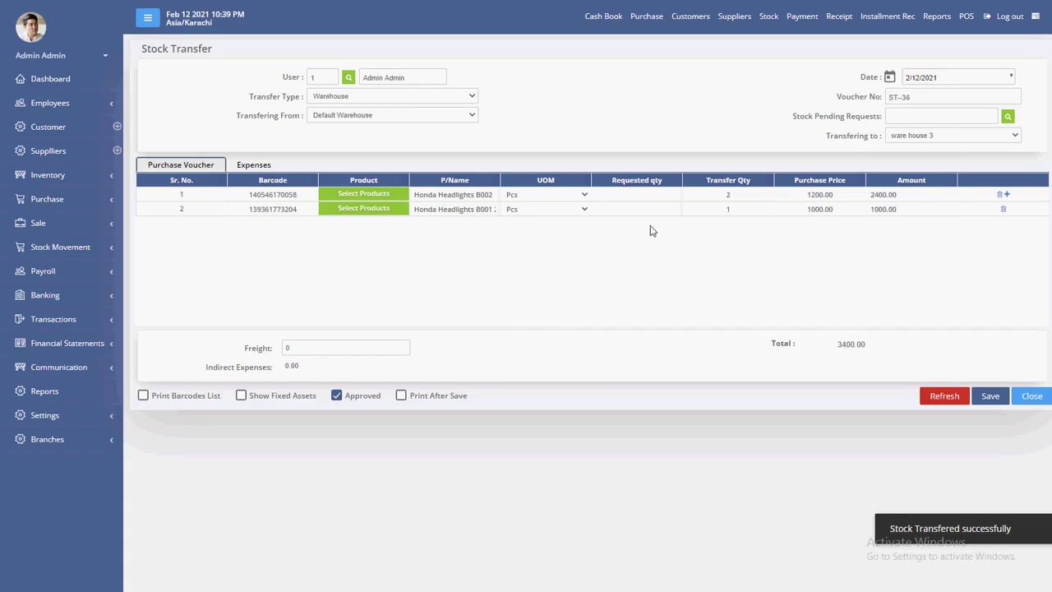
{"action": "triple_click", "coordinate": [1001, 530]}
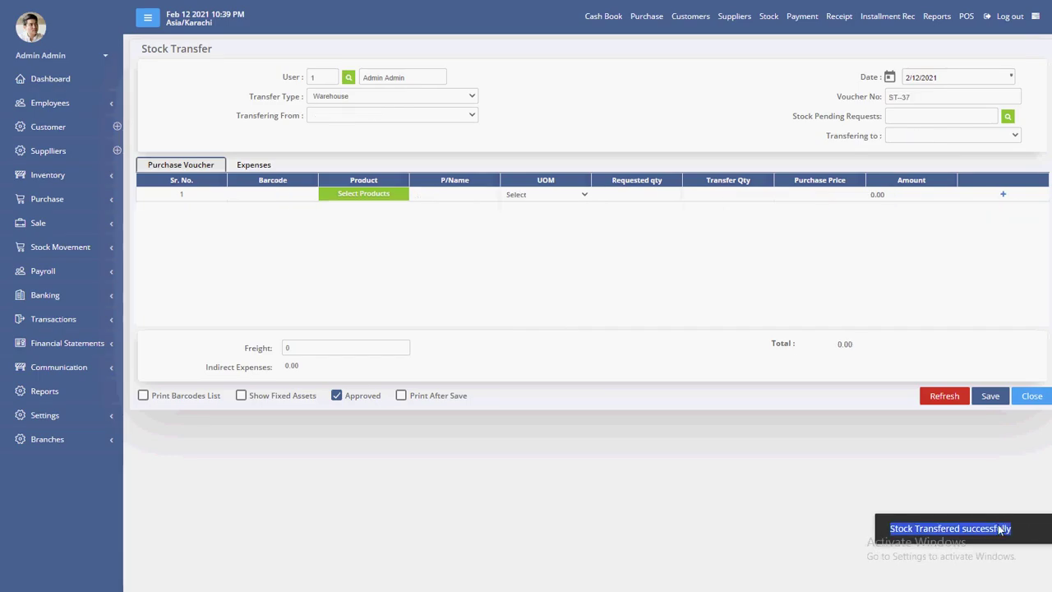
{"action": "left_click", "coordinate": [562, 404]}
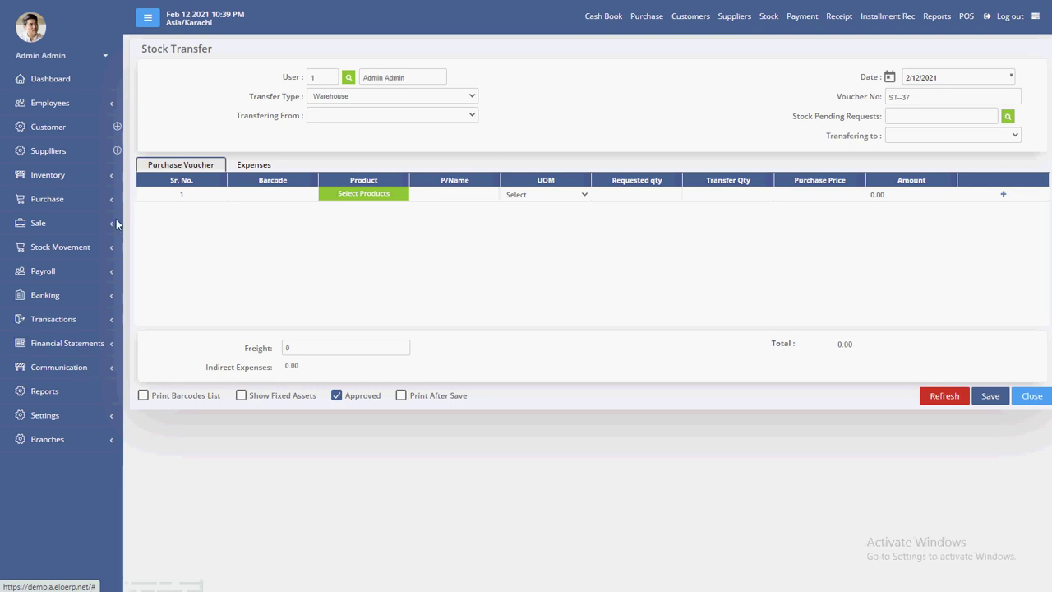
Step: Return to the dashboard
{"action": "left_click", "coordinate": [50, 78]}
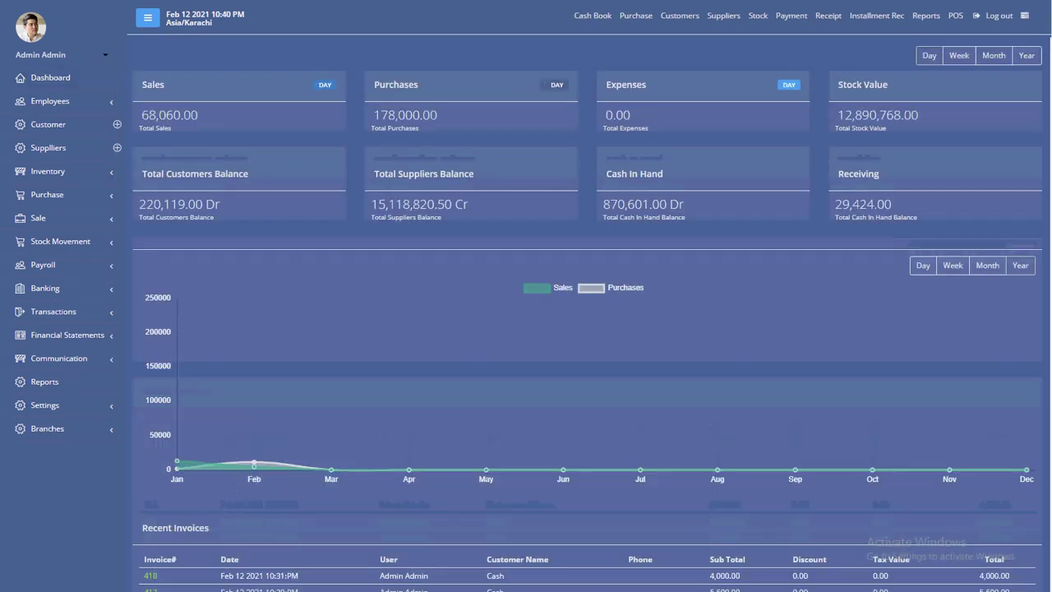
{"action": "left_click", "coordinate": [960, 556]}
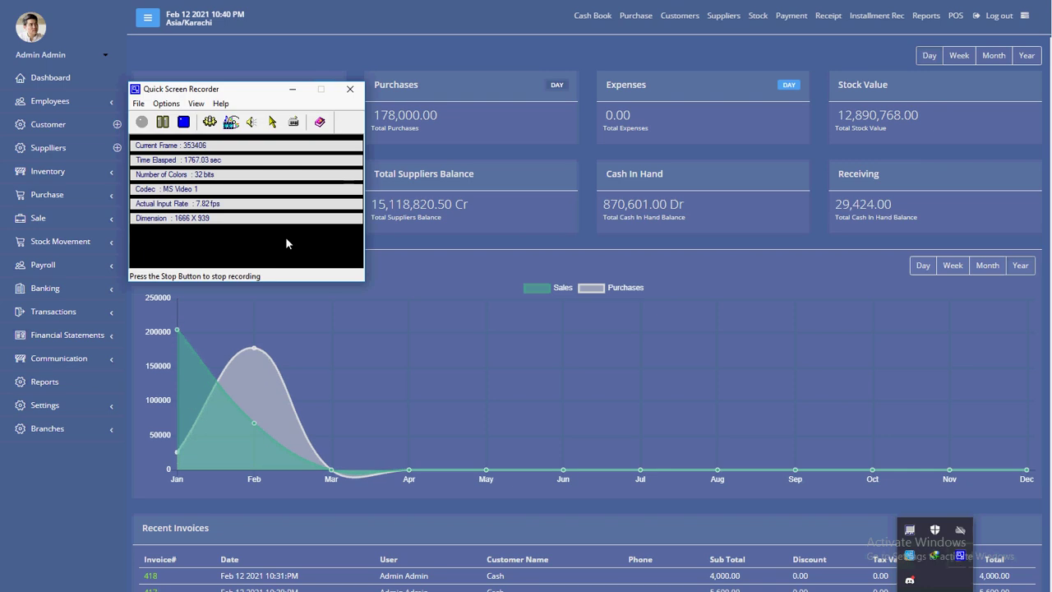